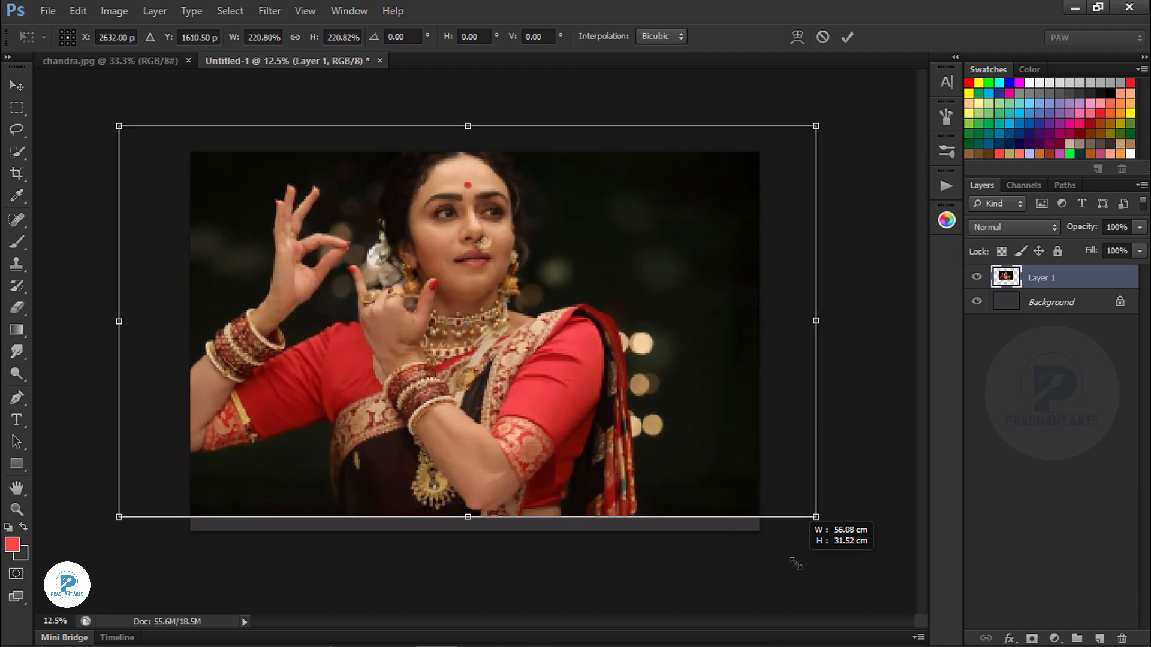
- Position the photo over the canvas scaled to about 221%, apply the transform, and close chandra.jpg
drag(632, 327, 694, 327)
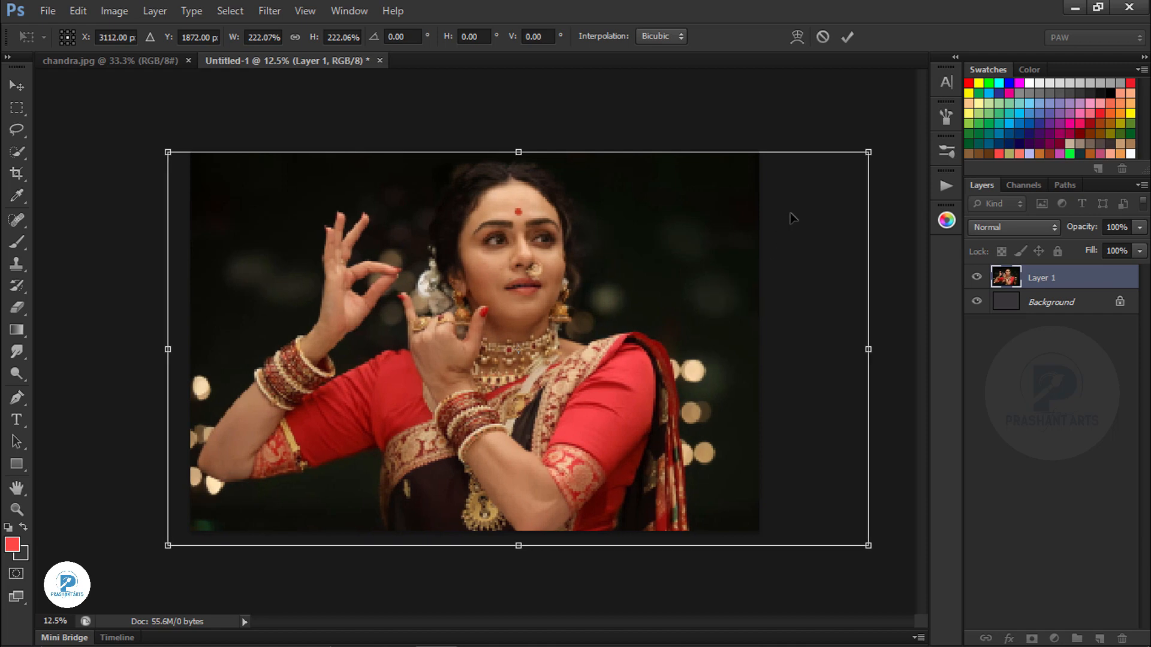
mouse_move(869, 151)
mouse_down()
mouse_move(857, 157)
mouse_move(866, 154)
mouse_up()
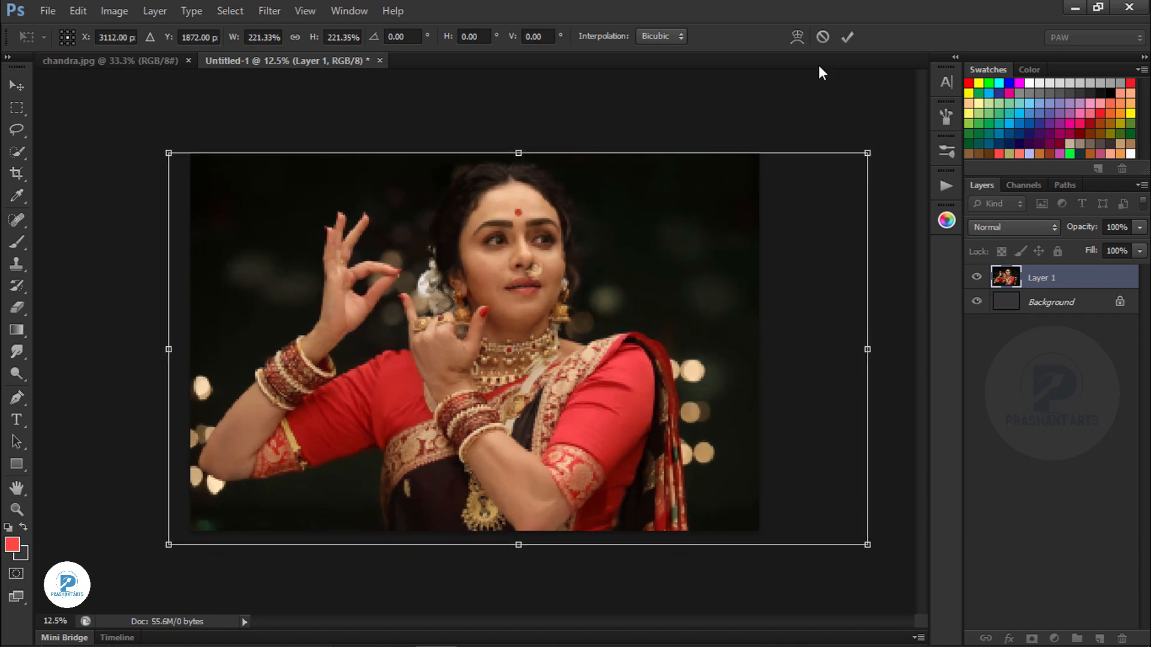
click(846, 38)
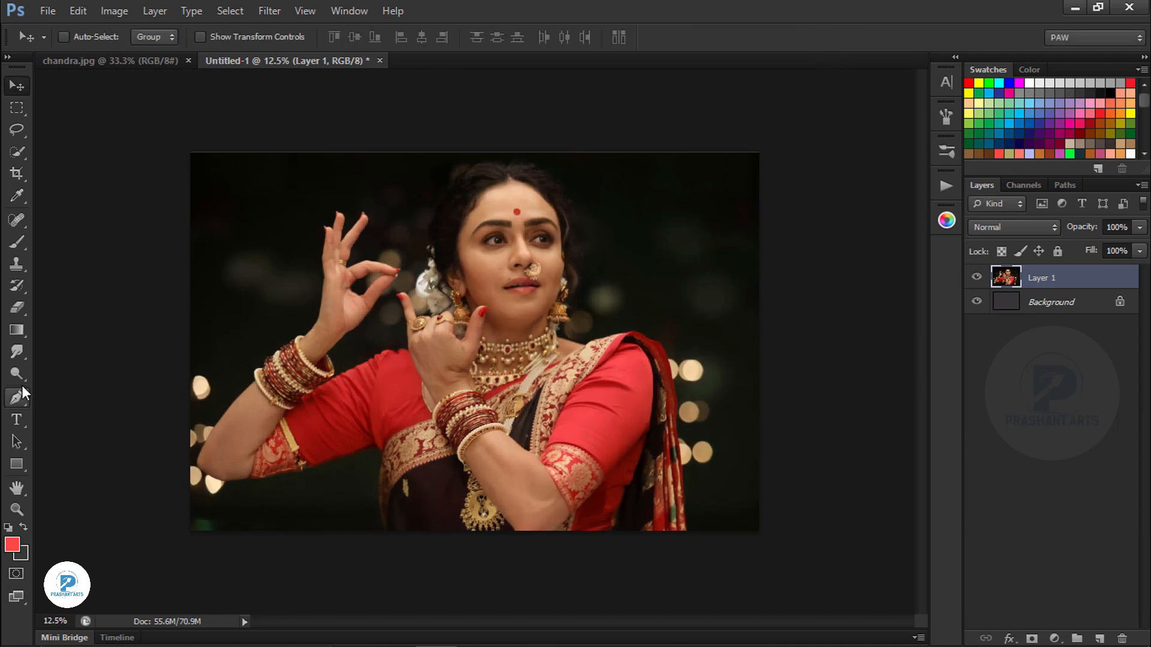
click(134, 60)
click(188, 61)
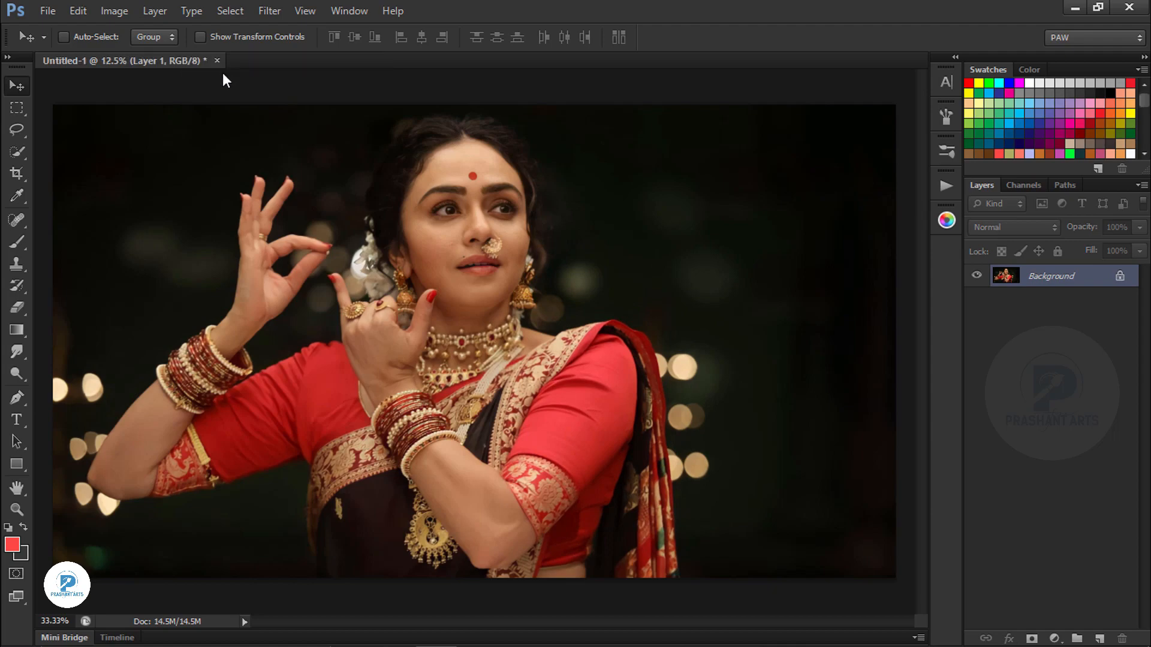
- Start a Pen path below the canvas edge beside the woman's saree and trace up her waist to the underarm
click(16, 404)
key(ctrl+minus)
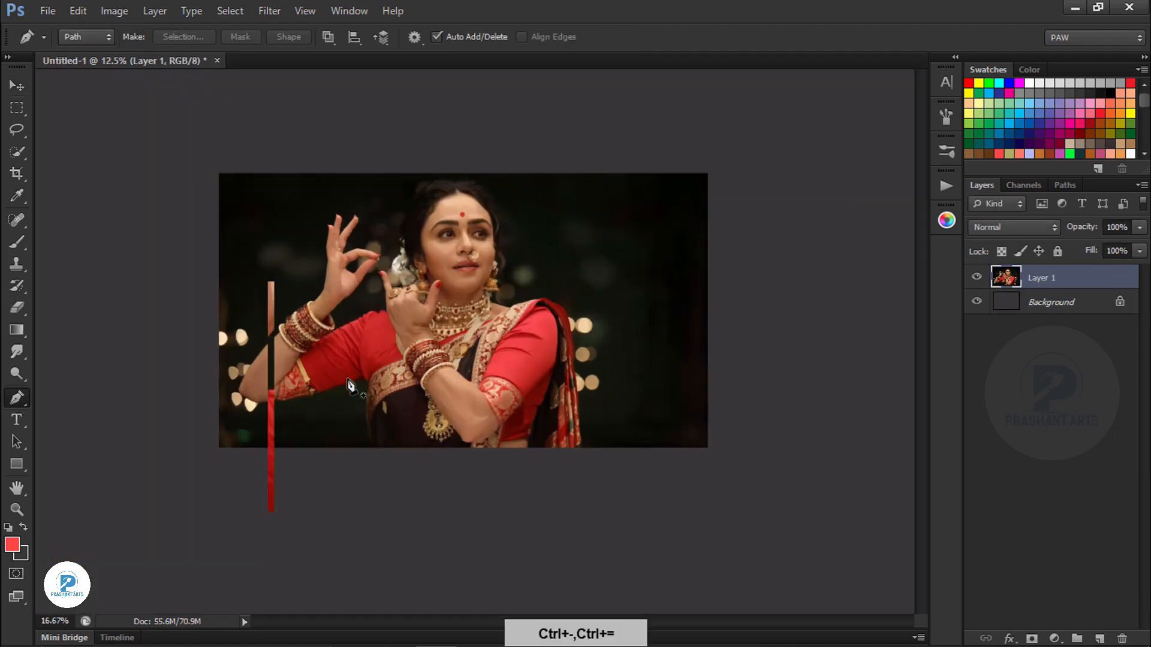
key(ctrl+equal)
key(ctrl+equal)
key(ctrl+equal)
key(ctrl+equal)
key(ctrl+equal)
drag(290, 441, 341, 204)
drag(317, 460, 437, 198)
drag(319, 437, 407, 328)
click(383, 486)
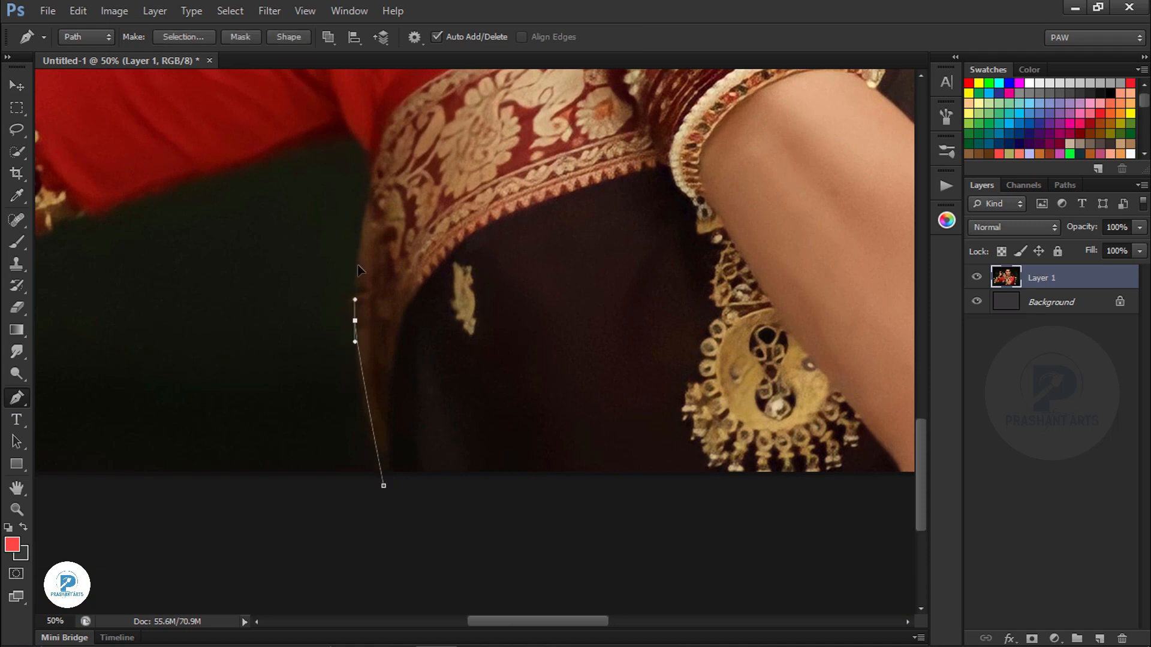
drag(358, 265, 355, 246)
drag(368, 171, 483, 392)
click(460, 352)
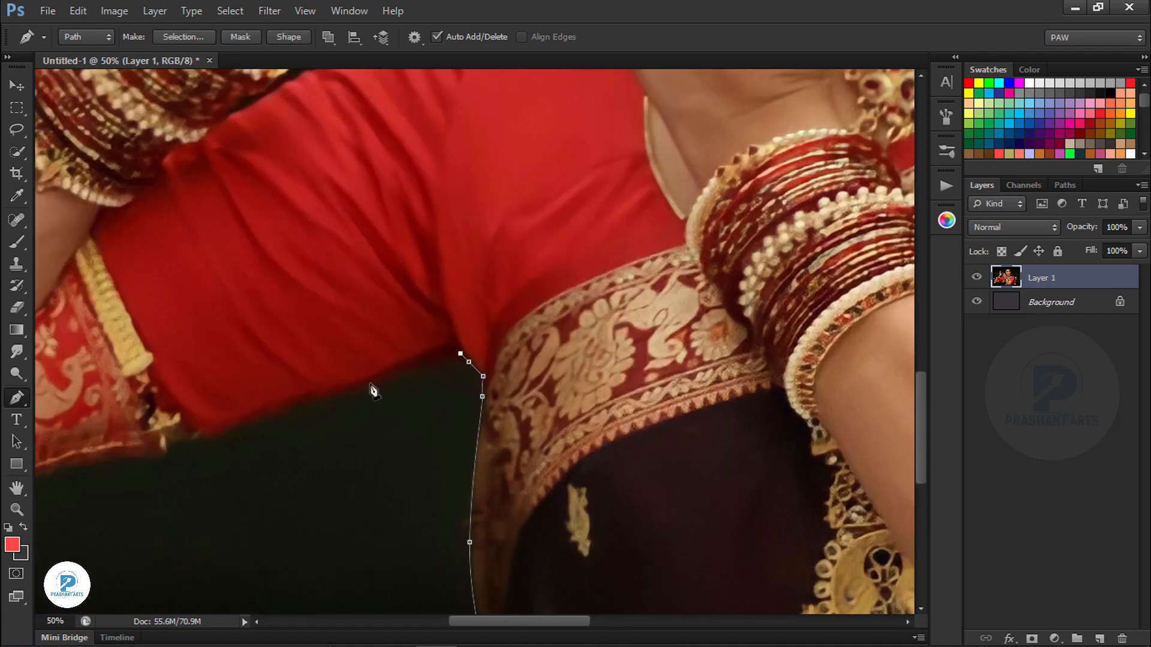
- Continue the path under the sleeve, around the elbow, and up the forearm to the outer edge of the bangles
drag(372, 390, 870, 362)
mouse_move(447, 457)
mouse_down()
mouse_move(424, 453)
mouse_move(596, 457)
mouse_up()
drag(422, 378, 437, 354)
key(ctrl+plus)
mouse_move(544, 224)
mouse_down()
mouse_move(564, 205)
mouse_move(516, 415)
mouse_up()
click(573, 311)
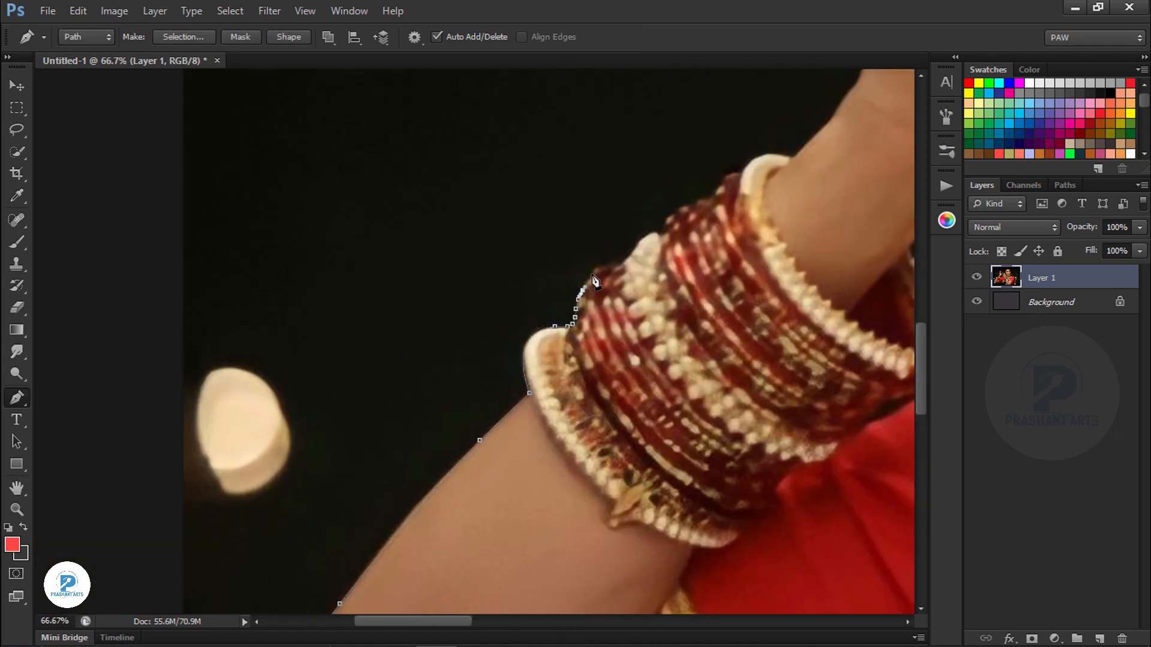
- Trace the path past the bangles and wrist and up the outer edge of the raised hand
drag(773, 92, 547, 365)
click(547, 365)
key(ctrl+plus)
drag(662, 259, 629, 559)
drag(597, 473, 598, 454)
drag(608, 378, 611, 365)
click(611, 352)
drag(611, 127, 577, 295)
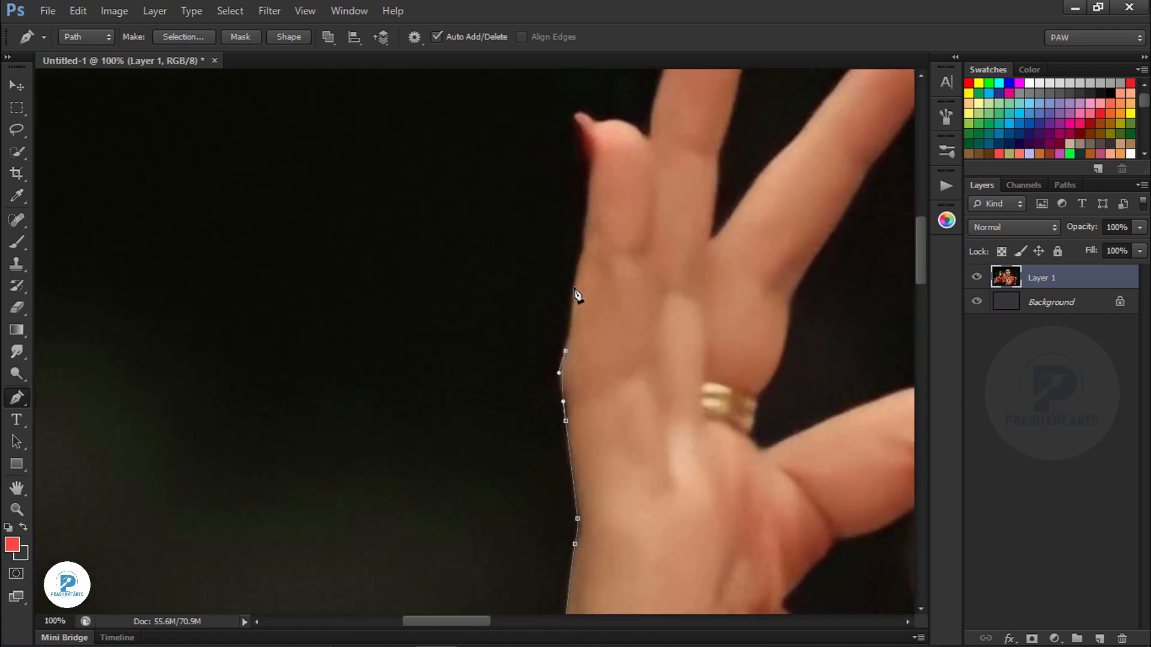
- Trace the path around the tips of the little and ring fingers of the raised hand
key(ctrl+plus)
drag(690, 147, 517, 404)
drag(532, 244, 334, 329)
drag(438, 268, 470, 323)
drag(461, 198, 393, 470)
drag(458, 261, 472, 278)
click(471, 278)
drag(566, 441, 595, 305)
drag(596, 305, 581, 380)
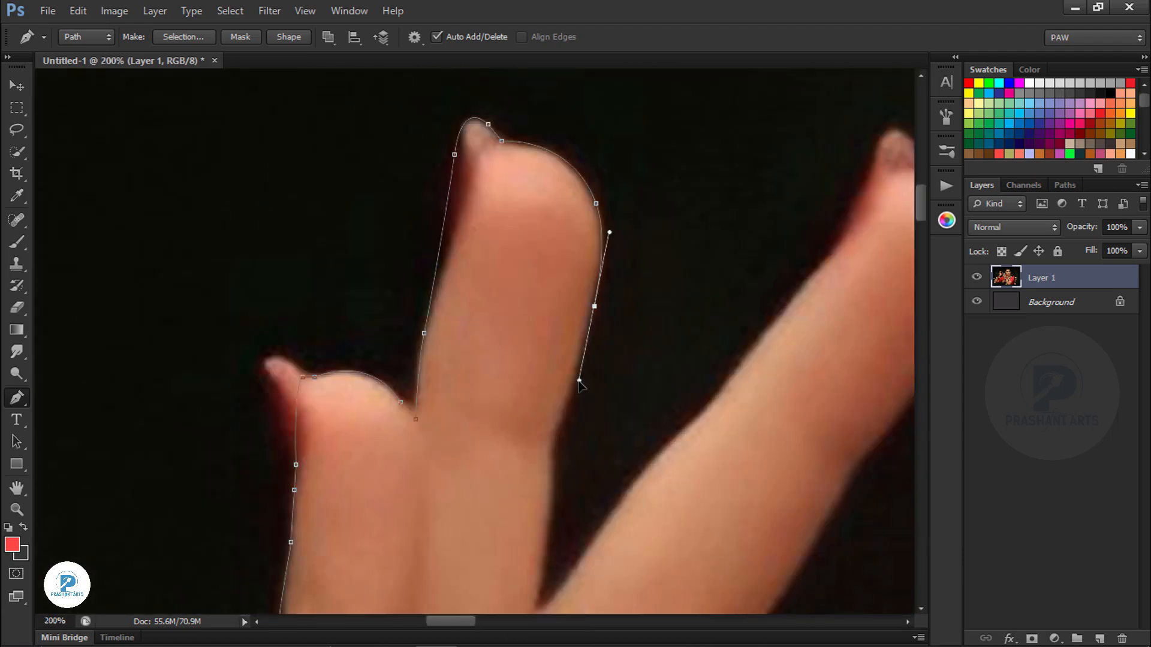
drag(553, 458, 609, 291)
key(ctrl+alt+z)
- Continue the path around the middle finger and down its inner side toward the ring
drag(735, 265, 485, 451)
drag(724, 167, 741, 210)
mouse_move(564, 387)
mouse_down()
mouse_move(535, 421)
mouse_move(779, 135)
mouse_up()
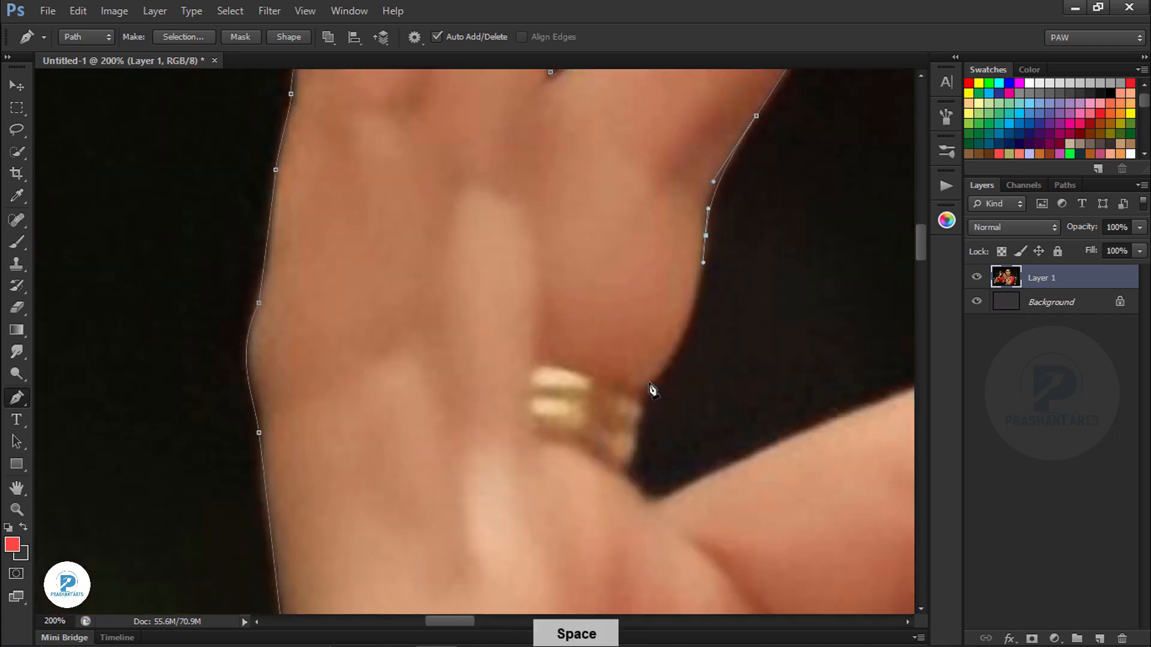
drag(676, 341, 662, 371)
- Trace the path around the pinched forefinger and thumb tips and down the underside of the thumb
drag(857, 408, 546, 338)
mouse_move(693, 314)
mouse_down()
mouse_move(717, 324)
mouse_move(350, 287)
mouse_up()
drag(559, 330, 667, 372)
drag(696, 543, 680, 241)
key(ctrl+alt+z)
click(678, 239)
drag(419, 521, 565, 172)
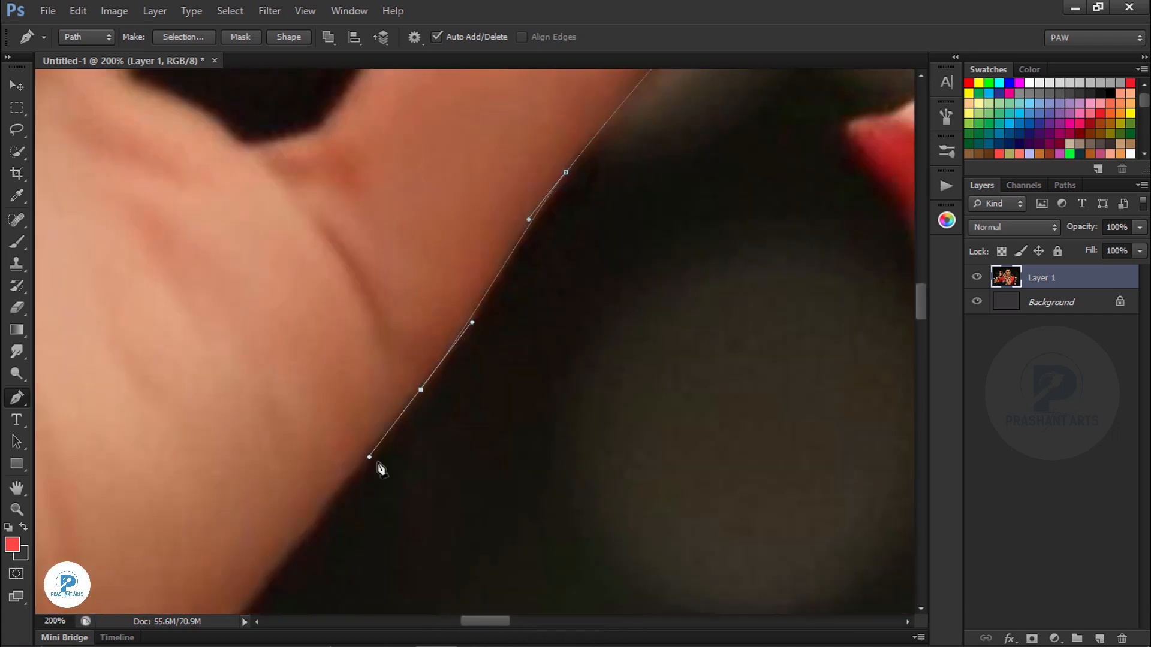
- Continue the path down the wrist, past the bangles, and along the top of the red sleeve toward the other hand
drag(370, 457, 731, 247)
click(524, 423)
drag(524, 423, 588, 102)
click(519, 292)
drag(581, 436, 80, 358)
drag(422, 346, 430, 339)
click(458, 326)
drag(839, 105, 231, 436)
click(393, 426)
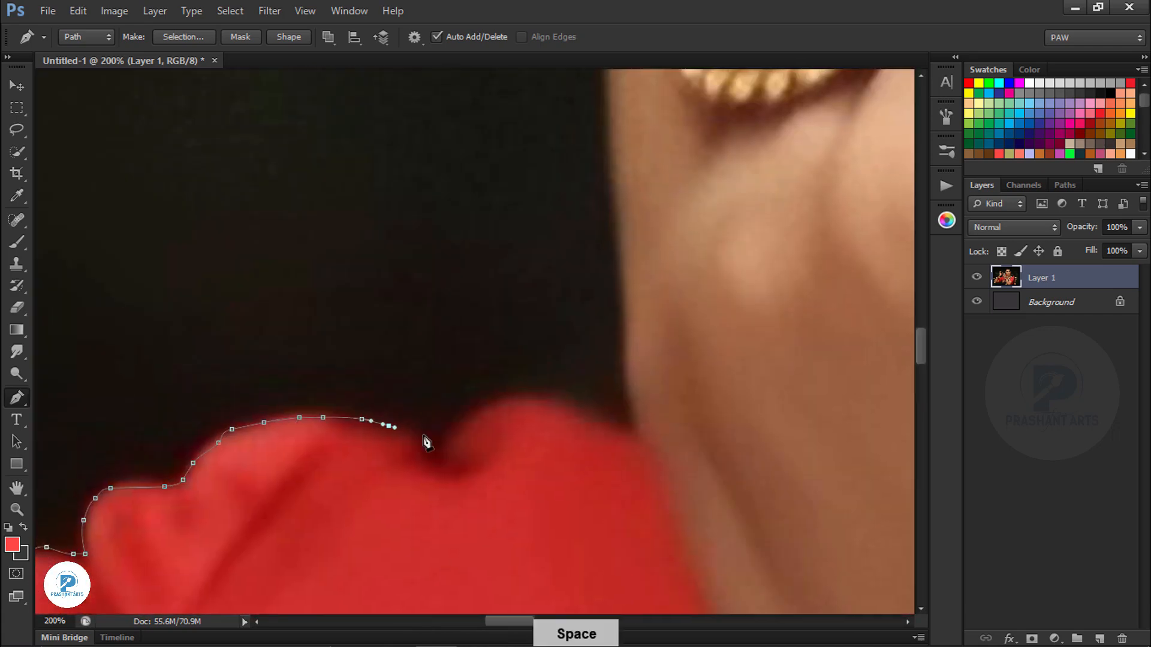
- Trace the path up the front hand, around its extended finger, and over the gold rings and knuckles
key(ctrl+minus)
key(ctrl+plus)
click(567, 362)
drag(568, 362, 418, 561)
drag(538, 449, 550, 507)
key(ctrl+minus)
click(698, 352)
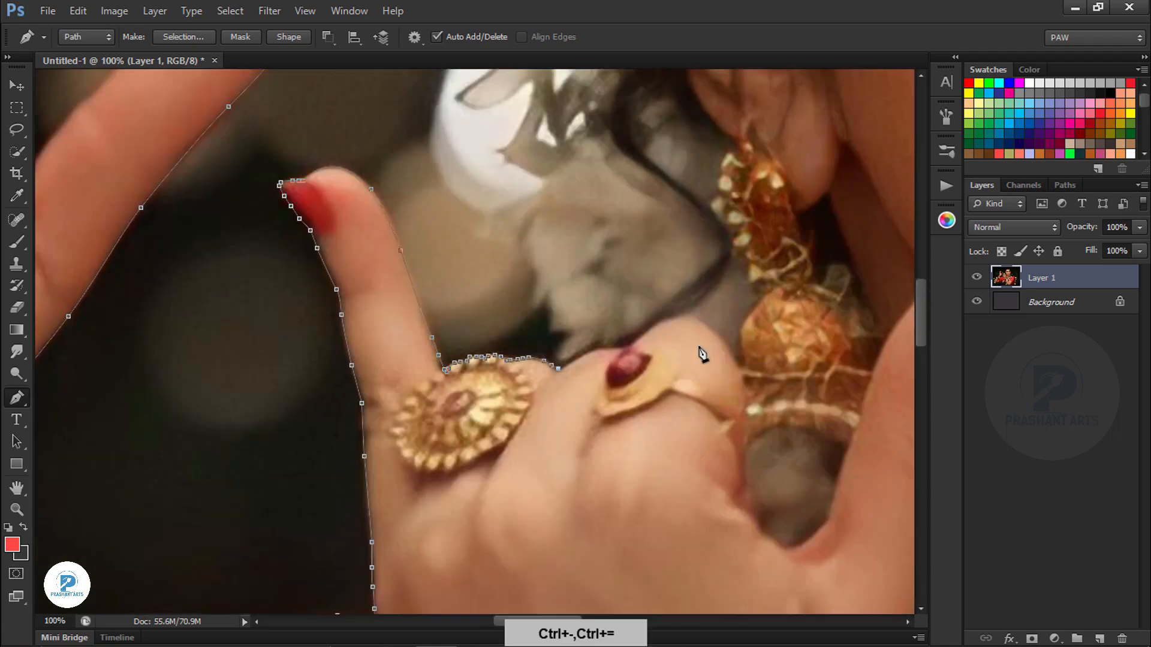
key(ctrl+equal)
click(773, 401)
- Continue the path up around the white hair flowers and the adjoining edge of the hair
key(ctrl+minus)
click(606, 218)
key(ctrl+minus)
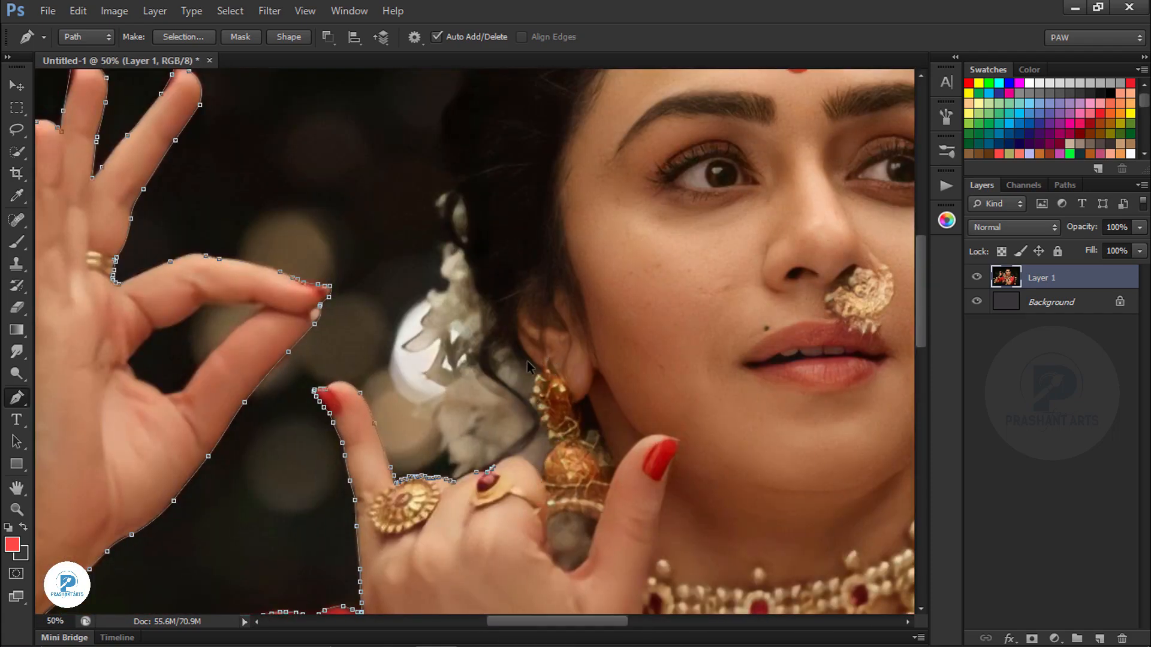
key(ctrl+plus)
click(400, 354)
drag(432, 267, 413, 492)
click(434, 228)
- Trace the path over the top of the head and down the hair on the far side of the face
drag(483, 218, 36, 539)
click(585, 298)
drag(742, 577, 538, 76)
click(557, 381)
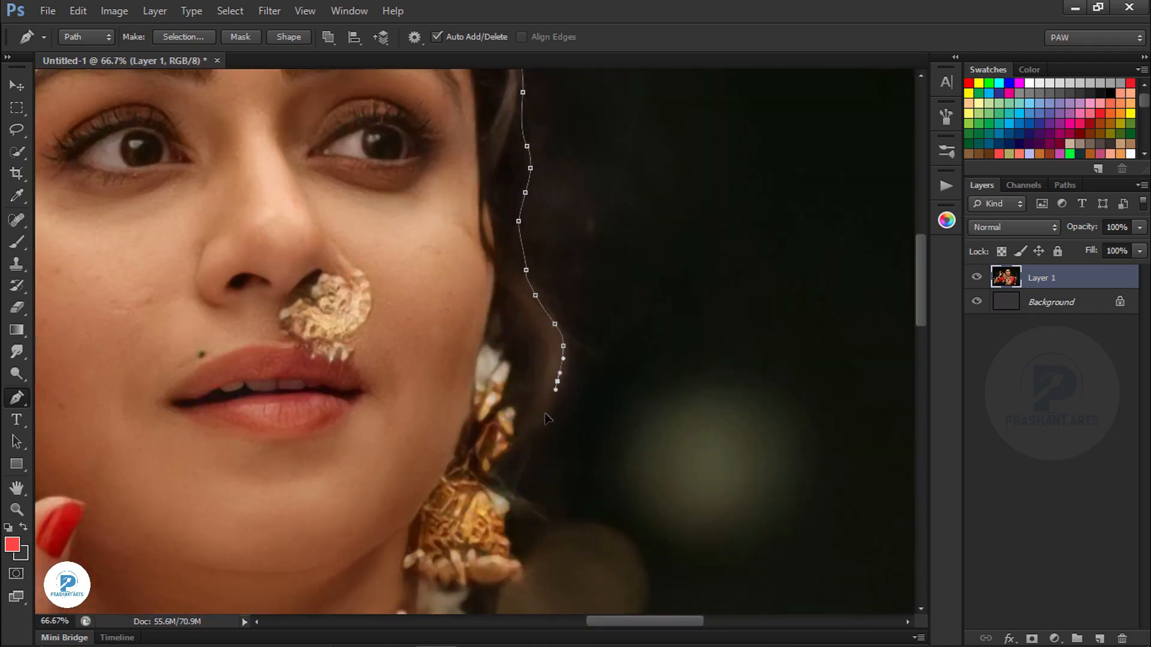
- Continue the path past the earring and neck, over the shoulder, and down the outer edge of the saree drape
click(545, 413)
drag(521, 569, 420, 360)
drag(599, 419, 476, 342)
click(604, 329)
drag(606, 334, 321, 161)
drag(534, 336, 561, 434)
drag(570, 593, 581, 80)
drag(601, 388, 603, 414)
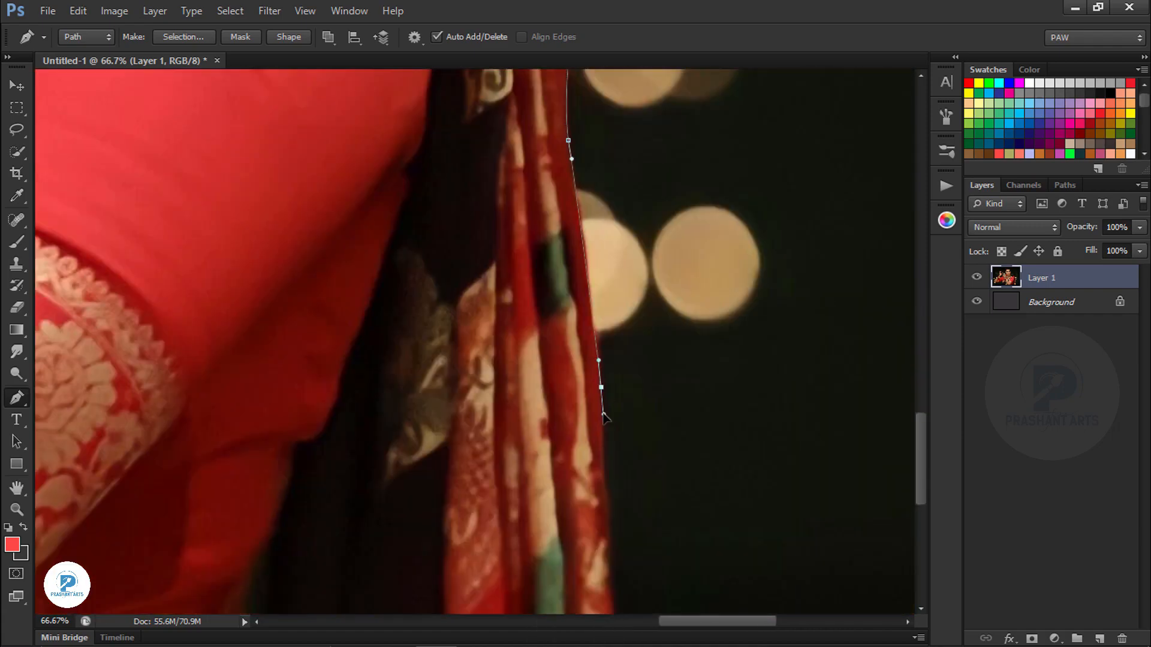
- Finish the saree edge and close the figure's outline path below the canvas
key(ctrl+minus)
key(ctrl+minus)
key(ctrl+minus)
key(ctrl+minus)
key(ctrl+minus)
click(439, 575)
click(391, 540)
- Turn the outline path into a selection, copy the woman onto a new layer, and hide Layer 1
key(ctrl+Return)
key(ctrl+j)
click(976, 302)
- Cut out the background enclosed between the raised hand's forefinger and thumb on Layer 2
key(ctrl+equal)
key(ctrl+equal)
key(ctrl+equal)
key(ctrl+equal)
key(ctrl+equal)
drag(331, 387, 334, 383)
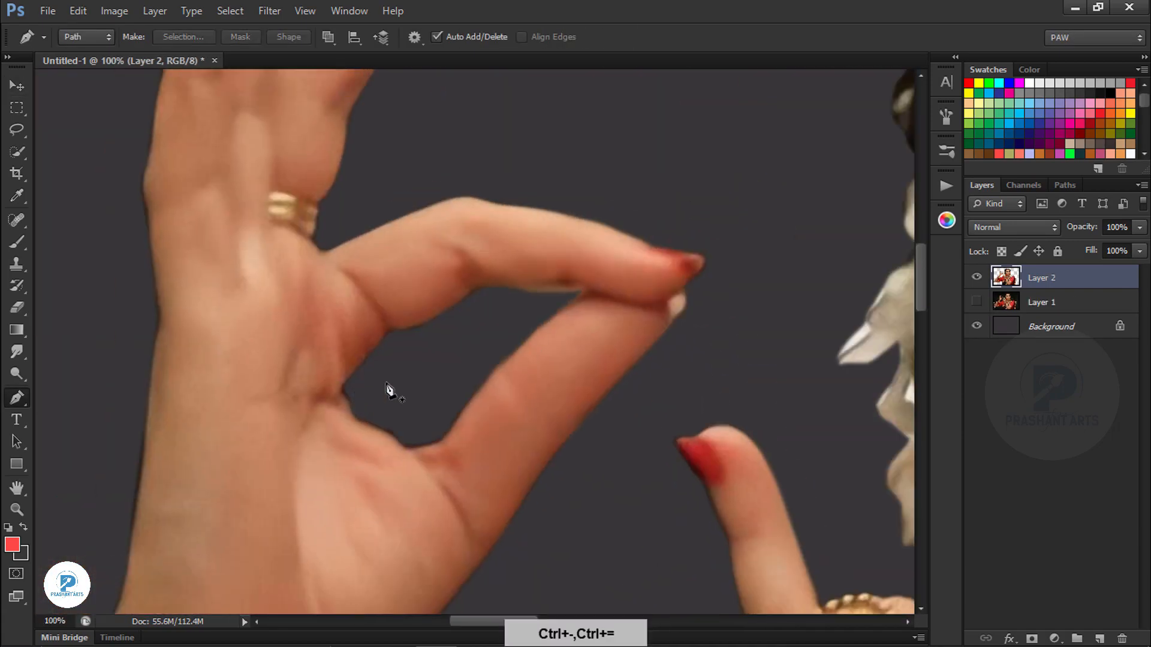
key(ctrl+minus)
key(ctrl+minus)
key(ctrl+minus)
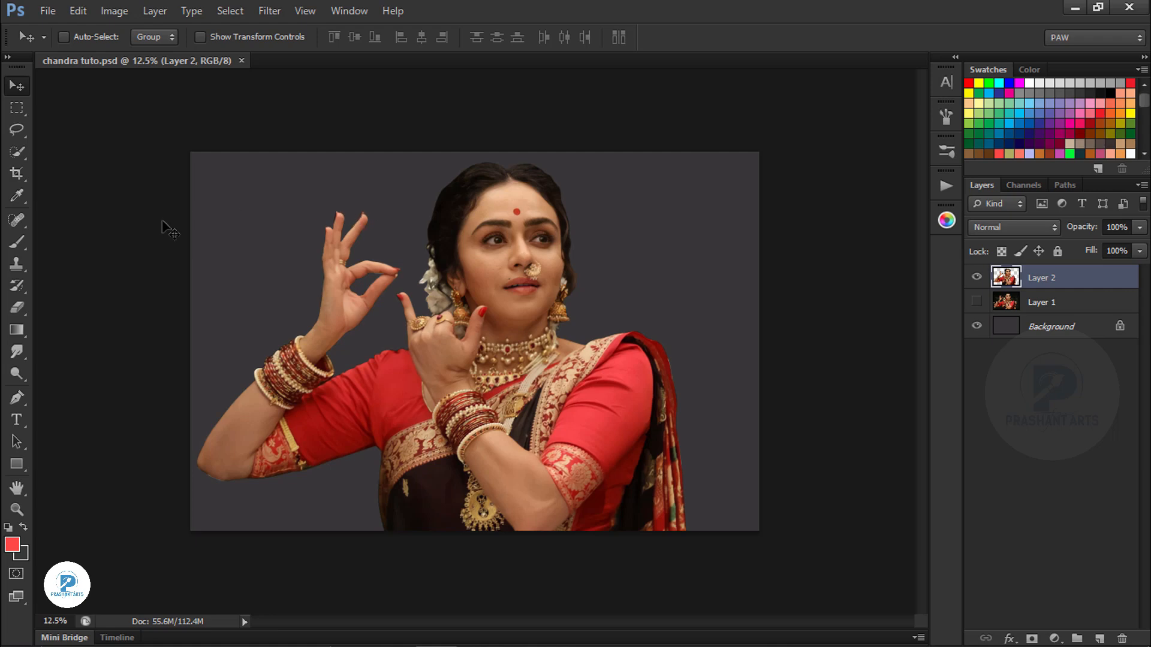
- Start a new Pen path at the raised hand's wrist, following the inner rim of the bangles
click(17, 396)
key(ctrl+minus)
key(ctrl+equal)
key(ctrl+equal)
key(ctrl+equal)
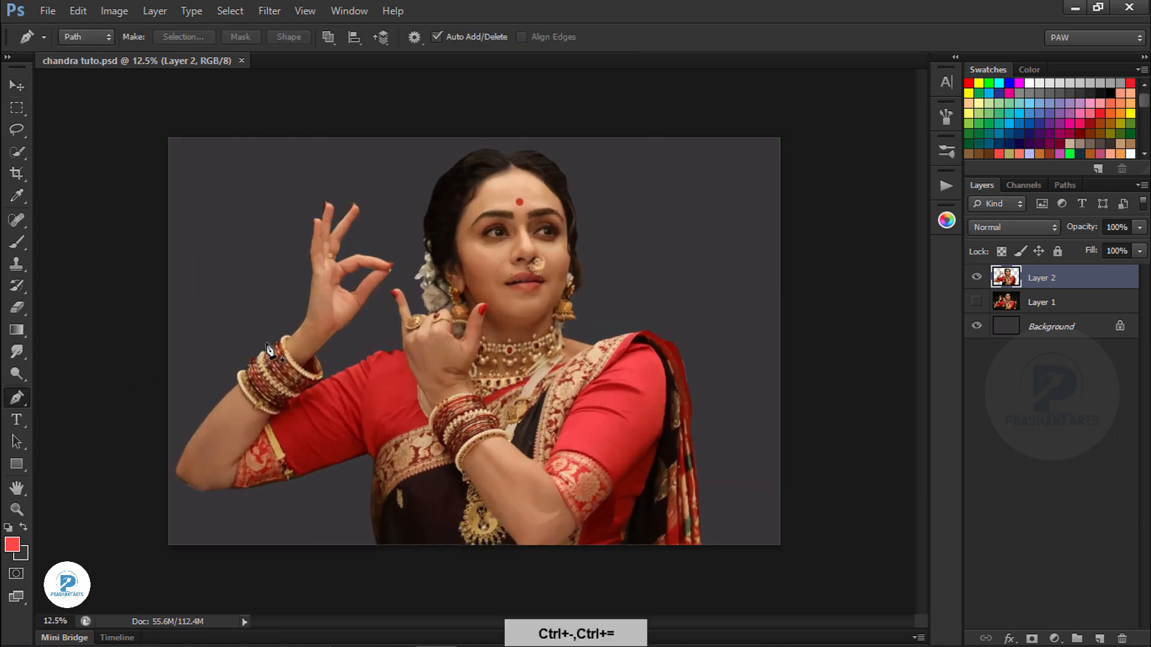
key(ctrl+equal)
drag(162, 347, 382, 271)
key(ctrl+equal)
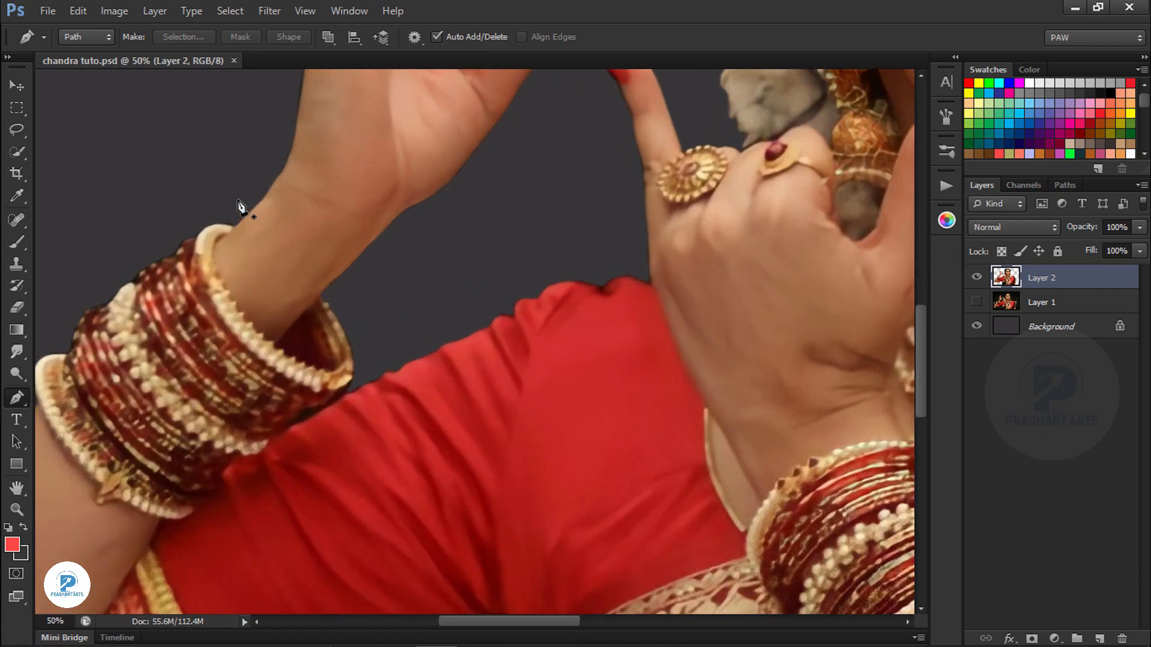
drag(236, 223, 236, 243)
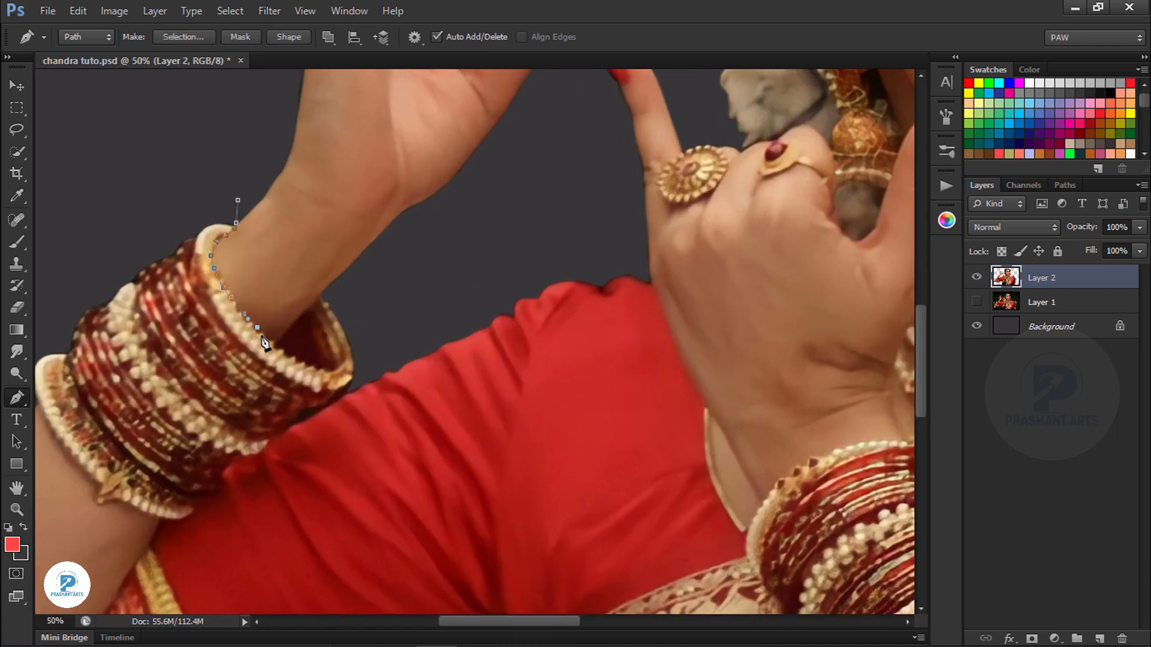
- Continue the path down the front hand, along its bangle rim, and across the top of the necklace to the shoulder
drag(740, 439, 315, 402)
click(406, 350)
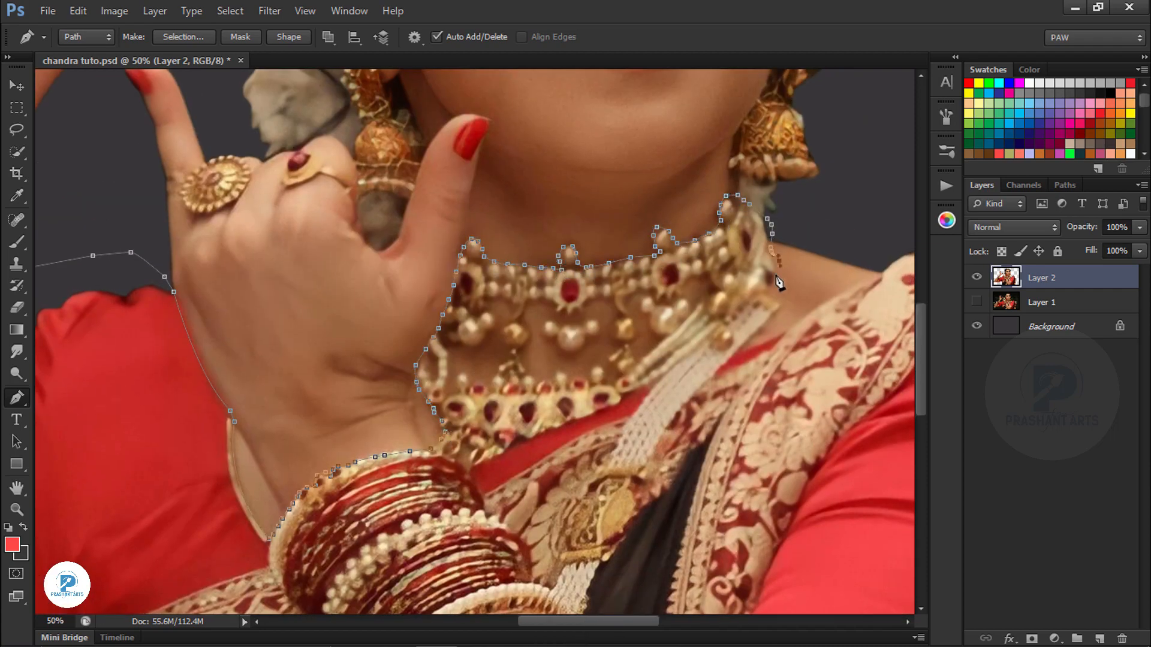
drag(835, 290, 643, 392)
- Loop the path around the head and raised hand outside the figure, down to below the bent elbow
key(ctrl+minus)
key(ctrl+minus)
key(ctrl+minus)
key(ctrl+minus)
click(244, 170)
click(154, 267)
click(112, 389)
drag(227, 516, 233, 517)
- Trace the path up the boundary between the bare forearm and the patterned sleeve hem to the bangles
key(ctrl+equal)
key(ctrl+equal)
drag(190, 455, 635, 256)
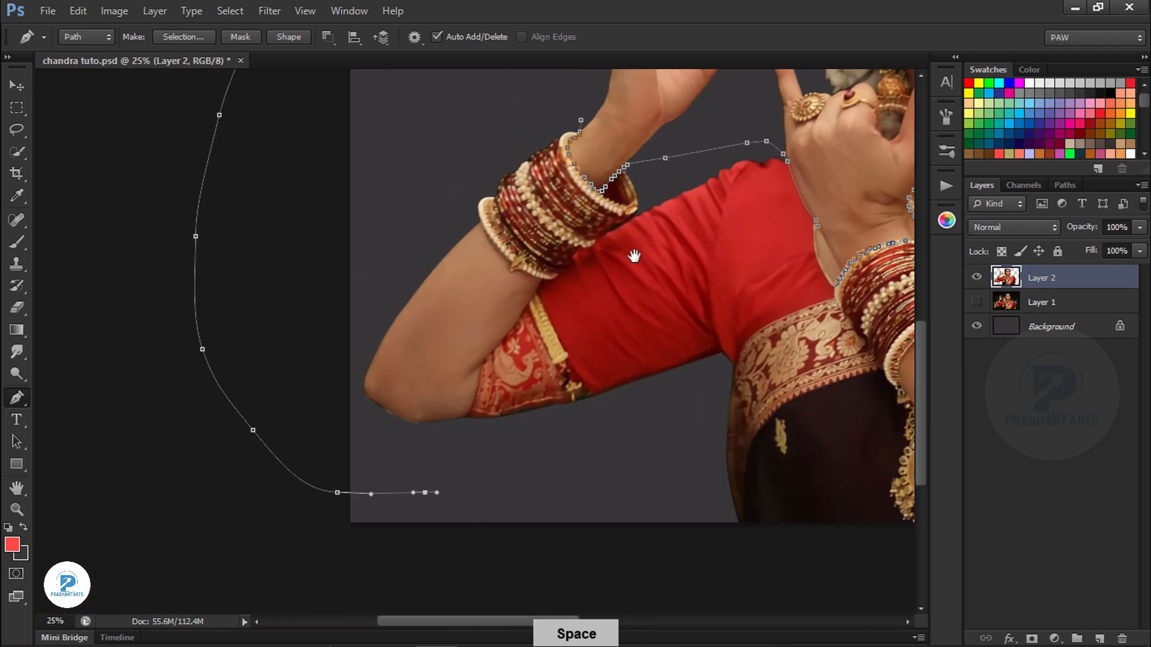
key(ctrl+equal)
click(445, 541)
click(453, 501)
click(459, 490)
click(575, 283)
click(605, 225)
key(ctrl+alt+z)
key(ctrl+alt+z)
click(606, 225)
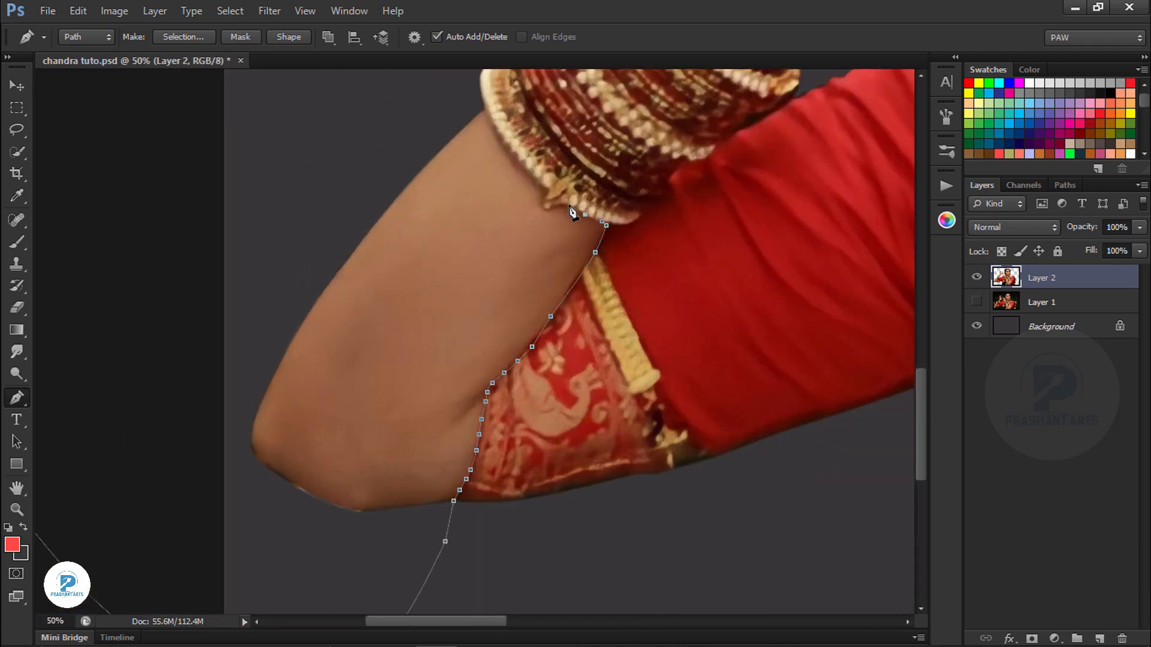
- Trace the lower rim of the raised arm's bangles and close the path around the skin areas
drag(536, 181, 725, 334)
drag(667, 253, 541, 397)
drag(633, 248, 646, 246)
click(739, 276)
- Convert the path to a selection, feather it, and copy the enclosed skin areas onto a new layer
key(ctrl+Return)
key(shift+F6)
key(Return)
key(ctrl+j)
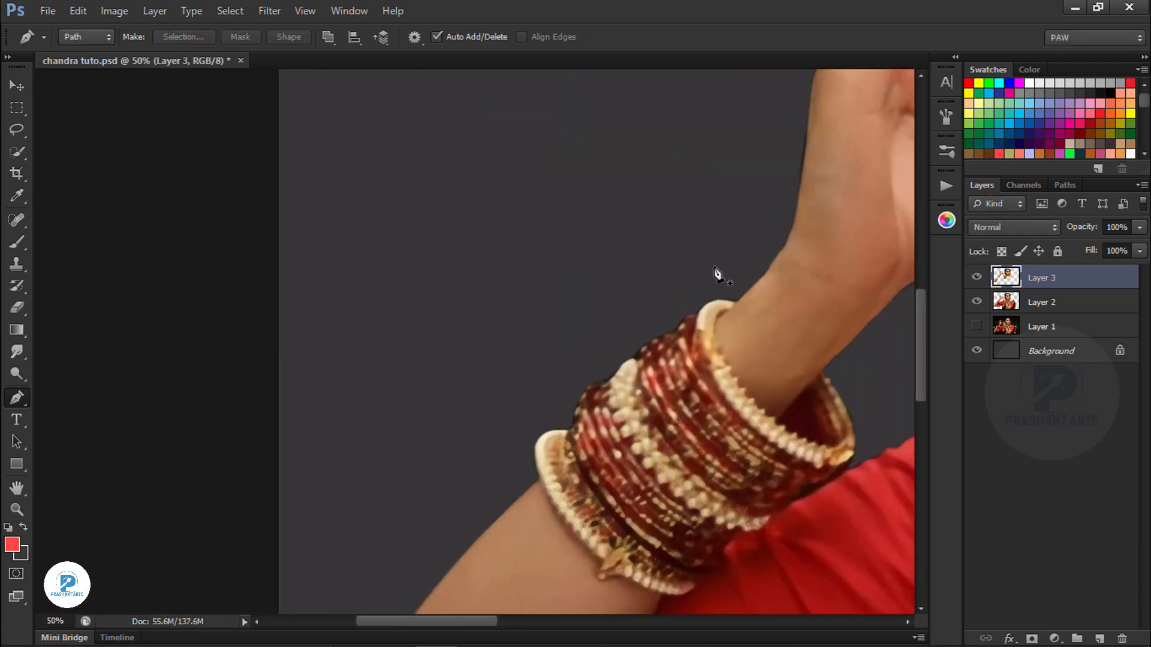
- Trace a closed Pen path around the front arm's bare forearm, between the bangles and the patterned sleeve hem
key(ctrl+minus)
key(ctrl+minus)
drag(459, 554, 422, 248)
key(ctrl+equal)
click(420, 237)
alt+click(420, 237)
click(509, 195)
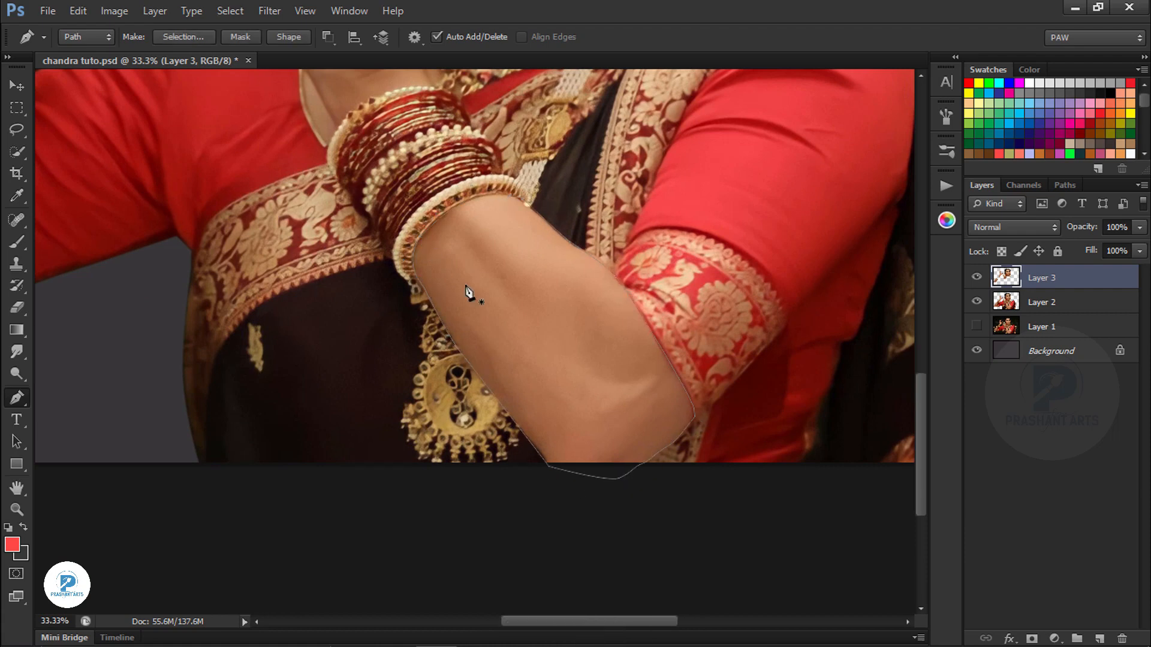
- Turn the forearm path into a feathered selection, copy that area from Layer 2 to a new layer, and merge it with the skin layer
key(ctrl+Return)
key(shift+F6)
key(Return)
click(1043, 302)
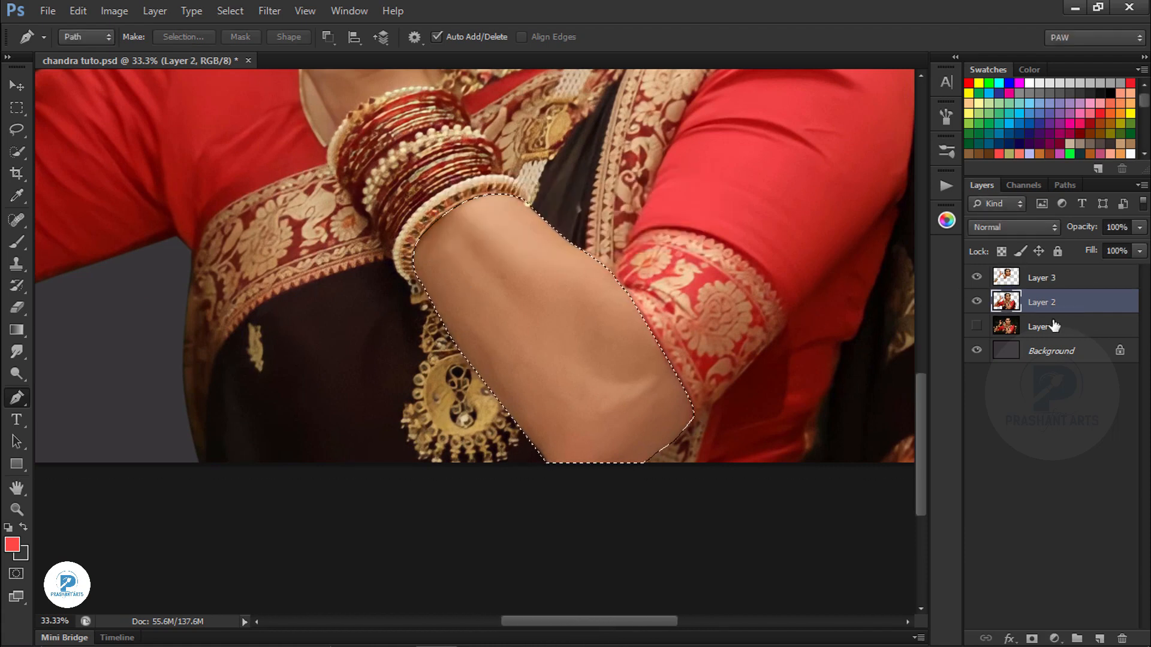
key(ctrl+j)
click(1067, 278)
key(ctrl+e)
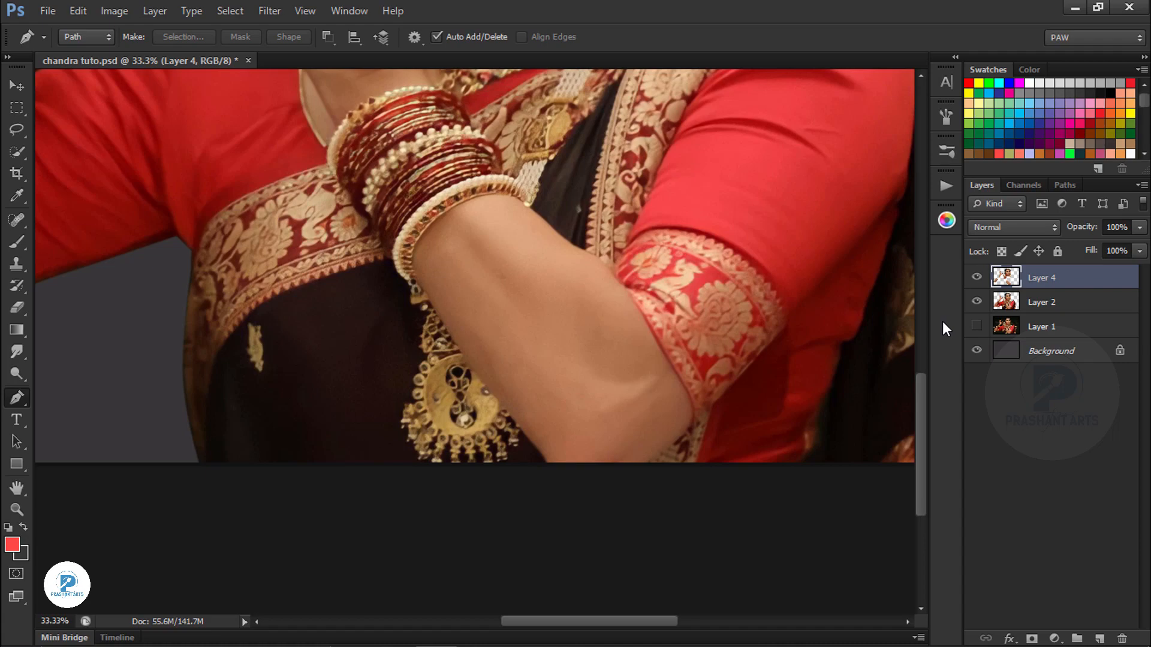
- Start a Levels adjustment on Layer 2 and set the red channel's shadow input level to 5
key(v)
key(ctrl+minus)
key(ctrl+equal)
key(ctrl+minus)
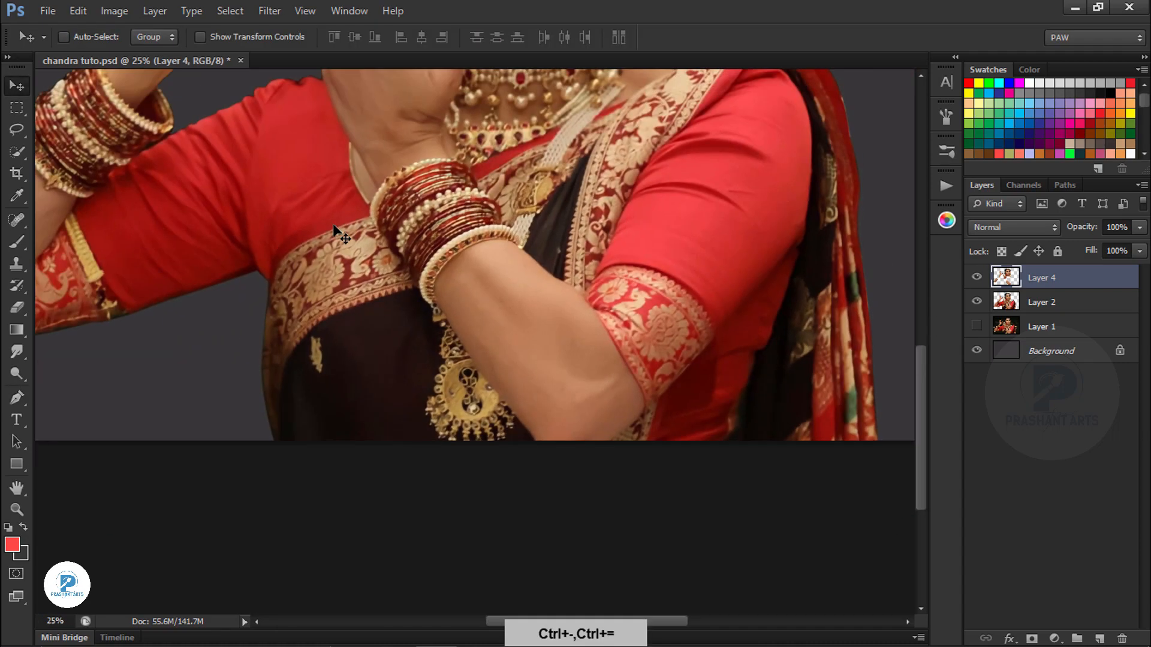
key(ctrl+minus)
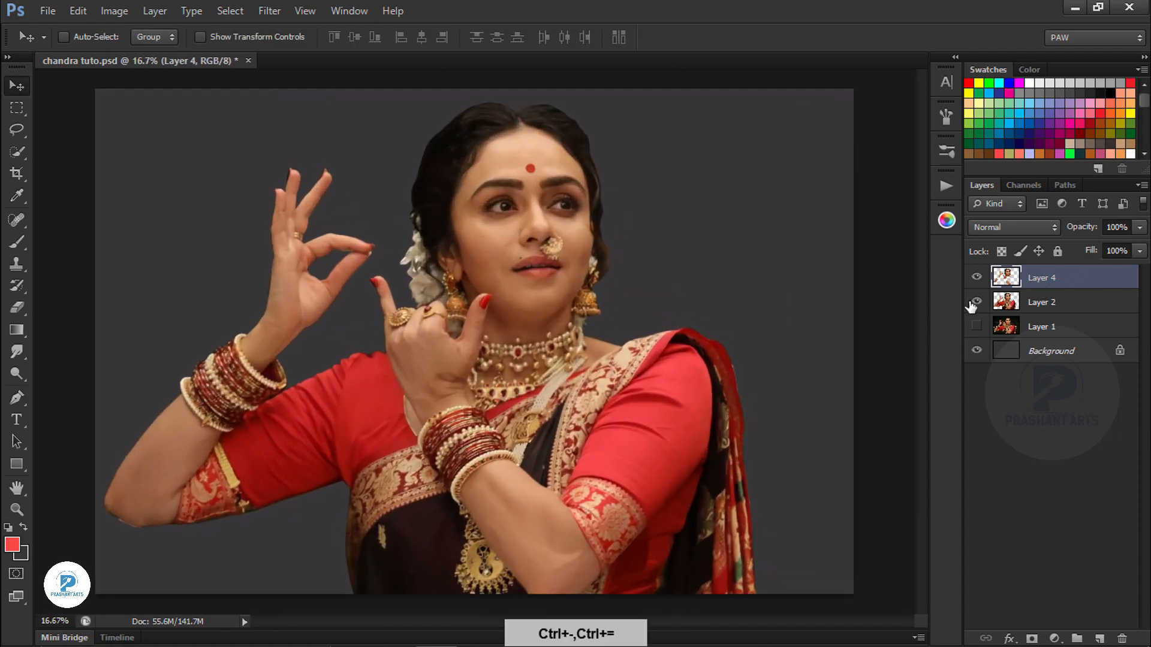
click(1059, 303)
key(ctrl+l)
click(812, 326)
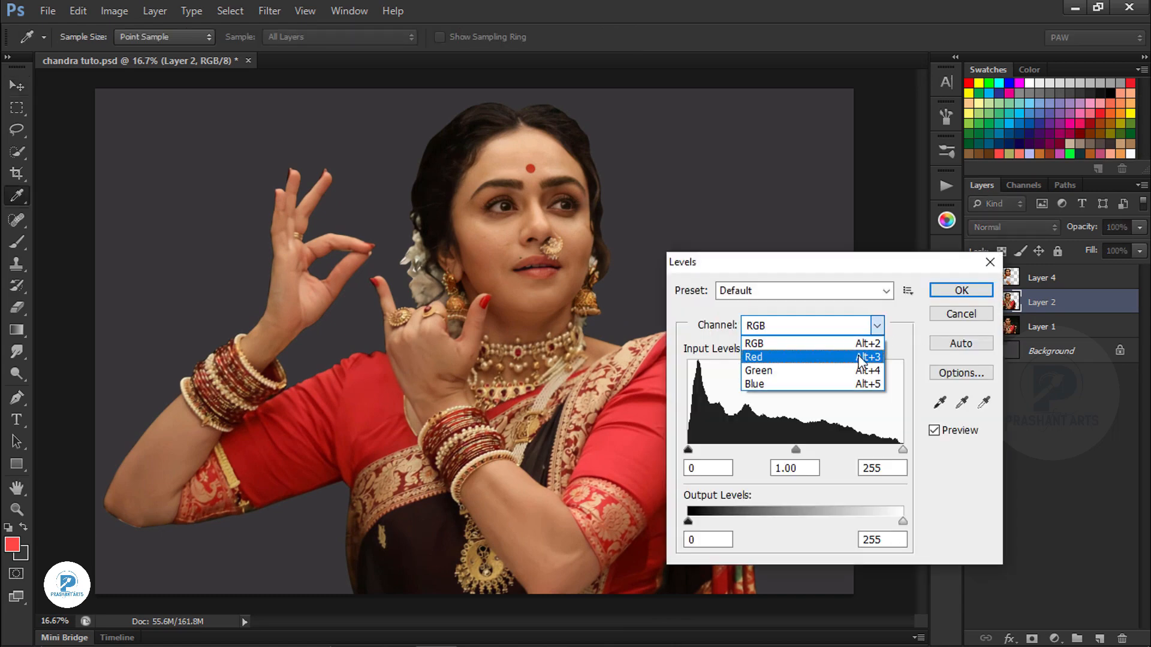
click(779, 342)
drag(688, 450, 690, 452)
- Brighten the green channel's highlights, set the blue channel's white input level to 169, and apply Levels to Layer 2
click(812, 326)
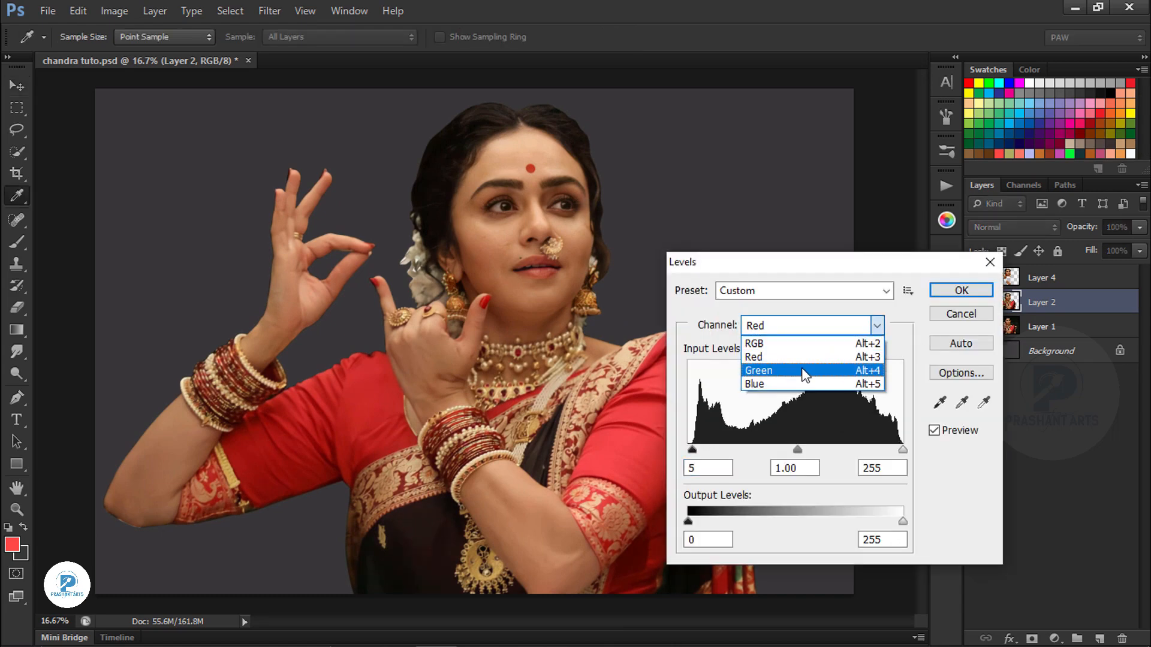
click(797, 383)
drag(902, 450, 844, 458)
click(881, 327)
click(797, 397)
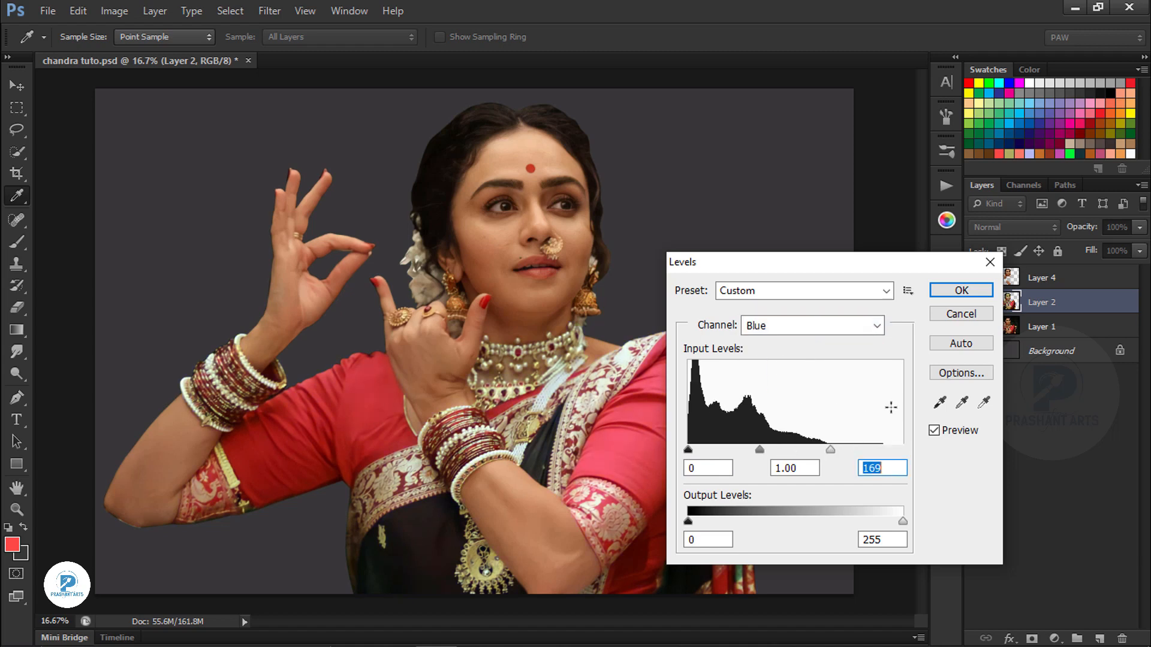
click(961, 291)
key(v)
- Start Levels on skin Layer 4, adjust the red channel's highlights, and set the green channel's white input level to 197
click(1032, 282)
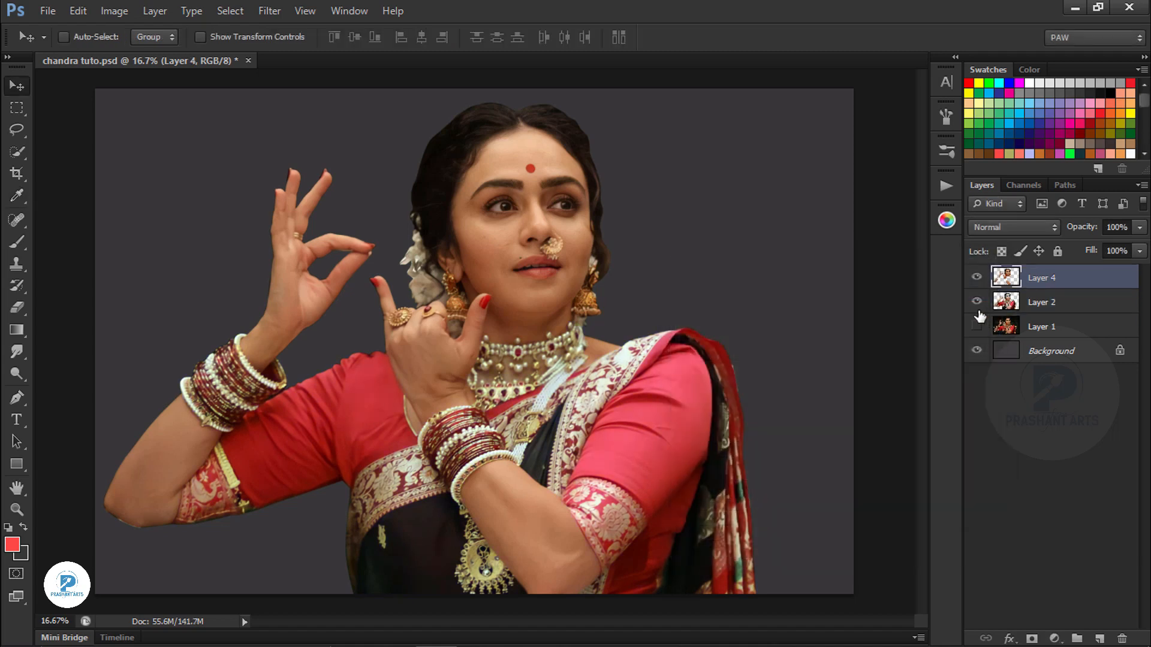
key(ctrl+l)
click(828, 326)
click(796, 358)
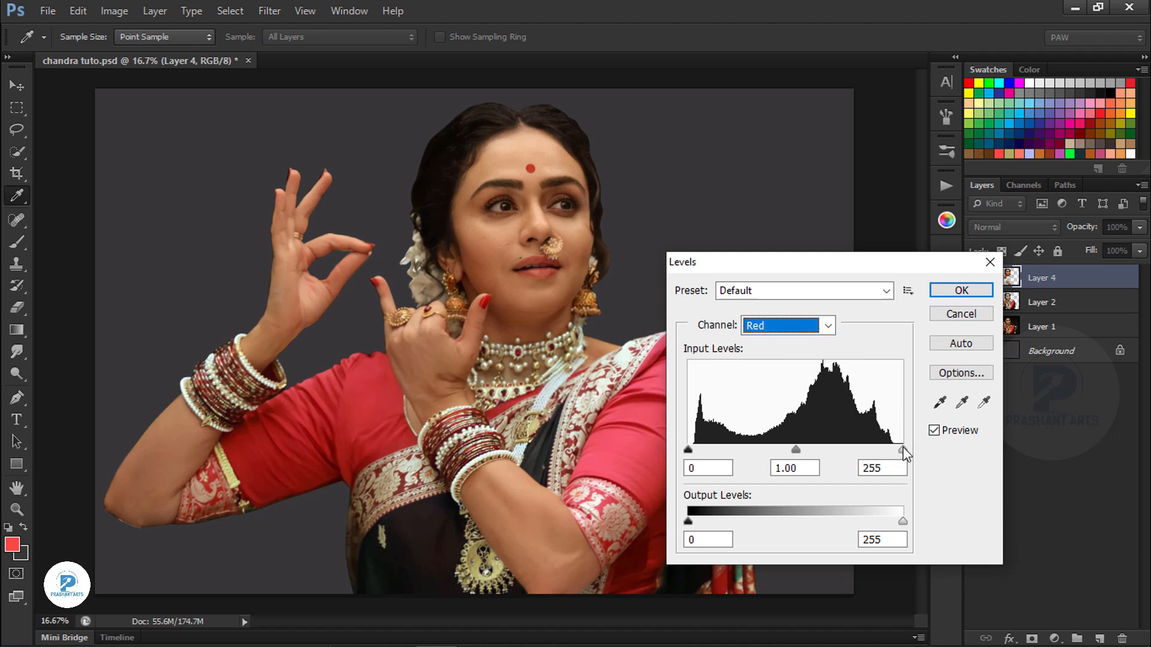
drag(903, 450, 855, 453)
click(828, 326)
click(773, 372)
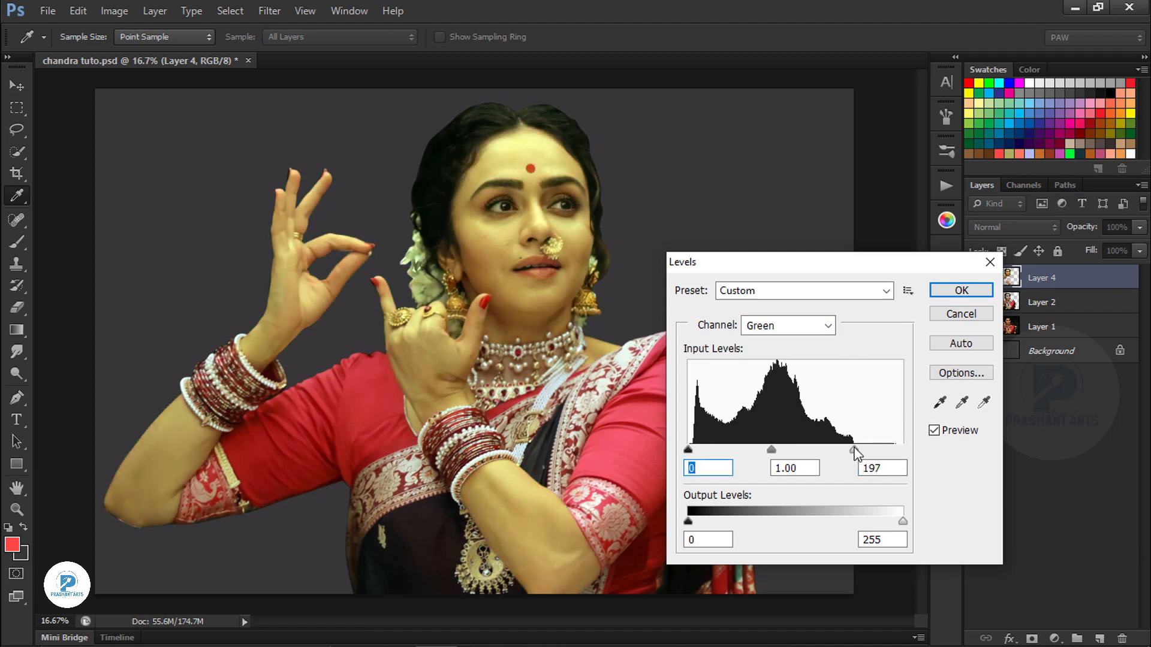
- Set the skin layer's blue white input level to 162, compare with and without the preview, and apply Levels
click(830, 327)
click(772, 383)
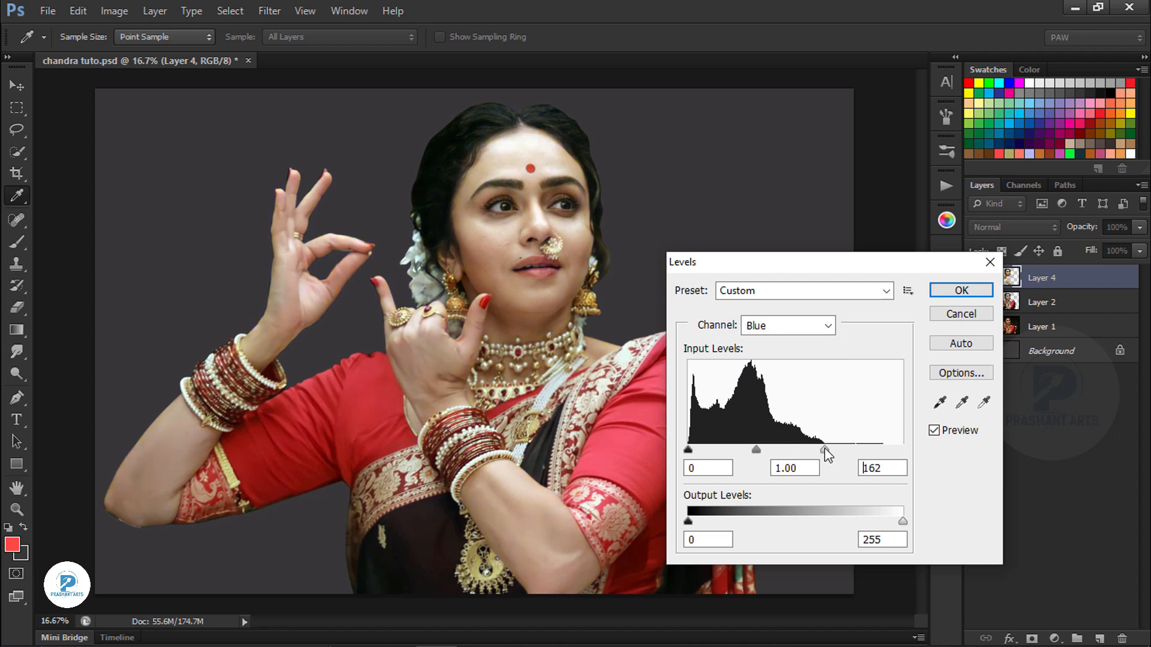
click(936, 432)
click(936, 433)
click(961, 290)
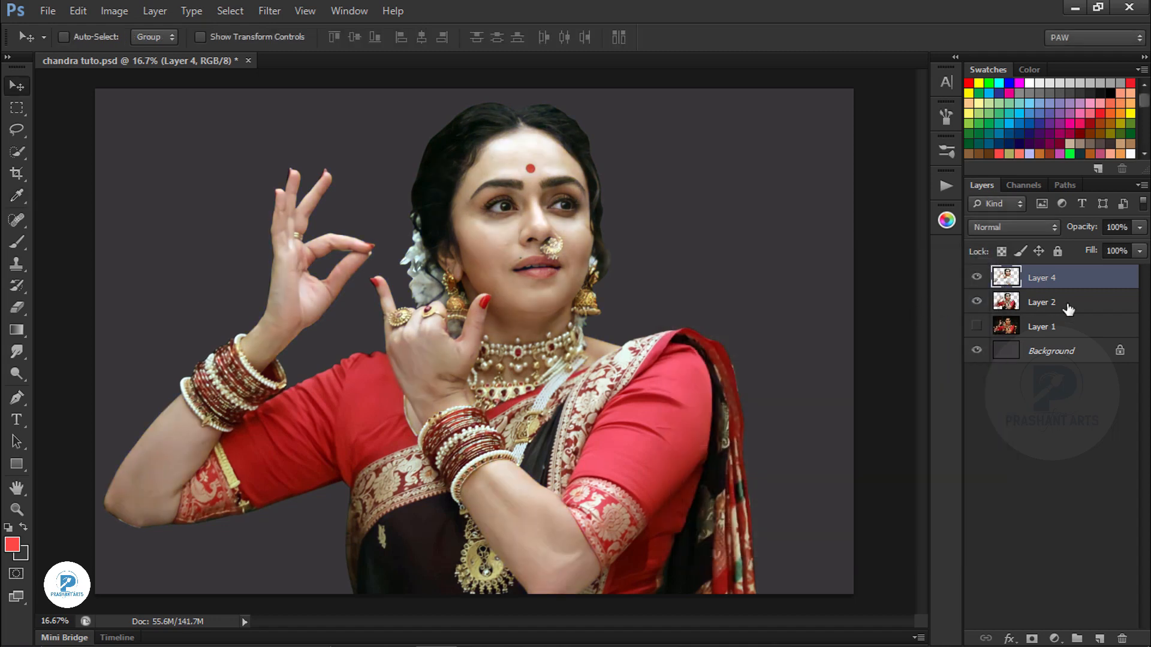
- Raise the saturation of Layer 2 to +31 with Hue/Saturation
click(1067, 307)
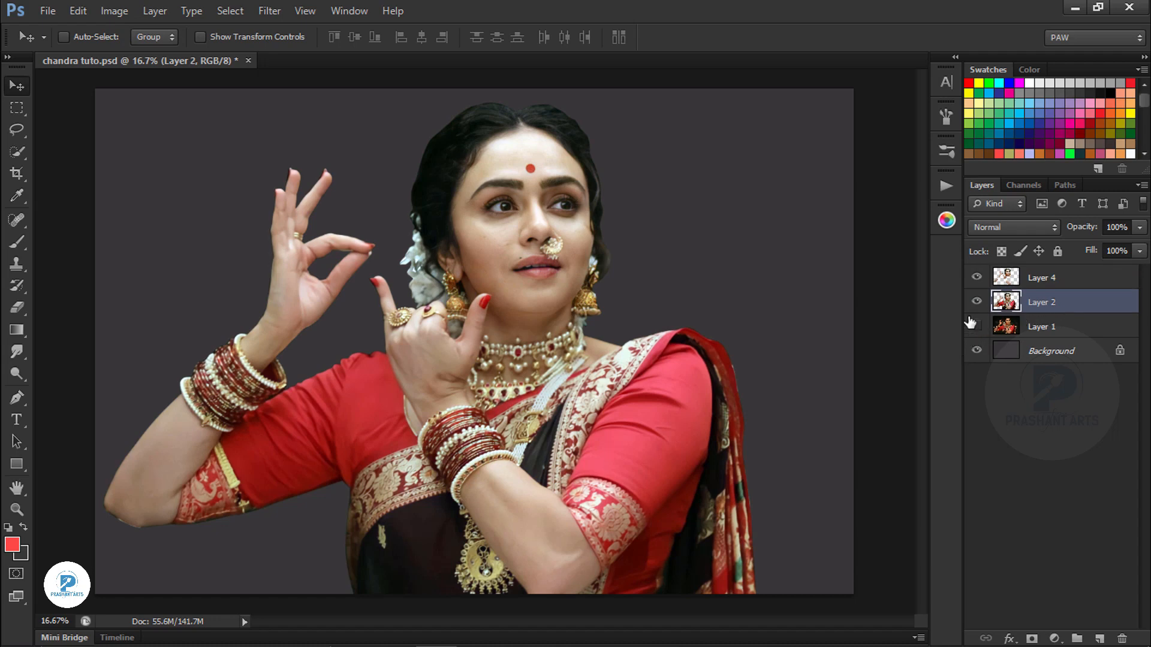
key(ctrl+u)
drag(819, 501, 835, 501)
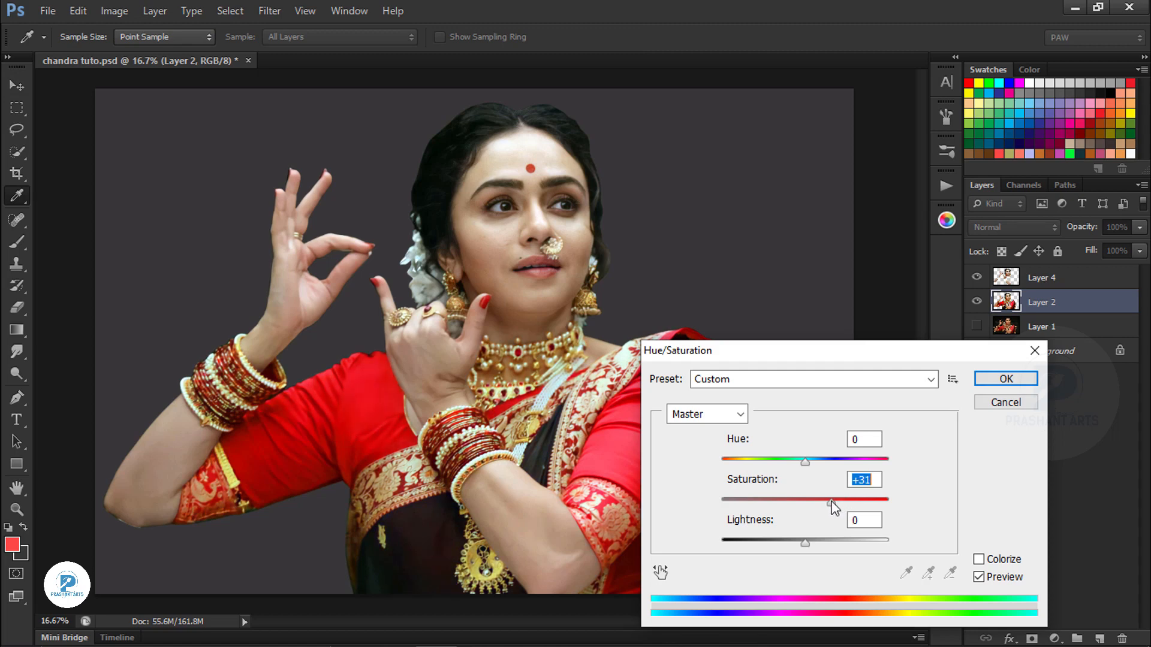
click(1005, 379)
- Raise the saturation of skin Layer 4 to +48 with Hue/Saturation
click(1055, 278)
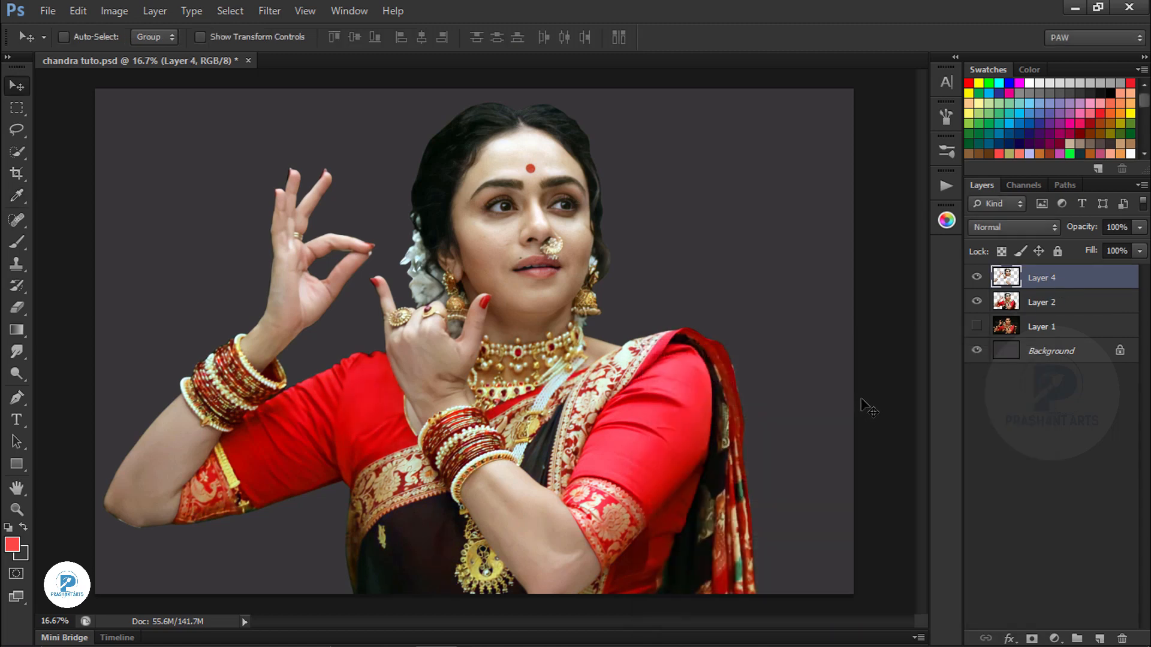
key(ctrl+u)
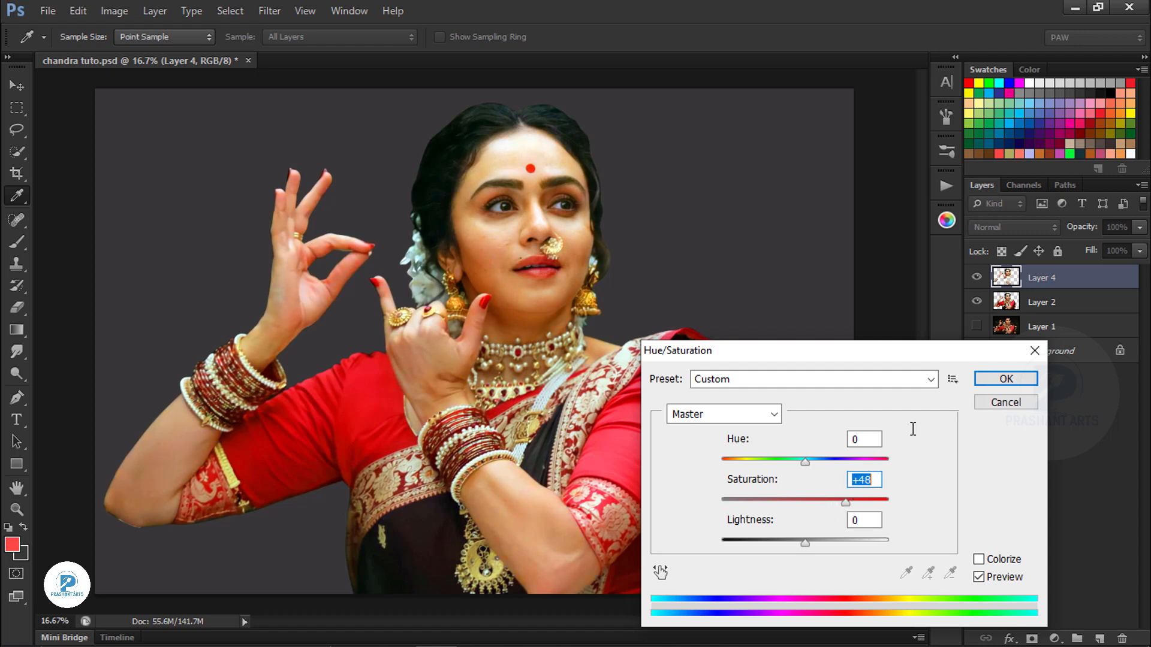
key(Return)
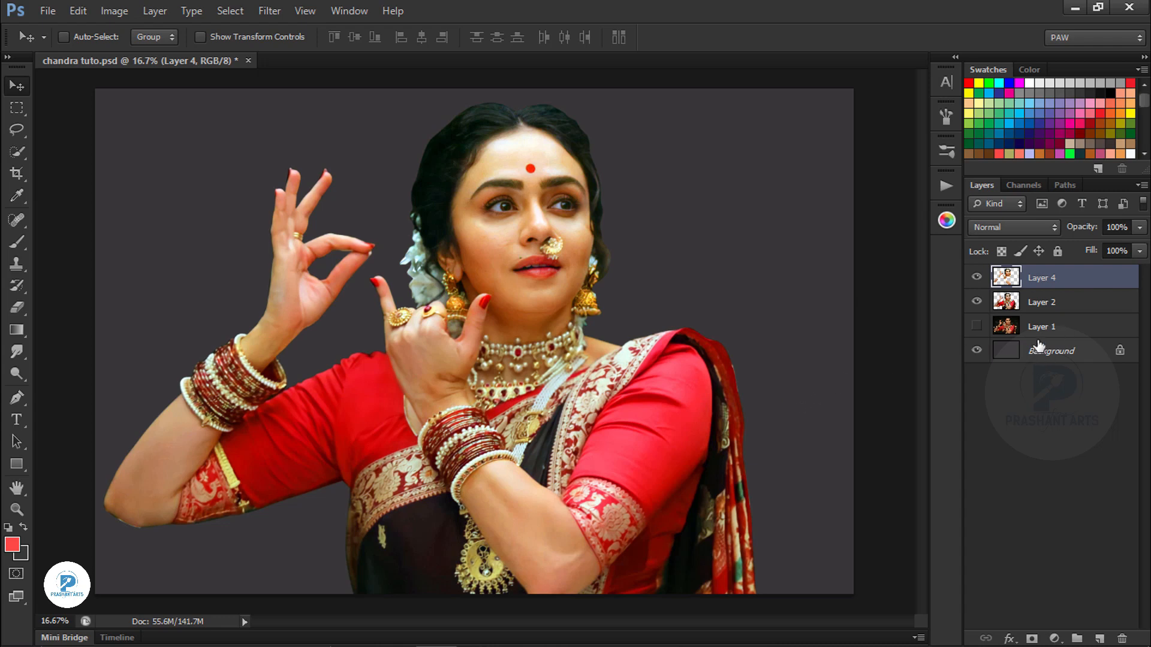
- Duplicate Layer 4 and Layer 2 together and merge the copies into a single layer
ctrl+click(1041, 309)
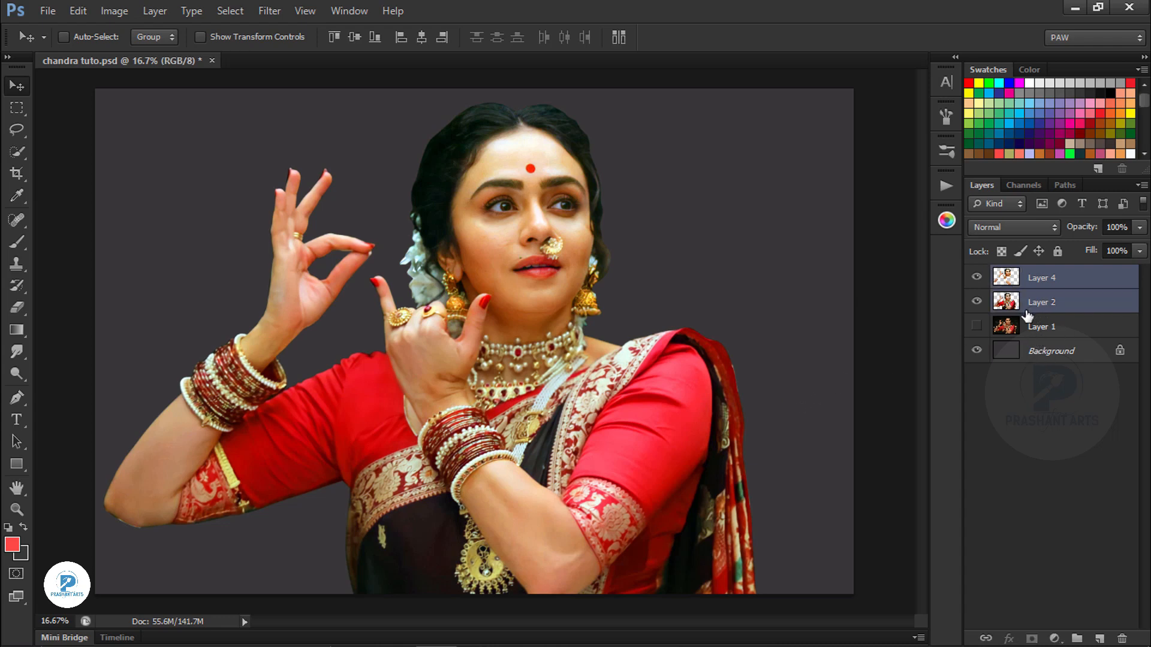
key(ctrl+j)
key(ctrl+e)
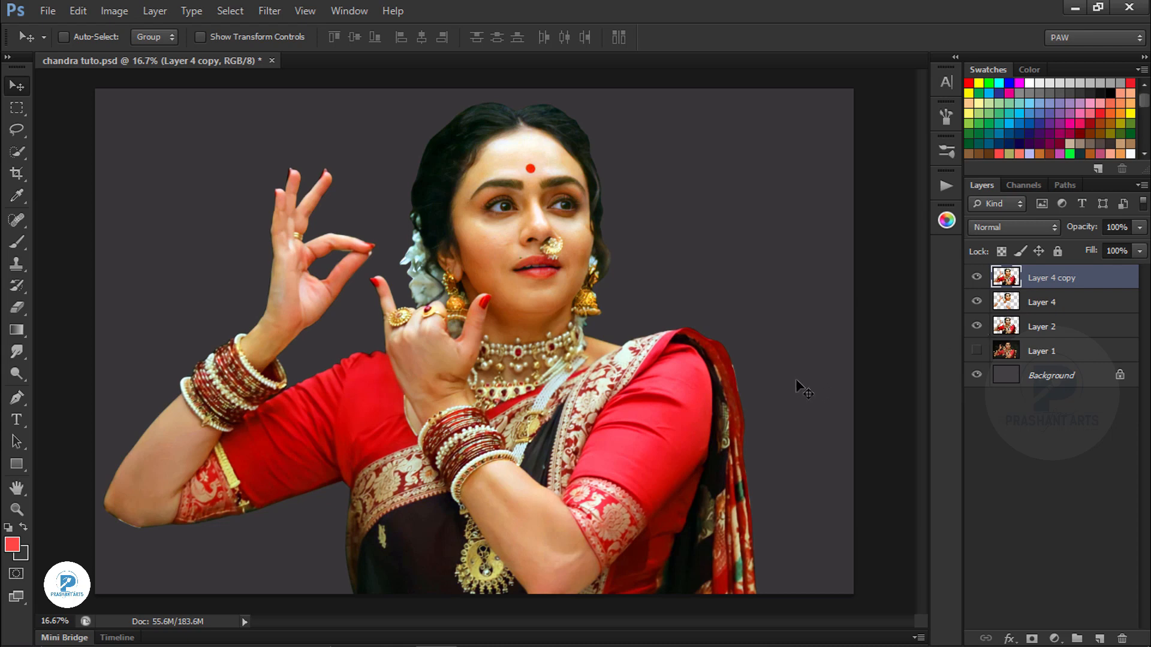
- Add a new empty layer above the merged figure and set its blend mode to Color
click(1099, 639)
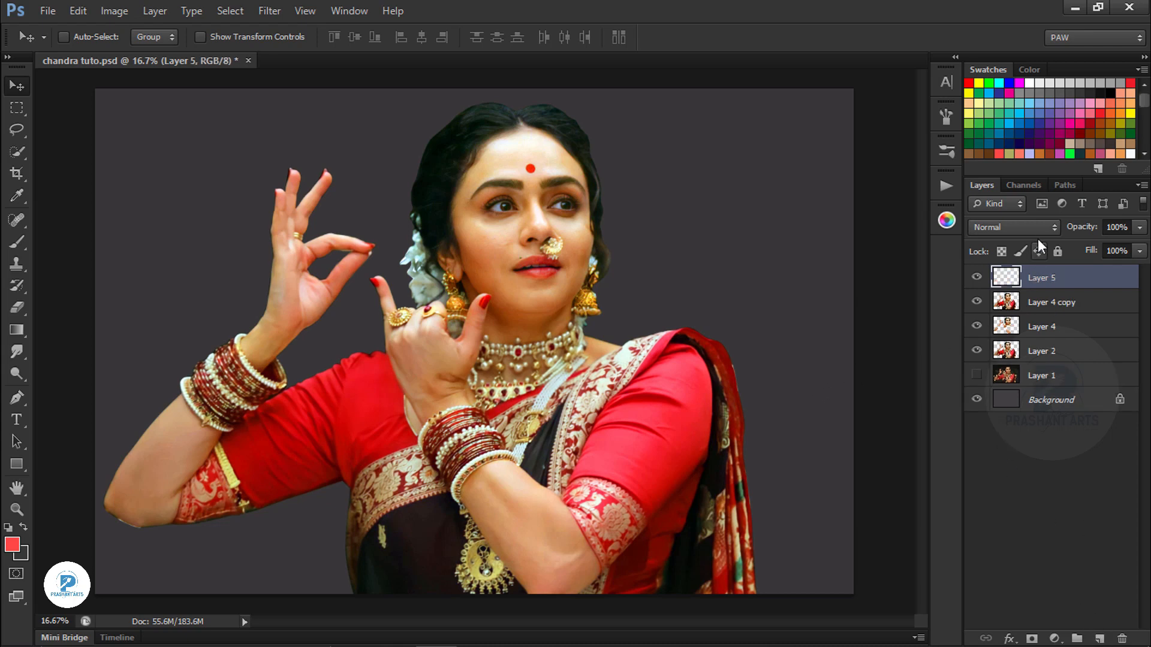
click(1037, 228)
click(989, 411)
- Paint soft red blush on the woman's cheeks with a 200 px brush at 29% opacity
click(23, 245)
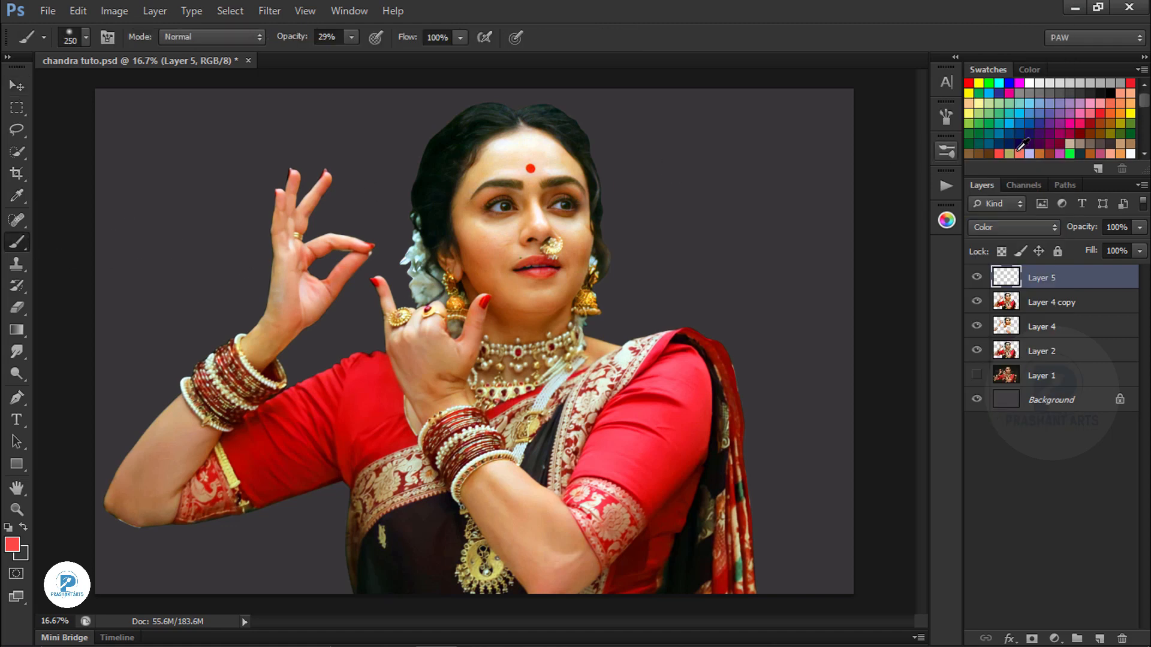
key(bracketright)
key(bracketright)
key(bracketright)
key(bracketright)
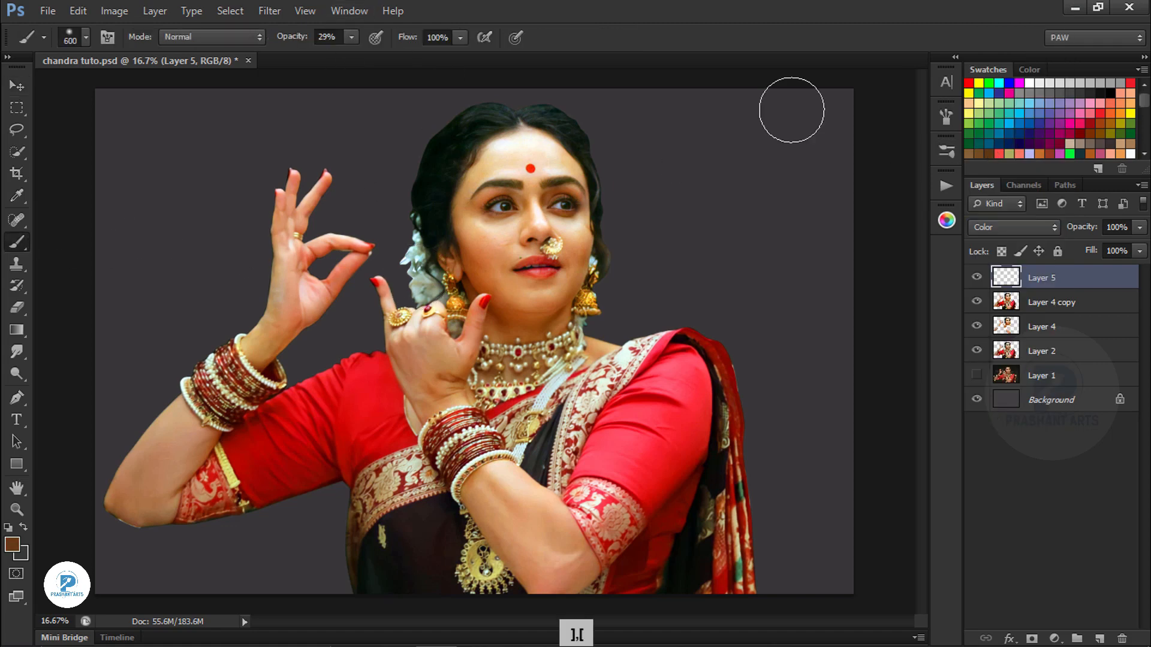
click(1000, 153)
key(ctrl+plus)
key(bracketleft)
key(bracketleft)
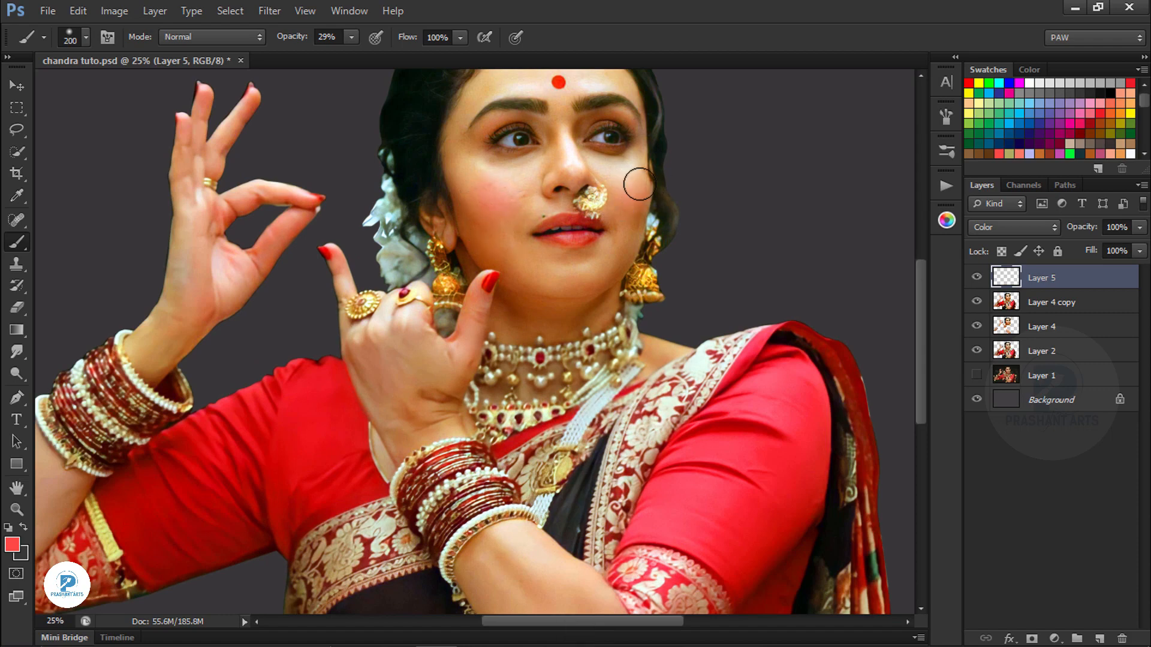
- Merge the blush layer down into Layer 4 copy
key(ctrl+minus)
key(ctrl+minus)
key(ctrl+plus)
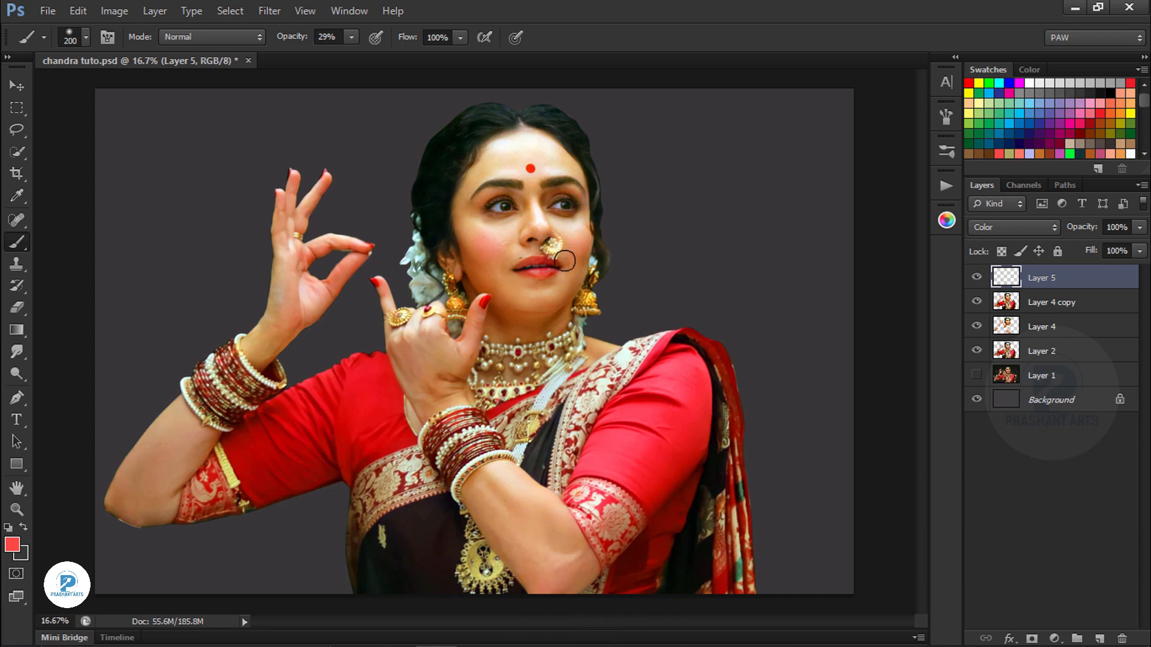
key(Delete)
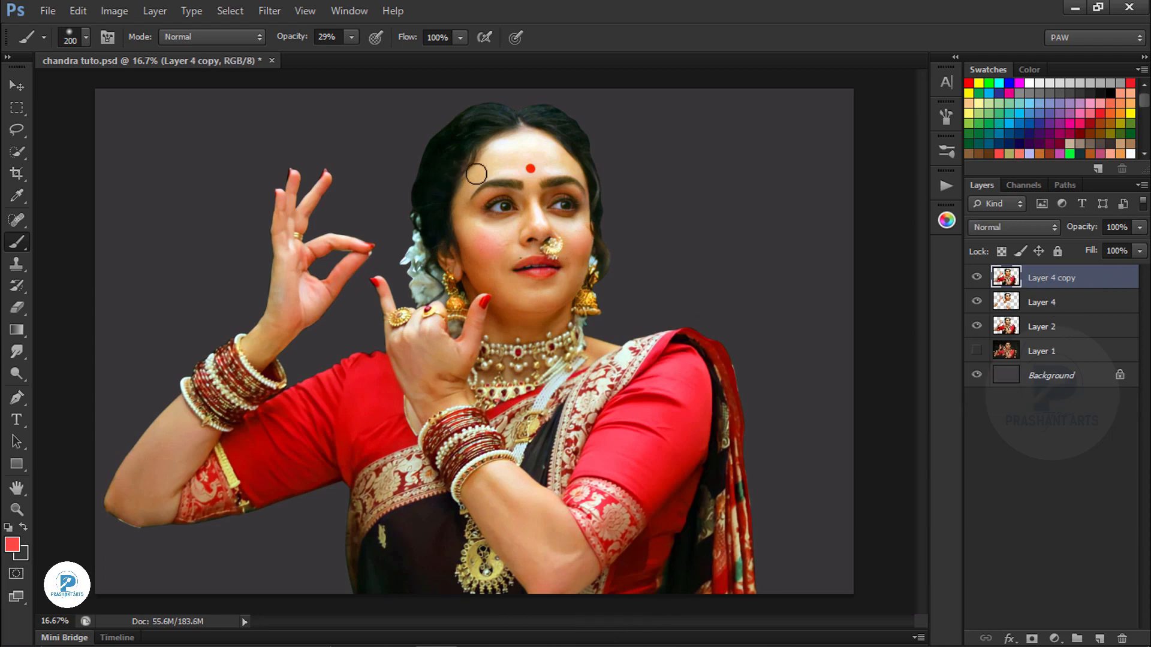
- Load the outline of Layer 4 copy as a selection and set the Smudge tool to a 60 px brush at 30% strength
key(ctrl+plus)
key(ctrl+minus)
ctrl+click(1006, 277)
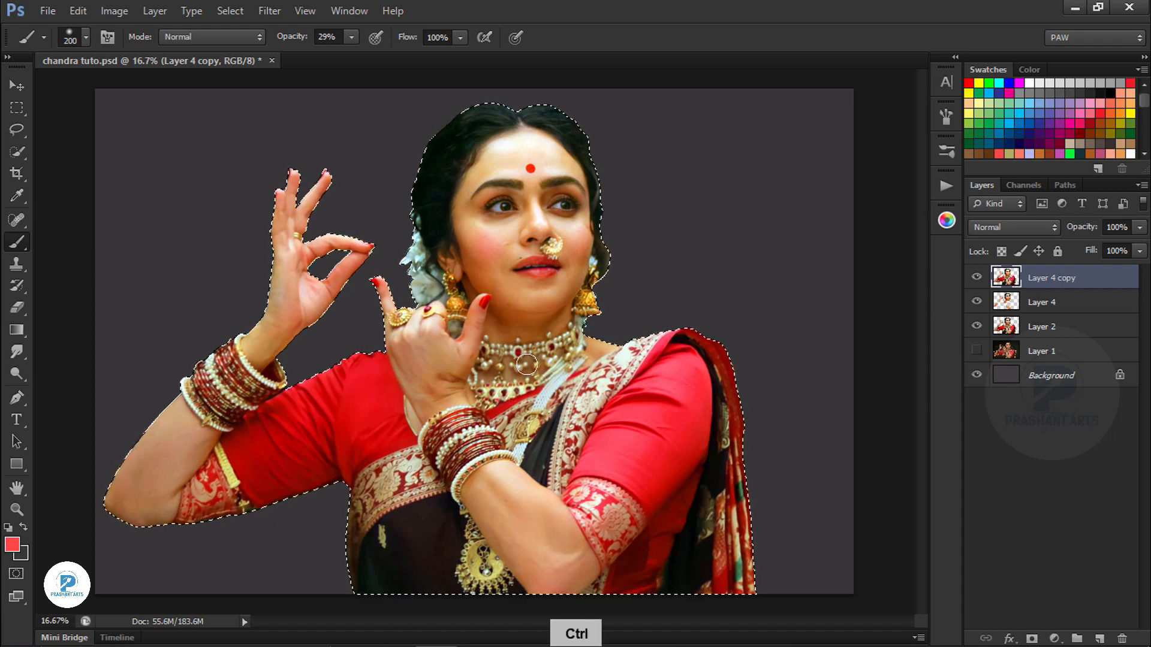
key(ctrl+plus)
click(18, 353)
click(85, 37)
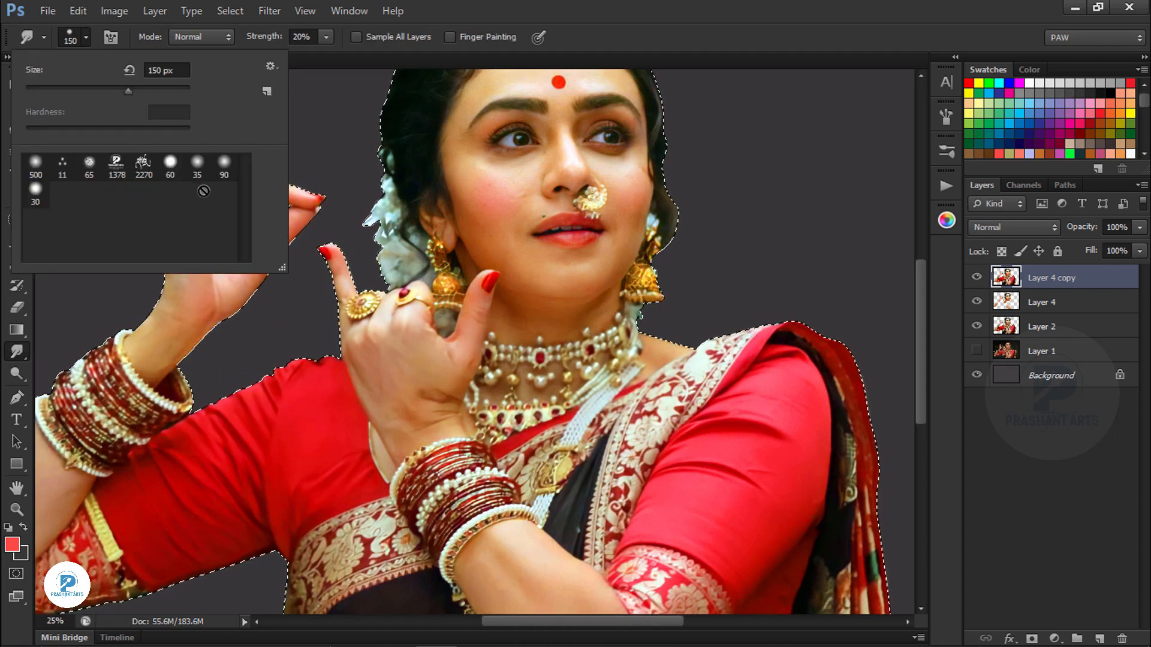
click(634, 37)
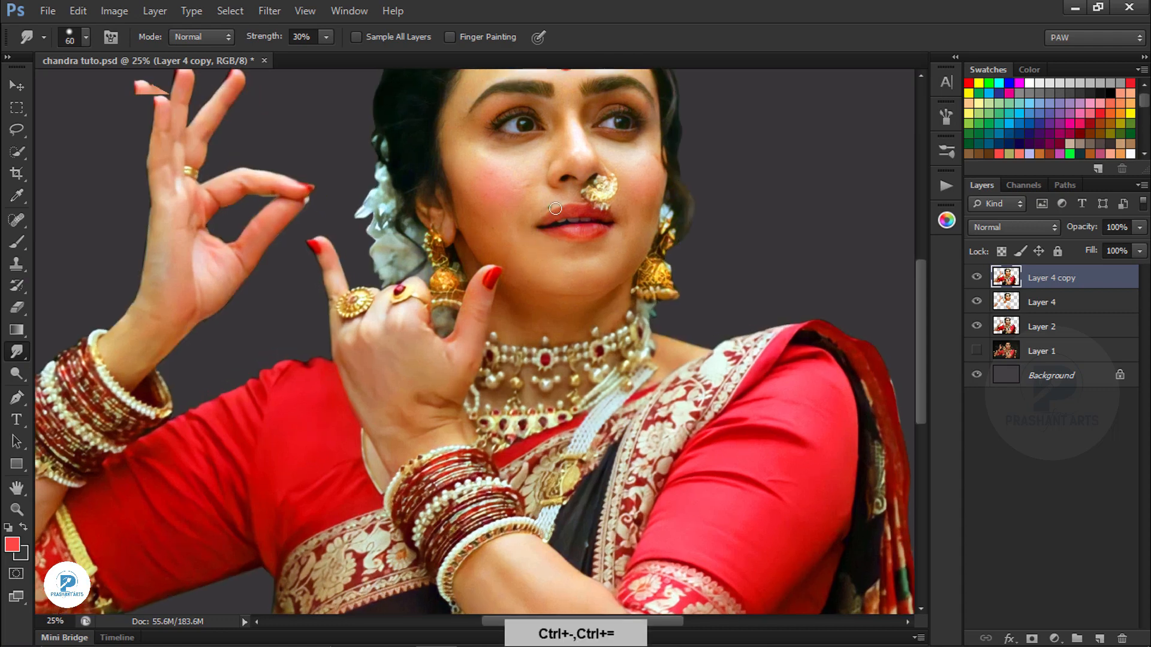
- Smudge the skin on the upper part of the nostril wing smooth with a 40 px brush
key(ctrl+plus)
drag(640, 210, 626, 398)
key(ctrl+plus)
key(ctrl+plus)
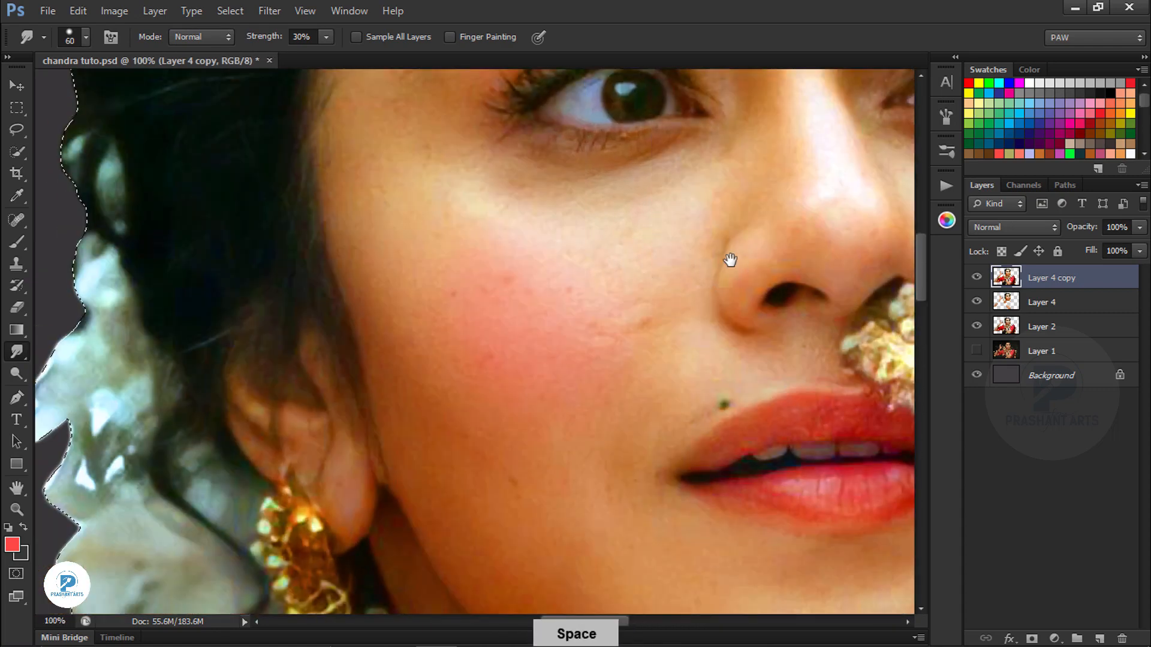
drag(729, 257, 405, 347)
key(ctrl+plus)
key(ctrl+plus)
key(ctrl+plus)
key(bracketleft)
key(bracketleft)
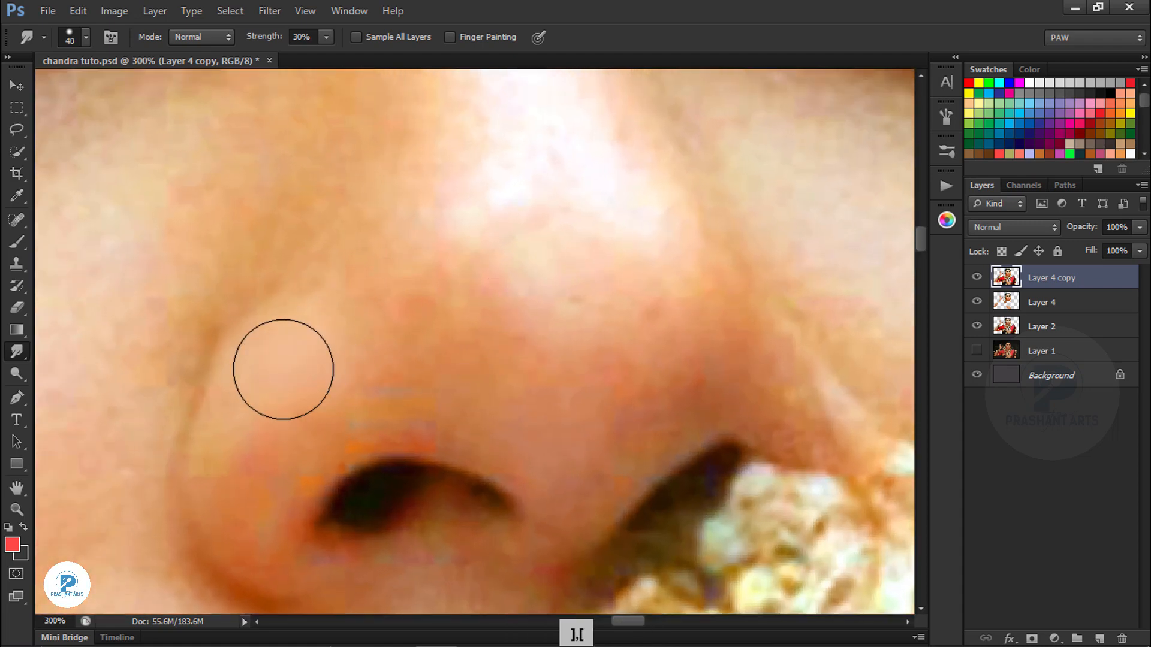
- Smudge the lower nose tip smooth with a 50 px brush, reducing it to 20 px for the skin just above the nostril
key(bracketright)
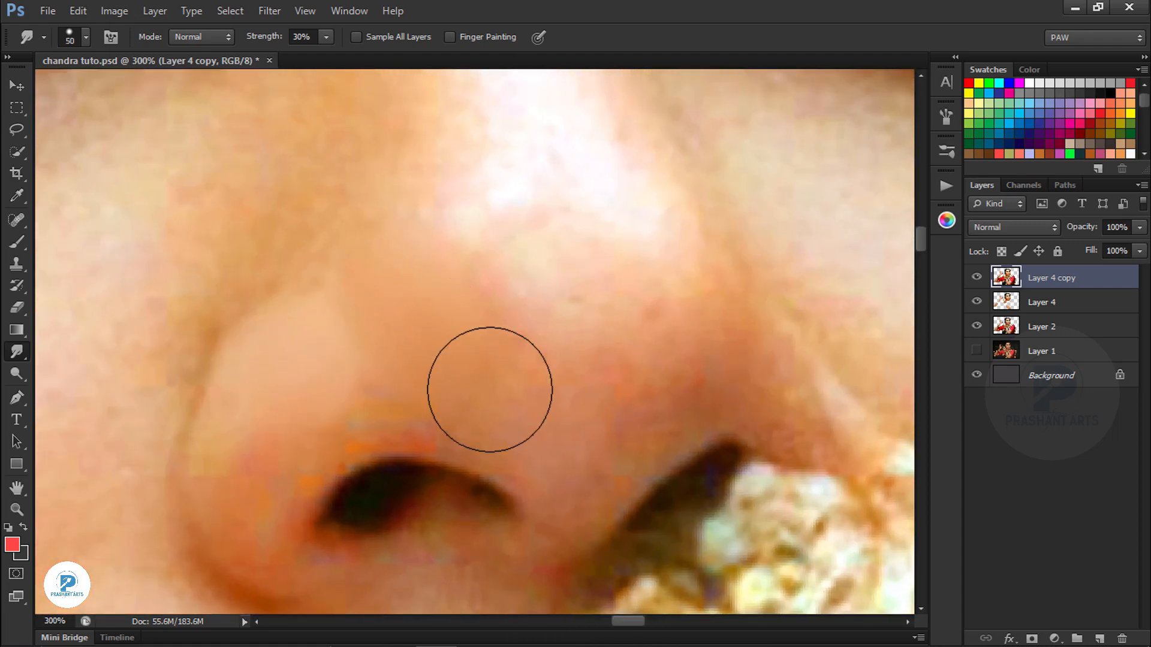
key(bracketright)
key(bracketleft)
key(bracketleft)
key(bracketleft)
key(bracketleft)
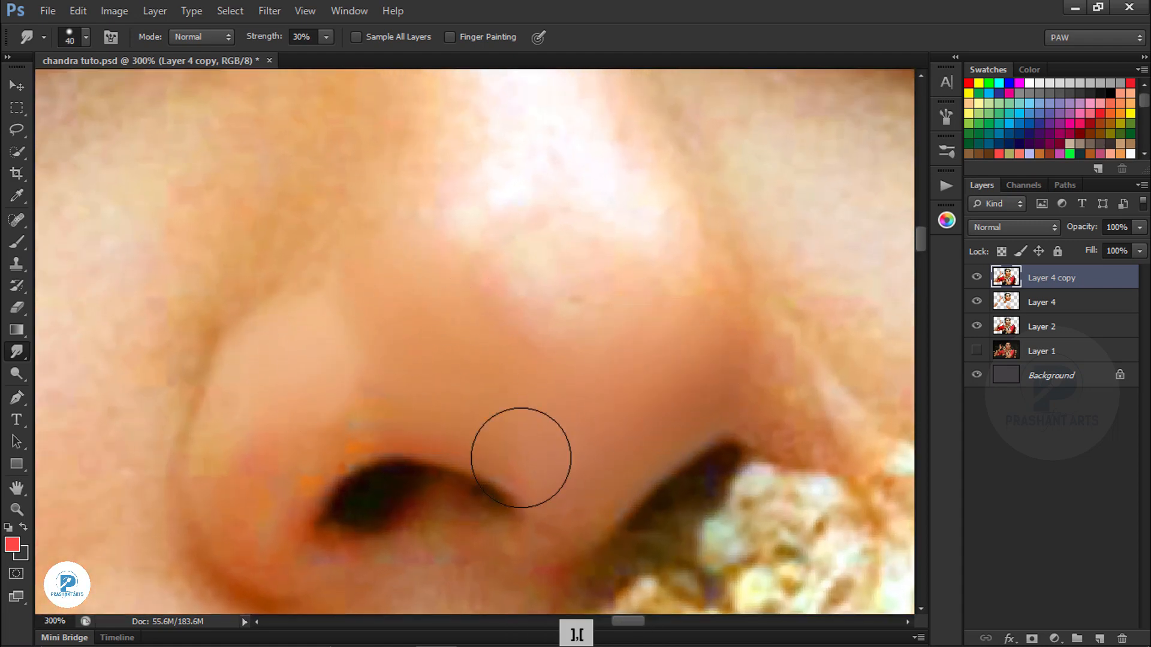
key(bracketleft)
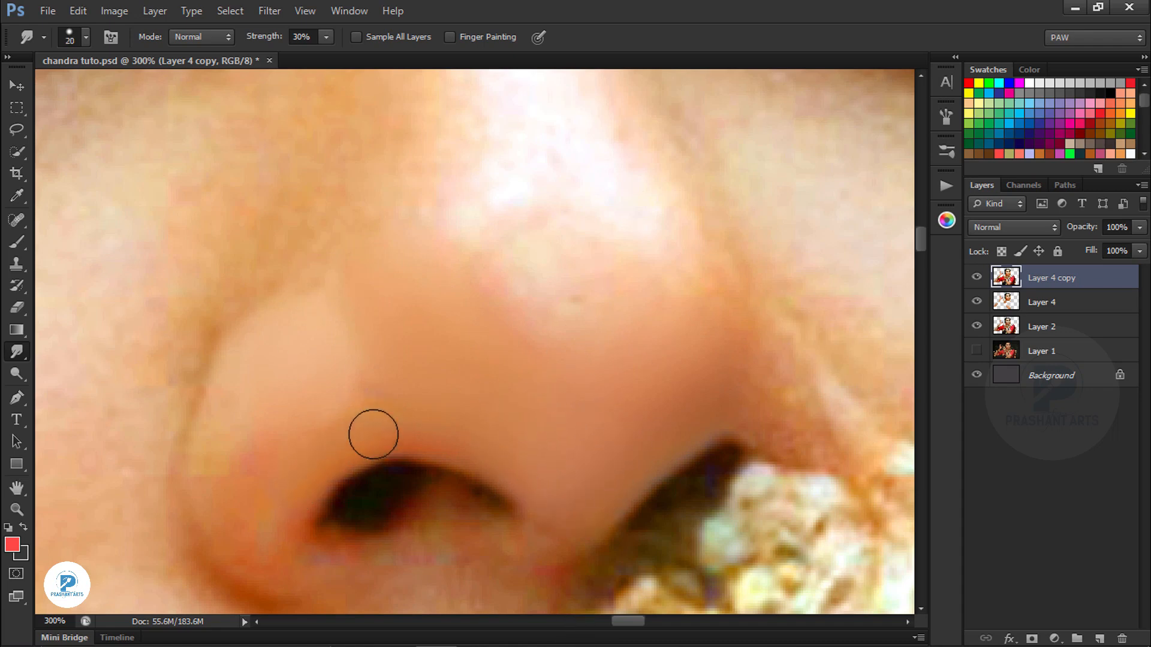
- Smudge the lower part of the nostril wing opposite the nose ring smooth with a 15 to 25 px brush
drag(372, 431, 423, 300)
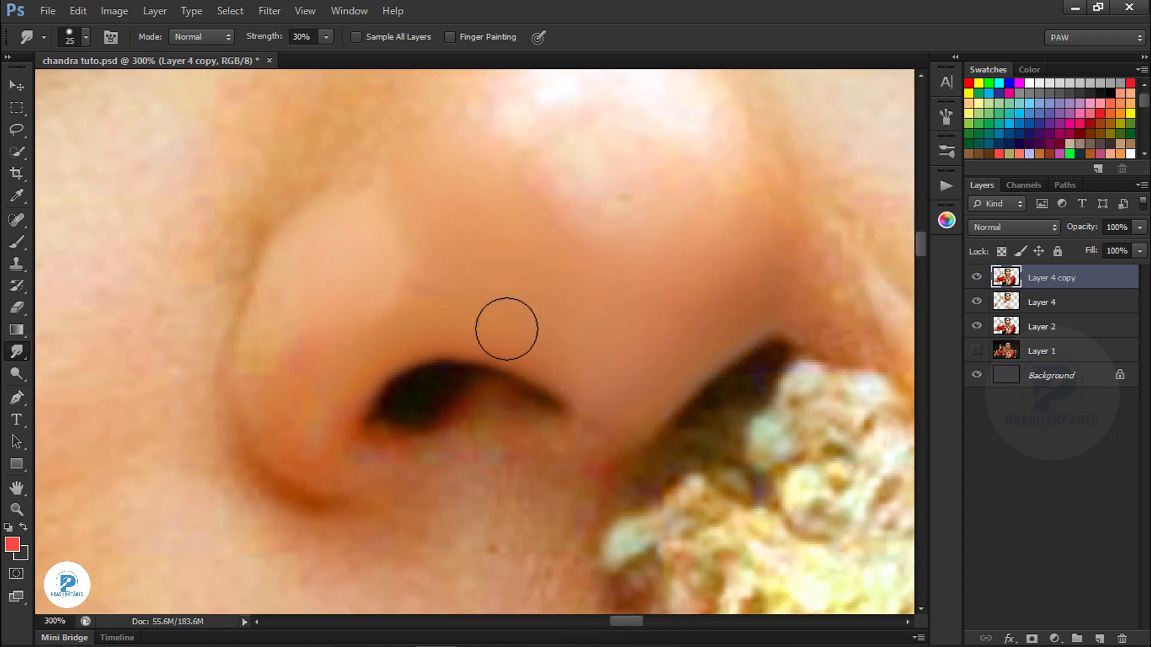
key(bracketleft)
key(bracketright)
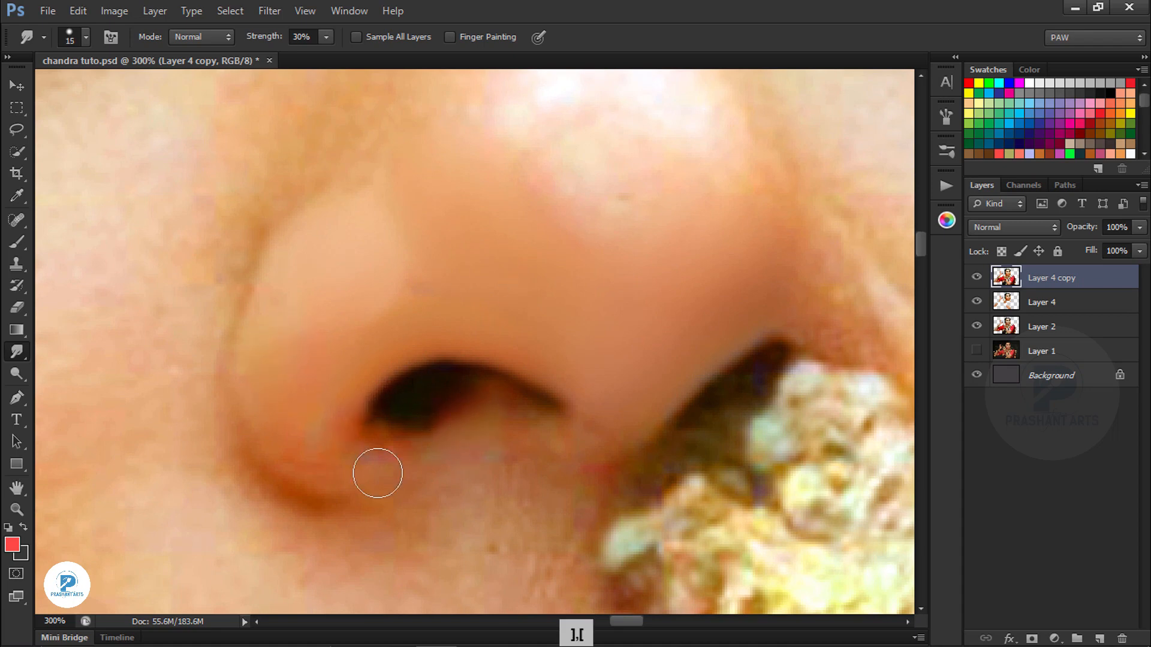
key(bracketright)
key(bracketright)
key(bracketleft)
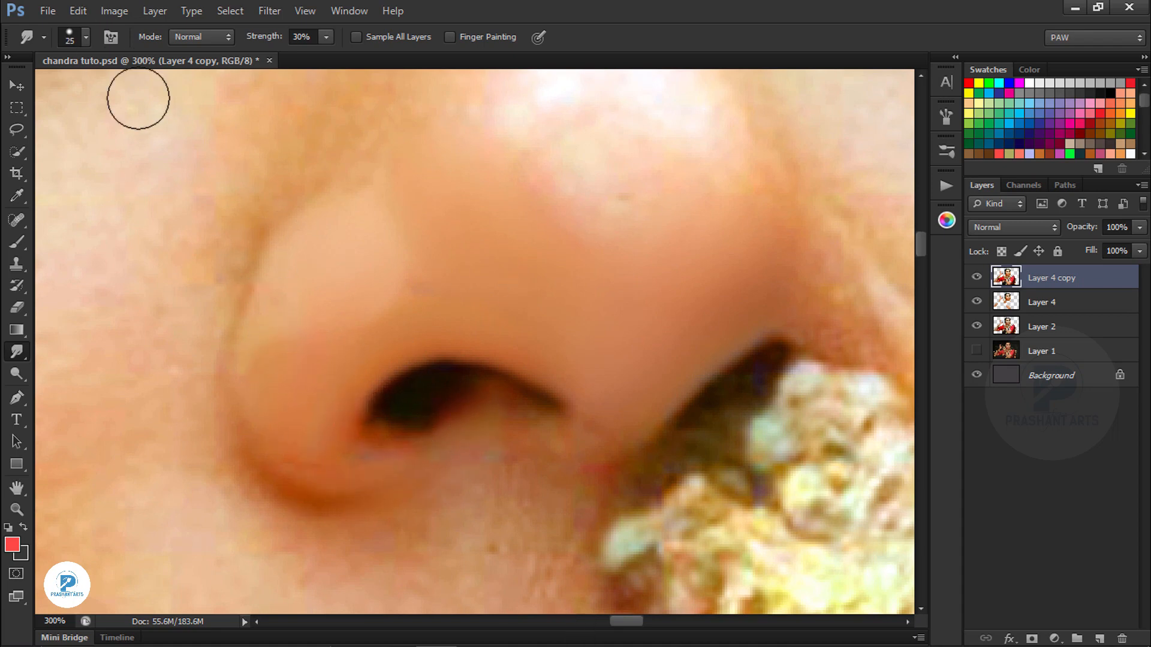
- Set the Smudge tool to 10 px at 80% strength and pull a dark contour up around the nostril wing's outer edge
key(bracketleft)
key(bracketleft)
key(bracketleft)
key(bracketleft)
key(bracketleft)
key(8)
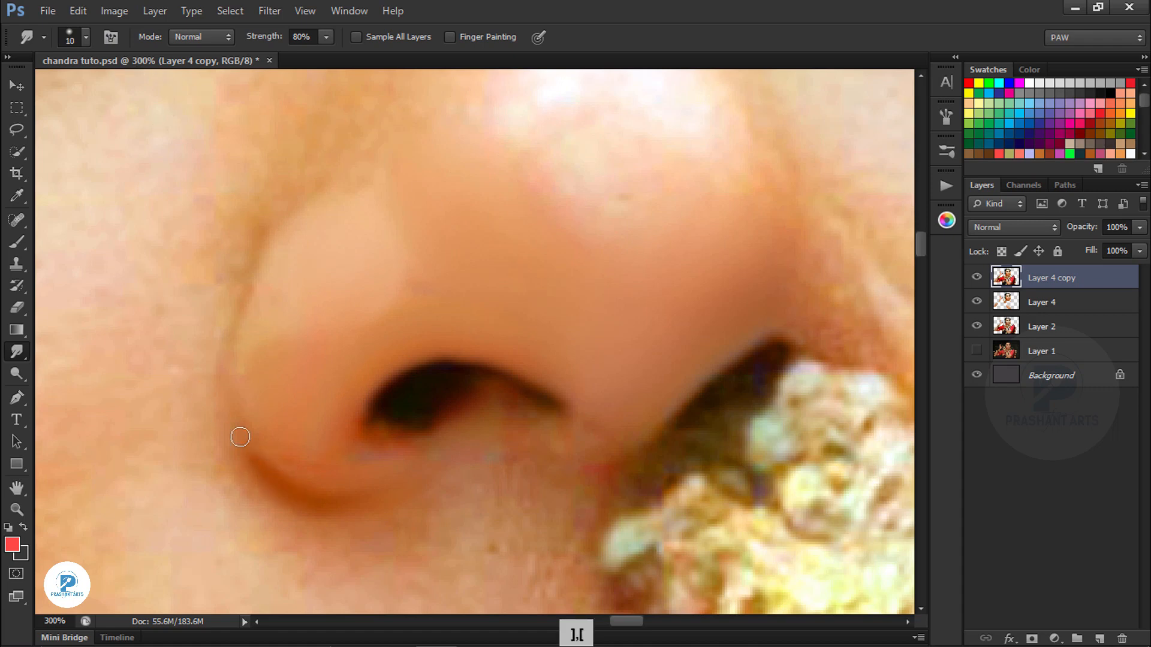
mouse_move(240, 437)
mouse_down()
mouse_move(241, 336)
mouse_move(285, 222)
mouse_up()
- Smudge the nostril's dark upper rim down toward the septum with a 10 px brush, undoing and repeating the first stroke
key(bracketright)
key(bracketright)
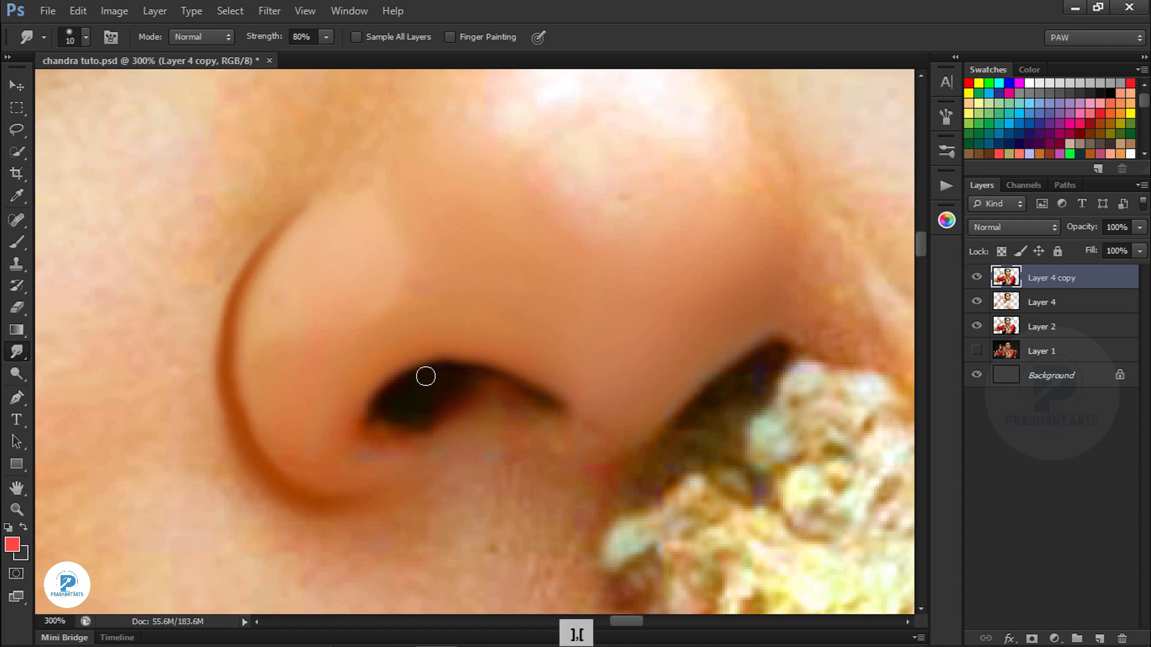
drag(433, 375, 550, 406)
key(ctrl+alt+z)
drag(437, 371, 552, 404)
- Smudge the bright highlights on the nose tip smooth with a 30 px brush
key(space)
drag(492, 211, 471, 341)
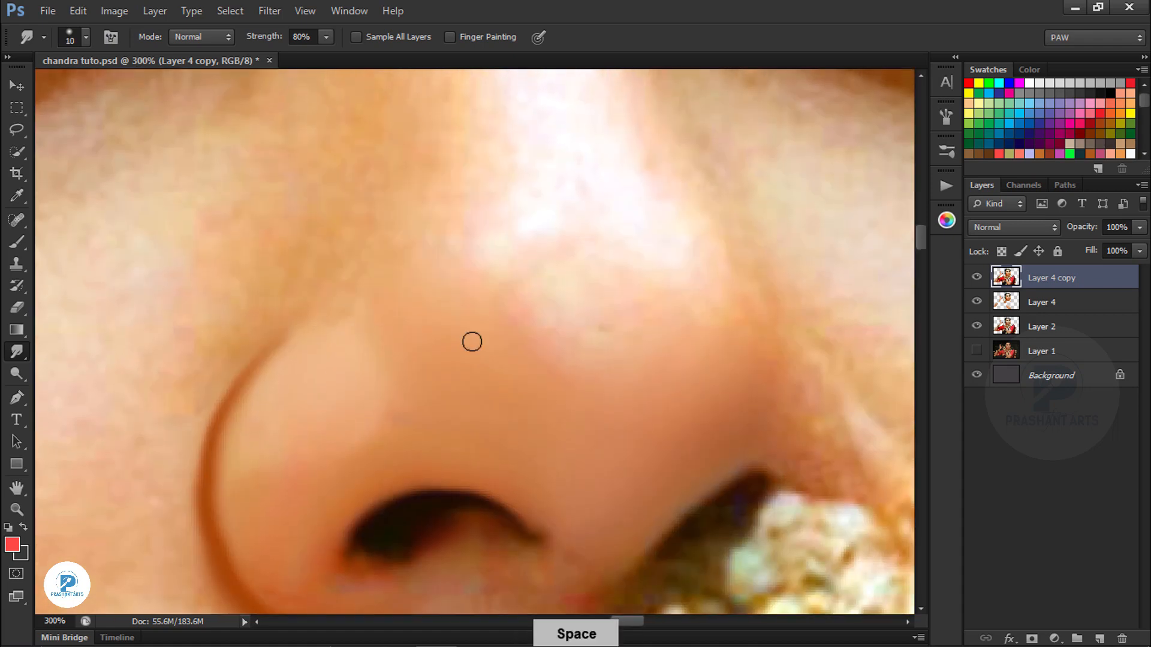
key(bracketright)
key(bracketright)
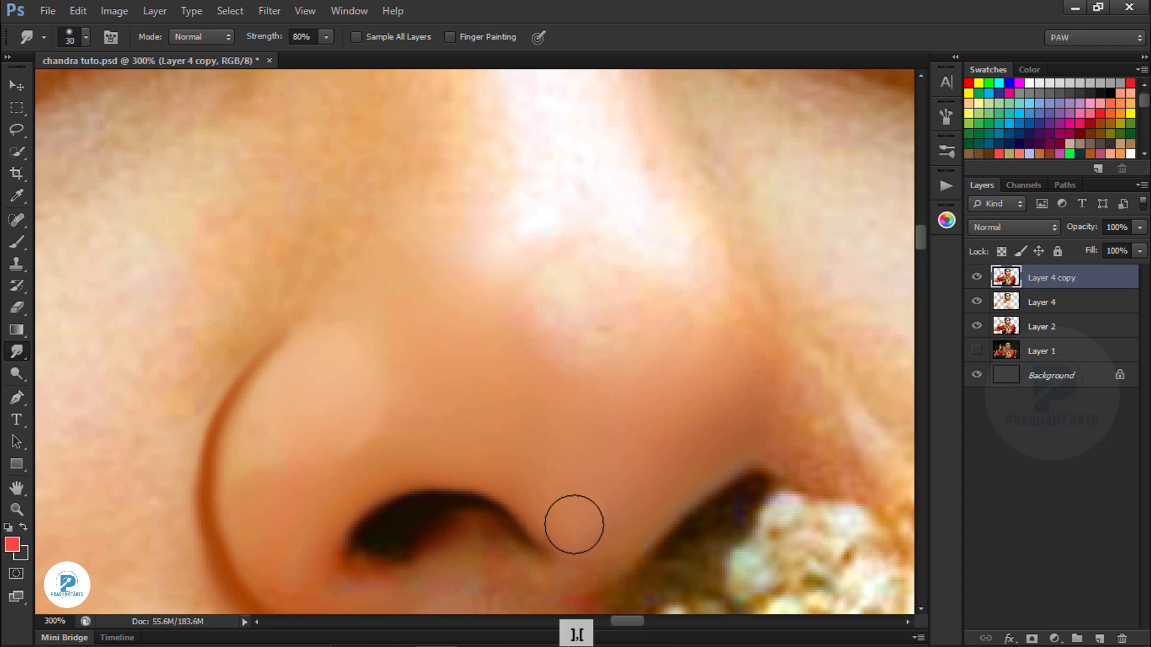
drag(575, 288, 689, 269)
key(bracketleft)
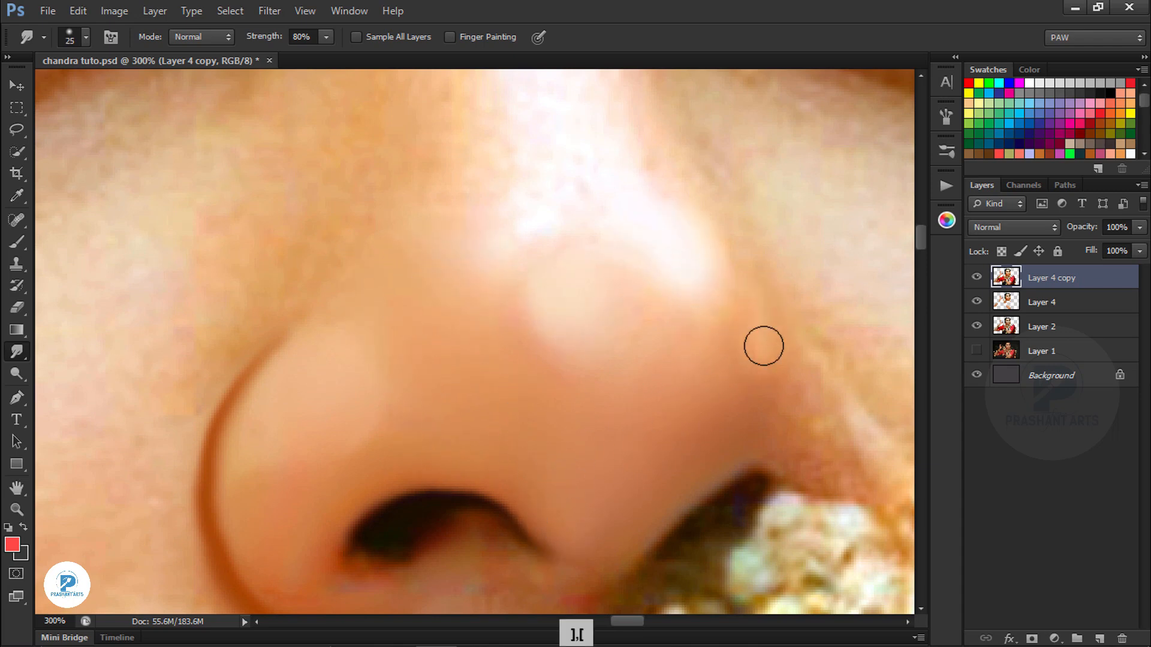
- Pull a dark contour from the nostril by the nose ring along the underside of the nose tip with a 15 px brush
key(bracketleft)
key(bracketleft)
key(space)
drag(771, 465, 619, 357)
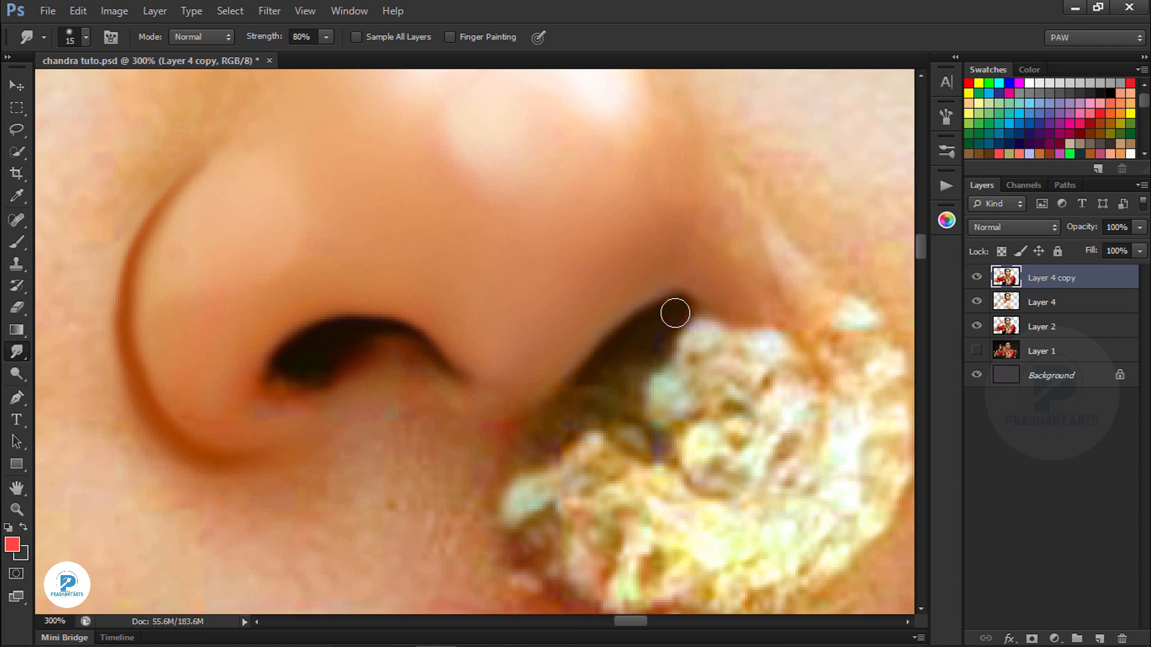
drag(675, 313, 483, 405)
- Smudge the skin beneath the nostril and down toward the upper lip smooth, enlarging the brush from 25 to 35 px
key(bracketright)
key(bracketright)
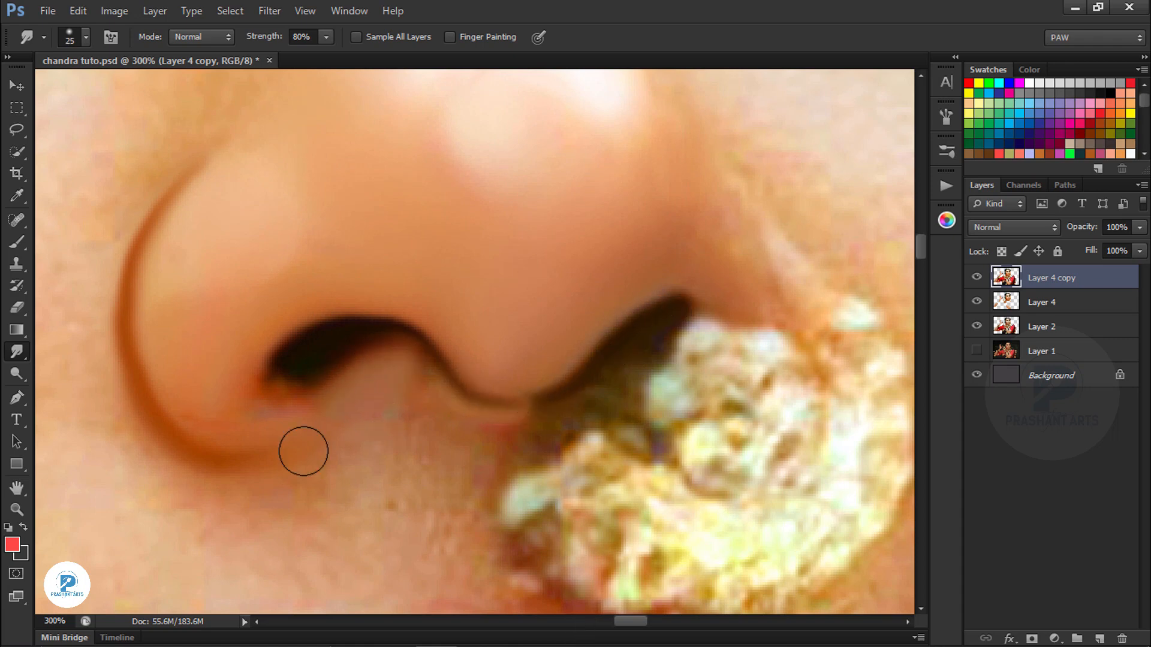
drag(303, 451, 400, 413)
key(space)
key(bracketright)
key(bracketright)
mouse_move(313, 515)
mouse_down()
mouse_move(401, 370)
mouse_move(480, 345)
mouse_move(407, 359)
mouse_up()
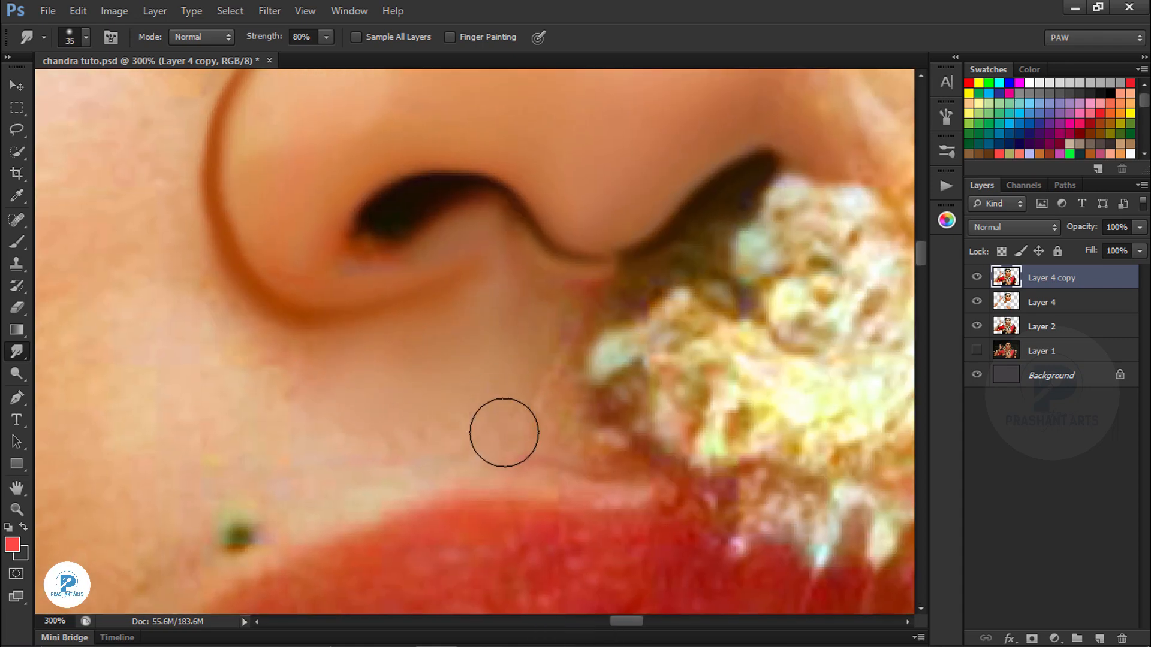
drag(505, 433, 522, 376)
- Smudge the skin between the nostril wing and the upper lip smooth with a 60 px brush
key(bracketleft)
key(bracketleft)
key(bracketleft)
key(bracketleft)
key(bracketleft)
key(space)
drag(375, 395, 540, 244)
key(bracketright)
key(bracketright)
key(bracketright)
key(bracketright)
key(bracketright)
key(bracketright)
key(bracketright)
key(bracketright)
key(bracketright)
drag(373, 230, 486, 293)
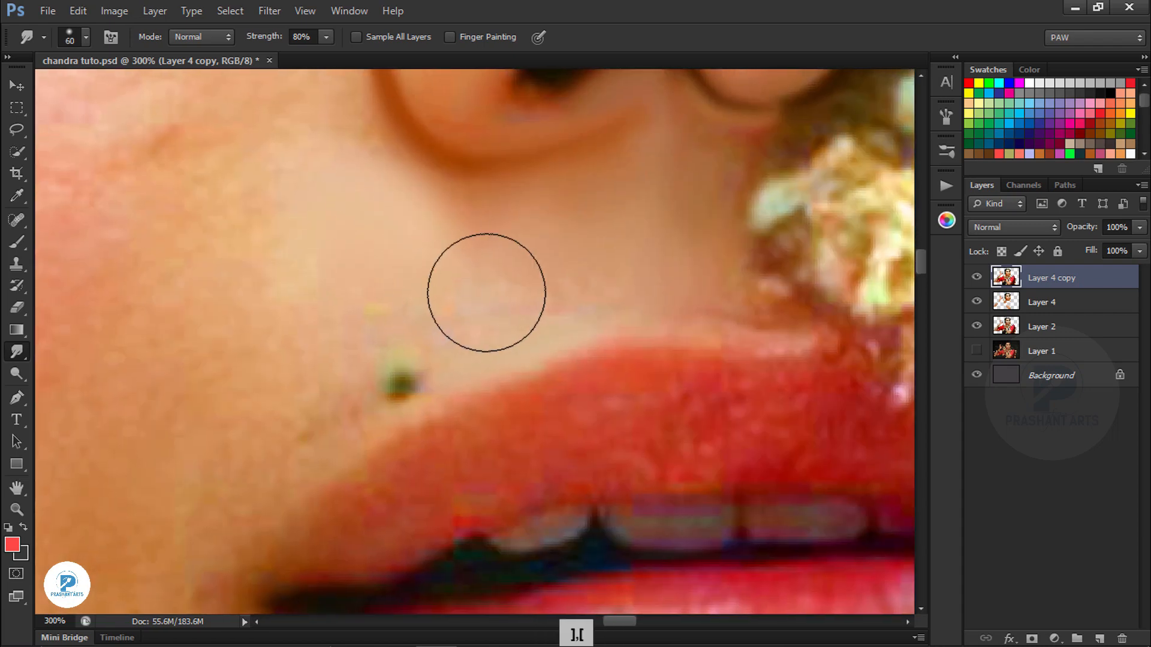
- Smudge the skin around the mole and along the upper lip's outer edge smooth with a 45 px brush
key(bracketright)
key(bracketleft)
key(bracketleft)
key(bracketleft)
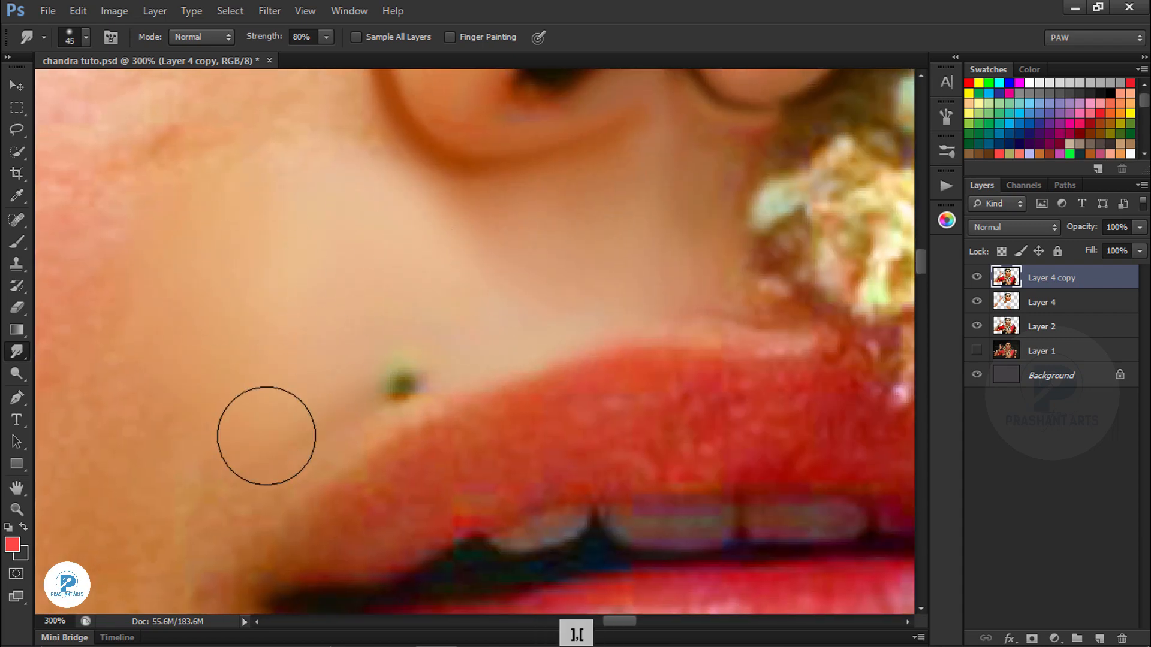
key(bracketleft)
key(bracketleft)
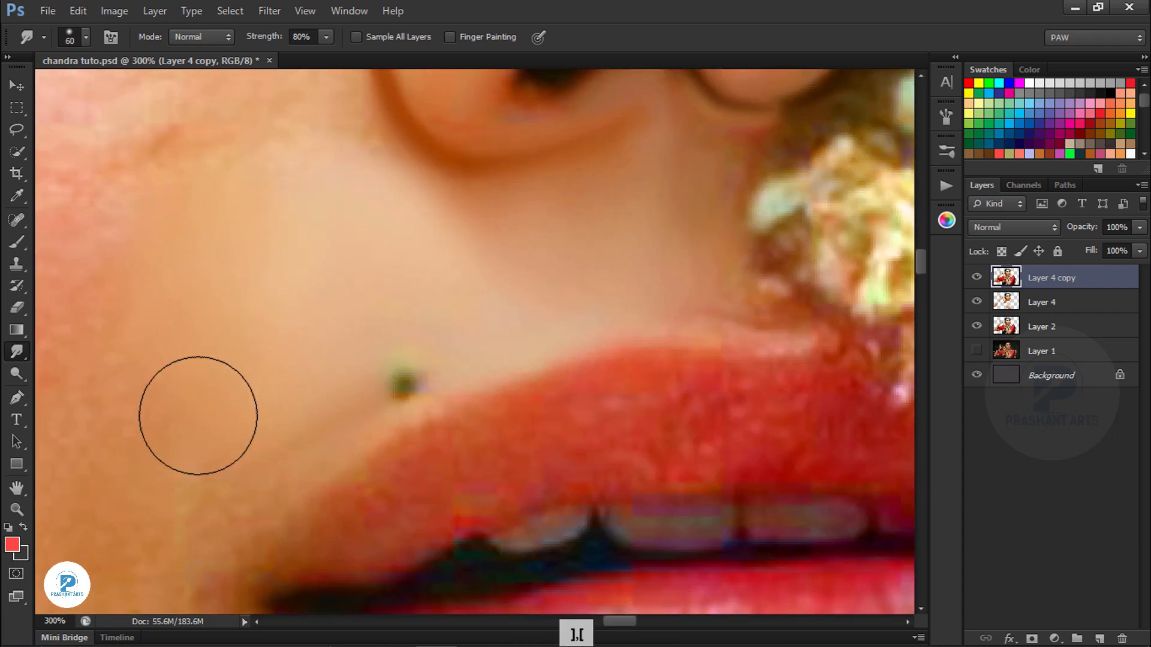
- Smudge the cheek beside the contoured nostril wing smooth with a 90 px brush
key(ctrl+minus)
key(ctrl+minus)
key(ctrl+minus)
key(ctrl+plus)
key(ctrl+plus)
drag(513, 195, 528, 445)
key(bracketleft)
key(bracketleft)
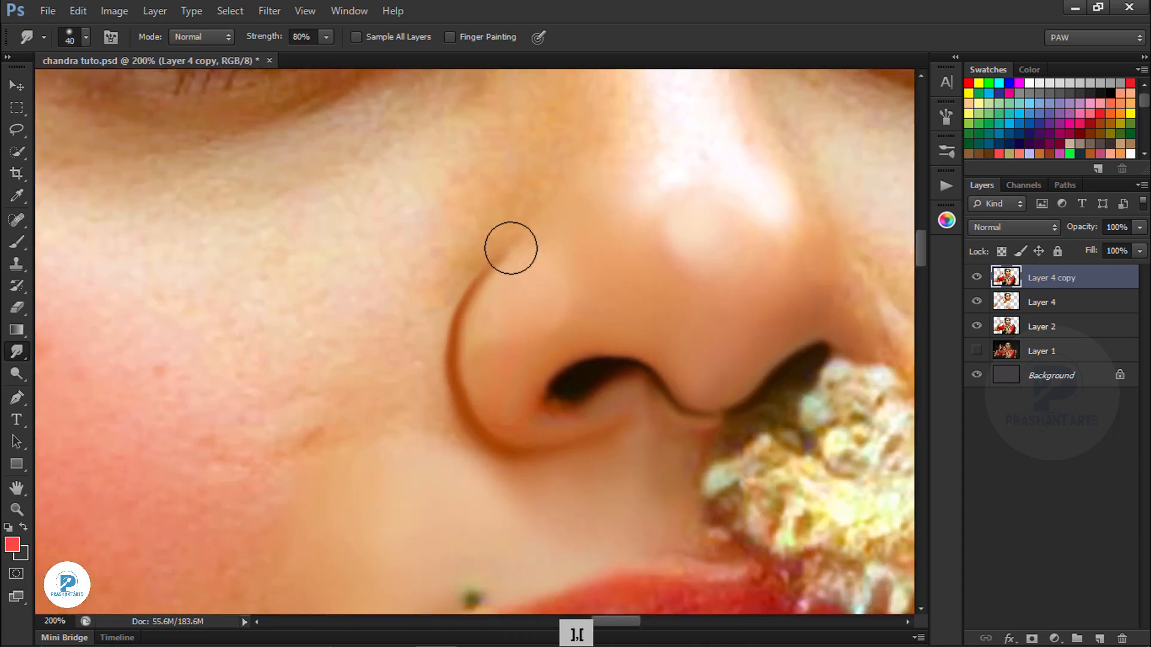
key(bracketright)
key(bracketright)
key(bracketright)
key(bracketright)
key(bracketright)
mouse_move(425, 189)
mouse_down()
mouse_move(270, 325)
mouse_move(318, 299)
mouse_move(383, 356)
mouse_move(337, 405)
mouse_move(232, 473)
mouse_move(204, 463)
mouse_up()
- Smudge the lower cheek next to the mouth corner smooth with a 90 px brush
drag(301, 378, 408, 104)
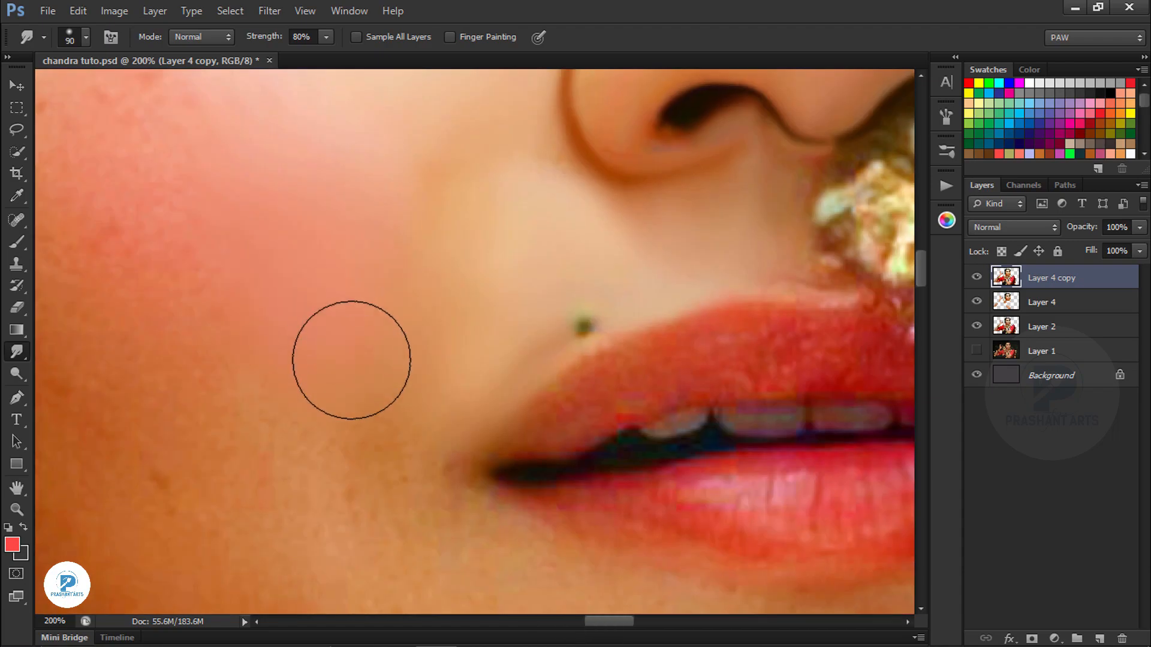
key(bracketleft)
key(bracketleft)
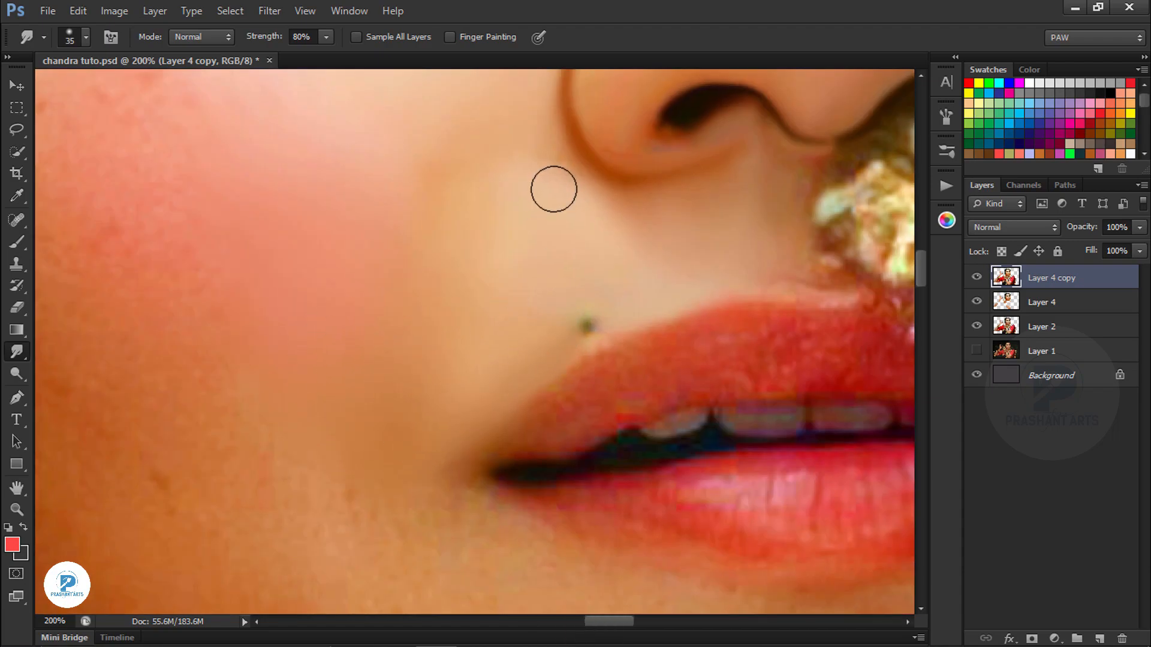
- Smudge the forehead skin smooth around the red bindi at 30% strength with a 50 px brush
key(ctrl+minus)
key(ctrl+minus)
key(ctrl+minus)
key(ctrl+minus)
key(ctrl+plus)
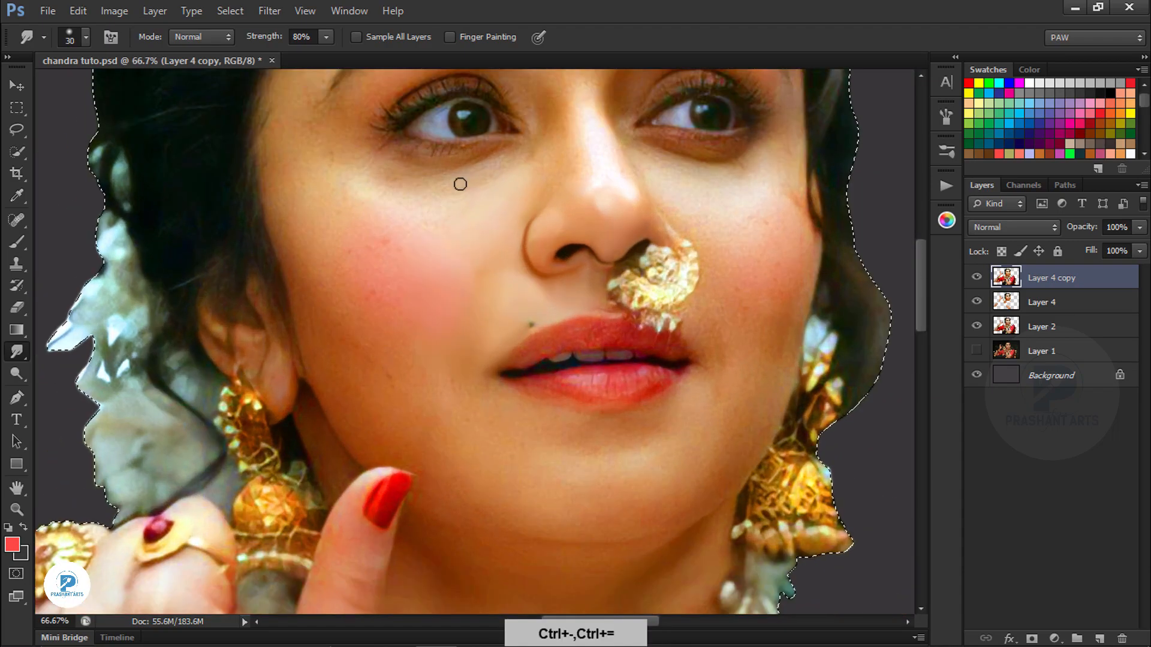
key(ctrl+plus)
drag(551, 105, 519, 251)
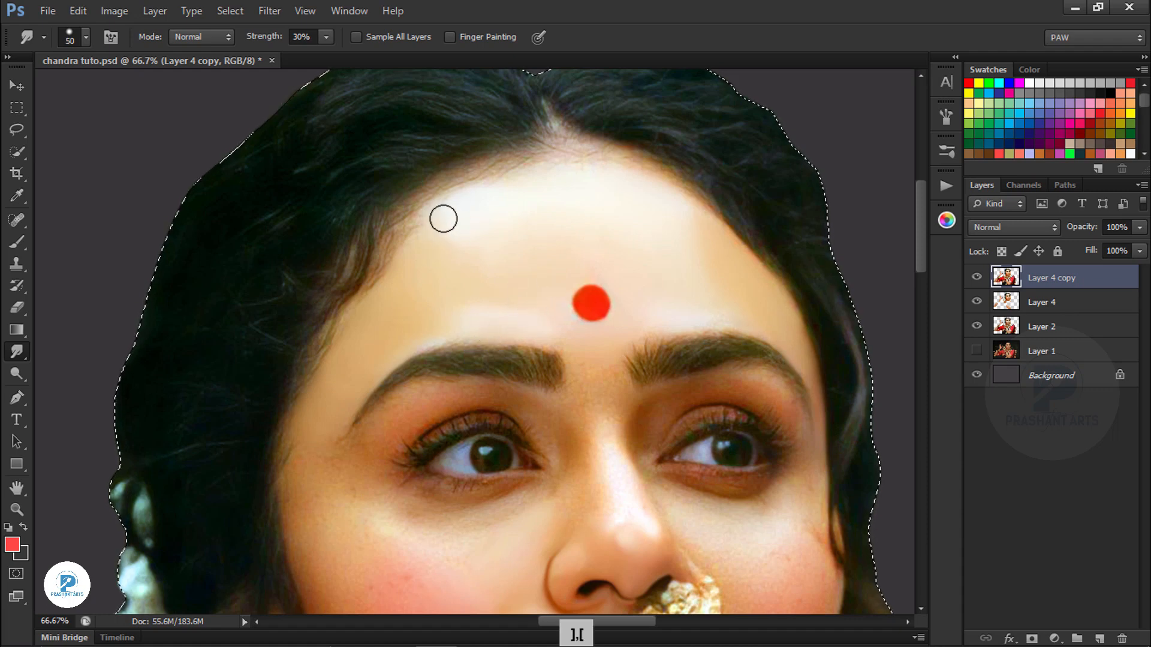
- Smudge the temple and the blushed cheek opposite the nose ring smooth, enlarging the brush from 70 to 125 px
drag(363, 450, 386, 295)
key(bracketright)
key(bracketright)
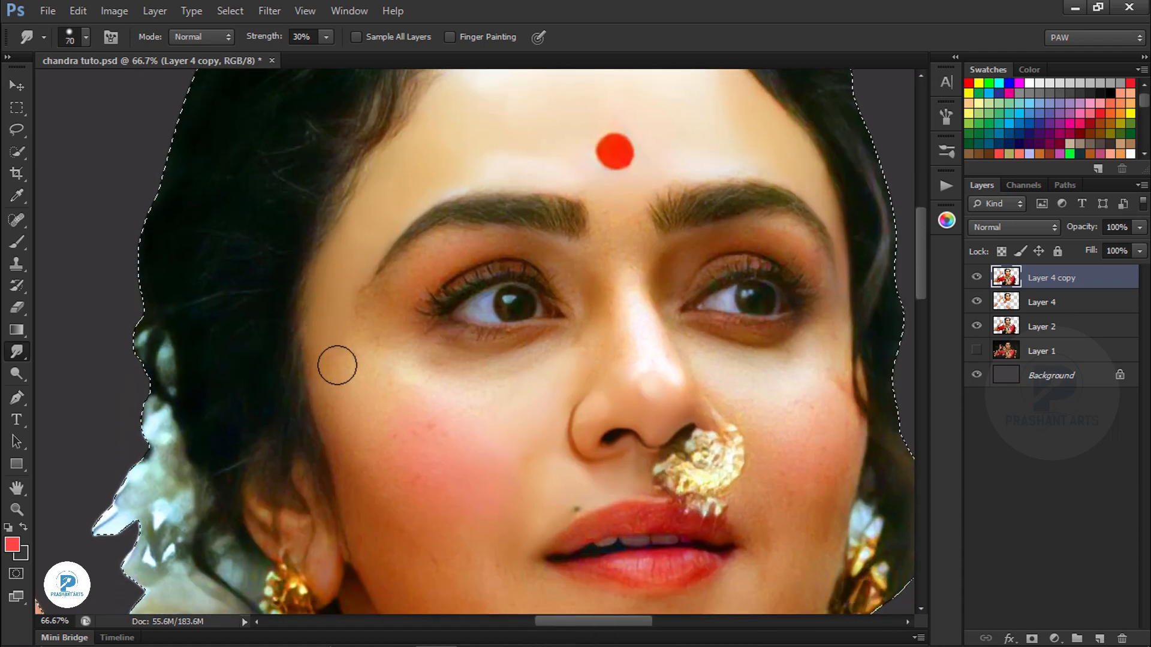
key(bracketright)
key(bracketright)
key(bracketright)
key(bracketright)
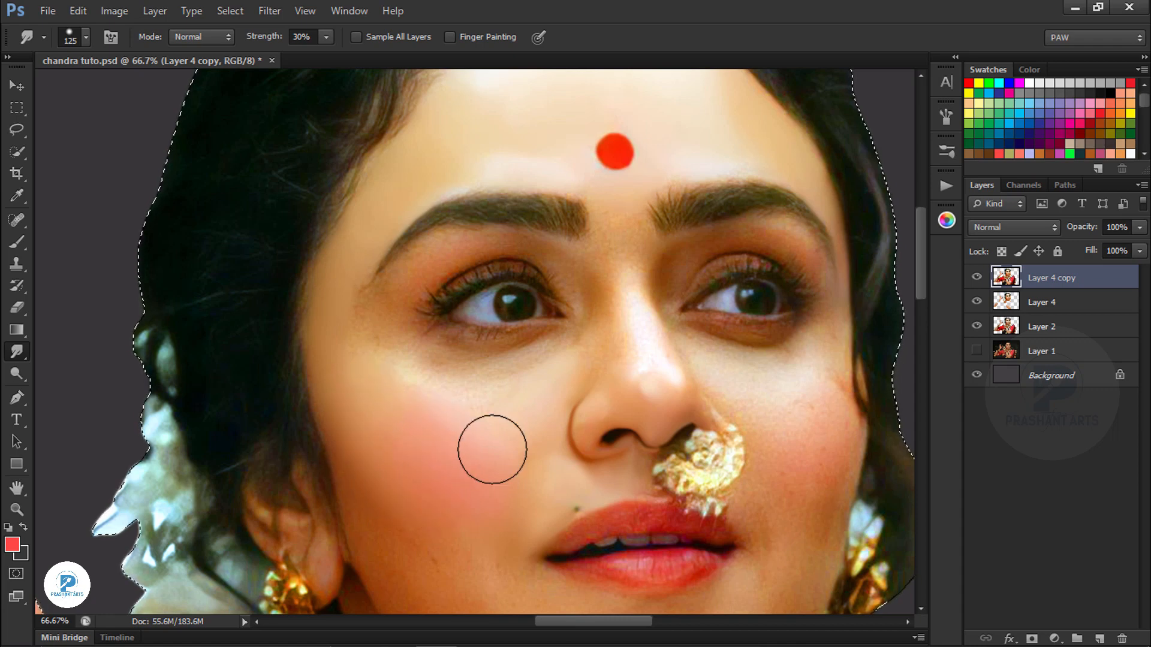
- Smudge the lower part of that cheek toward the jawline and mouth corner smooth with a 100 to 150 px brush
mouse_move(492, 450)
mouse_down()
mouse_move(539, 382)
mouse_move(503, 391)
mouse_move(523, 250)
mouse_up()
key(bracketleft)
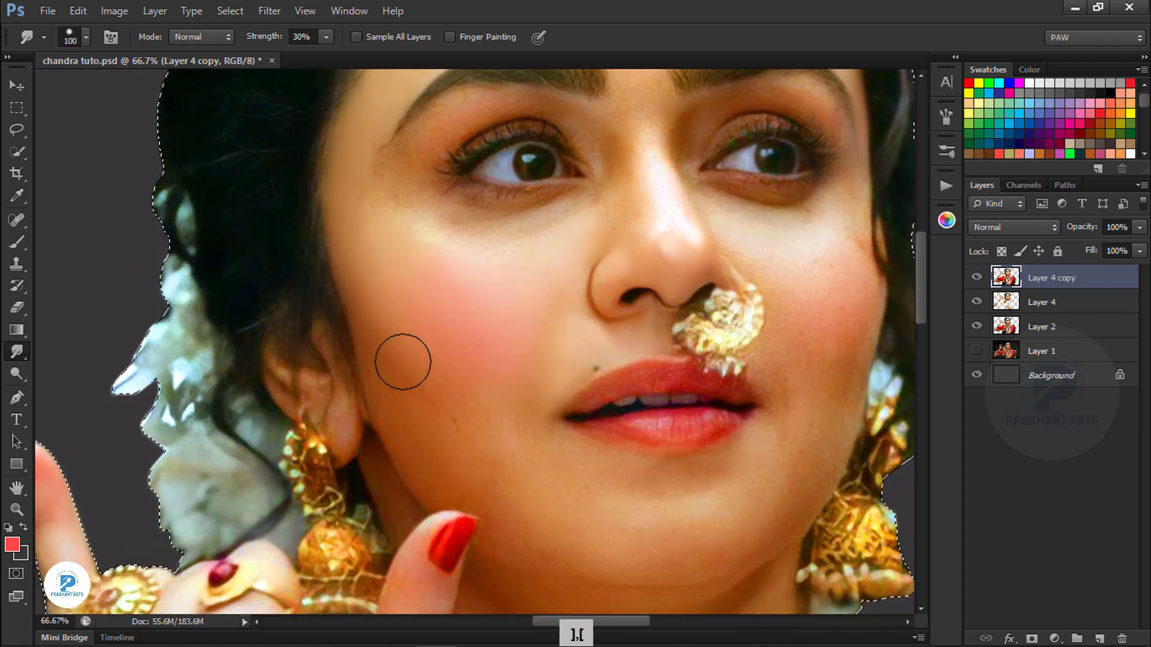
key(bracketright)
key(bracketright)
- Smudge the chin and the skin below the lips smooth with a 90 px brush, reducing it to 70 px along the jaw
key(space)
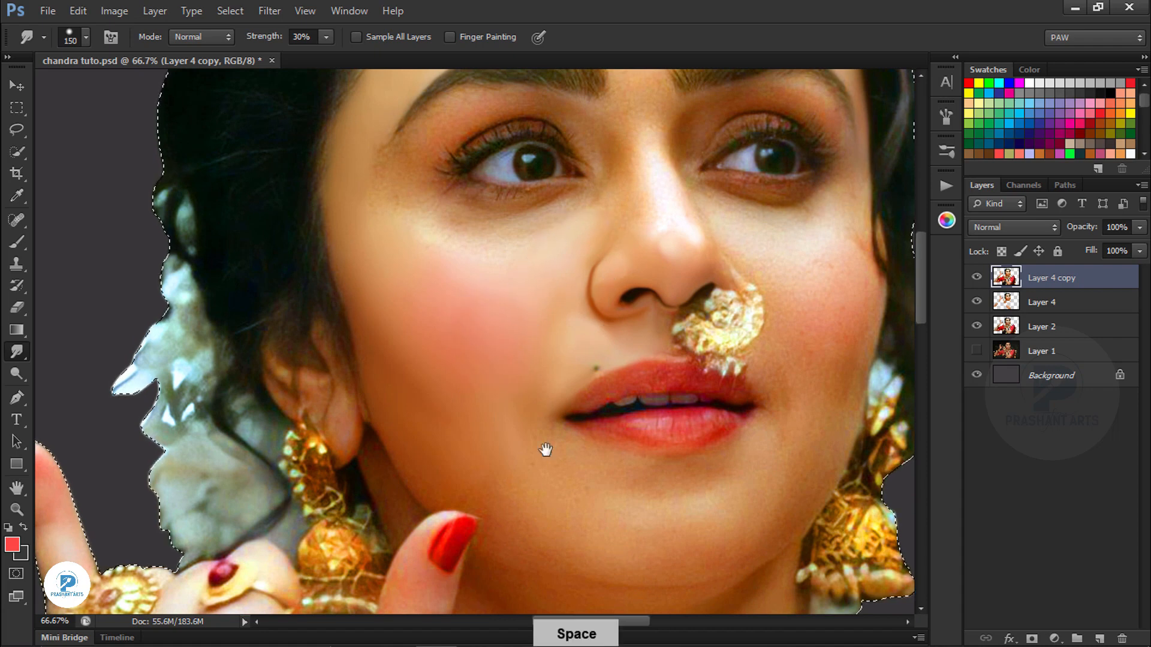
drag(546, 449, 442, 341)
key(bracketleft)
key(bracketleft)
key(bracketleft)
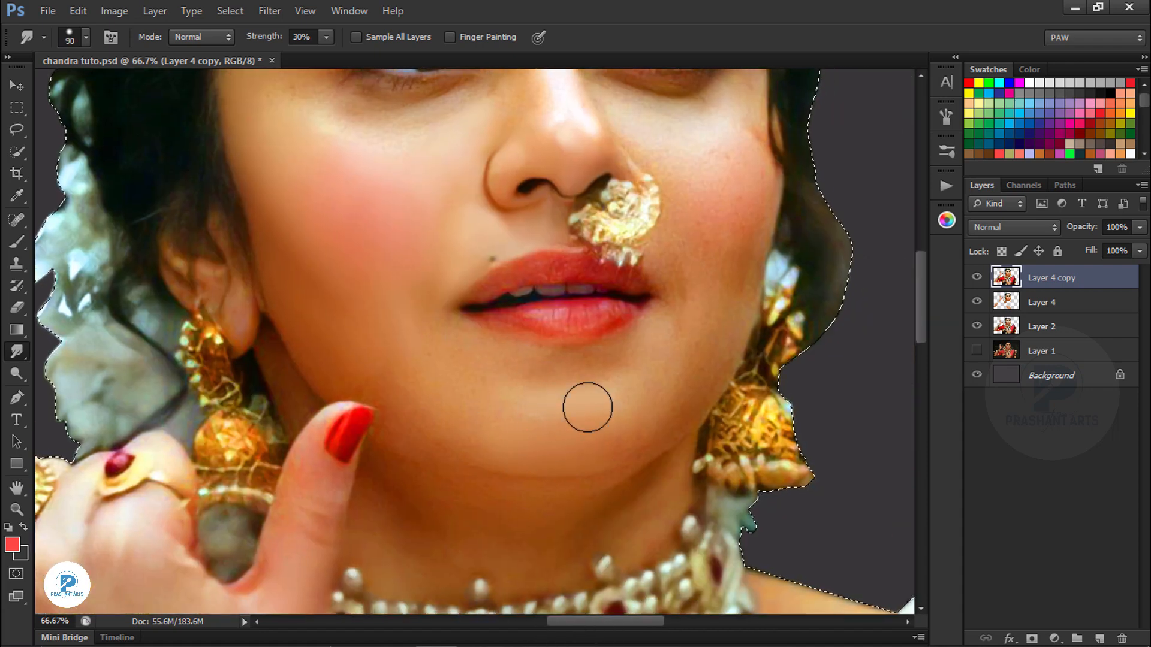
key(bracketleft)
key(bracketleft)
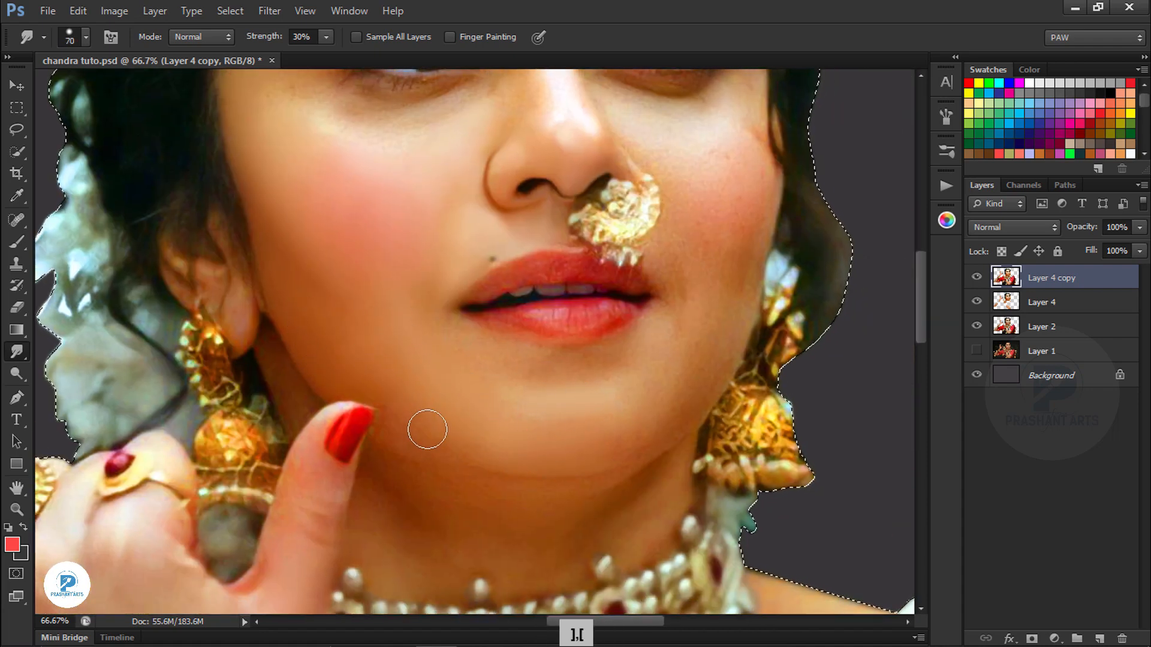
key(bracketleft)
- Smudge the skin around the eye opposite the nose ring, using 40 px under the brow and up to 70 px toward the nose bridge
key(ctrl+minus)
key(ctrl+minus)
key(ctrl+minus)
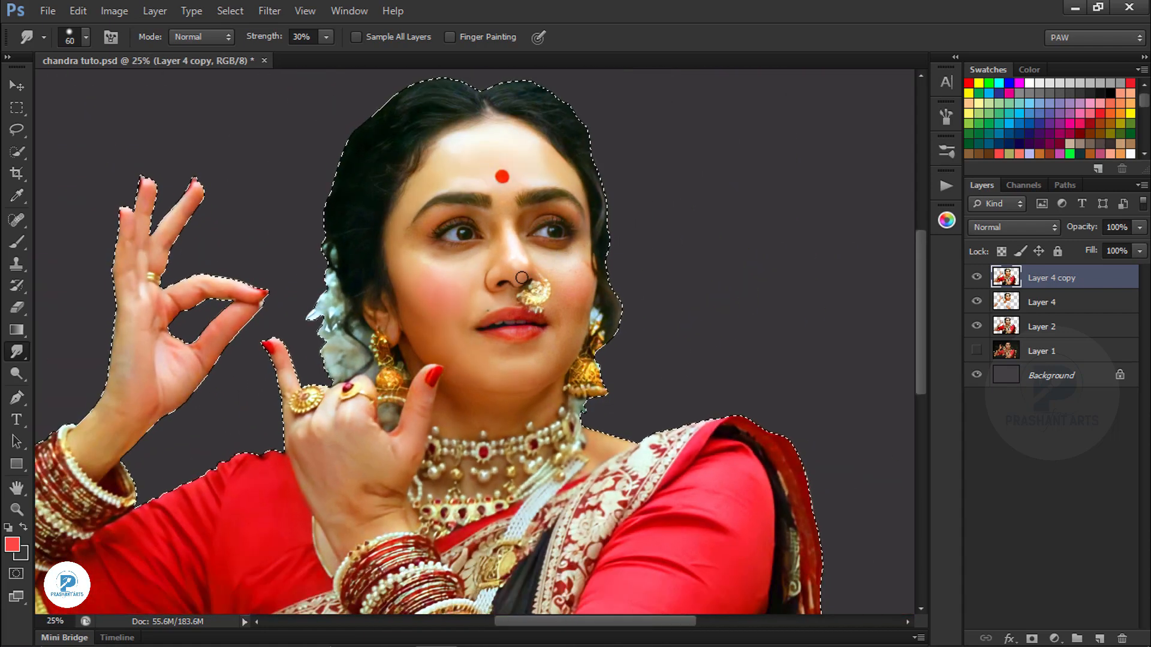
key(ctrl+equal)
key(ctrl+equal)
drag(514, 203, 580, 383)
key(ctrl+equal)
key(ctrl+equal)
key(bracketleft)
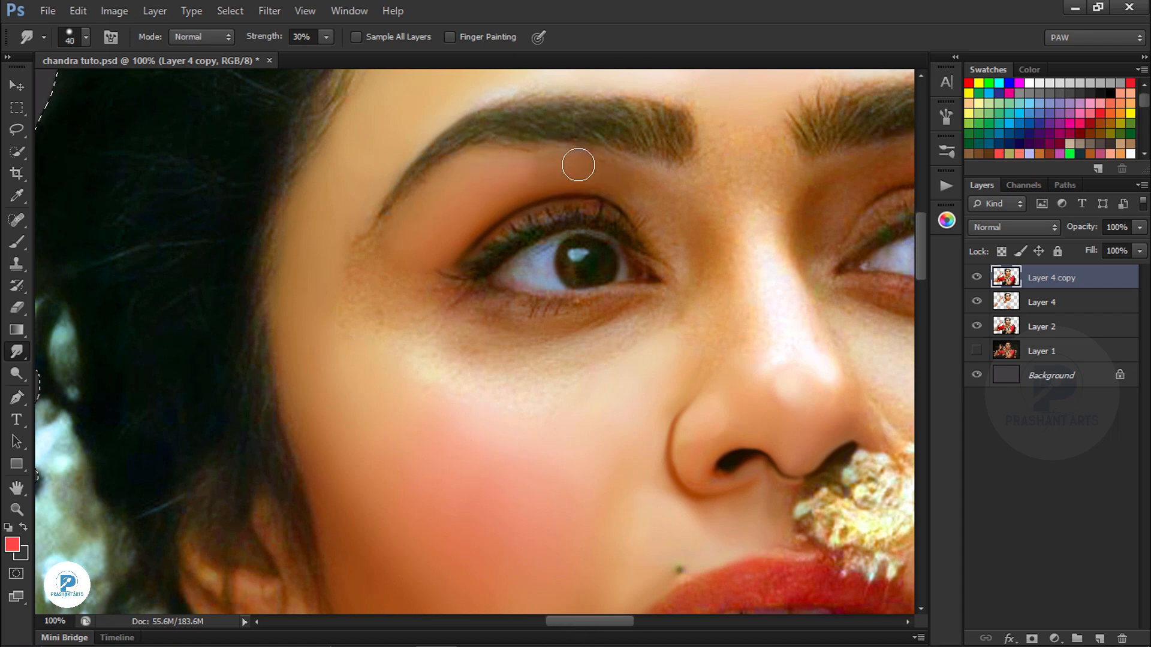
key(bracketright)
key(bracketright)
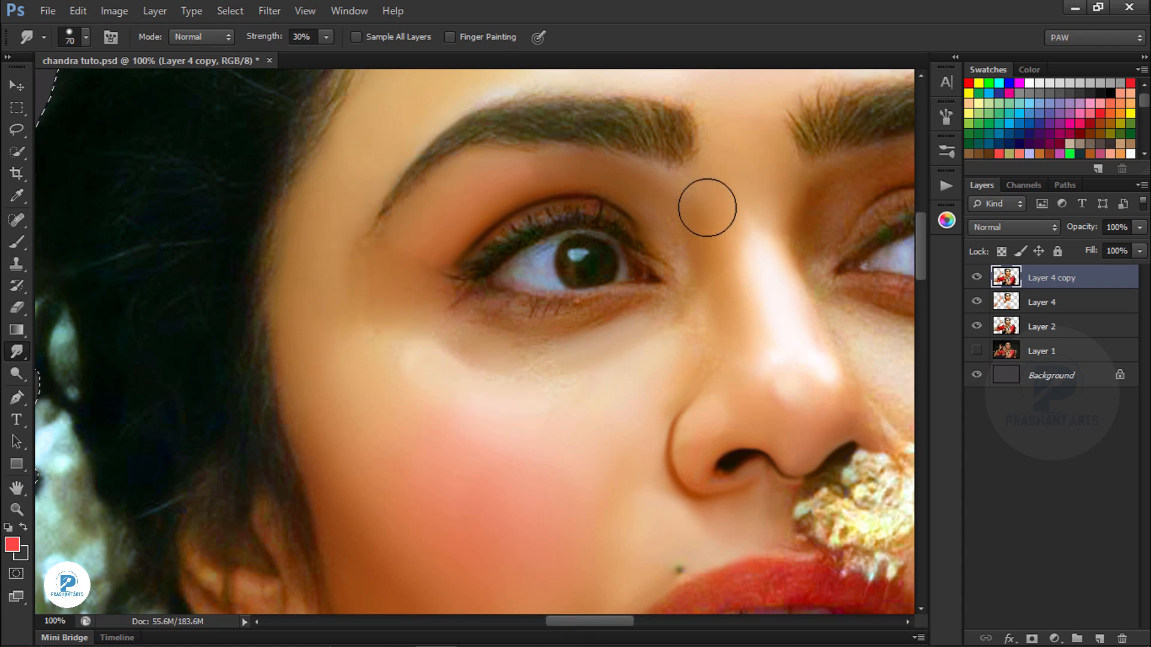
- Smudge the cheek on the nose-ring side with a 100 px brush and the skin beside that mouth corner with 70 px
key(ctrl+minus)
key(ctrl+minus)
key(ctrl+minus)
key(ctrl+minus)
key(ctrl+minus)
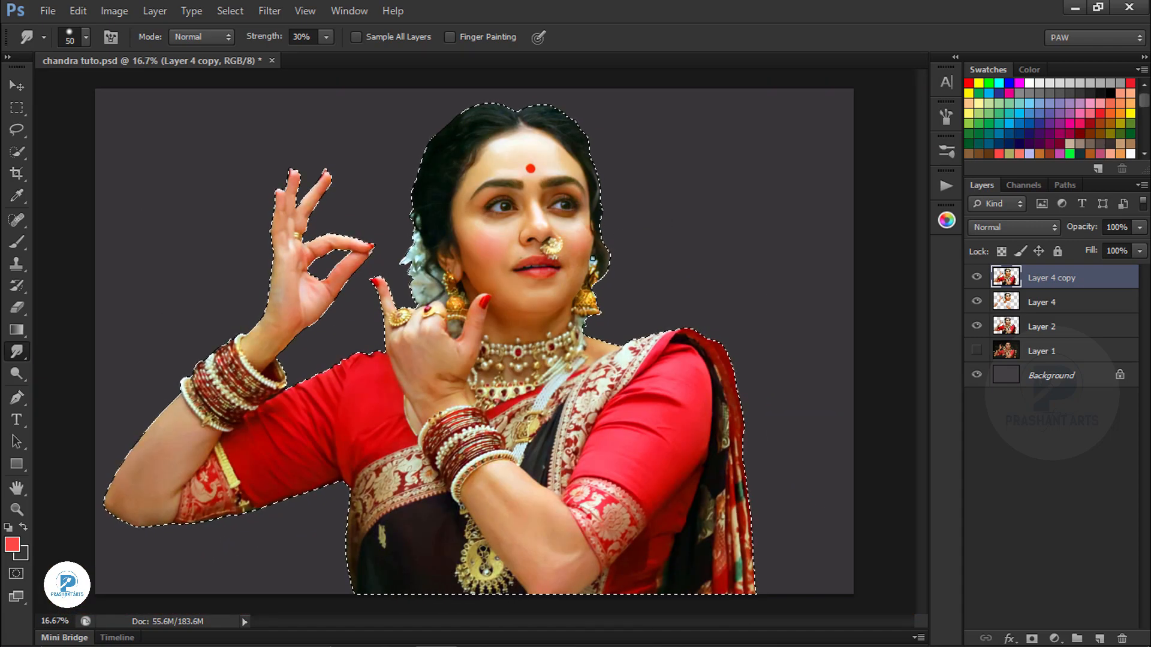
key(ctrl+equal)
key(ctrl+equal)
key(ctrl+equal)
key(ctrl+equal)
key(bracketright)
key(bracketright)
key(bracketright)
key(bracketright)
key(bracketright)
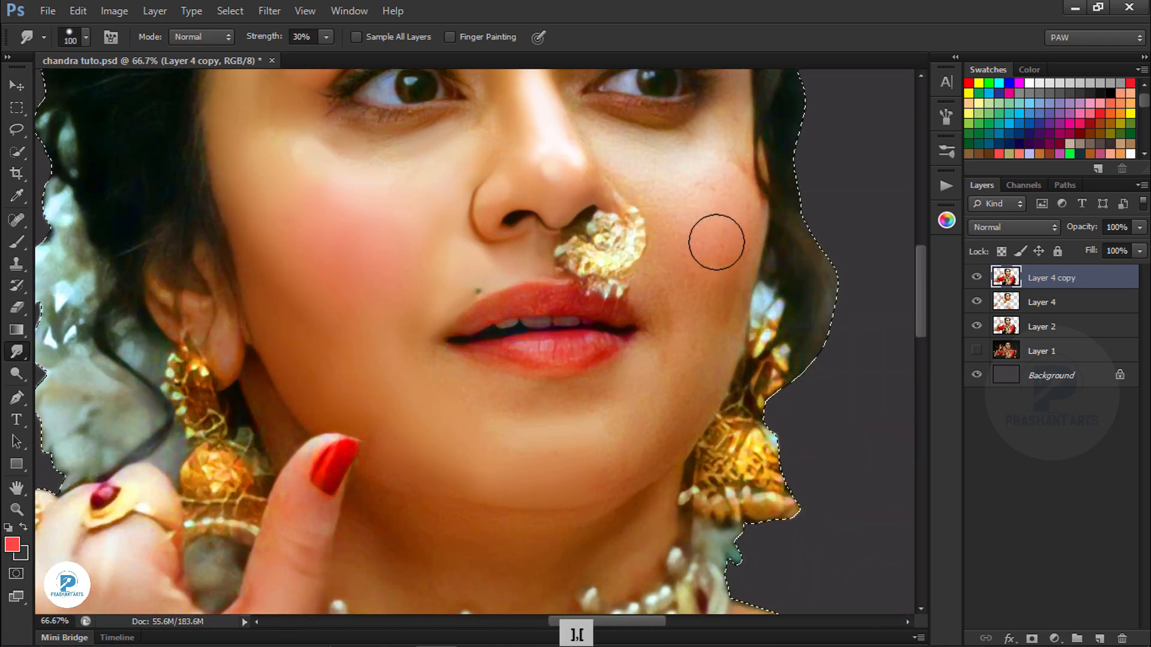
key(bracketleft)
key(bracketleft)
key(bracketleft)
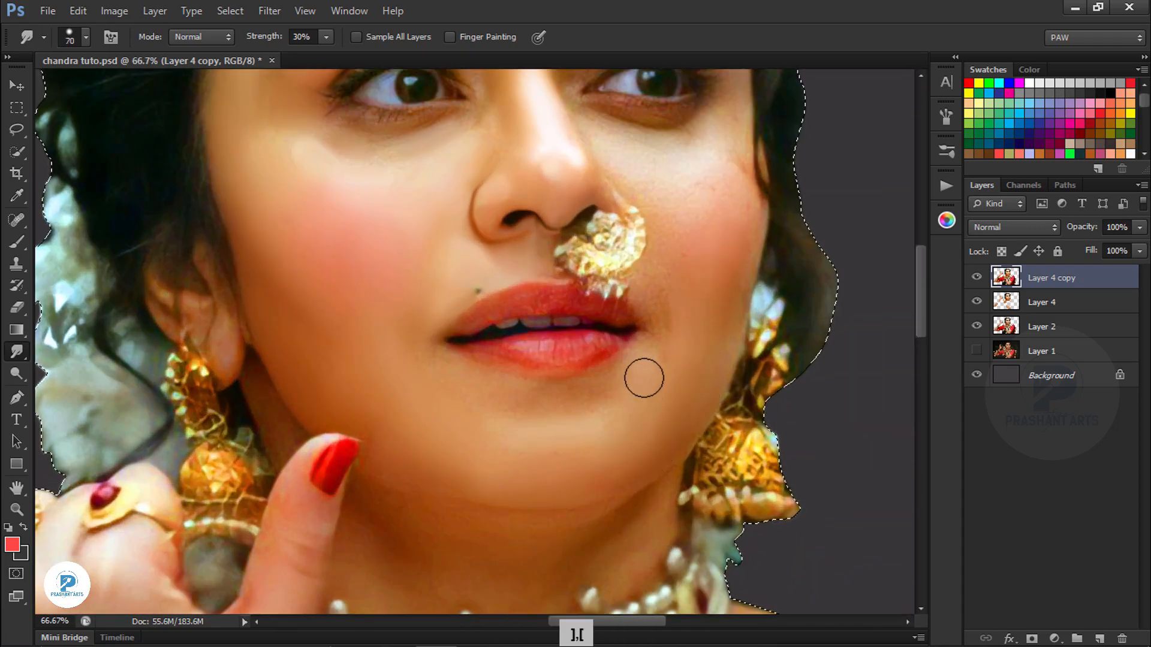
- Smudge the nose-ring-side cheek up to its hair edge, starting with a 50 px brush and enlarging it to 125 px
drag(713, 173, 660, 341)
key(bracketleft)
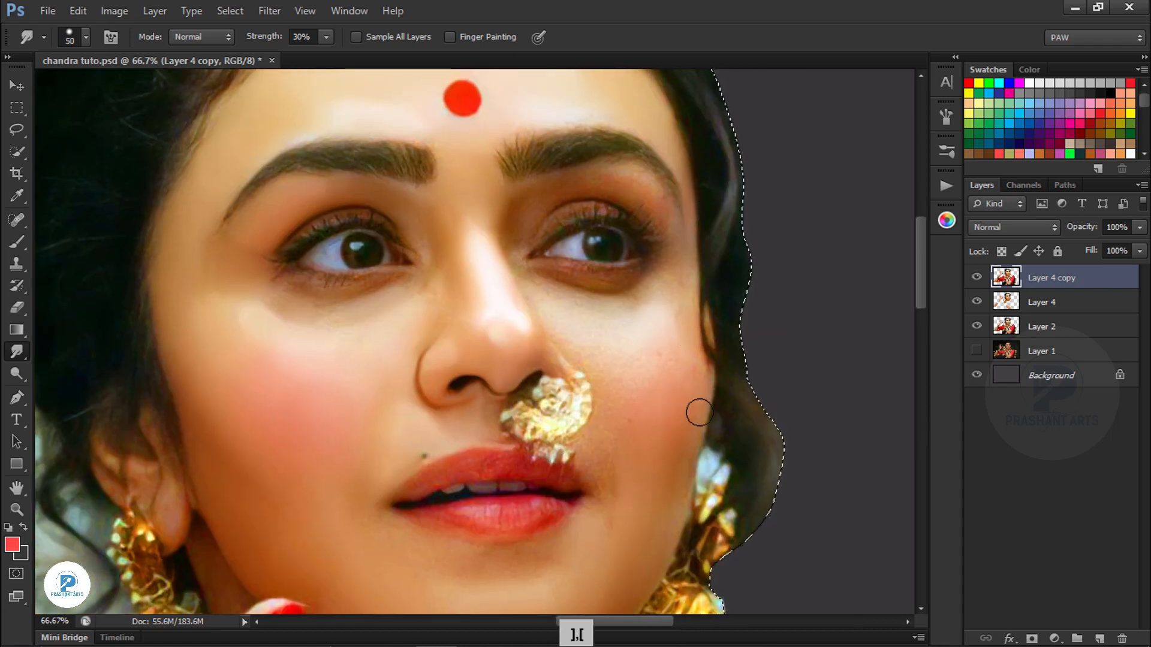
key(bracketright)
key(bracketright)
key(bracketright)
key(bracketright)
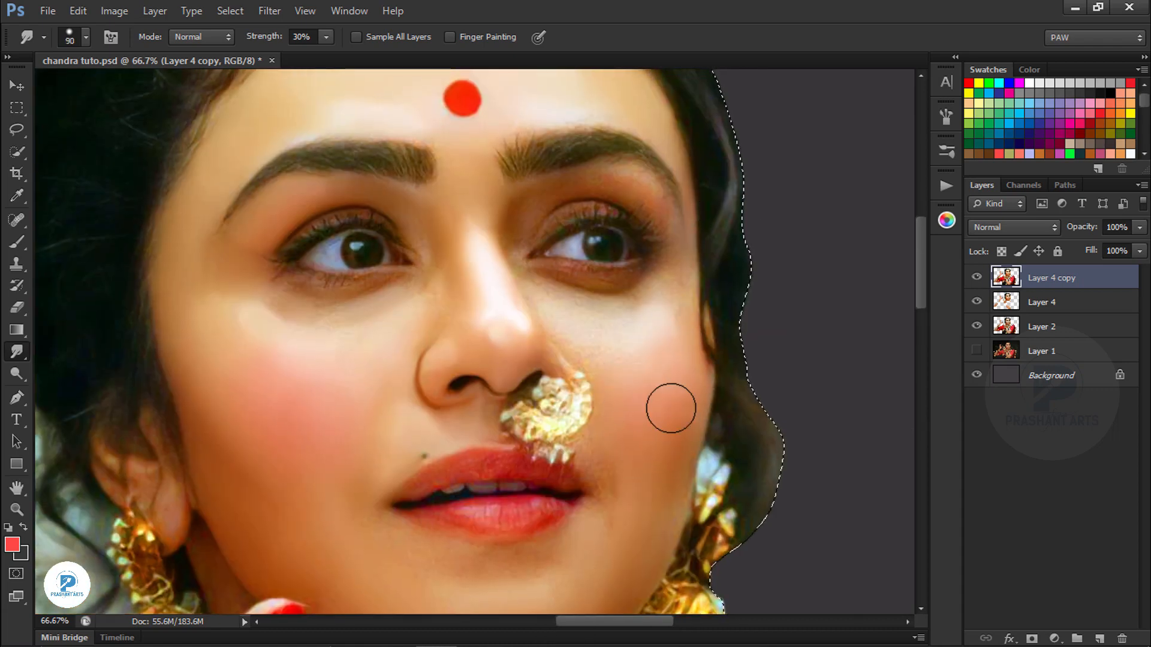
key(bracketright)
key(bracketright)
- Smudge the skin between the eyebrow and eye on the nose-ring side with a 40 px brush
mouse_move(540, 292)
mouse_down()
mouse_move(552, 304)
mouse_move(526, 384)
mouse_up()
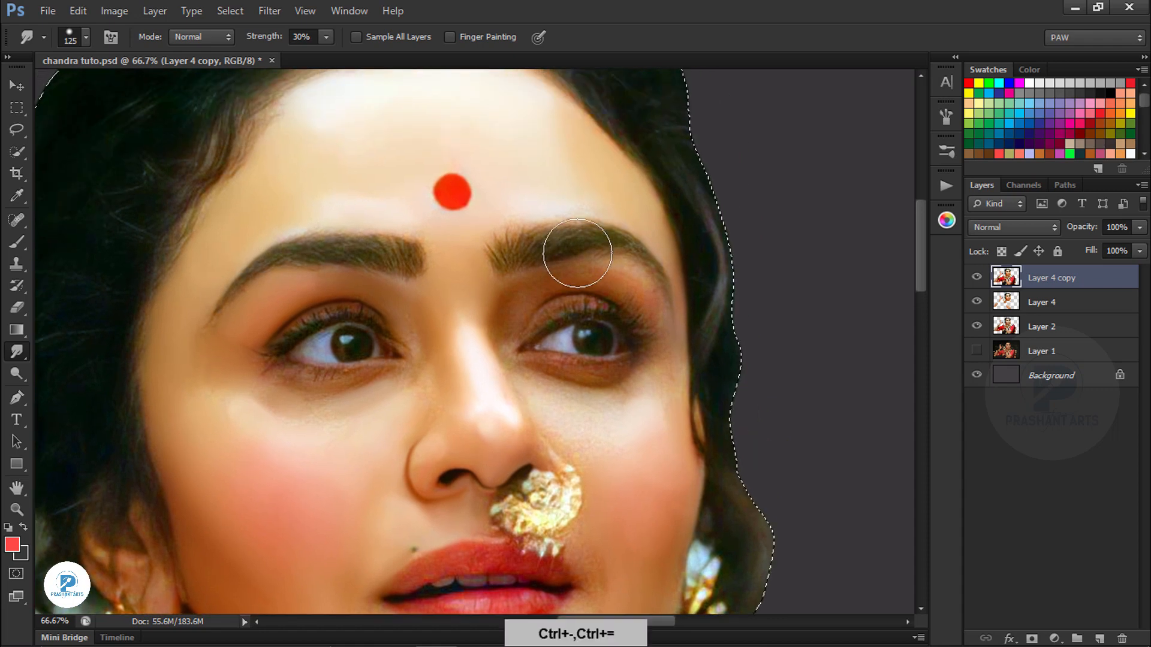
key(ctrl+plus)
key(bracketleft)
key(bracketleft)
key(bracketleft)
key(bracketleft)
key(bracketleft)
key(bracketleft)
key(bracketleft)
key(ctrl+plus)
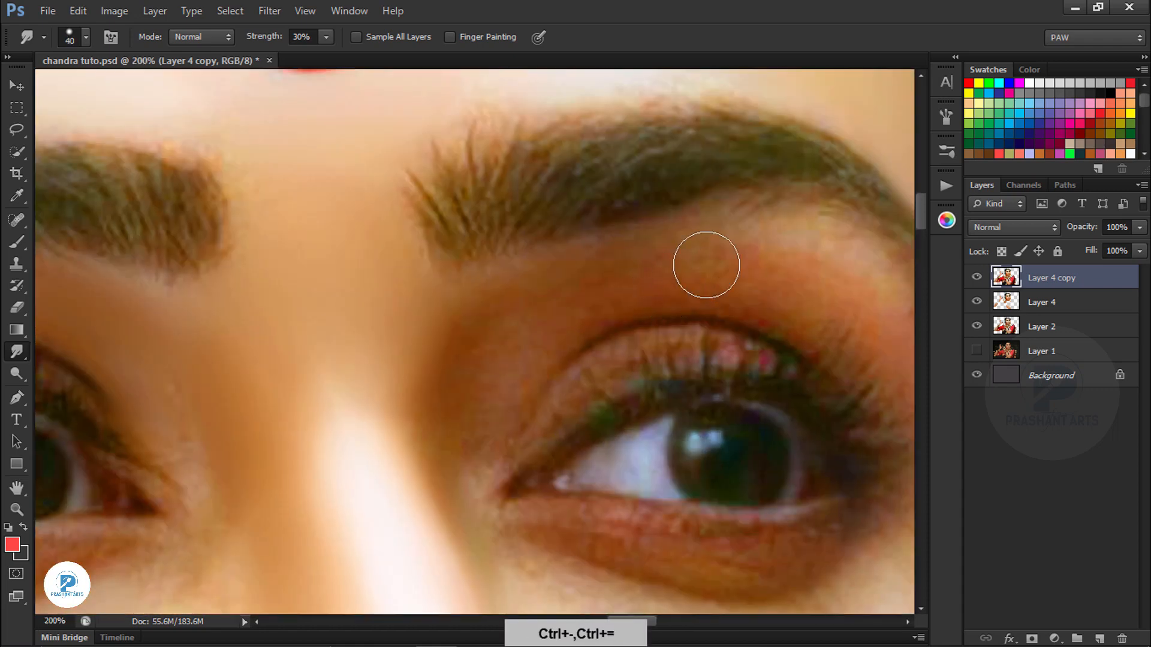
drag(707, 260, 644, 245)
key(bracketright)
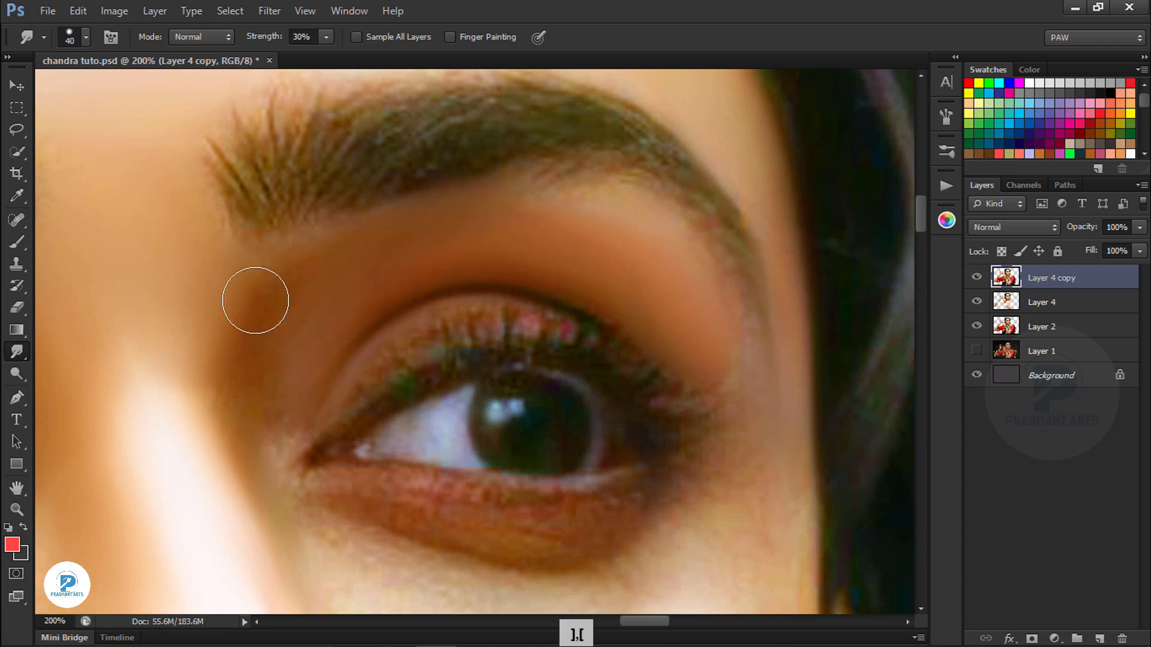
- Smudge the under-eye and upper cheek skin on the nose-ring side, starting at 45 px and enlarging the brush to 80 px
key(ctrl+minus)
key(ctrl+minus)
key(ctrl+minus)
key(bracketleft)
key(ctrl+plus)
key(bracketright)
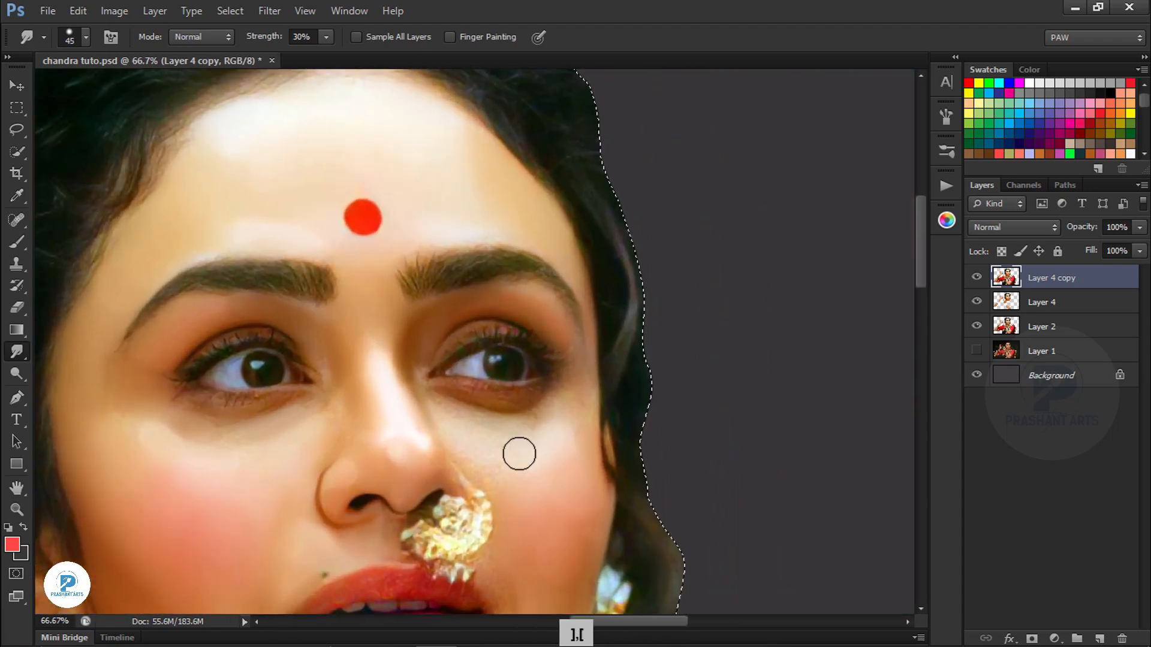
key(bracketleft)
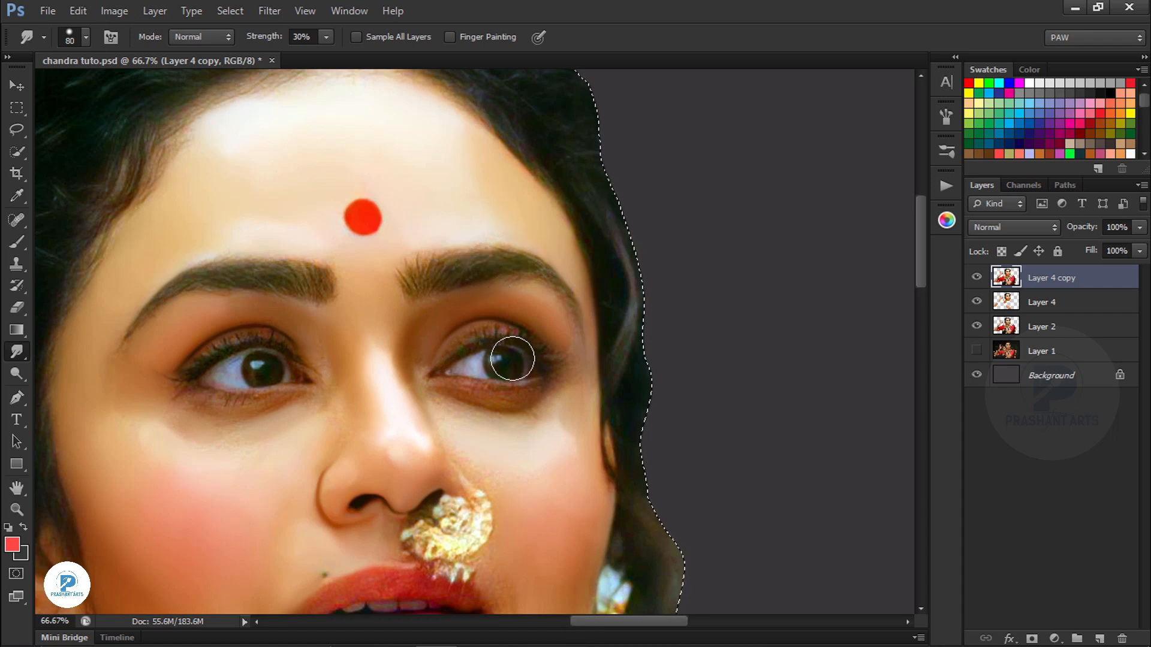
- Smudge the skin around the nose-ring-side mouth corner and below the lips with a 60 to 70 px brush
drag(465, 591, 491, 290)
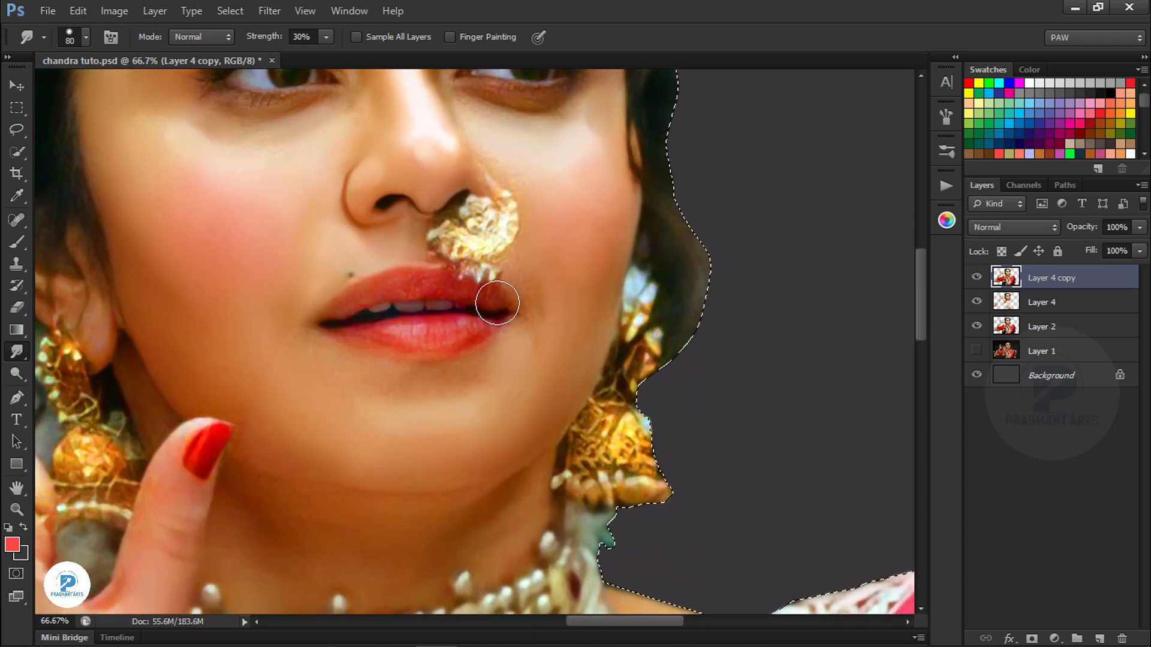
key(bracketleft)
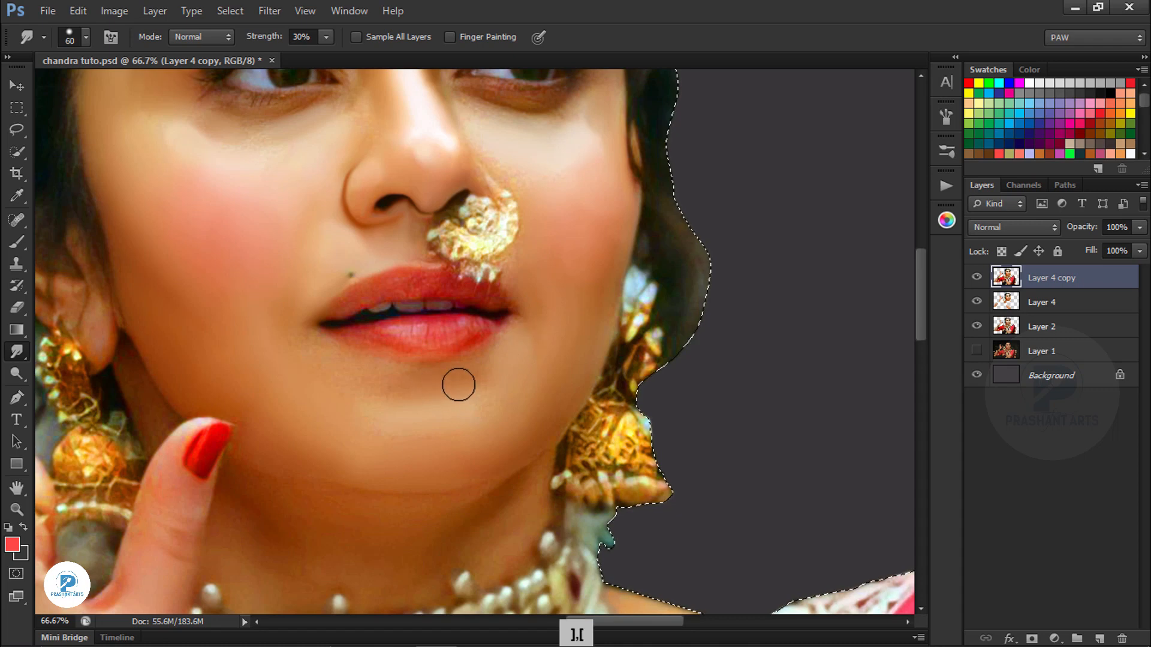
key(bracketright)
key(bracketright)
key(bracketright)
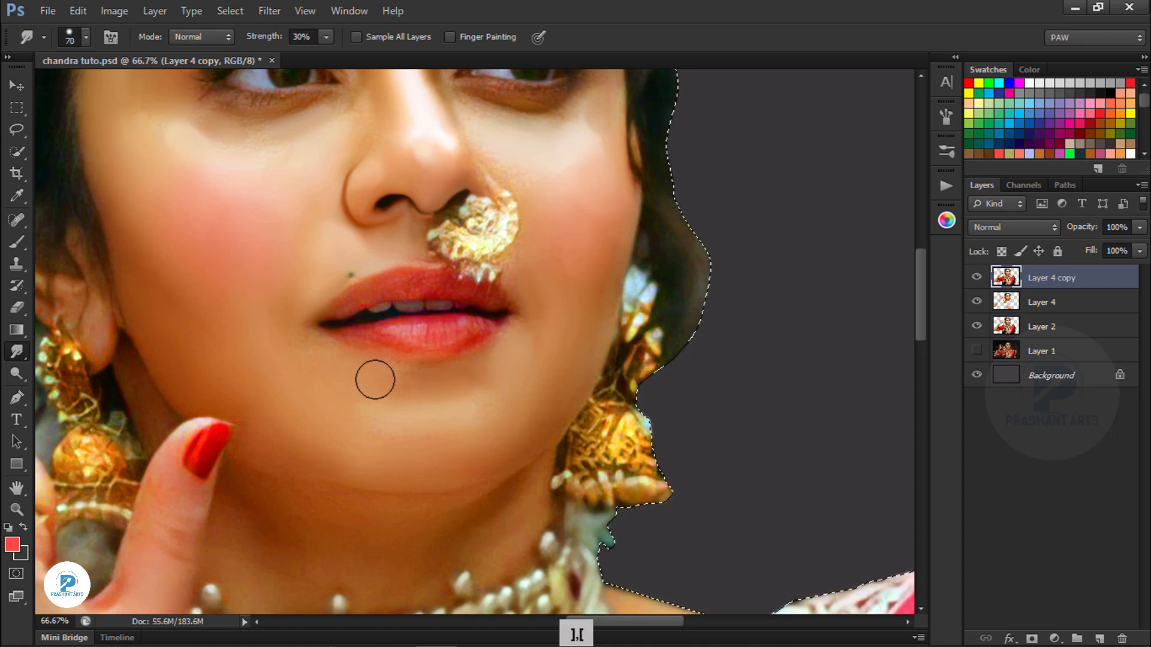
- Smudge the bare shoulder skin with a 70 px brush and the line under the chin with 35 px
scroll(409, 439, down, 4)
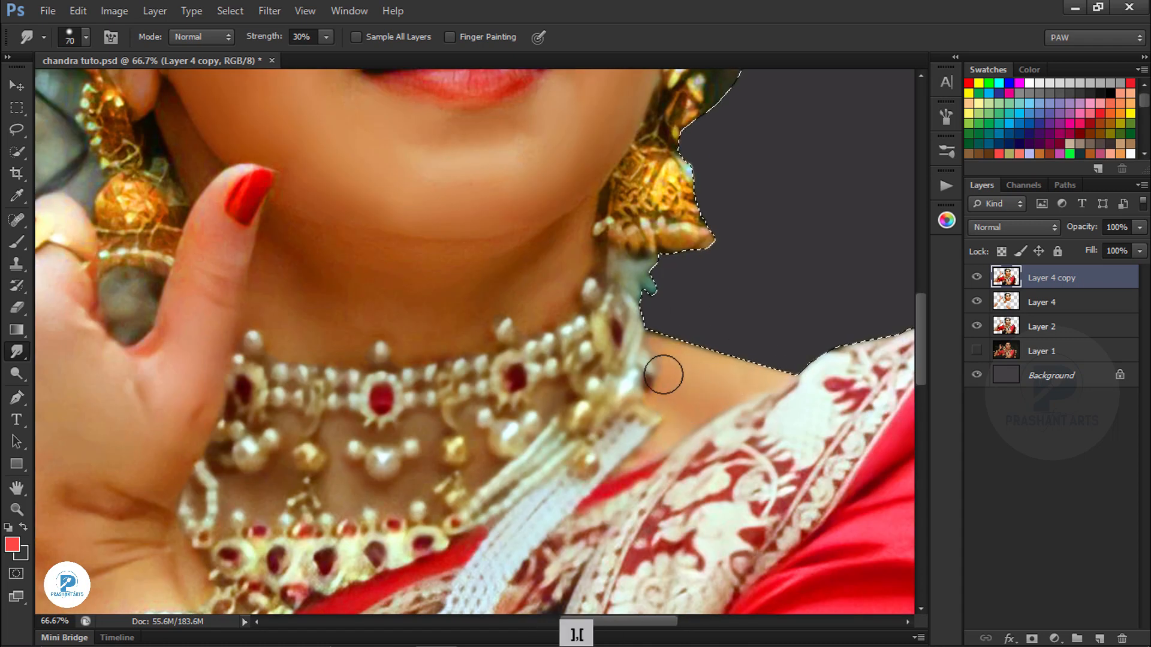
key(bracketleft)
scroll(540, 331, up, 3)
scroll(540, 330, left, 2)
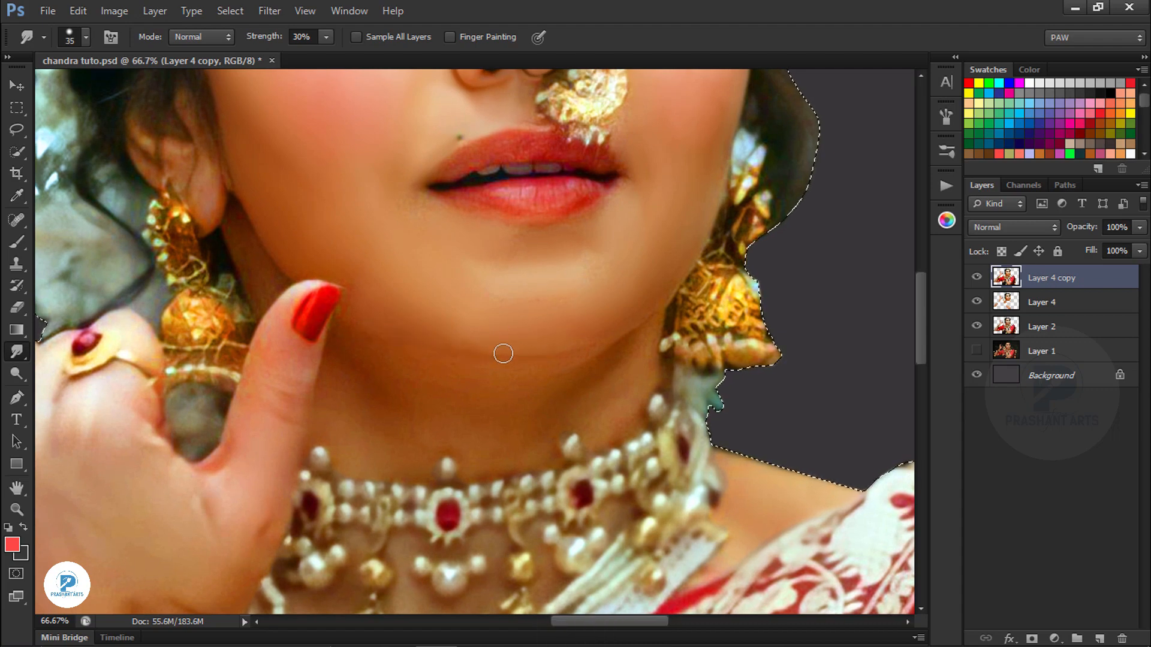
- Smudge the raised arm's forearm and elbow skin between the bangles and the sleeve with a 125 px brush
key(ctrl+minus)
key(ctrl+minus)
key(ctrl+minus)
key(ctrl+minus)
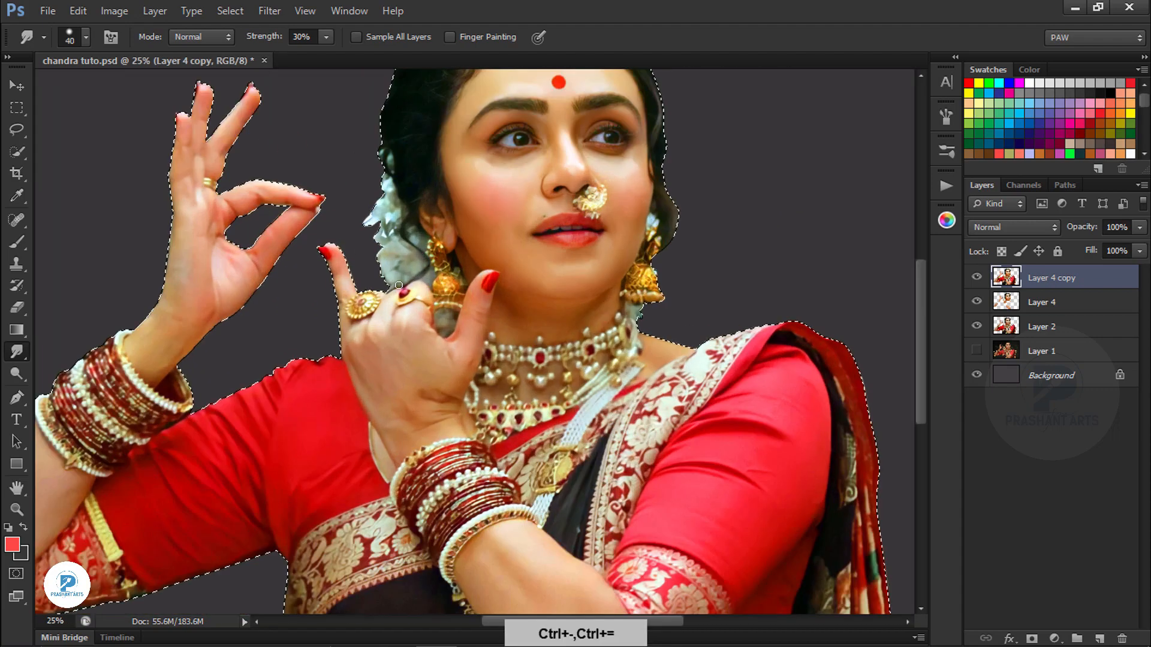
key(space)
key(ctrl+plus)
key(space)
drag(246, 347, 535, 253)
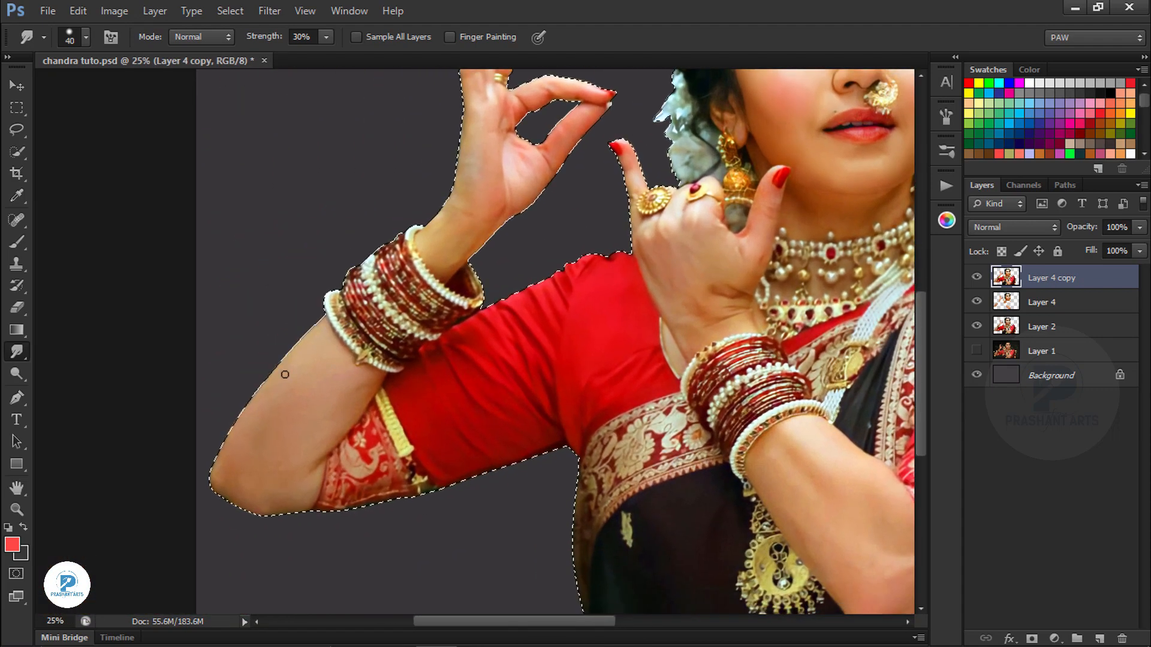
key(ctrl+plus)
key(space)
drag(257, 376, 413, 298)
key(ctrl+plus)
key(bracketright)
key(bracketleft)
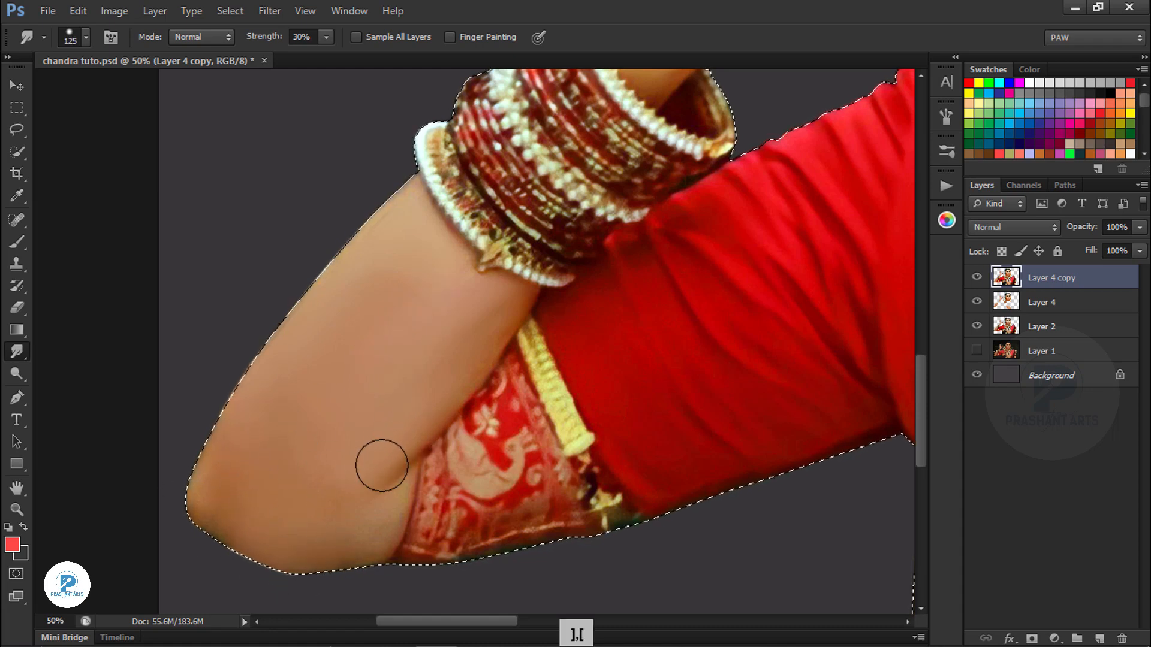
key(bracketleft)
key(bracketleft)
key(bracketleft)
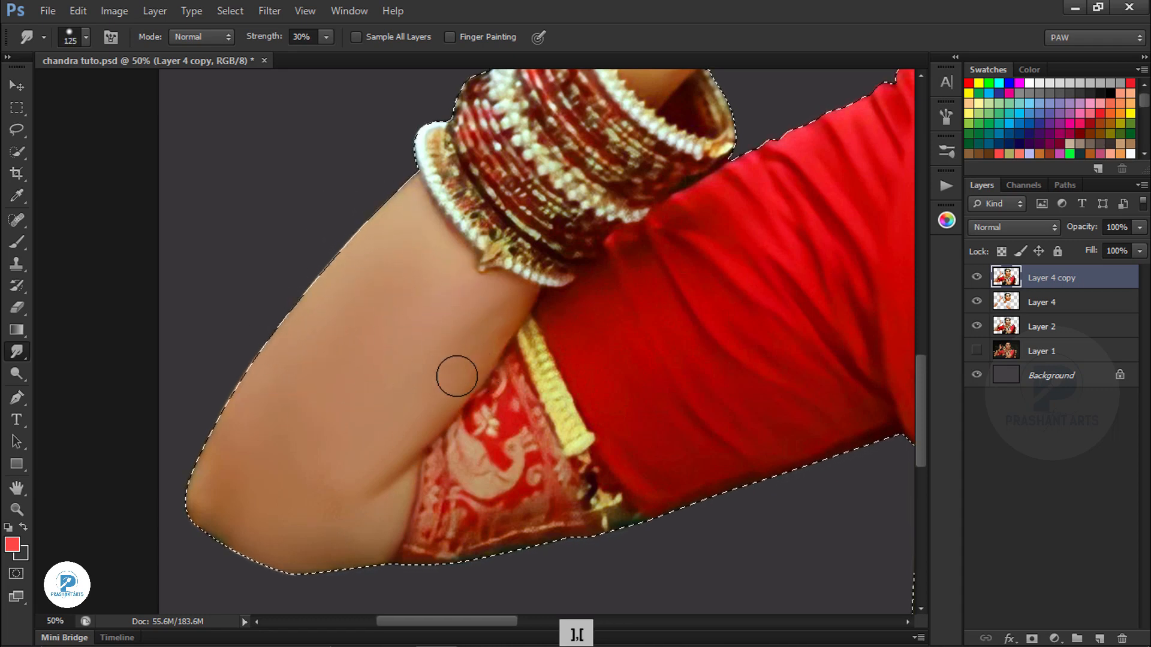
- Smudge the raised hand's wrist above the bangles with a 90 px brush, enlarging it to 100 px toward the palm
drag(418, 252, 401, 331)
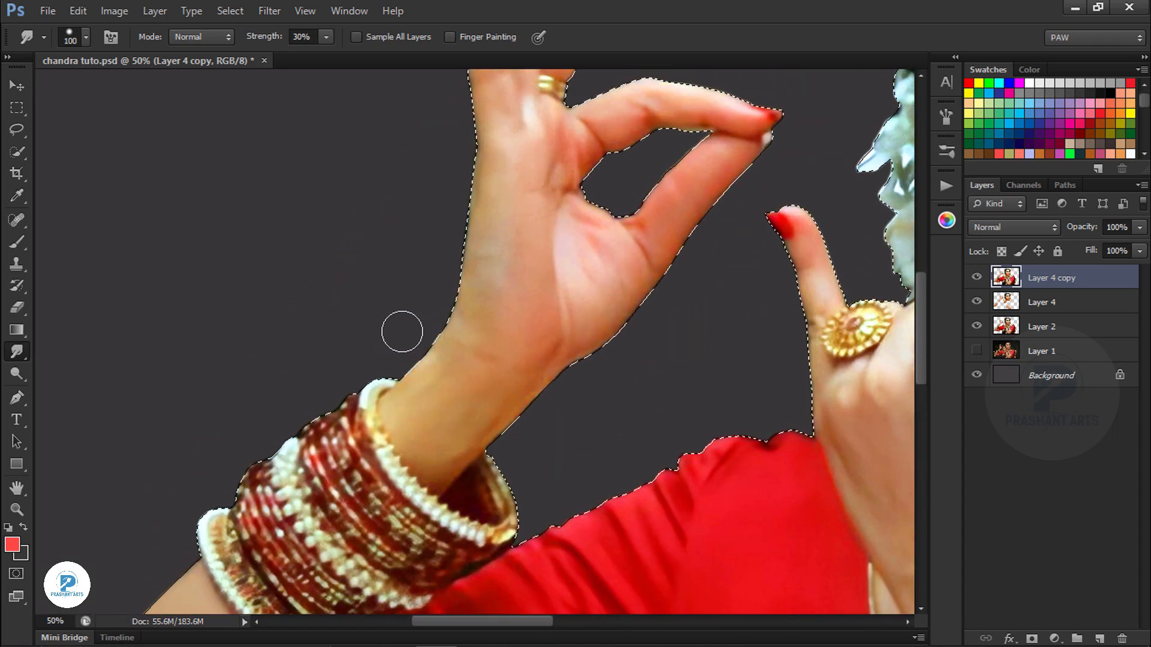
key(ctrl+plus)
mouse_move(425, 371)
mouse_down()
mouse_move(462, 432)
mouse_move(486, 428)
mouse_up()
key(bracketleft)
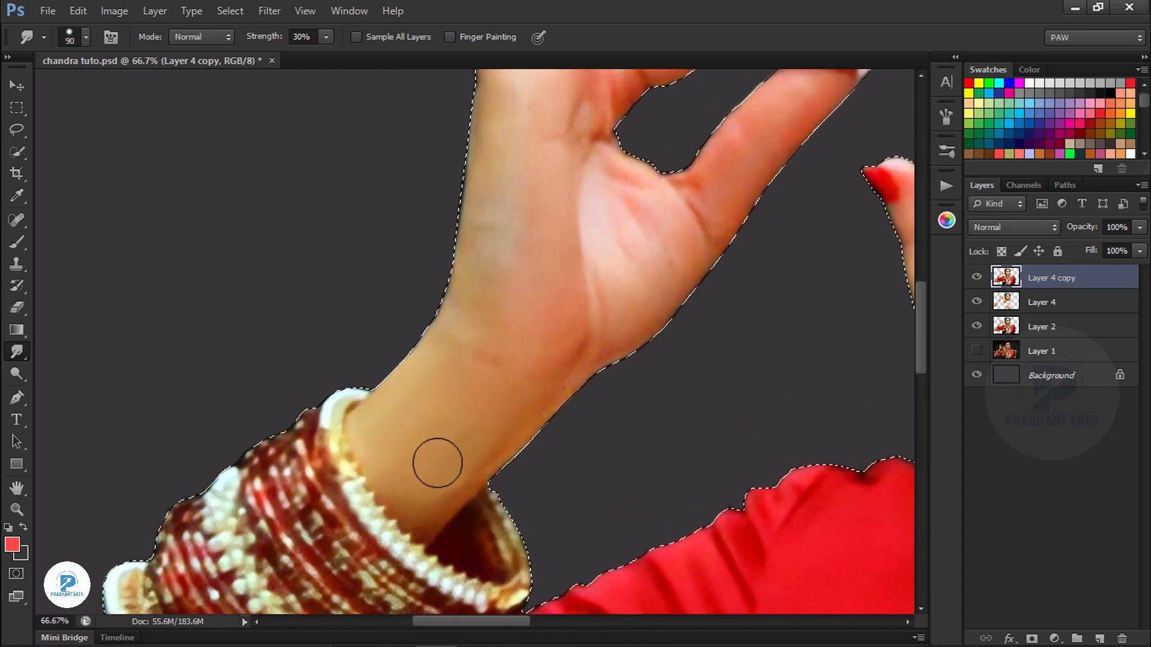
key(bracketright)
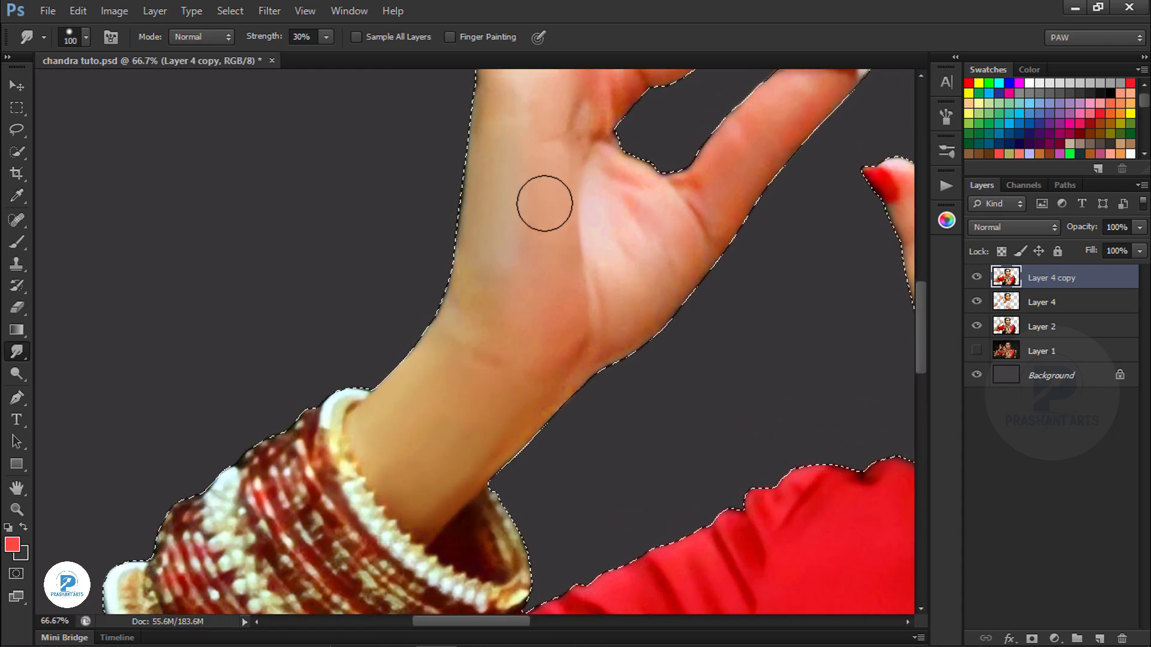
- Smudge the wrist creases at the base of the raised hand's palm with a 60 px brush
key(bracketleft)
key(bracketleft)
key(bracketleft)
key(bracketleft)
key(bracketleft)
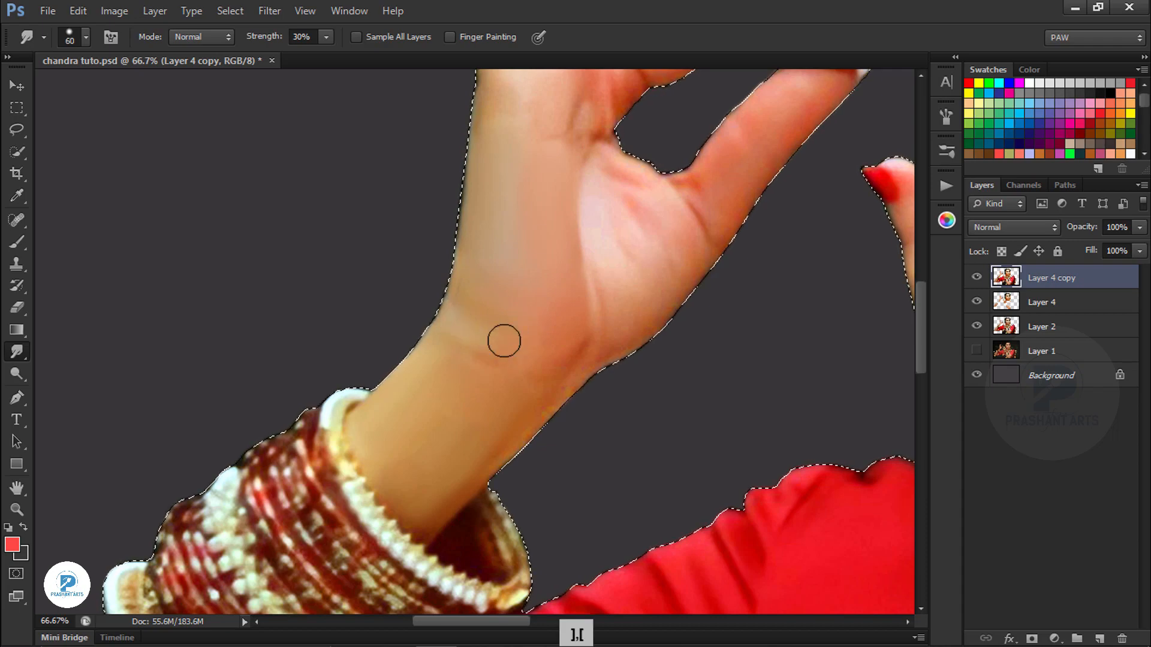
- Set the Smudge strength to 80% and the brush to 35 px for close work on the raised hand's thumb and fingertips
drag(598, 255, 498, 452)
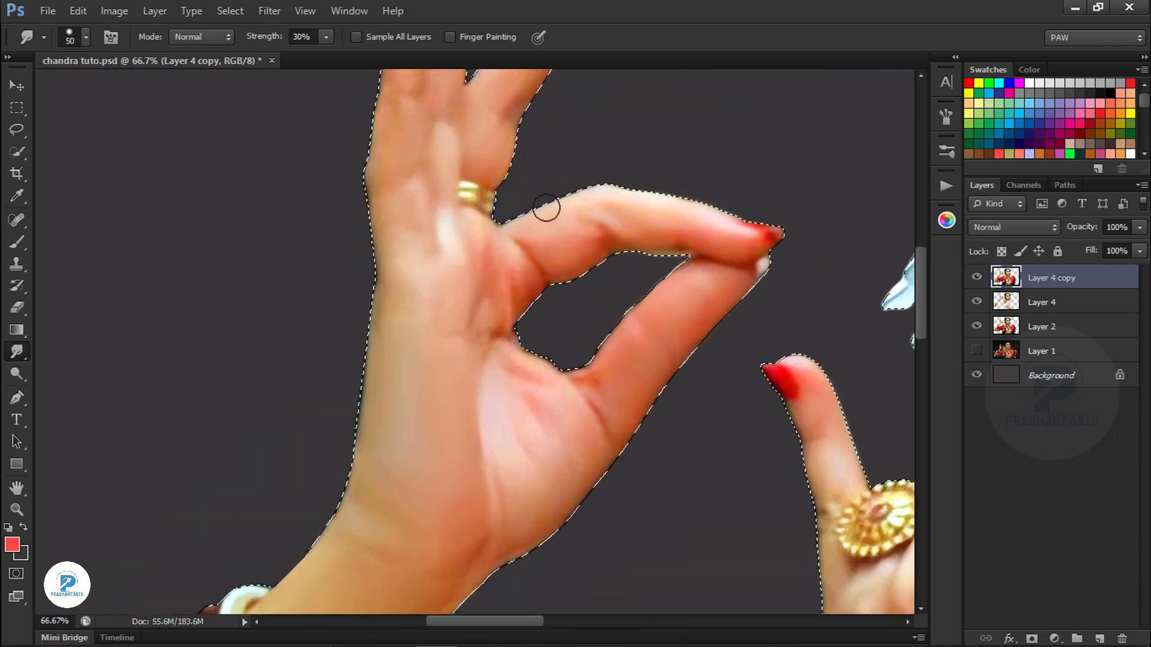
drag(547, 210, 532, 409)
key(ctrl+minus)
key(ctrl+minus)
key(ctrl+minus)
key(ctrl+minus)
key(ctrl+equal)
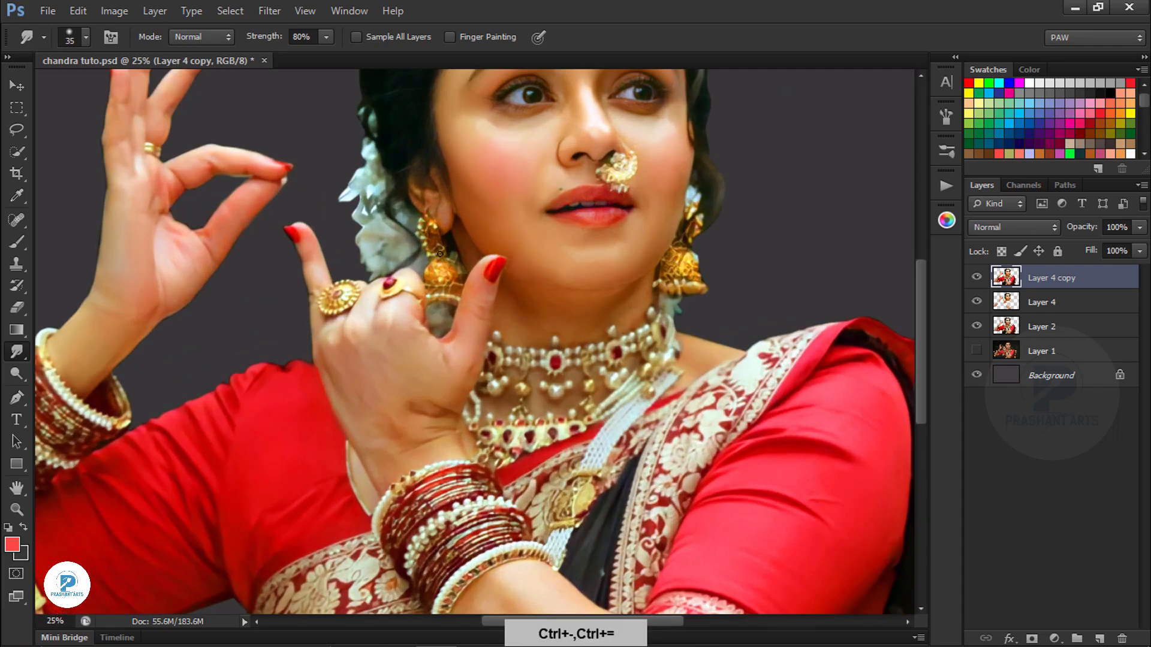
key(ctrl+equal)
mouse_move(226, 164)
mouse_down()
mouse_move(429, 336)
mouse_move(413, 309)
mouse_move(623, 497)
mouse_up()
key(ctrl+minus)
key(ctrl+minus)
key(ctrl+minus)
key(ctrl+equal)
key(ctrl+equal)
key(ctrl+equal)
key(ctrl+equal)
key(ctrl+equal)
key(ctrl+equal)
key(ctrl+equal)
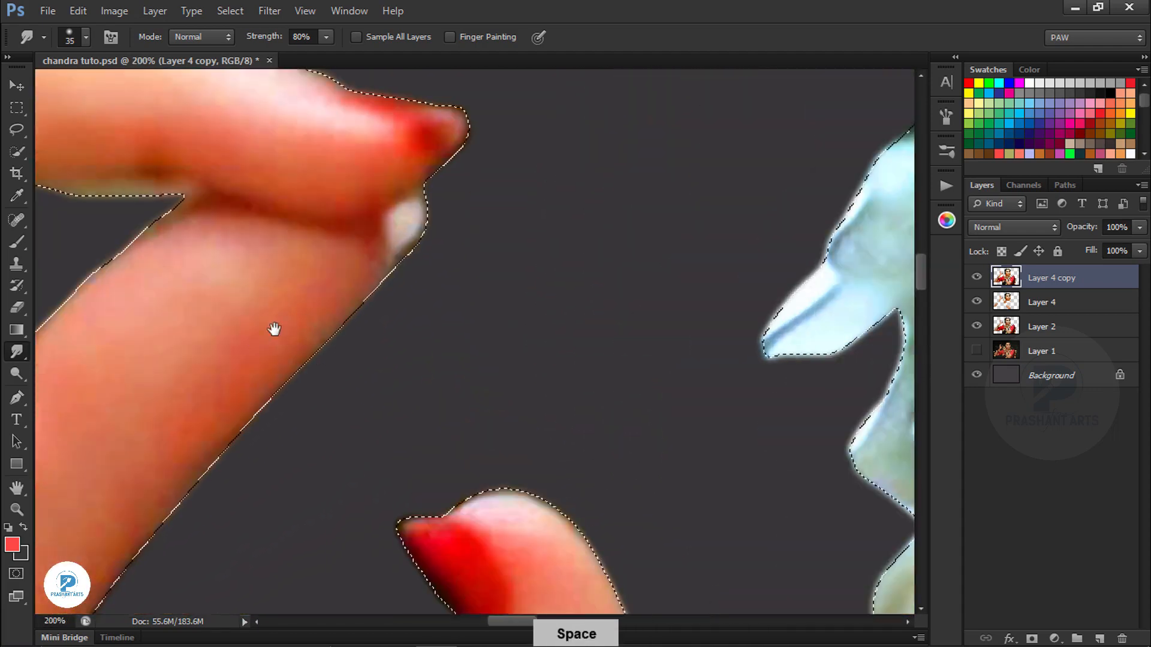
- Smudge the raised hand's thumb smooth, enlarging the brush to 60 px and raising the strength to 85%
drag(276, 329, 561, 397)
key(bracketright)
key(bracketright)
key(bracketleft)
mouse_move(380, 423)
mouse_down()
mouse_move(465, 305)
mouse_move(451, 498)
mouse_move(354, 457)
mouse_move(372, 540)
mouse_move(468, 272)
mouse_up()
key(bracketright)
key(bracketright)
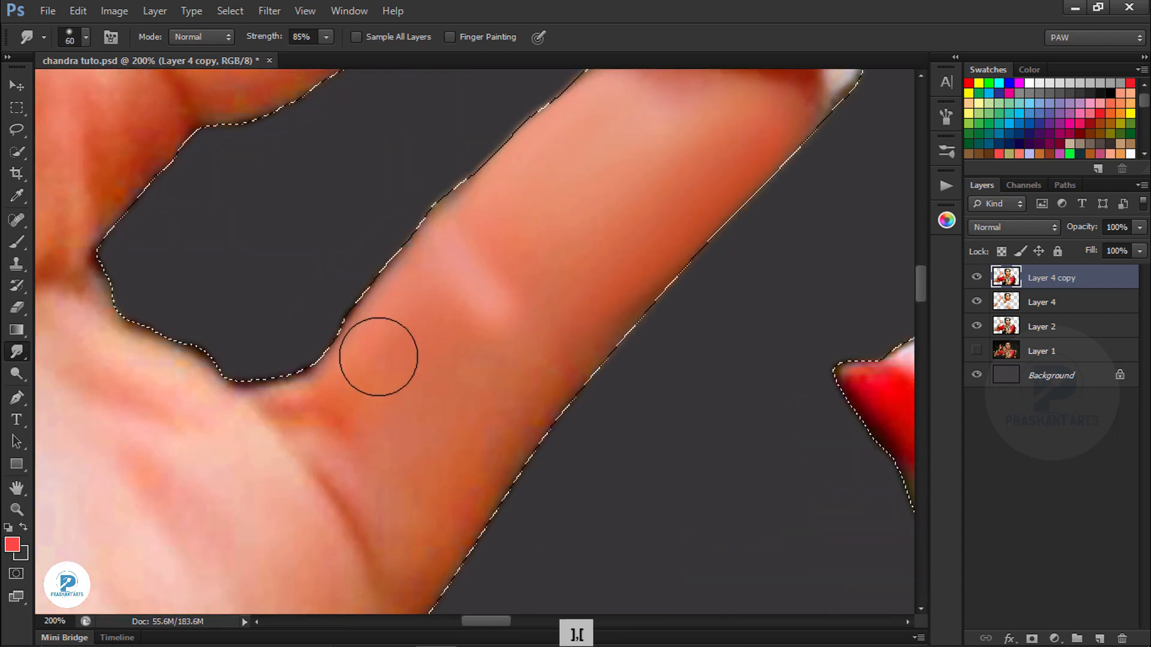
key(8)
key(5)
drag(503, 415, 593, 323)
- Smudge the dark crease where the raised hand's thumb and index fingertip meet with a 25 px brush
drag(655, 192, 475, 379)
key(bracketleft)
key(bracketleft)
key(bracketleft)
key(bracketleft)
key(bracketleft)
key(bracketleft)
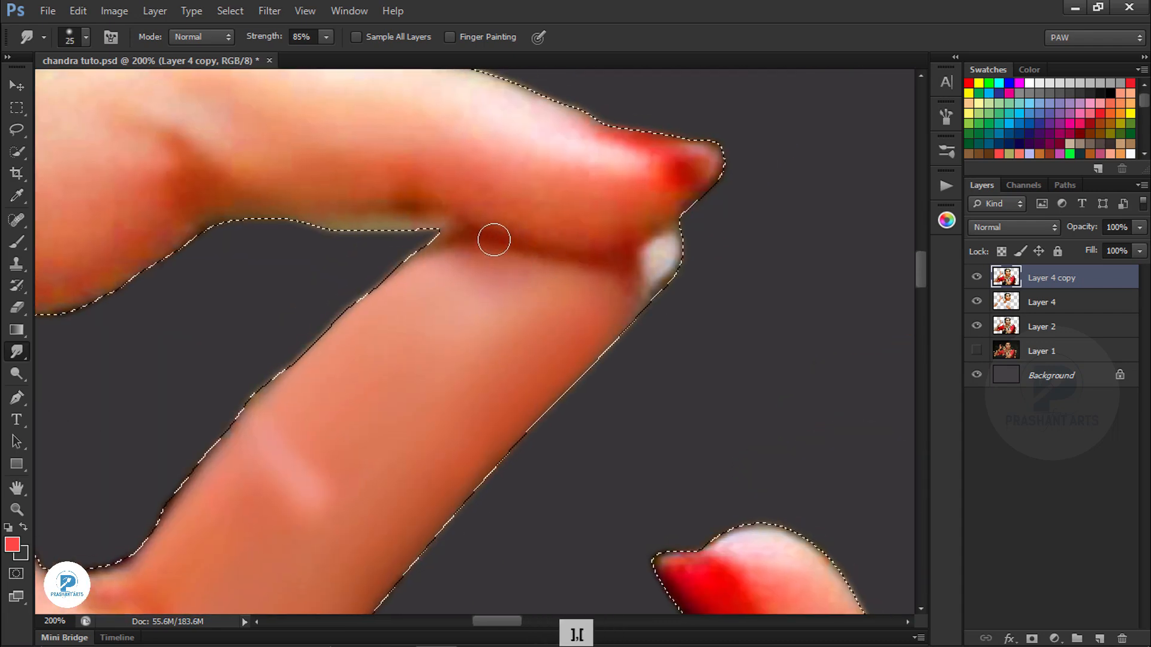
drag(493, 239, 551, 252)
key(bracketright)
key(bracketright)
- Smudge the raised hand's index finger from the fingertip to the middle joint, enlarging the brush to 50 px, and undo one stroke
mouse_move(556, 212)
mouse_down()
mouse_move(636, 337)
mouse_move(696, 280)
mouse_up()
drag(588, 309, 732, 368)
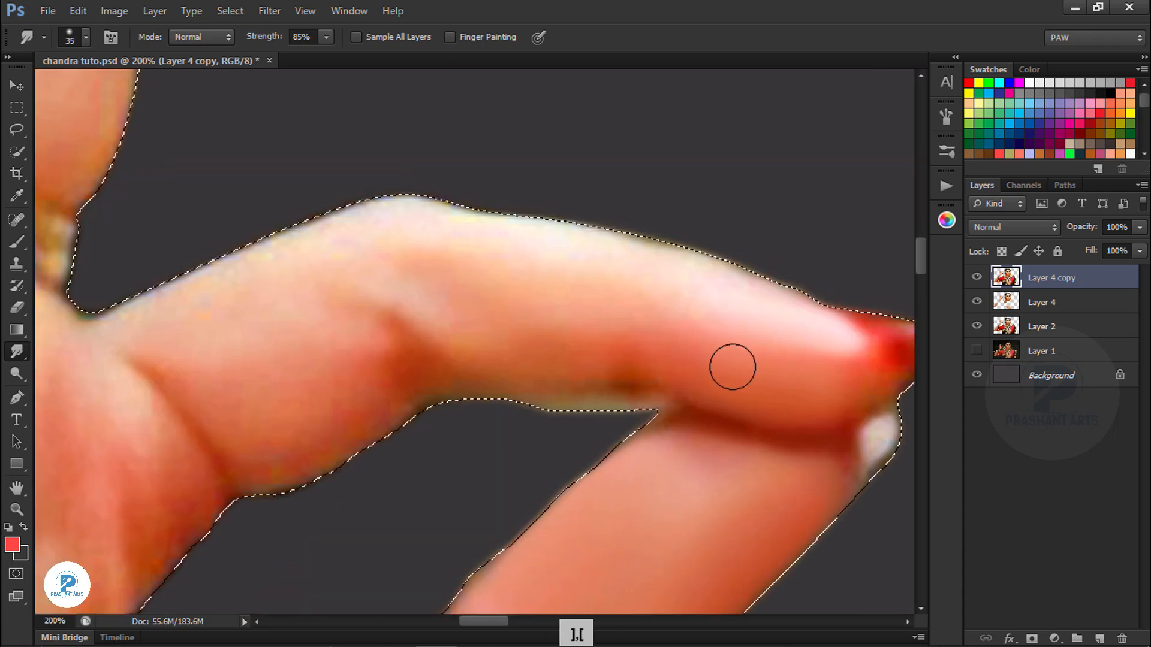
key(bracketright)
key(bracketright)
key(bracketright)
drag(661, 329, 710, 306)
key(ctrl+alt+z)
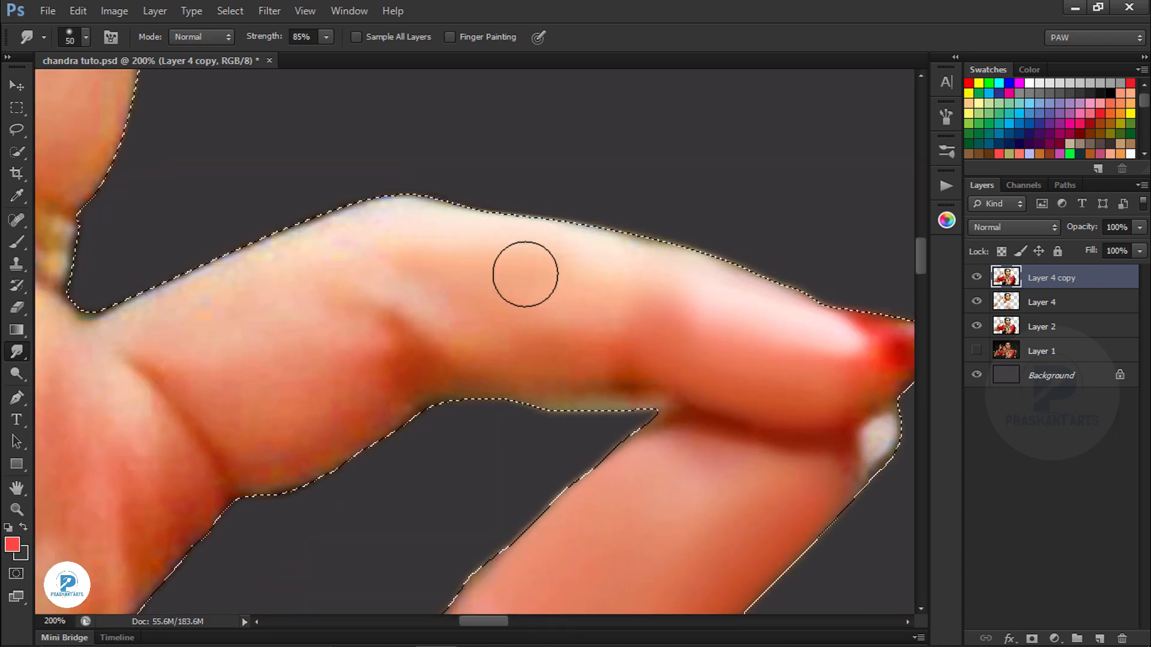
- Smudge the creases and upper edge around the index finger's middle joint with smaller strokes, then return the brush to 50 px
key(bracketleft)
key(bracketleft)
key(bracketleft)
drag(449, 303, 384, 252)
key(bracketleft)
drag(450, 324, 371, 306)
key(bracketright)
drag(180, 306, 377, 213)
key(bracketright)
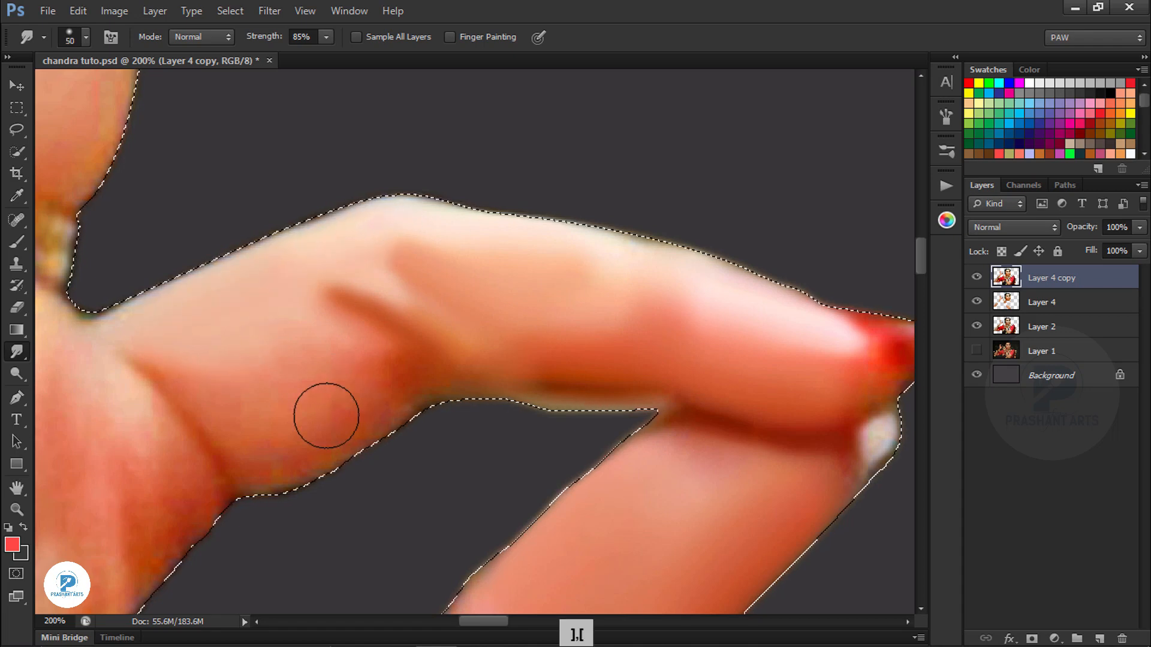
- Smudge the lower segment of the raised hand's index finger down to the crease at its base
key(space)
drag(401, 352, 747, 314)
drag(513, 348, 458, 312)
key(bracketright)
key(bracketright)
mouse_move(501, 471)
mouse_down()
mouse_move(504, 425)
mouse_move(470, 421)
mouse_up()
- Smudge the reddish skin folds beside the base of the index finger with a 30 px brush
key(bracketleft)
key(bracketleft)
key(bracketleft)
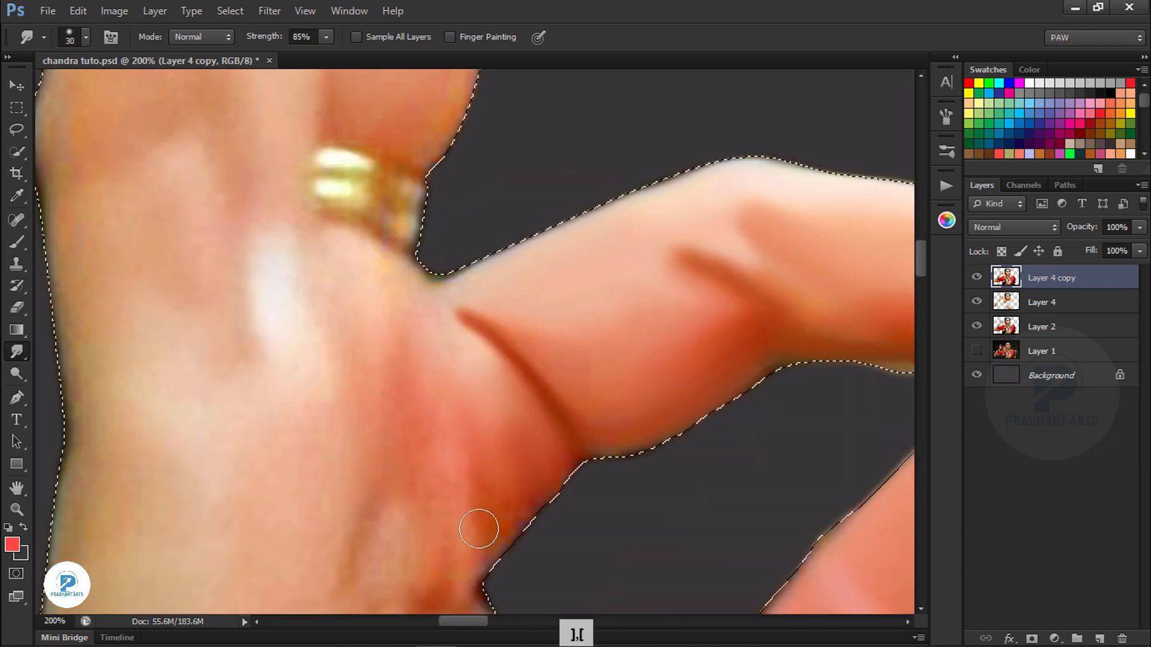
drag(480, 527, 464, 419)
drag(471, 365, 498, 433)
drag(428, 377, 456, 536)
- Smudge the palm skin and red fold below the finger ring, enlarging the brush to 45 px toward the palm center
key(bracketright)
key(bracketright)
drag(409, 414, 390, 319)
key(bracketright)
drag(387, 257, 345, 375)
key(bracketleft)
key(bracketleft)
key(space)
drag(394, 519, 502, 361)
key(bracketright)
key(bracketright)
key(bracketright)
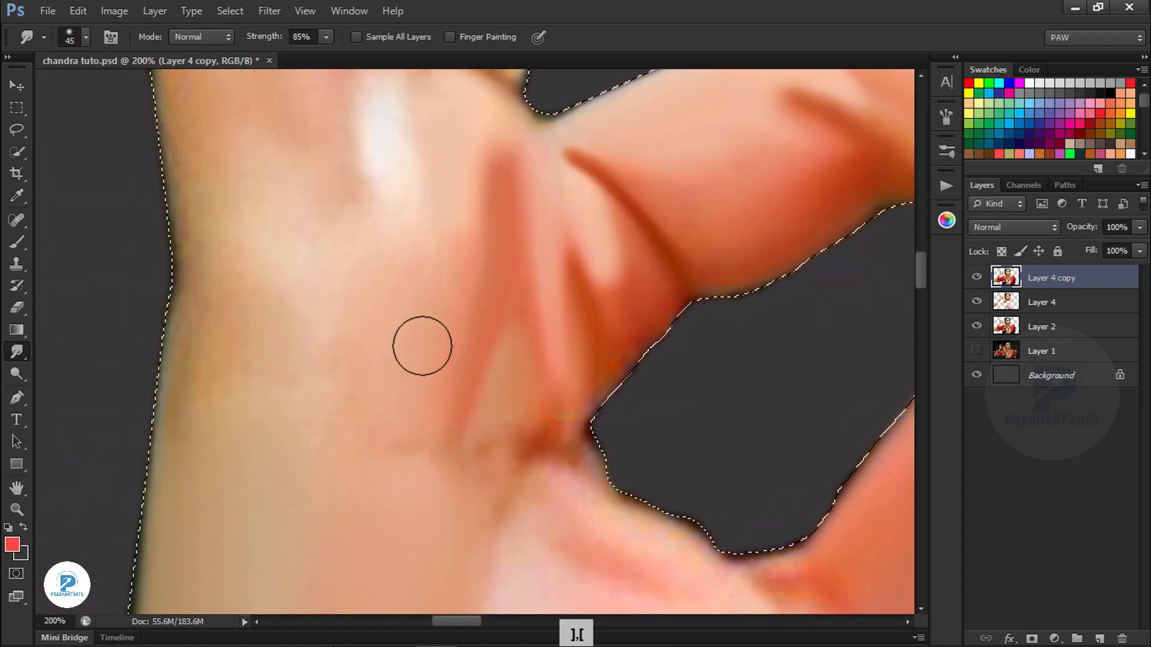
- Smudge the white highlight and the shadow strips beside and below the finger ring, using up to a 35 px brush
key(space)
drag(399, 140, 432, 398)
key(bracketleft)
key(bracketleft)
key(bracketleft)
key(bracketleft)
mouse_move(503, 339)
mouse_down()
mouse_move(458, 337)
mouse_move(455, 460)
mouse_up()
key(bracketright)
key(bracketright)
drag(384, 318, 378, 460)
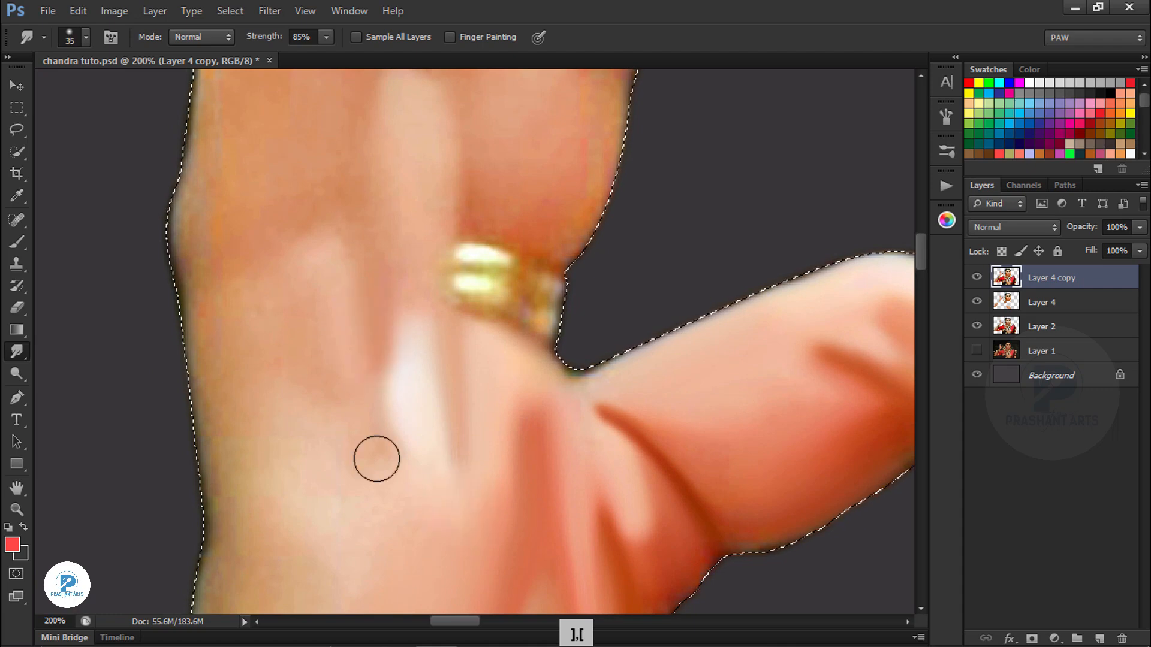
- Smudge the palm skin beside the finger ring and along the hand's outer edge, enlarging the brush up to 70 px
key(bracketright)
key(bracketright)
key(space)
drag(426, 530, 489, 317)
key(bracketright)
key(bracketright)
key(bracketright)
key(space)
drag(303, 167, 354, 388)
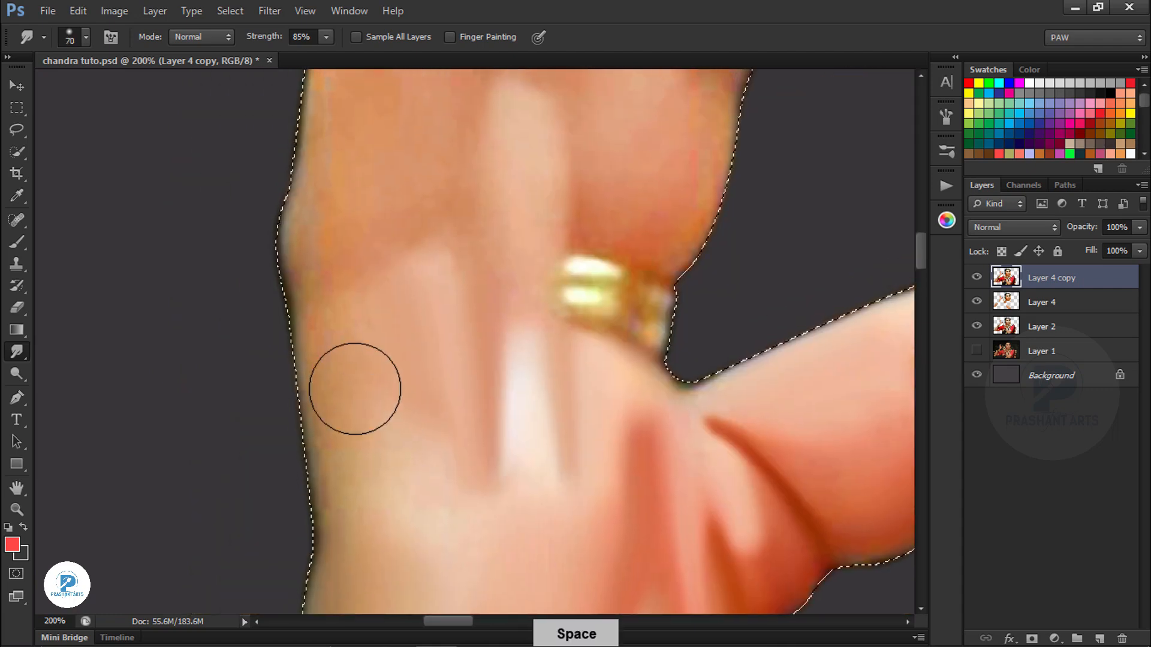
key(space)
drag(392, 239, 380, 460)
- Smudge the lower segment of the ringed finger and the reddish groove beside it with a 50 px brush
key(ctrl+minus)
key(ctrl+minus)
key(ctrl+minus)
key(ctrl+equal)
key(ctrl+equal)
key(ctrl+equal)
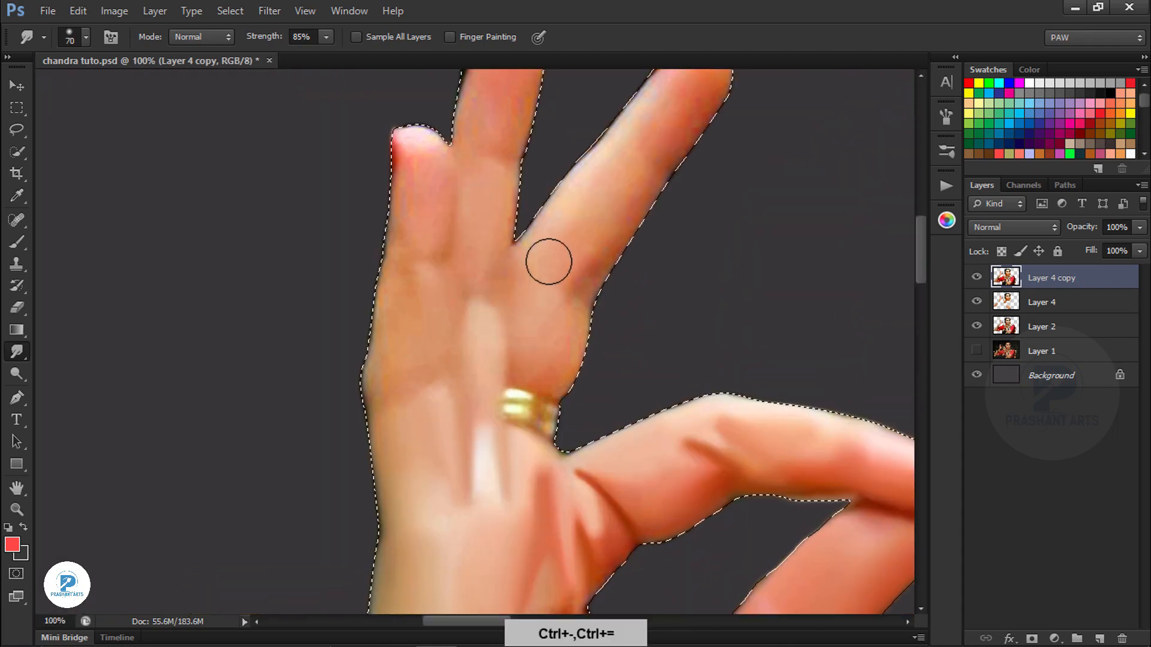
key(bracketleft)
key(bracketleft)
key(bracketleft)
key(bracketleft)
key(bracketright)
key(bracketright)
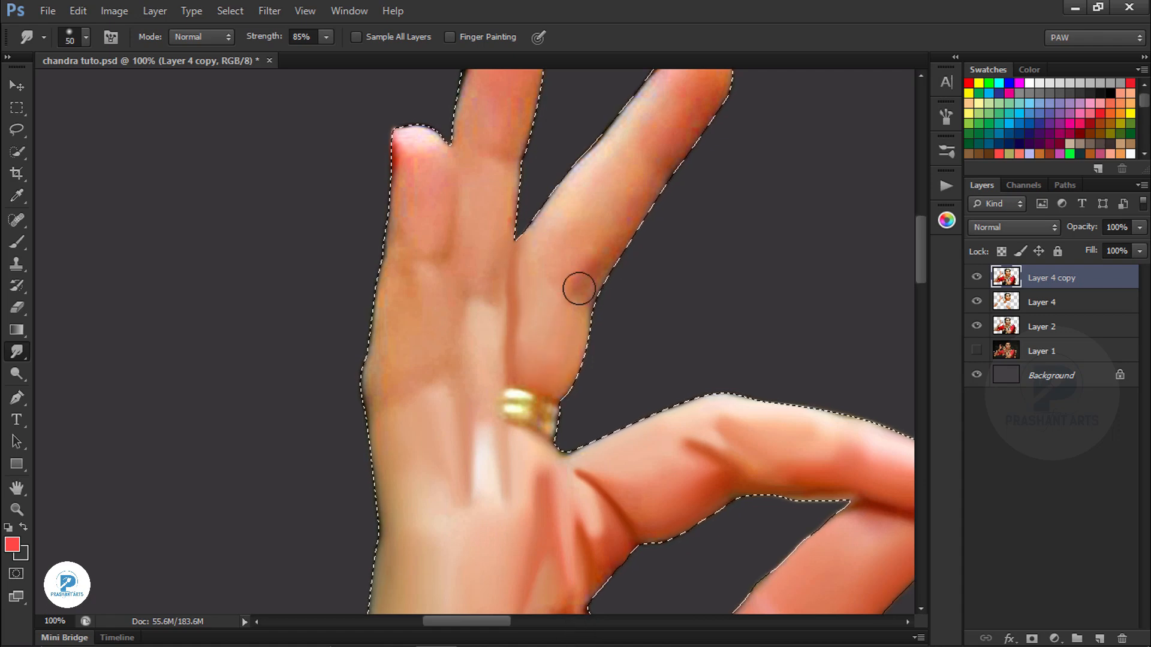
- Smudge the middle and upper segments of the ringed finger around its dark joint crease with a 30 to 40 px brush
key(space)
drag(585, 192, 494, 353)
key(ctrl+equal)
key(bracketleft)
key(bracketleft)
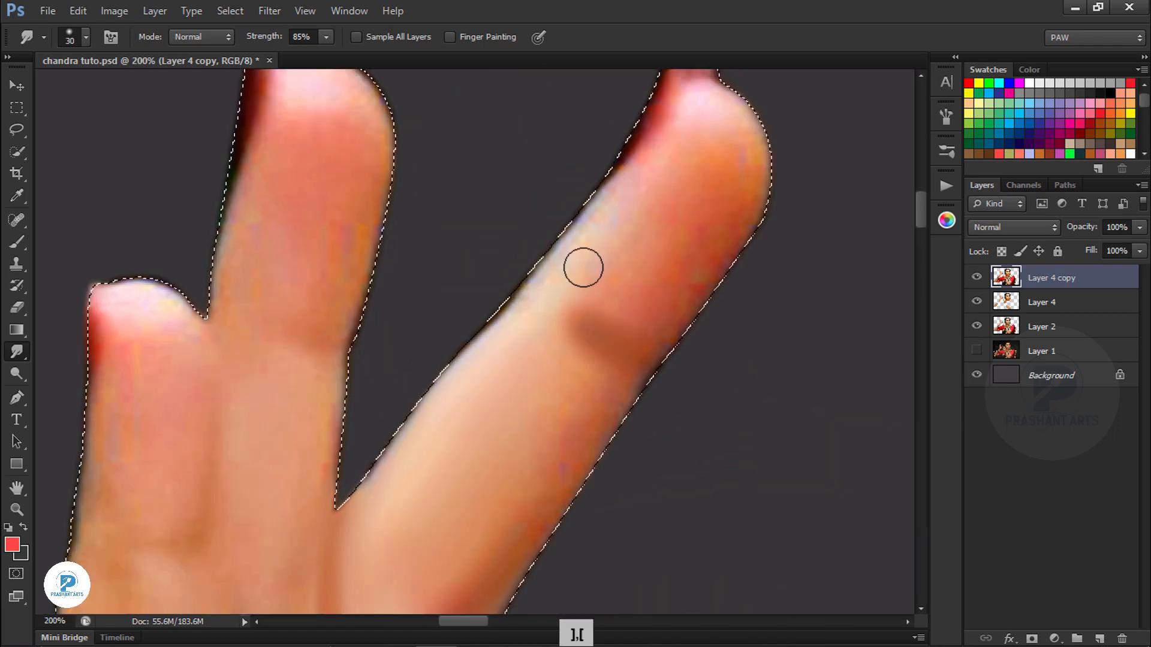
key(bracketright)
key(space)
drag(603, 374, 667, 240)
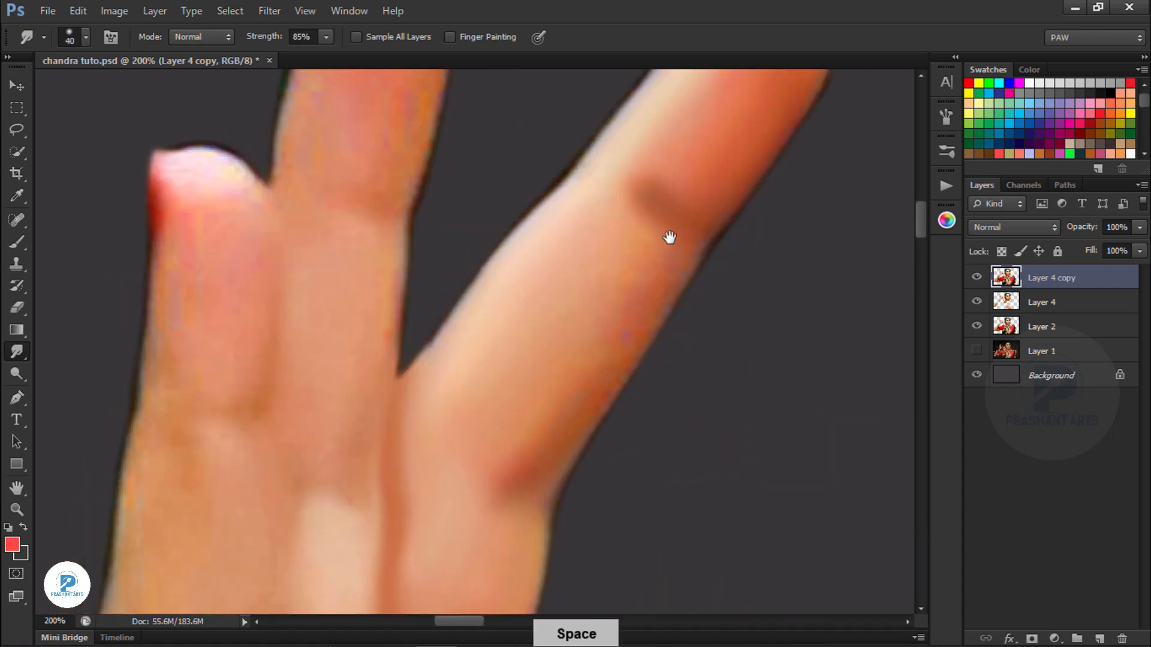
- Smudge the lower part of the finger beside the little finger and the groove between them with a 25 px brush
key(space)
drag(450, 329, 588, 311)
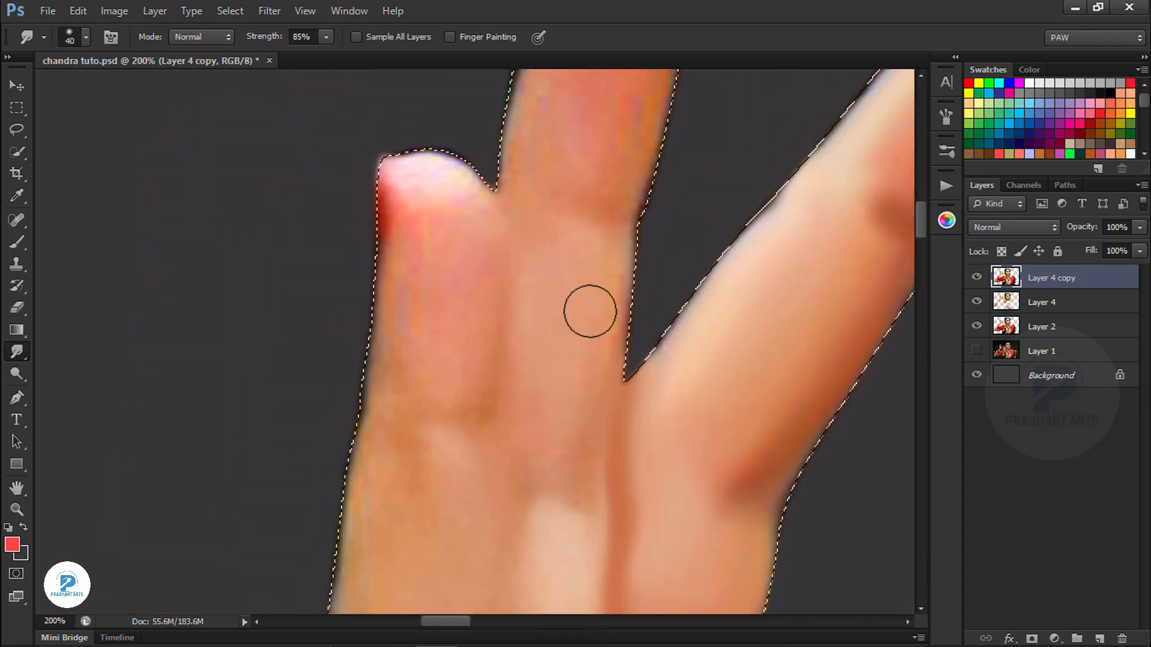
key(bracketleft)
key(bracketleft)
key(bracketleft)
mouse_move(502, 389)
mouse_down()
mouse_move(509, 224)
mouse_move(486, 191)
mouse_up()
key(bracketright)
key(bracketright)
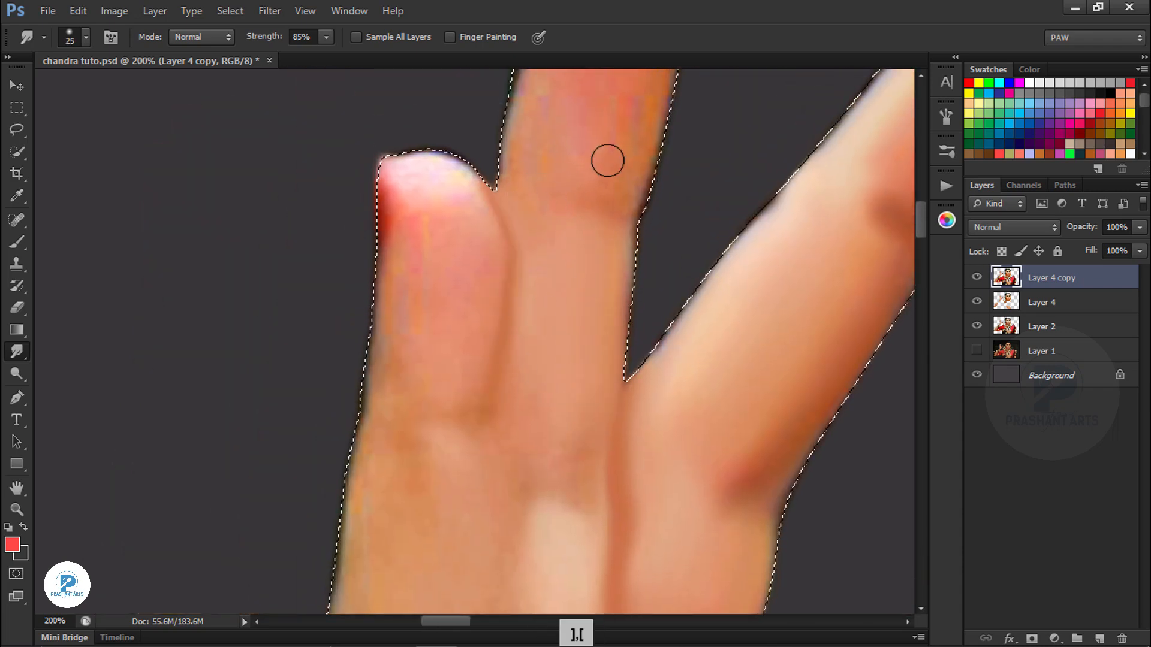
- Smudge the upper segment and pale tip of the finger beside the little finger with a 35 px brush
key(space)
drag(608, 160, 542, 376)
key(bracketright)
key(bracketright)
key(bracketright)
key(bracketright)
key(bracketright)
key(bracketleft)
key(bracketleft)
key(bracketleft)
mouse_move(567, 192)
mouse_down()
mouse_move(585, 195)
mouse_move(603, 180)
mouse_up()
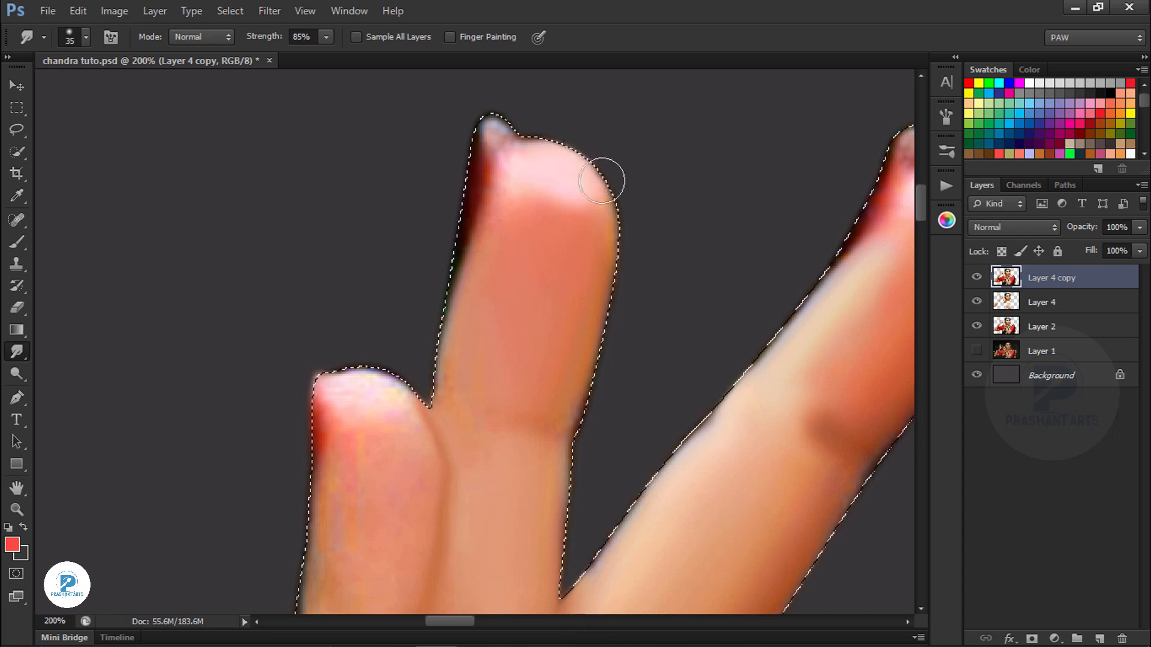
- Smudge the little finger from its pale tip and red nail edge down to its base crease, enlarging the brush to 40 px
key(space)
drag(420, 479, 524, 223)
drag(495, 185, 474, 129)
key(bracketleft)
key(bracketleft)
drag(431, 188, 431, 257)
key(space)
drag(478, 265, 491, 167)
key(bracketright)
drag(459, 209, 488, 282)
key(bracketright)
key(bracketright)
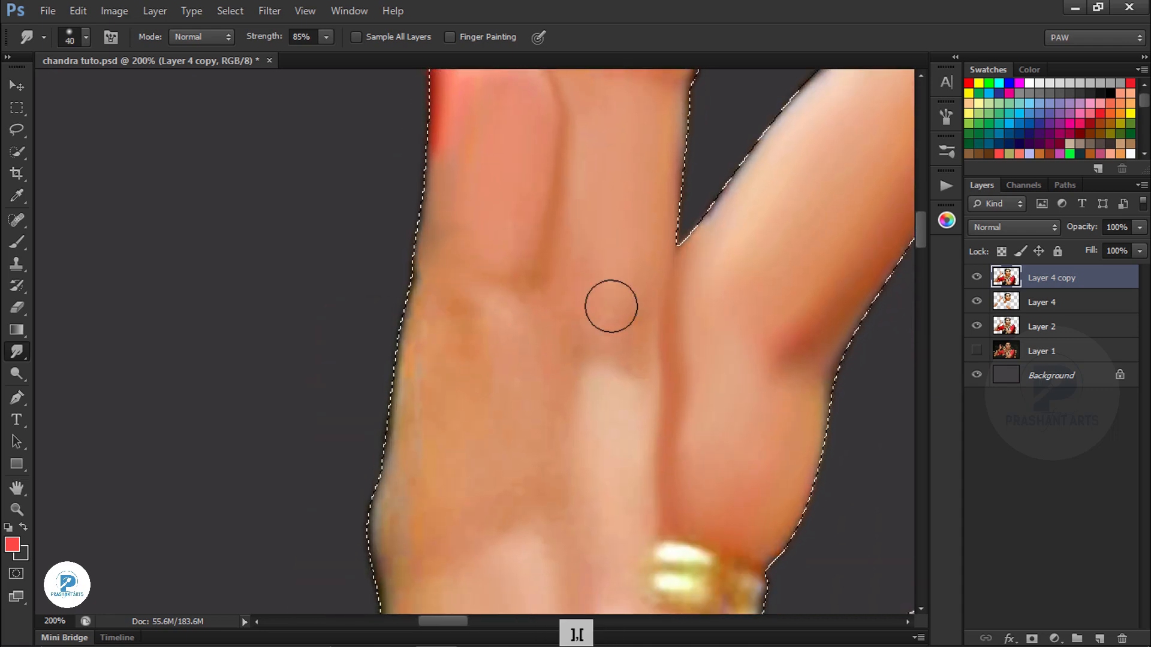
- Smudge the palm below the little finger and the shadow line beside the light strip with a 20 to 40 px brush
drag(611, 306, 441, 442)
key(bracketleft)
key(bracketleft)
mouse_move(534, 279)
mouse_down()
mouse_move(538, 478)
mouse_move(542, 252)
mouse_up()
key(space)
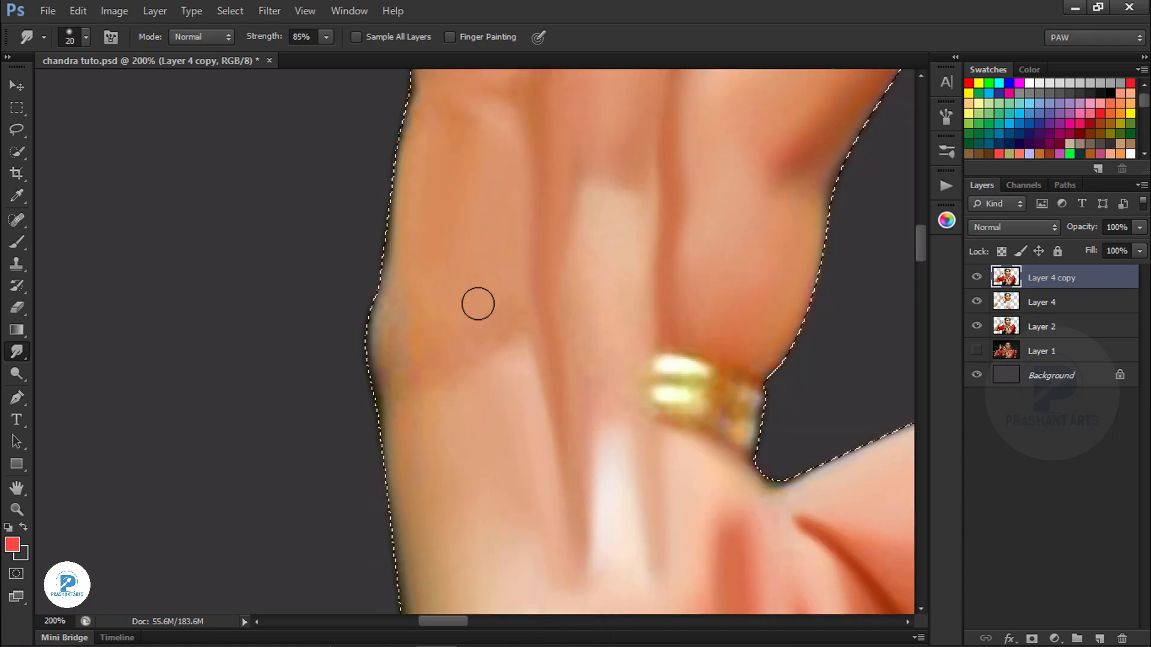
key(bracketright)
drag(606, 226, 590, 336)
key(space)
drag(431, 472, 426, 262)
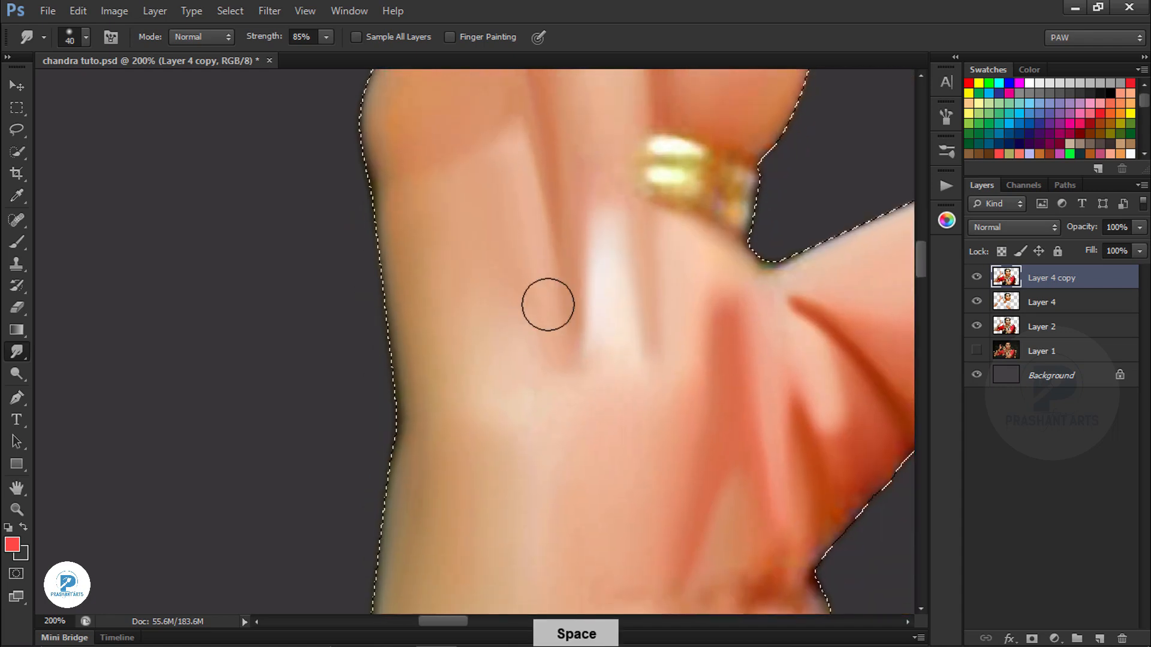
- Smudge the raised hand's wrist above the bangles and its light and dark creases with a 35 px brush
key(ctrl+minus)
key(ctrl+minus)
key(ctrl+minus)
key(ctrl+minus)
key(ctrl+minus)
key(ctrl+equal)
key(ctrl+equal)
key(ctrl+equal)
key(ctrl+equal)
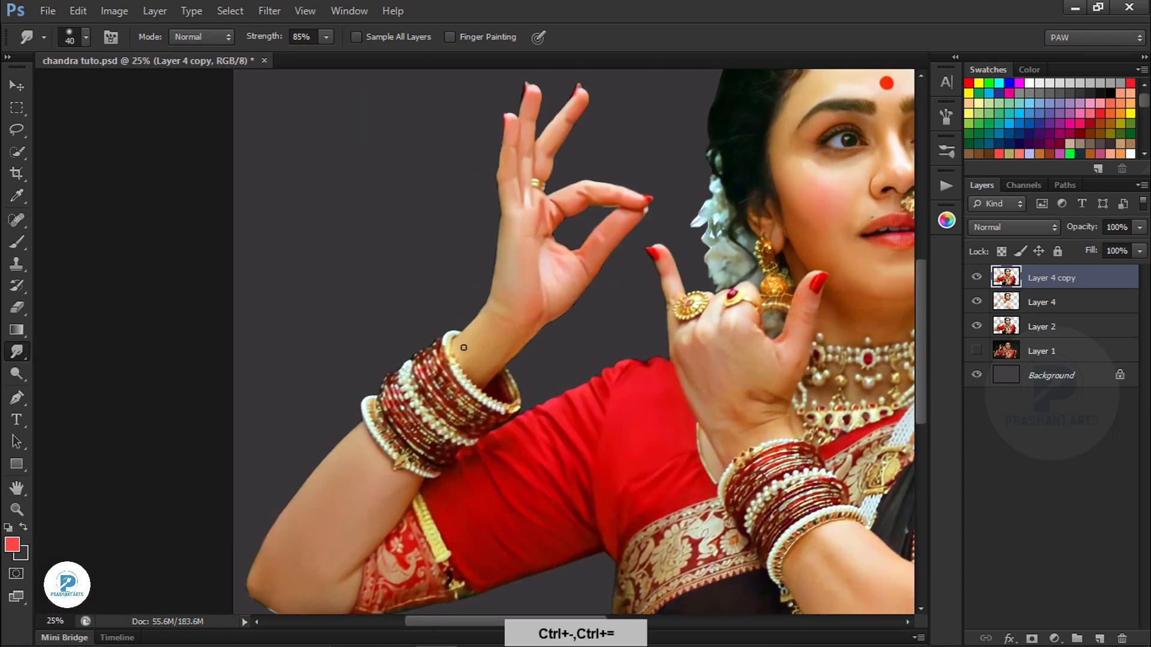
key(bracketleft)
drag(584, 241, 513, 208)
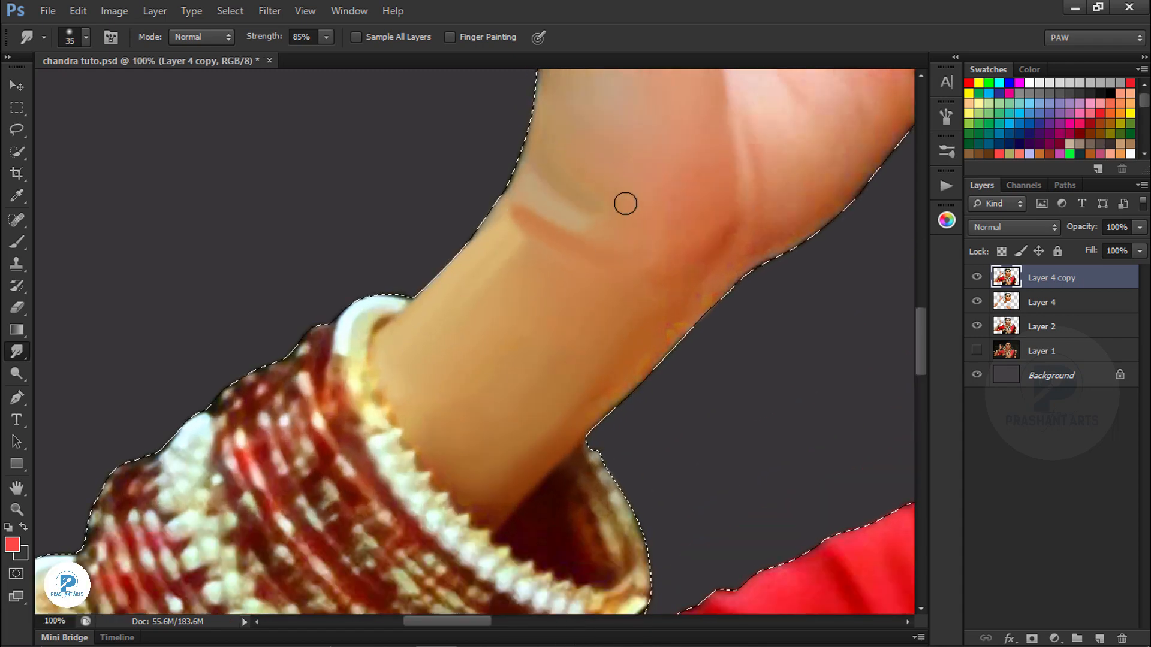
- Smudge the white highlight and dark crease at the inner edge of the thumb mound, enlarging the brush to 60 px
key(space)
drag(756, 112, 509, 308)
key(bracketright)
key(bracketleft)
mouse_move(498, 243)
mouse_down()
mouse_move(496, 383)
mouse_move(503, 293)
mouse_up()
key(bracketright)
key(bracketright)
key(bracketright)
key(bracketright)
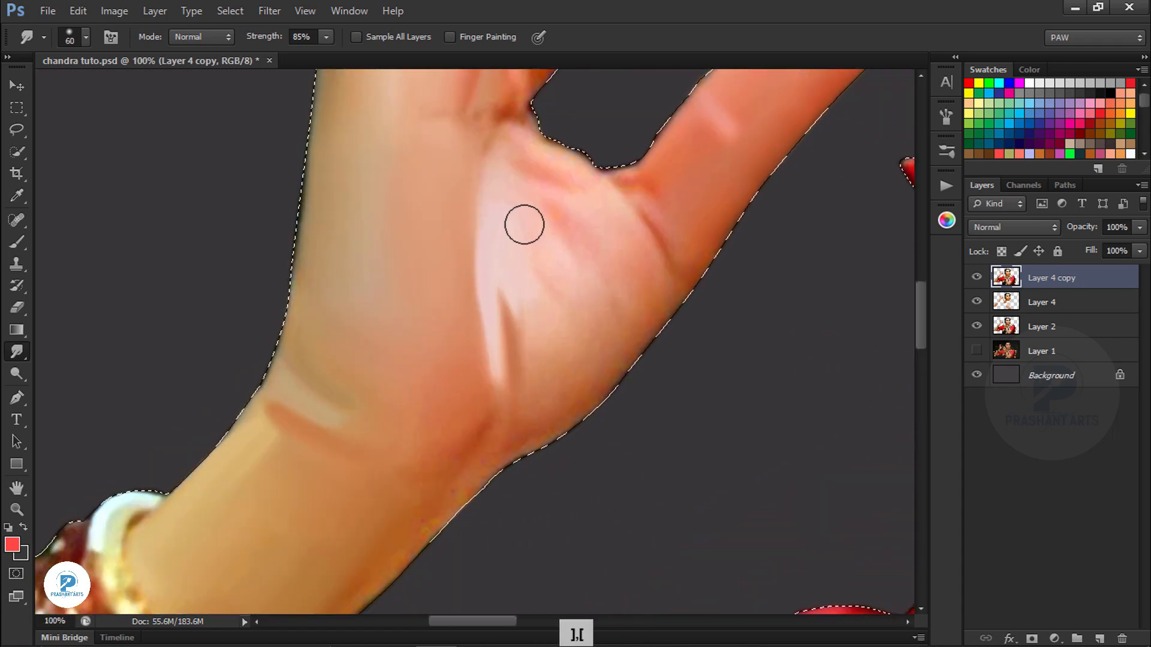
- Smudge the thumb mound's pale highlights, pink folds and shadow streaks, varying the brush size up to 60 px
drag(523, 224, 567, 284)
key(bracketleft)
drag(556, 320, 530, 278)
key(bracketleft)
key(bracketleft)
key(bracketleft)
key(bracketleft)
drag(543, 174, 594, 194)
key(bracketright)
key(bracketright)
key(bracketright)
key(bracketright)
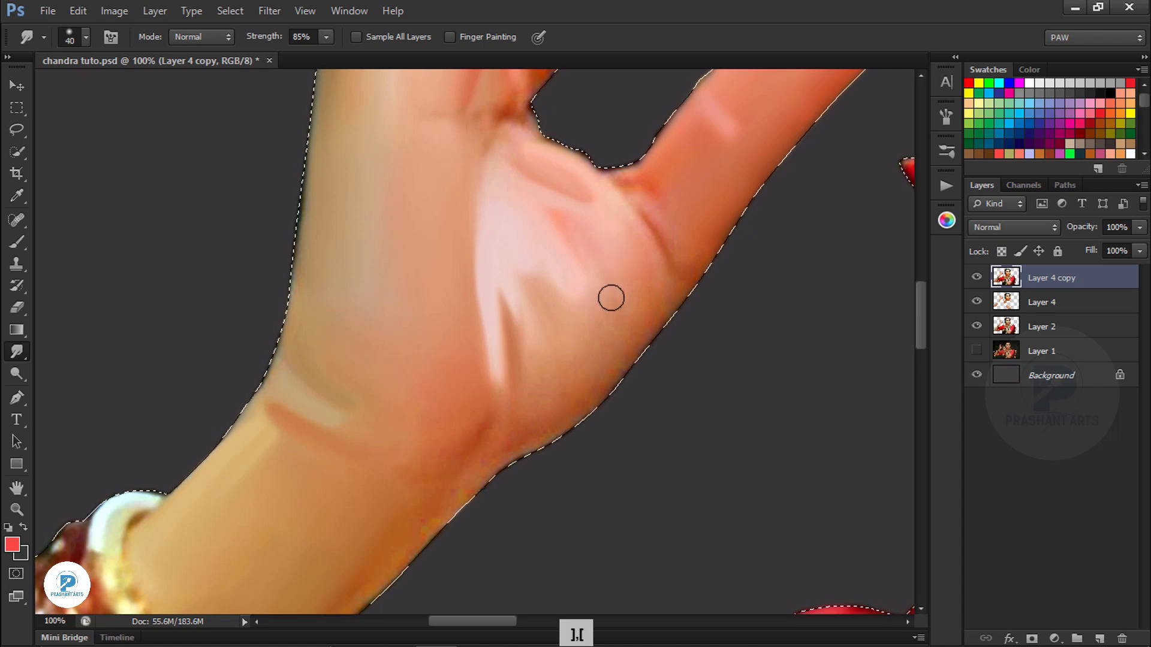
drag(612, 300, 576, 223)
- Smudge the reddish shadow at the heel of the palm toward the wrist edge with a 50 px brush
drag(531, 413, 482, 400)
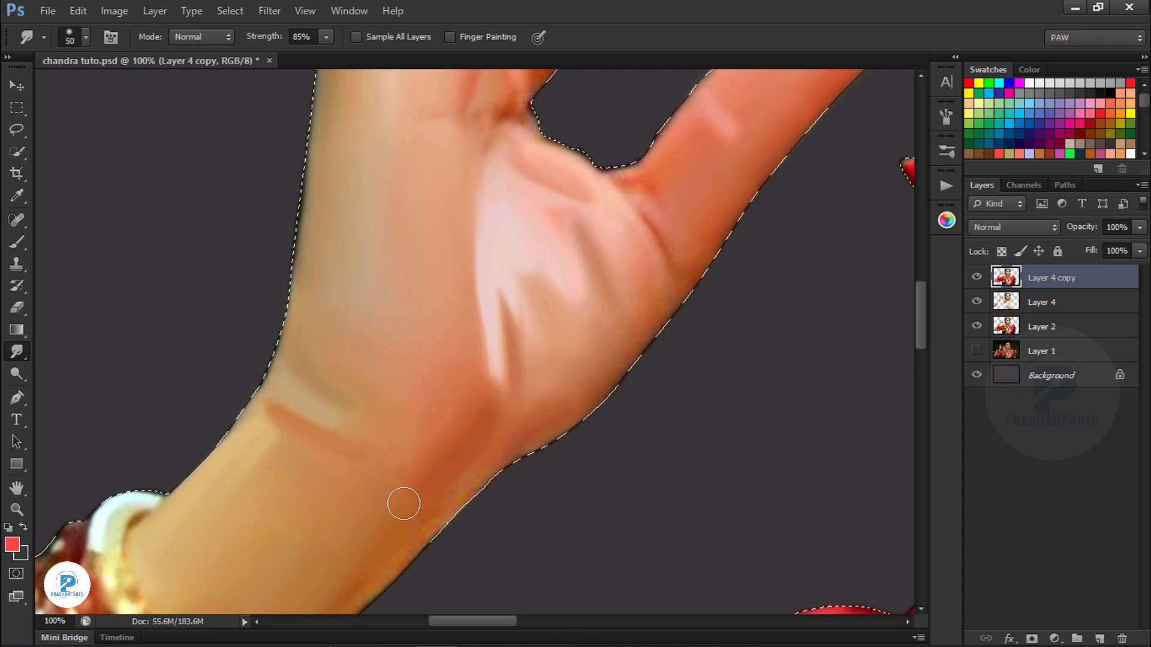
mouse_move(399, 546)
mouse_down()
mouse_move(483, 404)
mouse_move(380, 481)
mouse_up()
key(bracketleft)
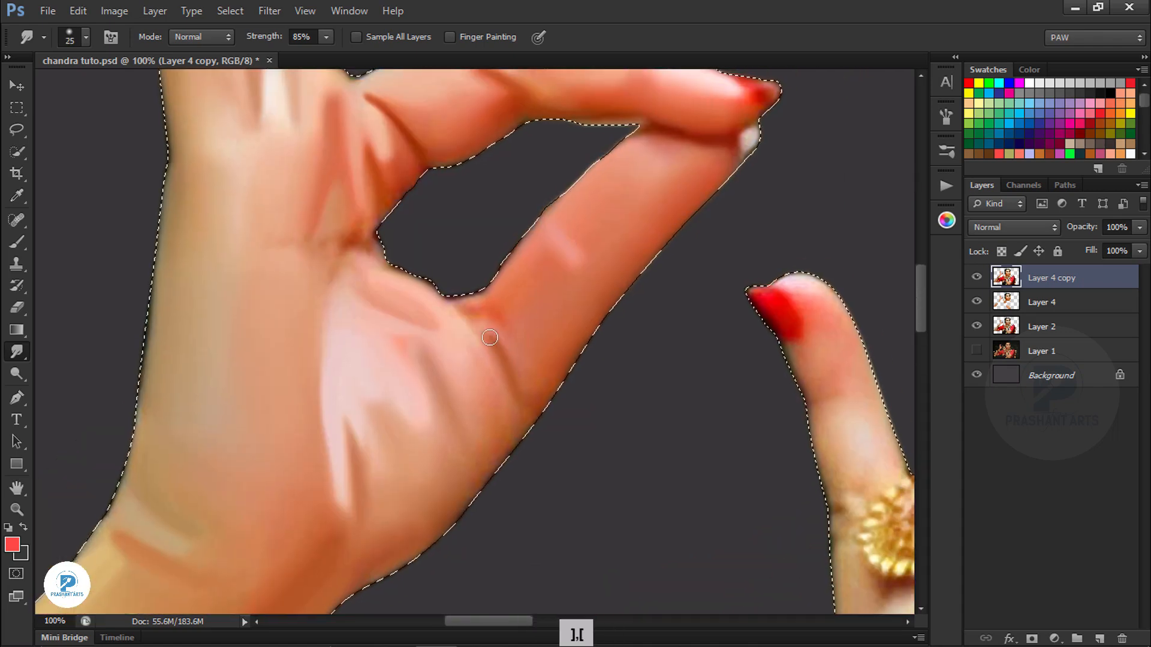
- Smudge the raised hand's thumb and the red crease at its base with a 25 to 45 px brush
key(ctrl+alt+z)
key(bracketright)
key(bracketright)
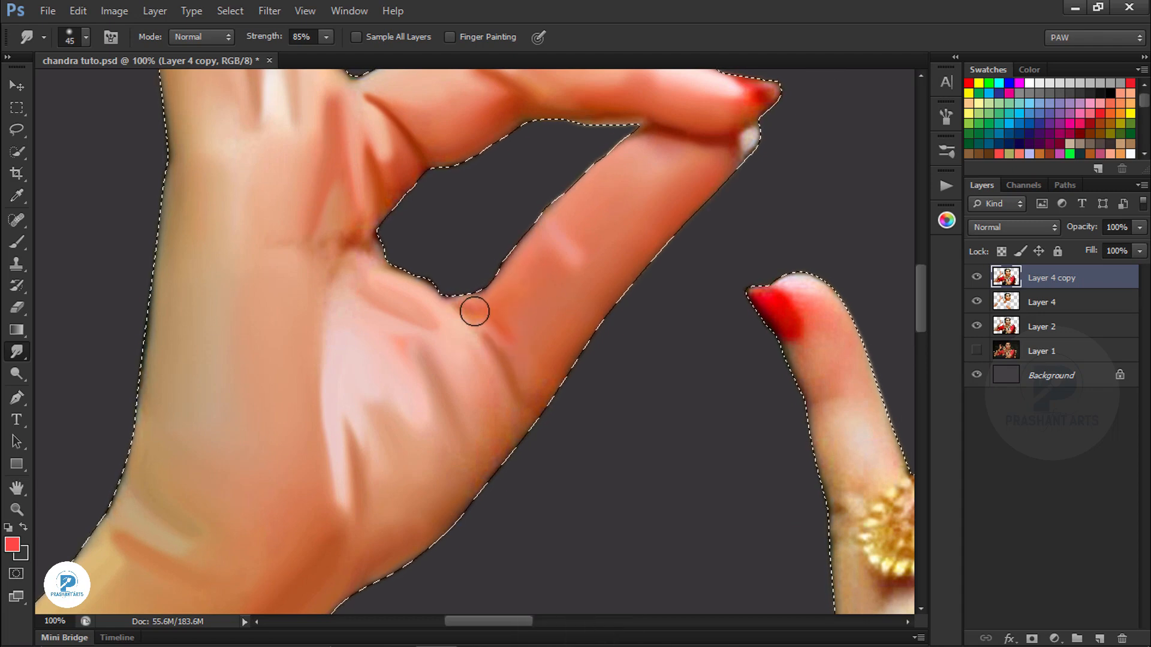
key(ctrl+minus)
key(ctrl+equal)
key(ctrl+shift+z)
key(bracketleft)
key(bracketleft)
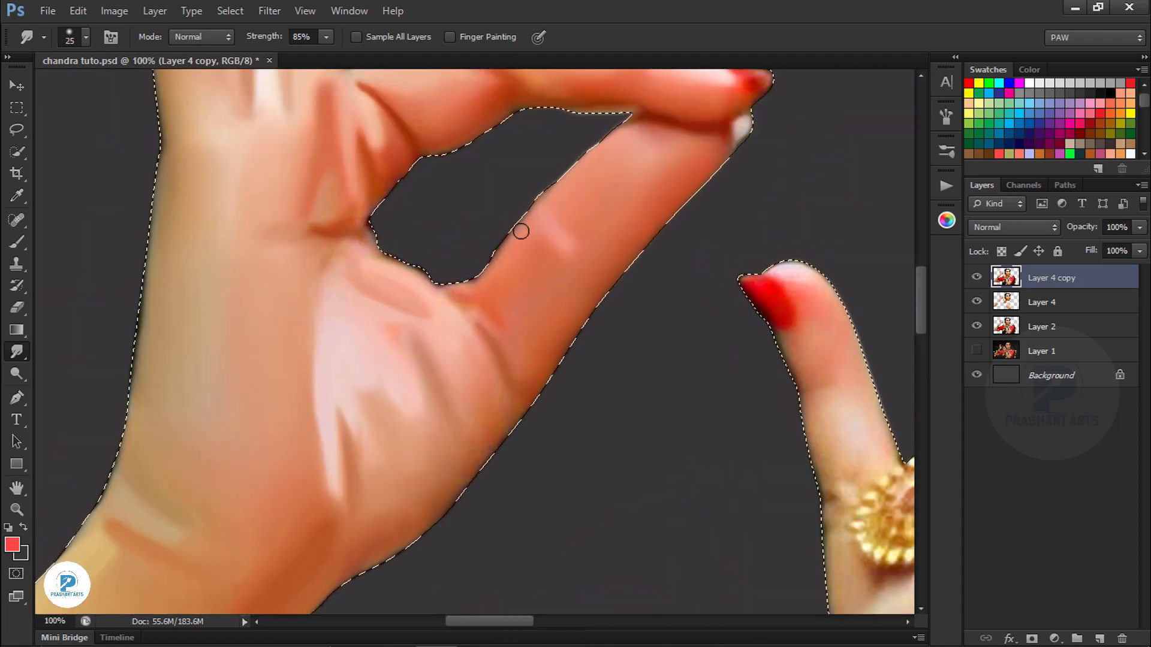
key(bracketright)
- Smudge the reddish shadow along the wrist's lower edge down to the bangles with a 35 to 40 px brush
key(ctrl+minus)
key(ctrl+minus)
key(ctrl+minus)
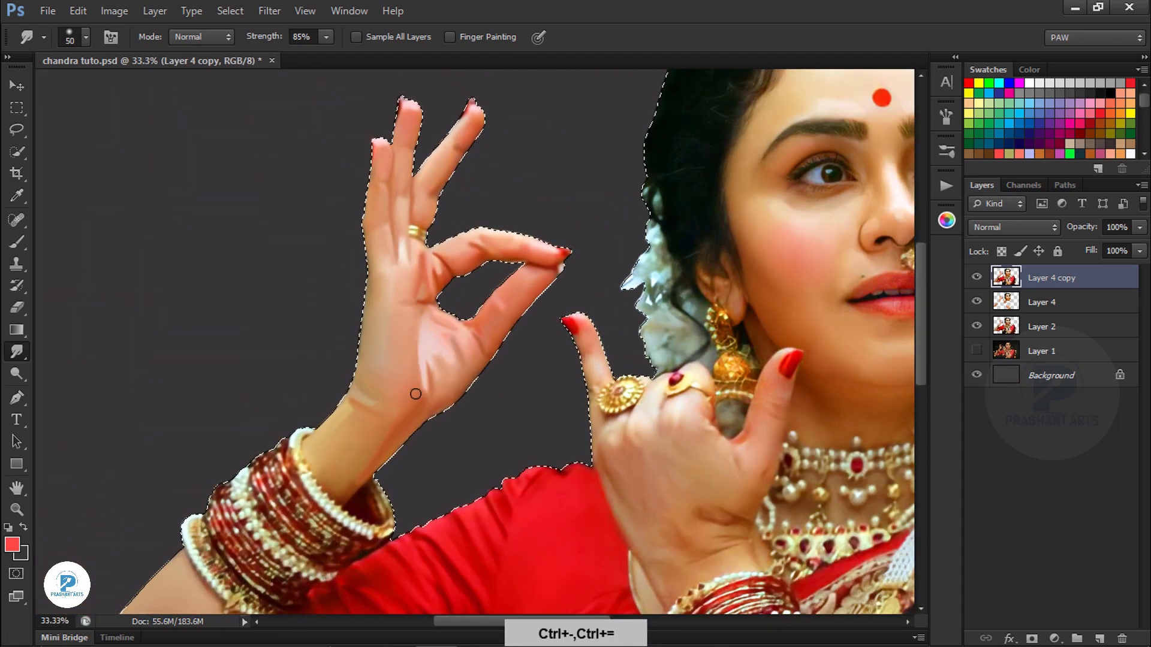
key(ctrl+equal)
key(bracketleft)
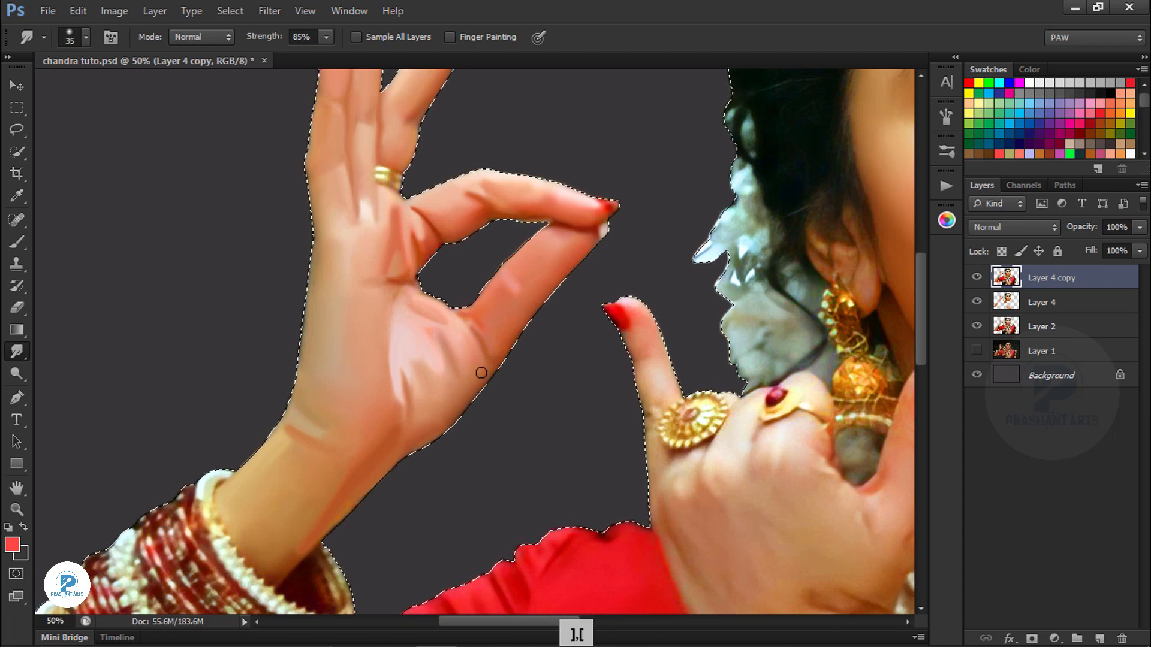
key(ctrl+equal)
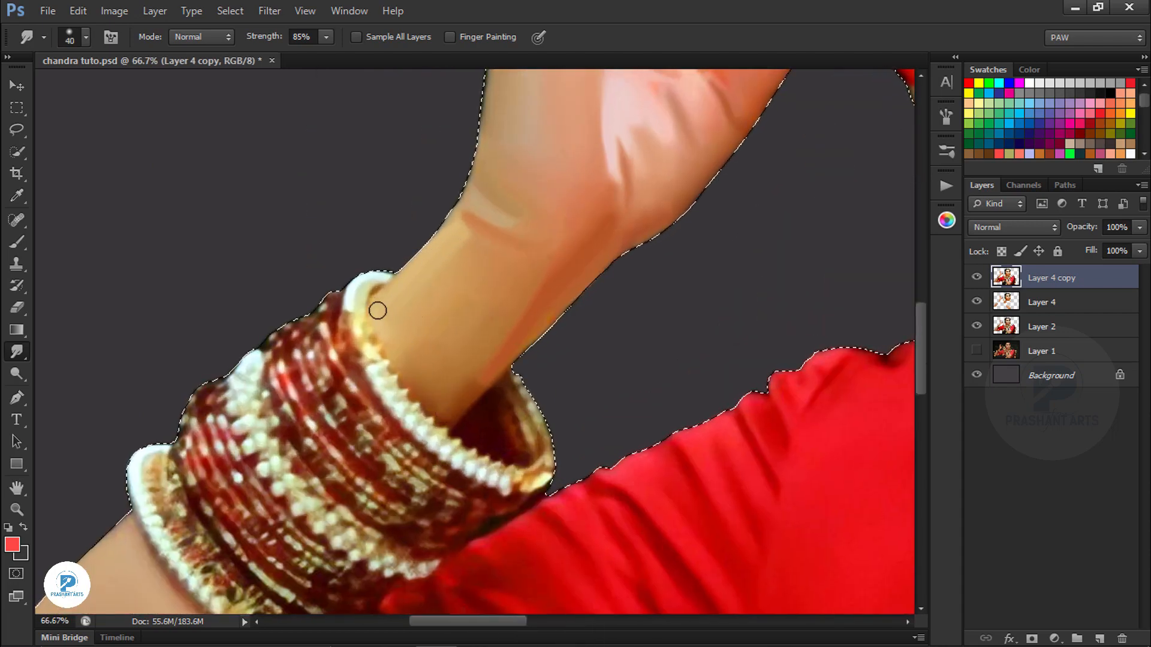
- Smudge the raised arm's forearm between the bangles and elbow with up to a 100 px brush and undo the last stroke
key(ctrl+minus)
key(ctrl+minus)
key(ctrl+minus)
key(ctrl+minus)
key(ctrl+equal)
drag(500, 296, 422, 396)
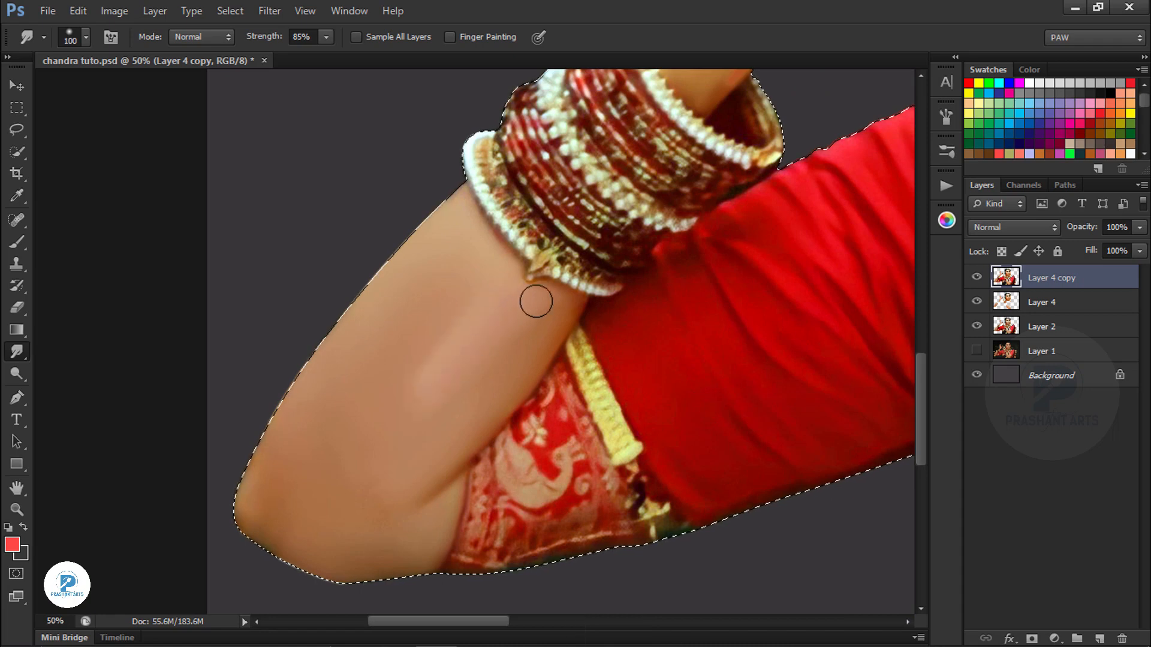
key(ctrl+alt+z)
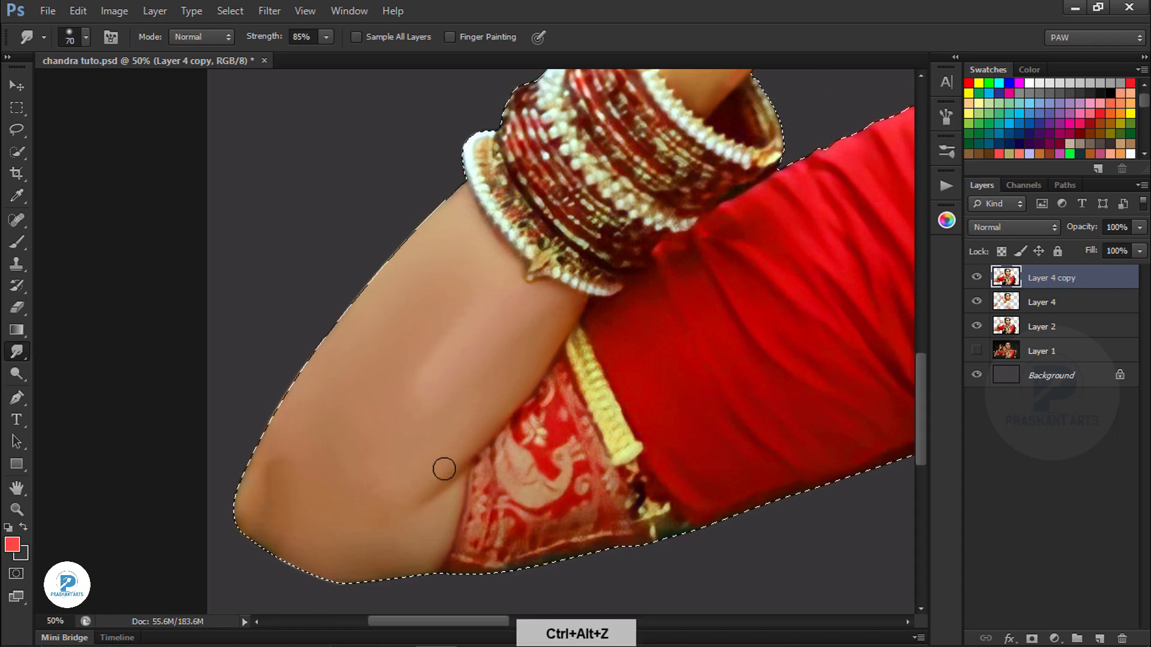
- Smudge the elbow crease and the light band below the bangles with a 70 px brush, undoing the long light streak
key(bracketleft)
drag(494, 293, 474, 254)
key(ctrl+alt+z)
key(bracketright)
key(bracketleft)
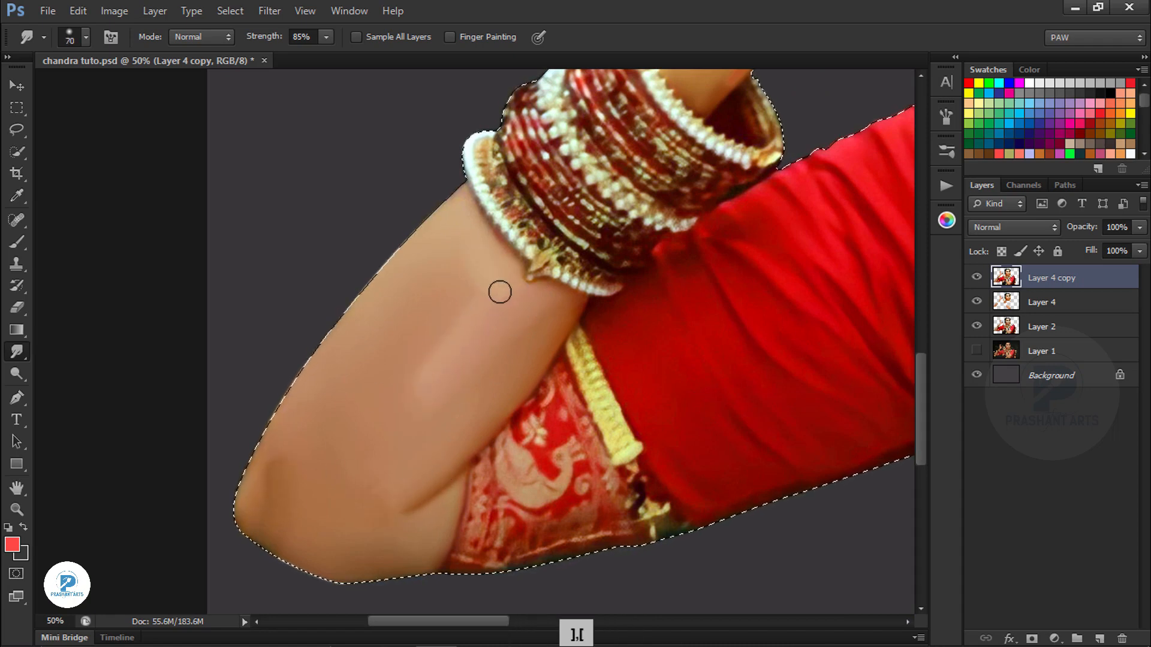
drag(498, 293, 450, 342)
drag(442, 292, 321, 434)
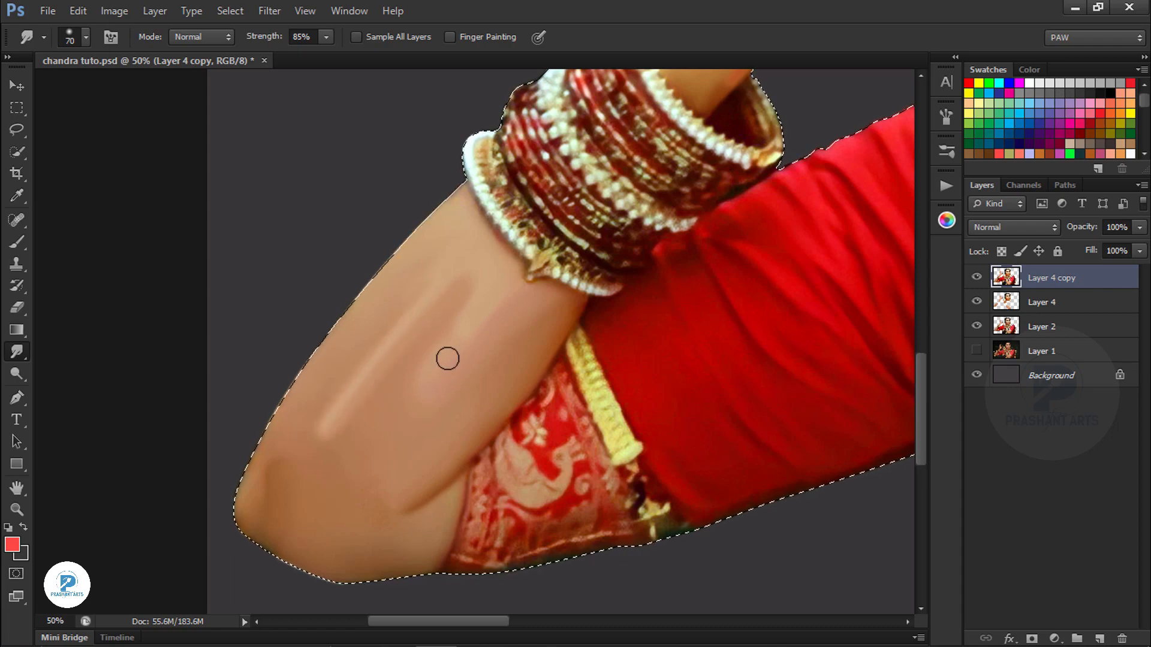
key(ctrl+minus)
key(ctrl+minus)
key(ctrl+alt+z)
- Check the smudged raised arm in the whole portrait and up close beside the red sleeve
drag(649, 277, 532, 305)
key(ctrl+minus)
key(ctrl+minus)
key(ctrl+plus)
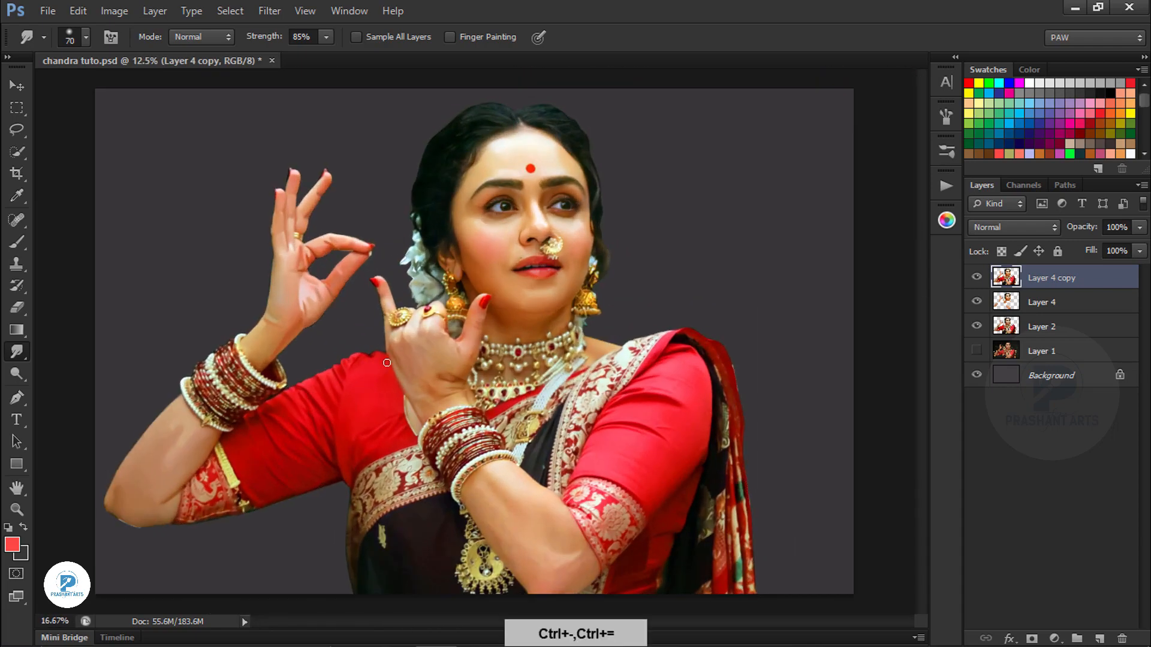
key(ctrl+plus)
key(ctrl+plus)
drag(297, 358, 742, 97)
key(ctrl+plus)
key(bracketleft)
key(bracketright)
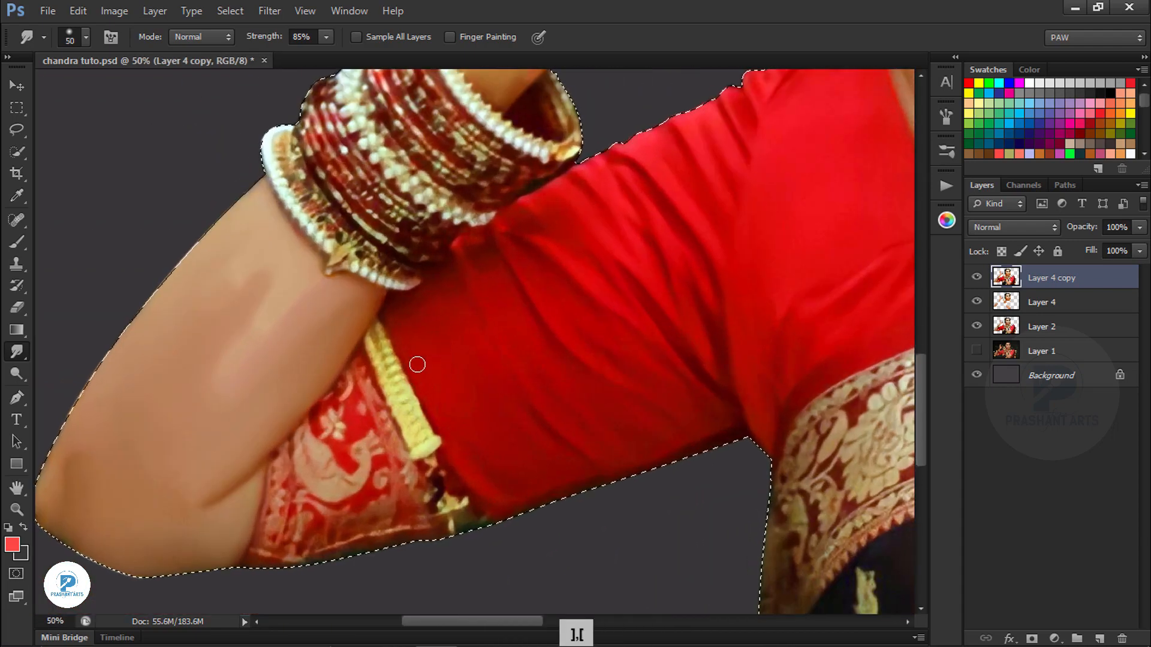
- Smudge the front arm's elbow crease and the skin around the elbow tip with a brush of up to 125 px
key(ctrl+minus)
key(ctrl+minus)
mouse_move(711, 462)
mouse_down()
mouse_move(603, 383)
mouse_move(594, 349)
mouse_up()
key(ctrl+plus)
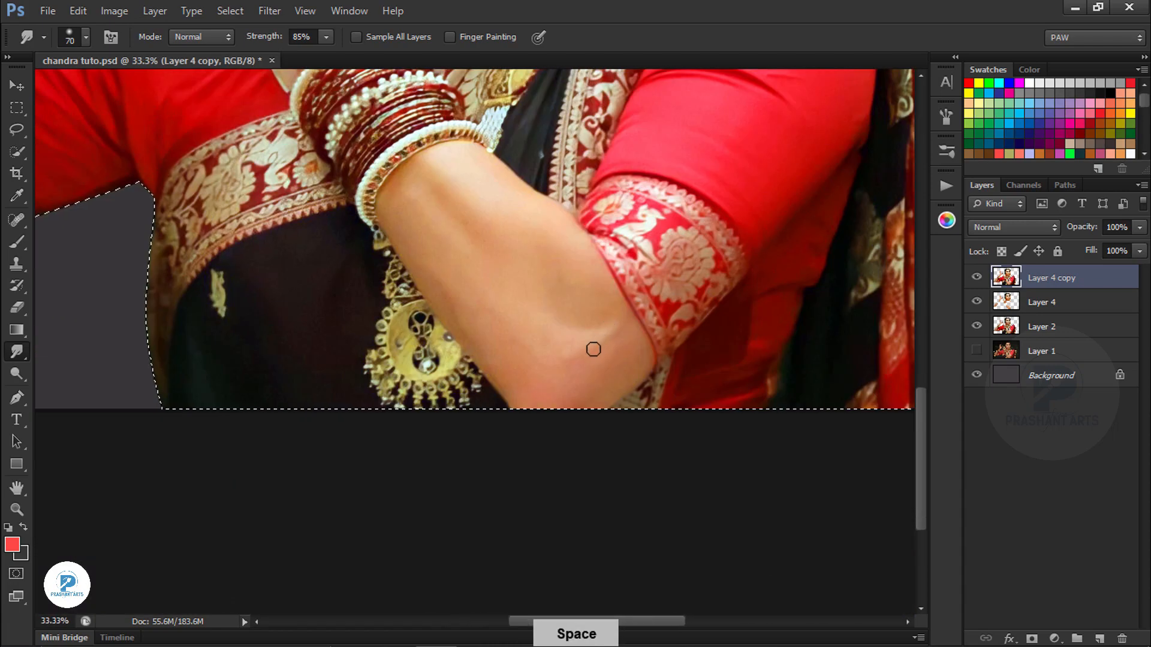
key(ctrl+plus)
key(ctrl+plus)
key(bracketright)
key(bracketright)
key(bracketright)
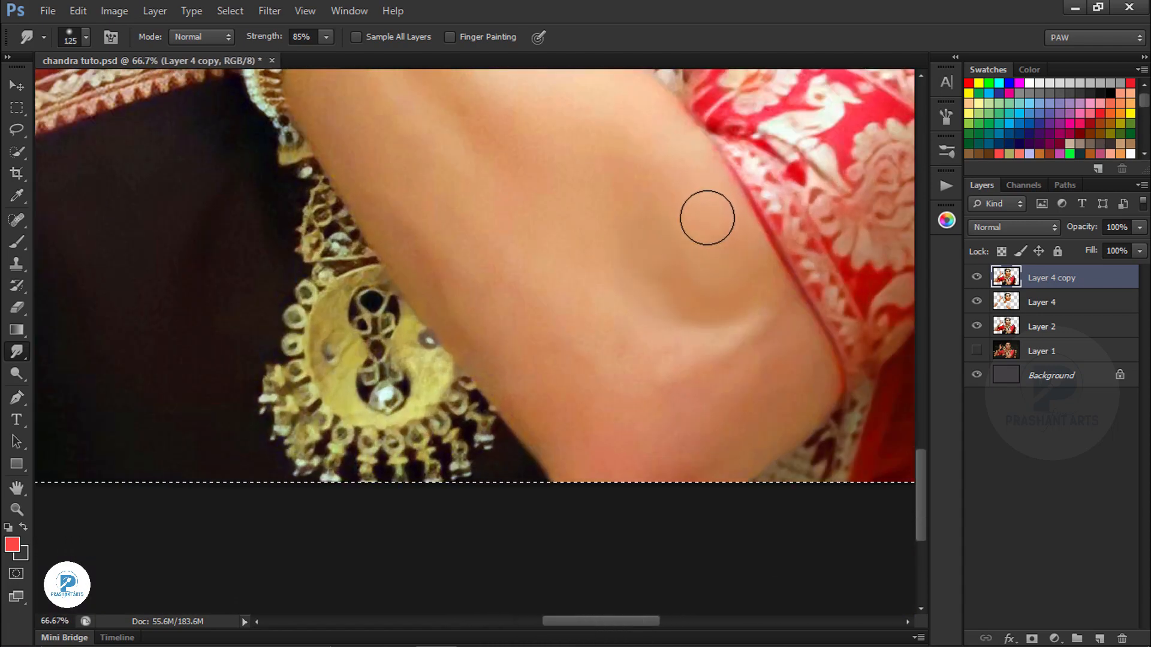
key(bracketleft)
key(bracketleft)
key(bracketleft)
key(bracketleft)
key(bracketright)
key(bracketright)
key(bracketright)
key(bracketright)
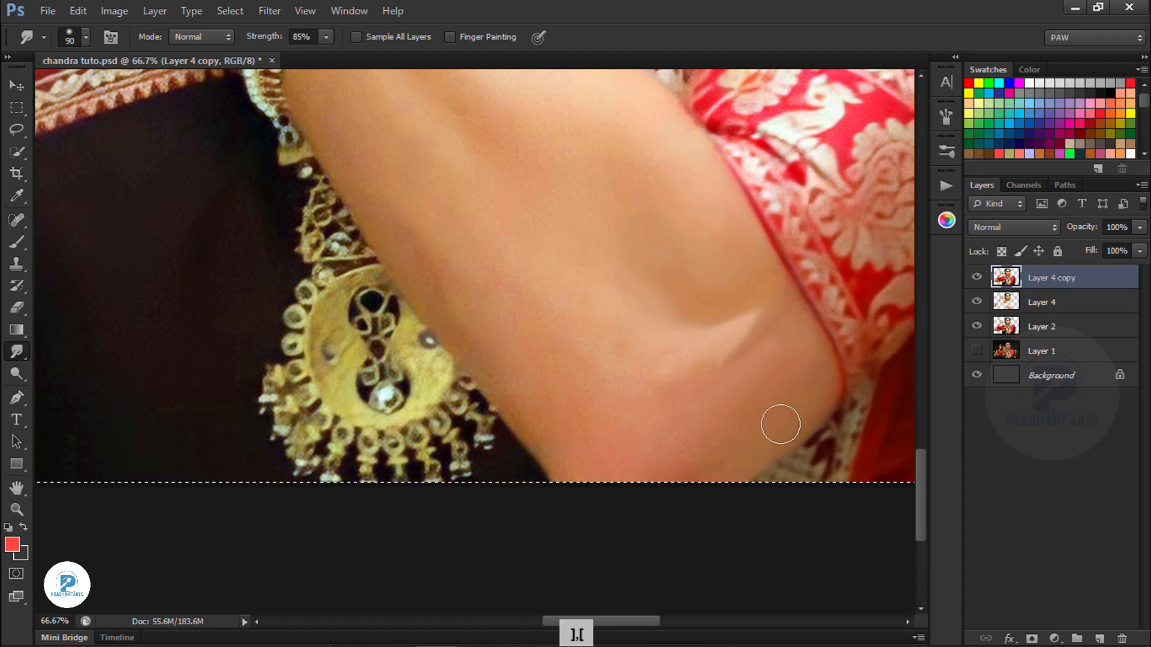
- Smudge the front forearm from the elbow up along the pendant side with an 80 to 125 px brush
scroll(609, 386, up, 3)
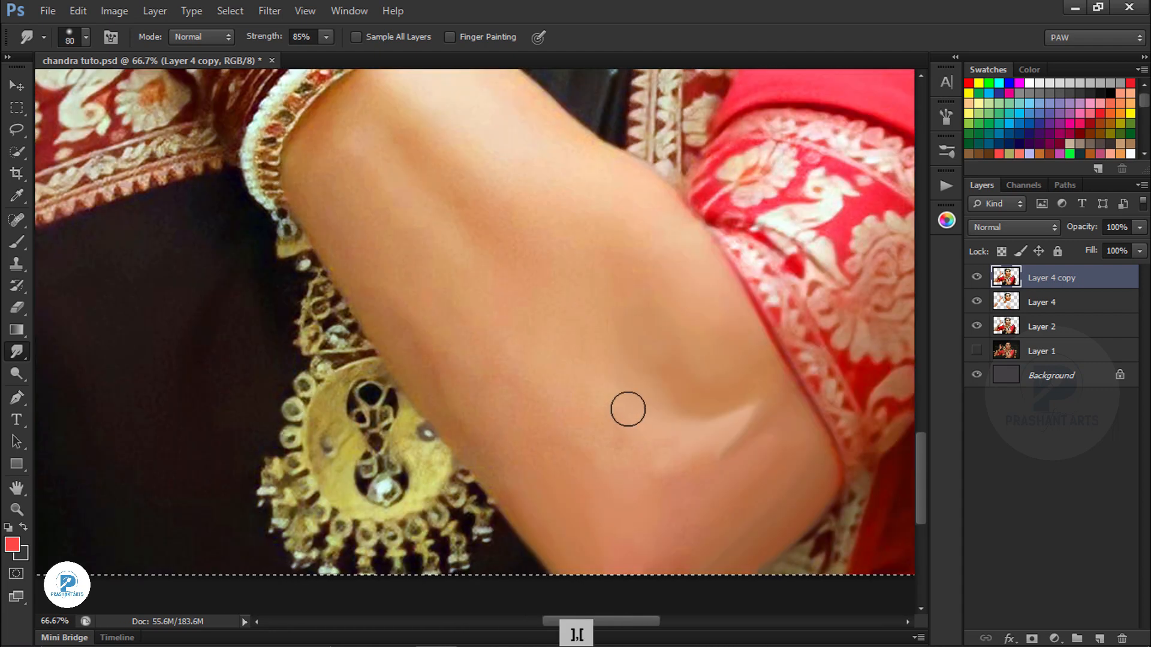
key(bracketleft)
key(bracketleft)
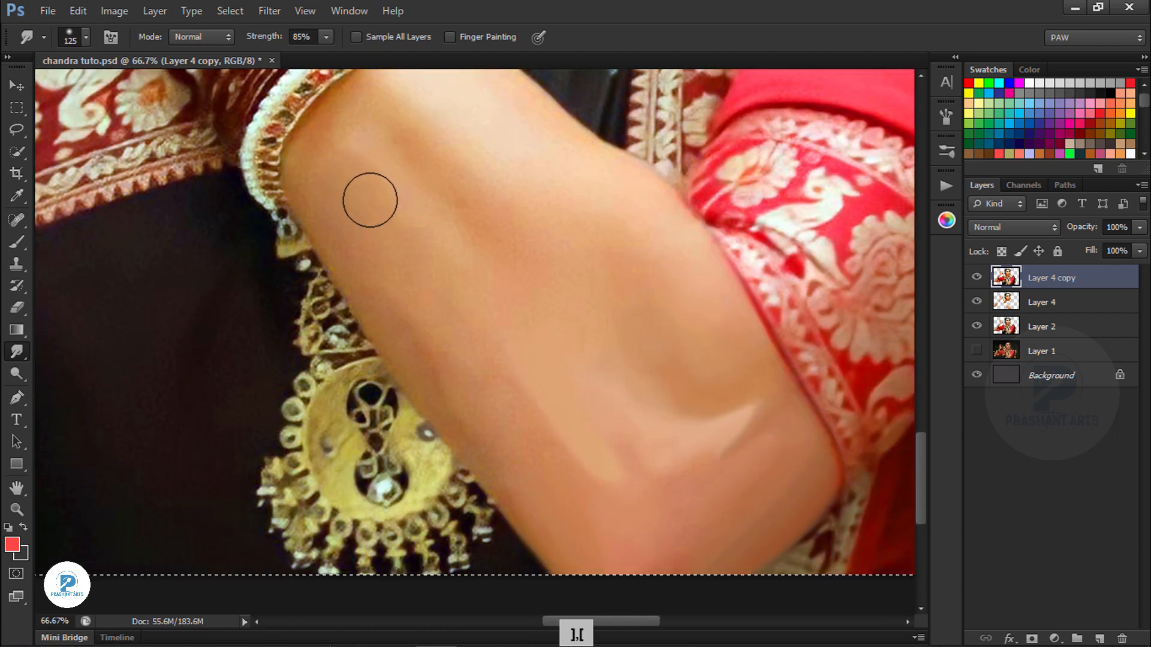
key(bracketright)
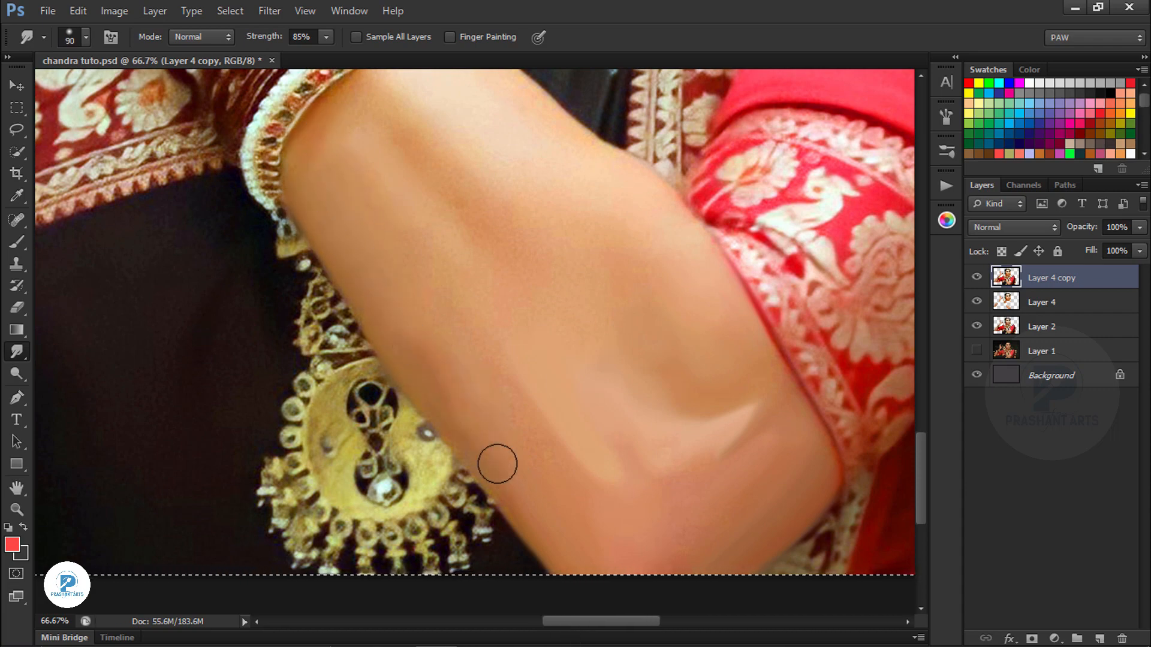
key(bracketright)
key(bracketright)
key(bracketright)
key(bracketright)
key(bracketleft)
key(bracketleft)
key(bracketleft)
- Smudge the light band below the front arm's bangles and the skin beside it with a 45 to 175 px brush
scroll(341, 265, up, 3)
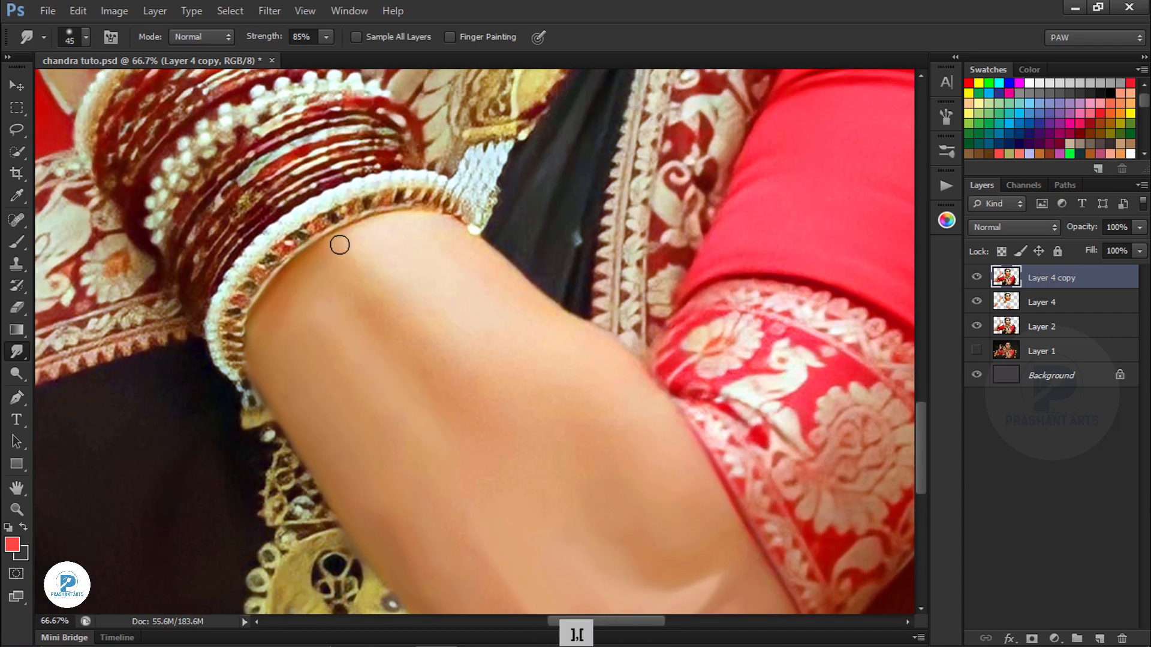
key(bracketright)
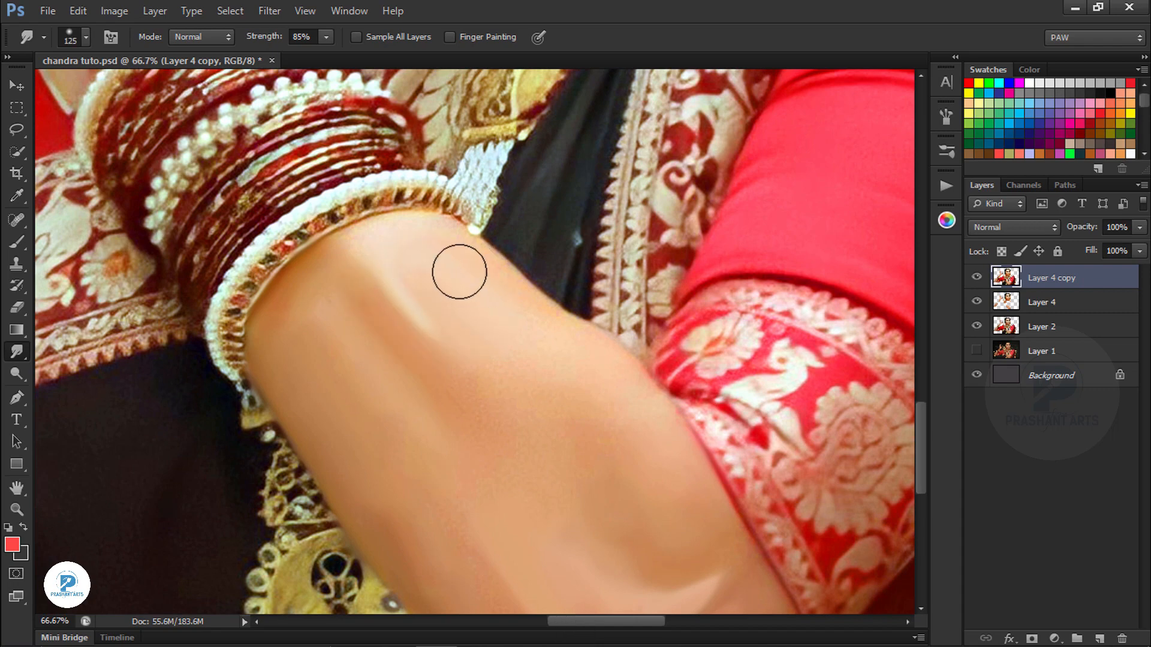
key(bracketleft)
key(bracketleft)
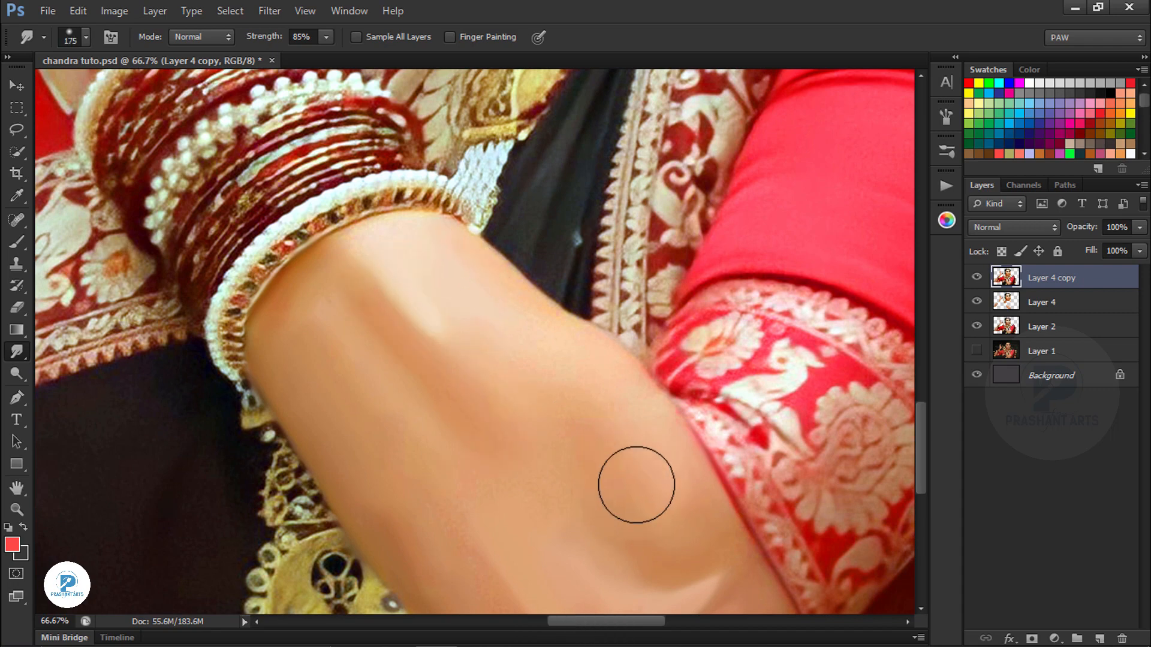
key(bracketleft)
key(bracketleft)
key(bracketleft)
key(bracketleft)
key(bracketleft)
- Smudge the front forearm's upper edge toward the patterned sleeve border with an 80 to 100 px brush and undo the last stroke
key(space)
drag(524, 324, 380, 356)
key(bracketright)
key(bracketright)
key(bracketright)
drag(466, 397, 498, 426)
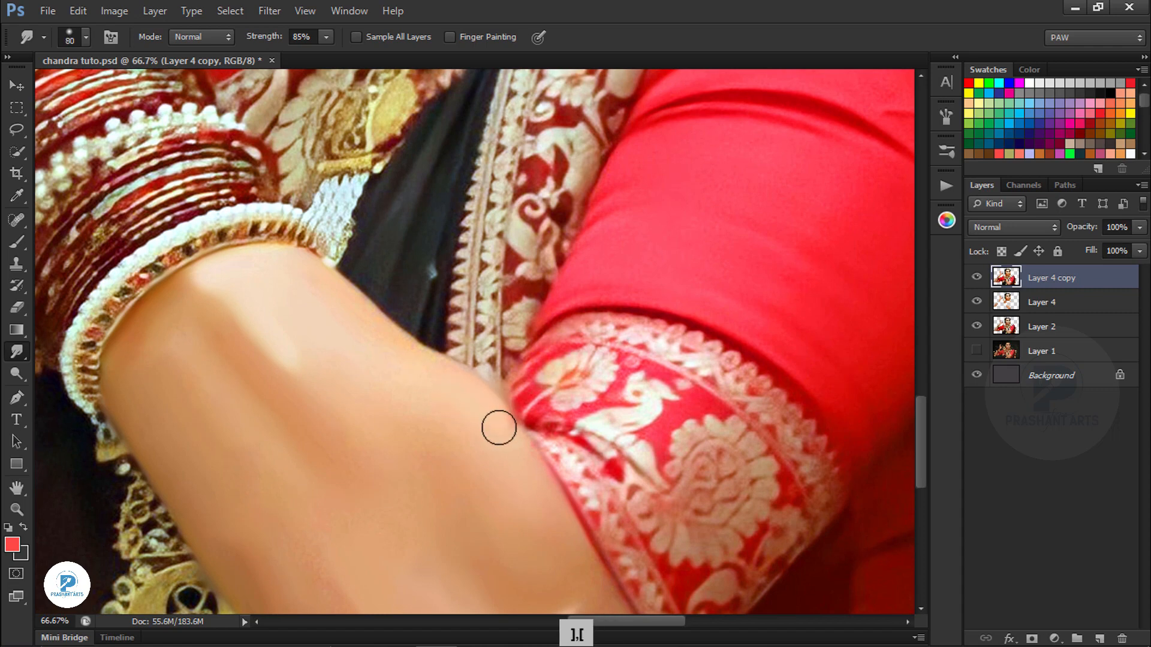
mouse_move(429, 446)
mouse_down()
mouse_move(408, 411)
mouse_move(411, 468)
mouse_up()
key(ctrl+alt+z)
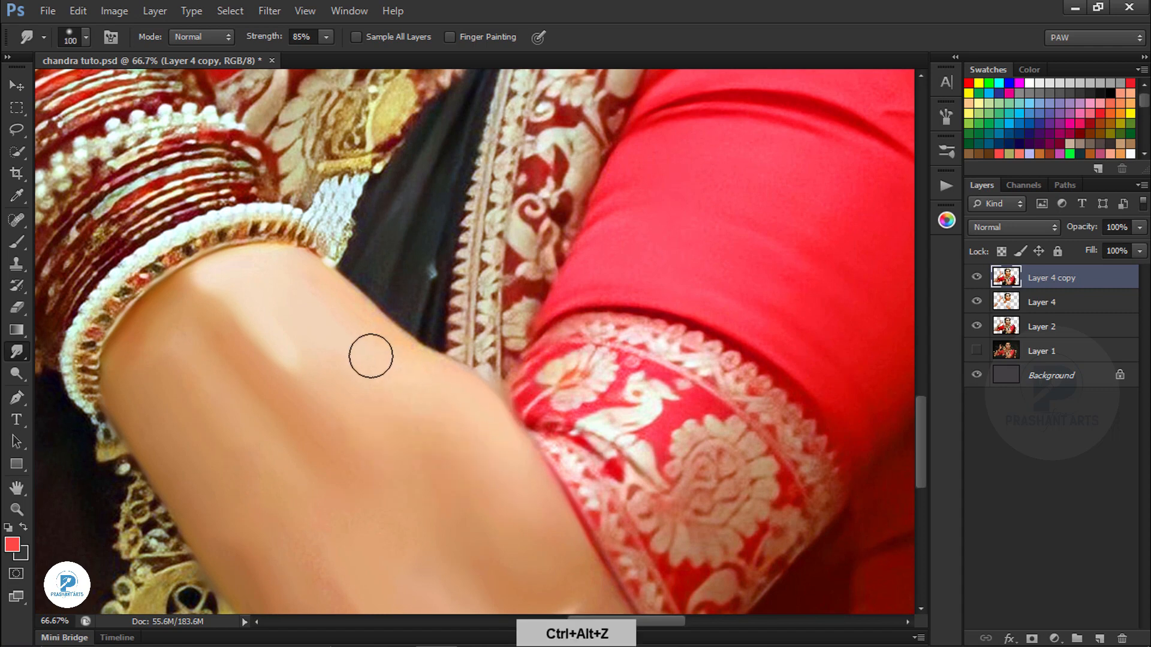
key(bracketleft)
key(bracketleft)
key(bracketleft)
key(bracketleft)
- Check the smudged front arm in the whole portrait and up close around the elbow
key(ctrl+minus)
key(ctrl+minus)
key(ctrl+minus)
key(ctrl+minus)
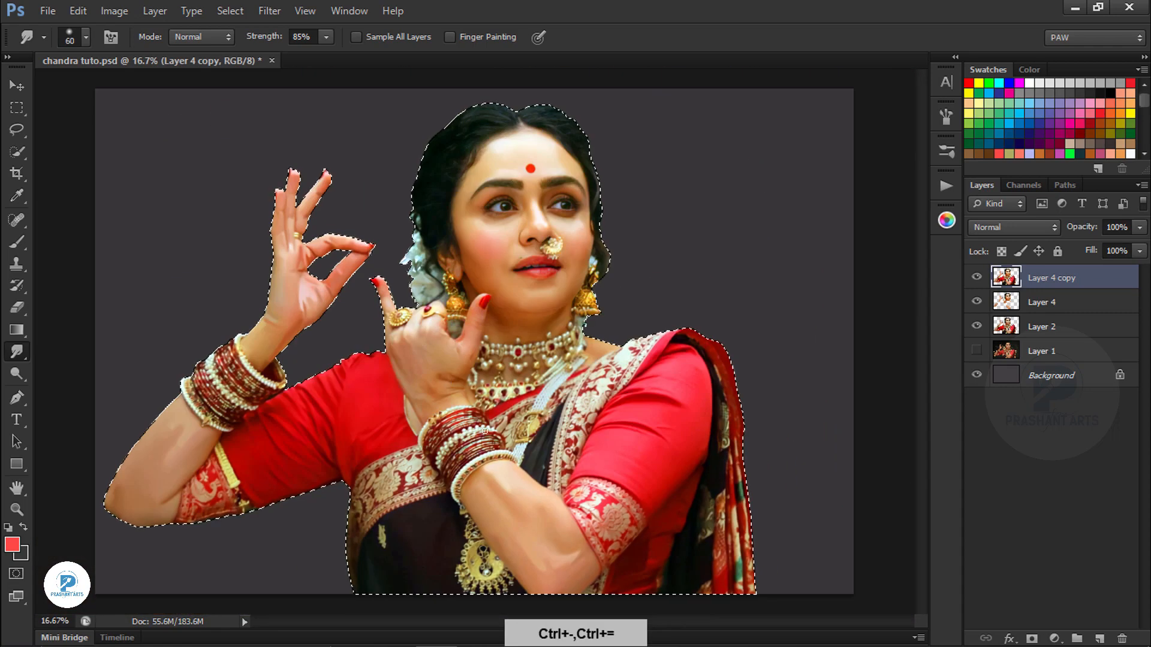
key(ctrl+plus)
key(ctrl+plus)
key(space)
drag(565, 591, 501, 414)
key(bracketright)
key(bracketright)
key(bracketright)
key(bracketleft)
key(ctrl+minus)
key(ctrl+minus)
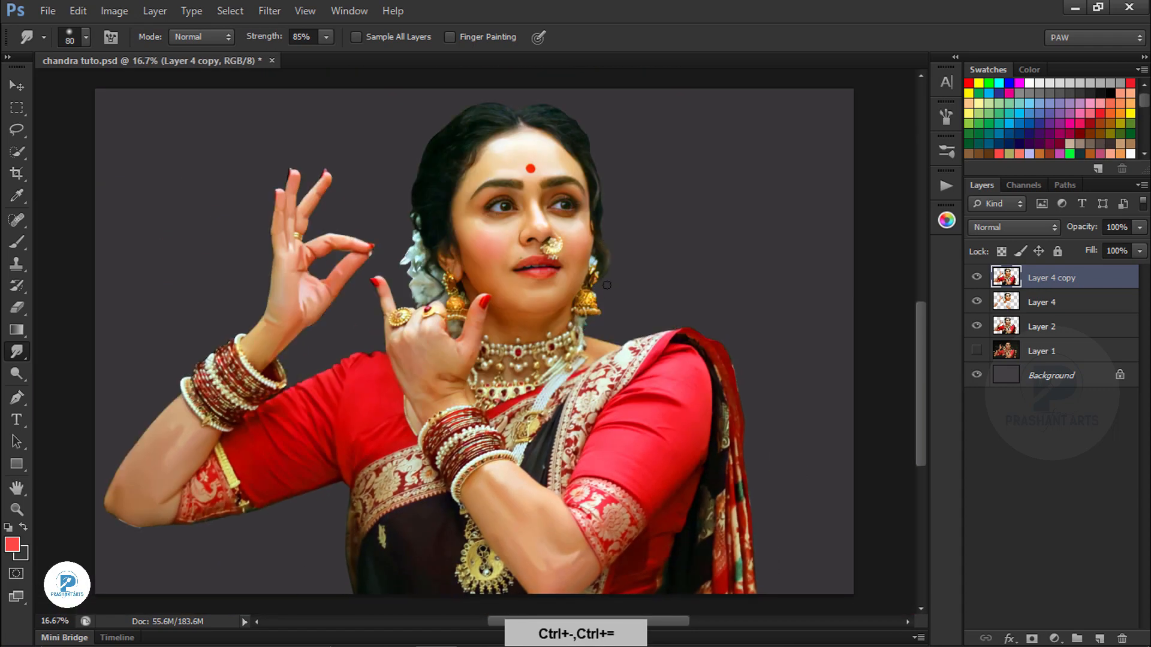
- Smudge the front hand's knuckles and the finger below the red-stone ring with a 40 to 60 px brush
key(ctrl+plus)
key(ctrl+plus)
key(ctrl+plus)
key(space)
drag(422, 353, 573, 257)
key(ctrl+plus)
key(bracketleft)
key(bracketleft)
key(bracketleft)
key(bracketleft)
key(bracketleft)
key(bracketleft)
key(space)
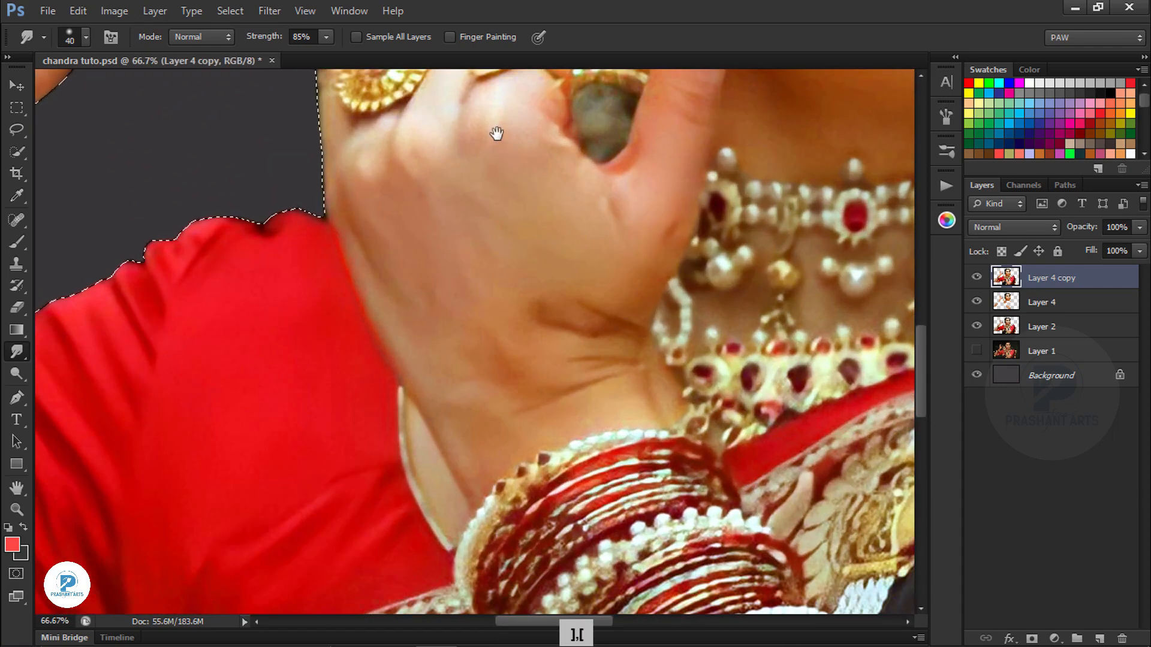
key(ctrl+plus)
mouse_move(496, 134)
mouse_down()
mouse_move(529, 268)
mouse_move(524, 315)
mouse_move(599, 247)
mouse_move(636, 289)
mouse_move(615, 290)
mouse_up()
key(bracketright)
key(bracketright)
key(bracketright)
key(bracketright)
key(bracketleft)
key(bracketleft)
key(bracketleft)
key(bracketleft)
key(bracketleft)
key(bracketleft)
key(bracketright)
key(bracketright)
key(bracketright)
key(bracketright)
key(bracketright)
drag(542, 315, 545, 343)
key(bracketright)
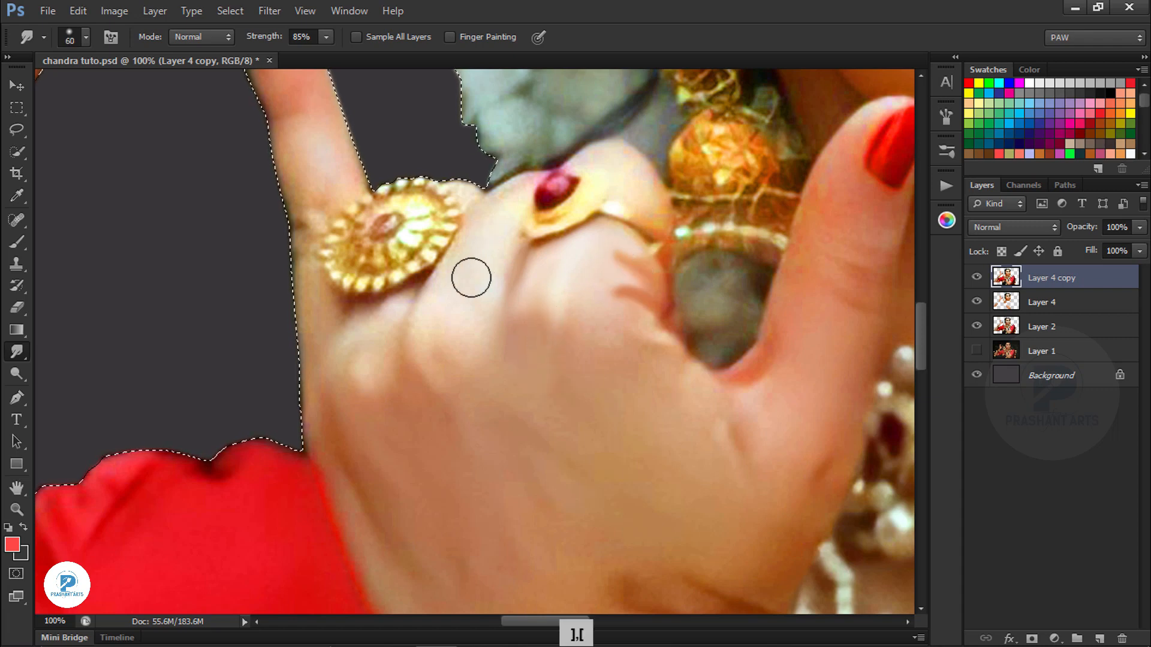
- Smudge the finger and knuckle between the two gold rings with a 45 to 60 px brush and undo the last stroke
drag(507, 224, 502, 300)
key(bracketleft)
drag(444, 351, 473, 344)
key(bracketleft)
drag(431, 273, 413, 359)
key(bracketleft)
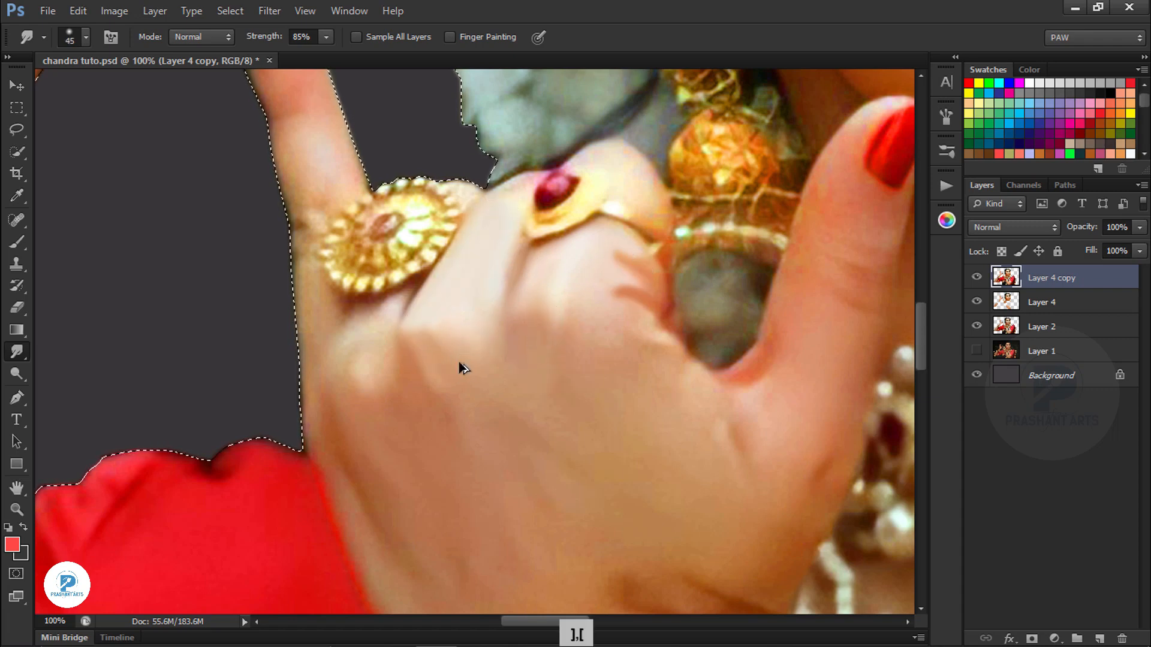
key(ctrl+alt+z)
- Smudge the finger edge along the dark gap beside the round gold ring with a 40 px brush
key(bracketleft)
key(bracketleft)
key(bracketleft)
drag(430, 301, 412, 324)
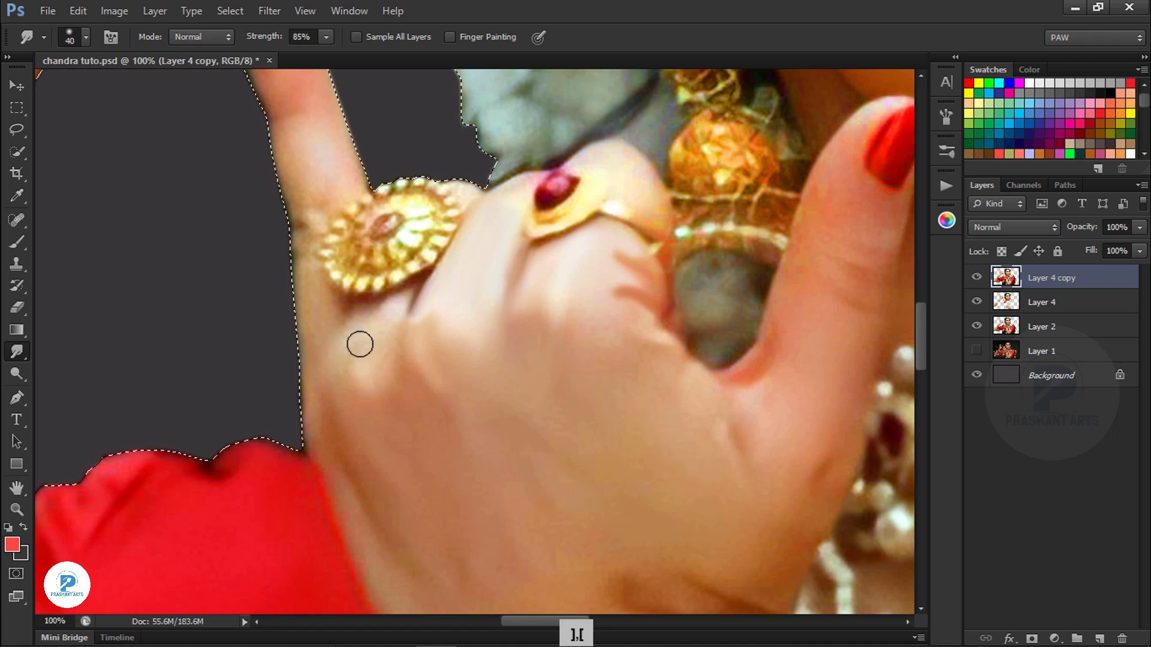
- Smudge the skin below the knuckles on the back of the front hand with a brush of up to 80 px
key(bracketright)
key(bracketright)
key(bracketright)
key(bracketright)
key(bracketright)
key(bracketright)
key(space)
drag(487, 581, 492, 413)
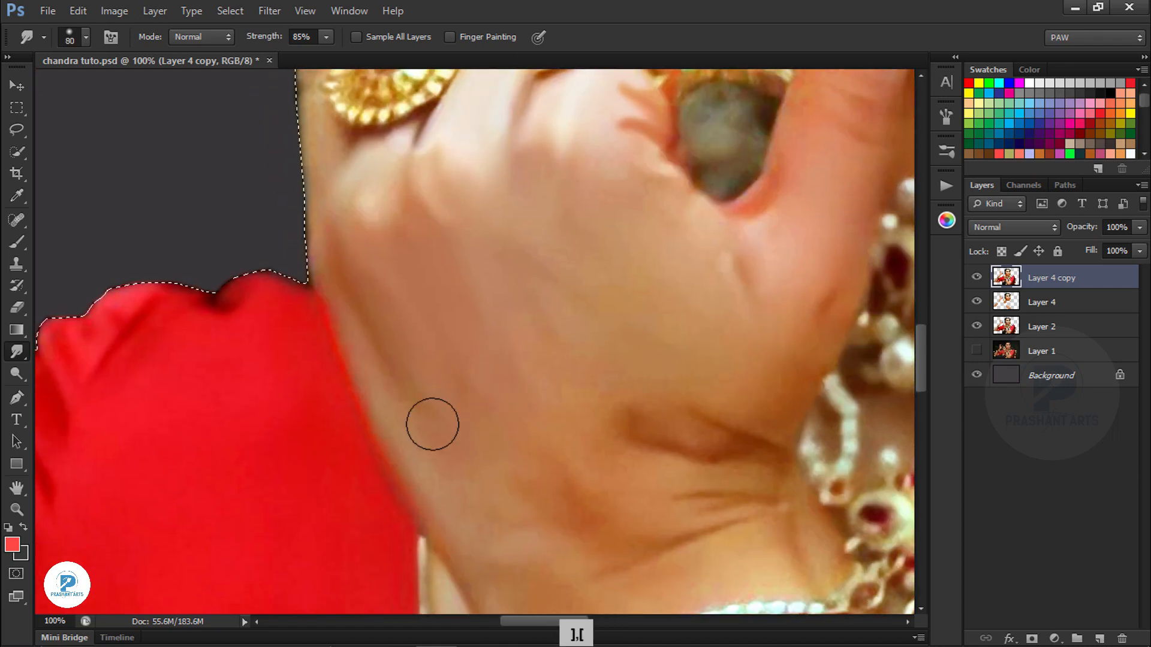
- Smudge the hand's shadow beside the red blouse and the middle of its back with a 50 to 80 px brush
key(bracketleft)
key(bracketleft)
key(bracketleft)
key(bracketright)
drag(413, 404, 454, 468)
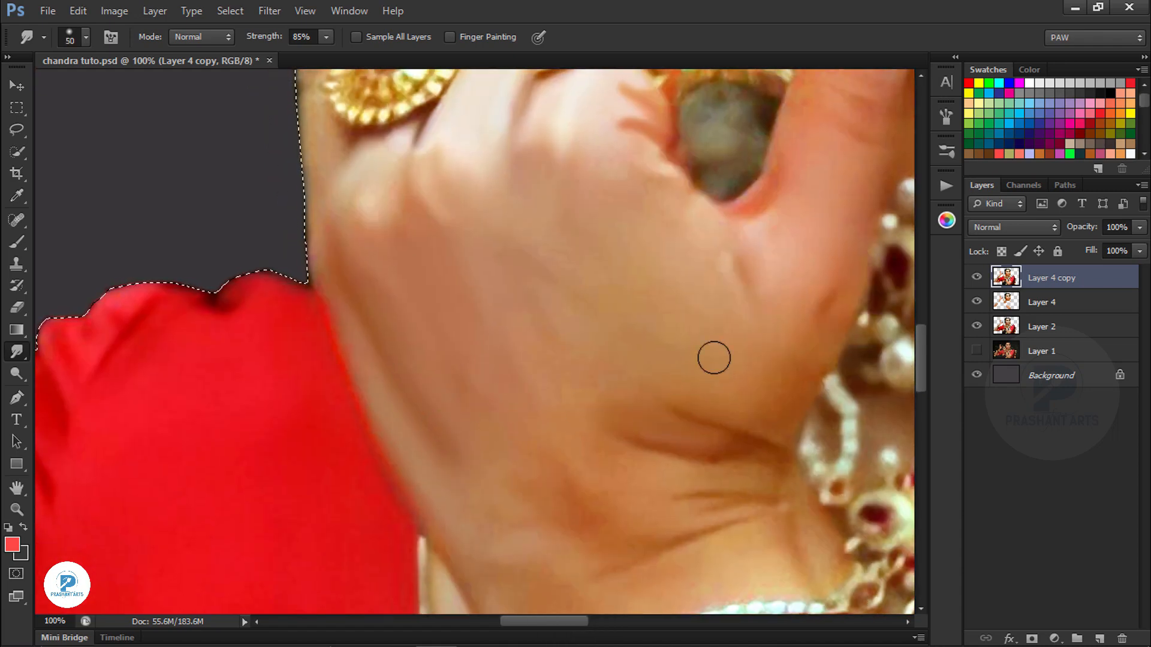
key(bracketright)
key(bracketright)
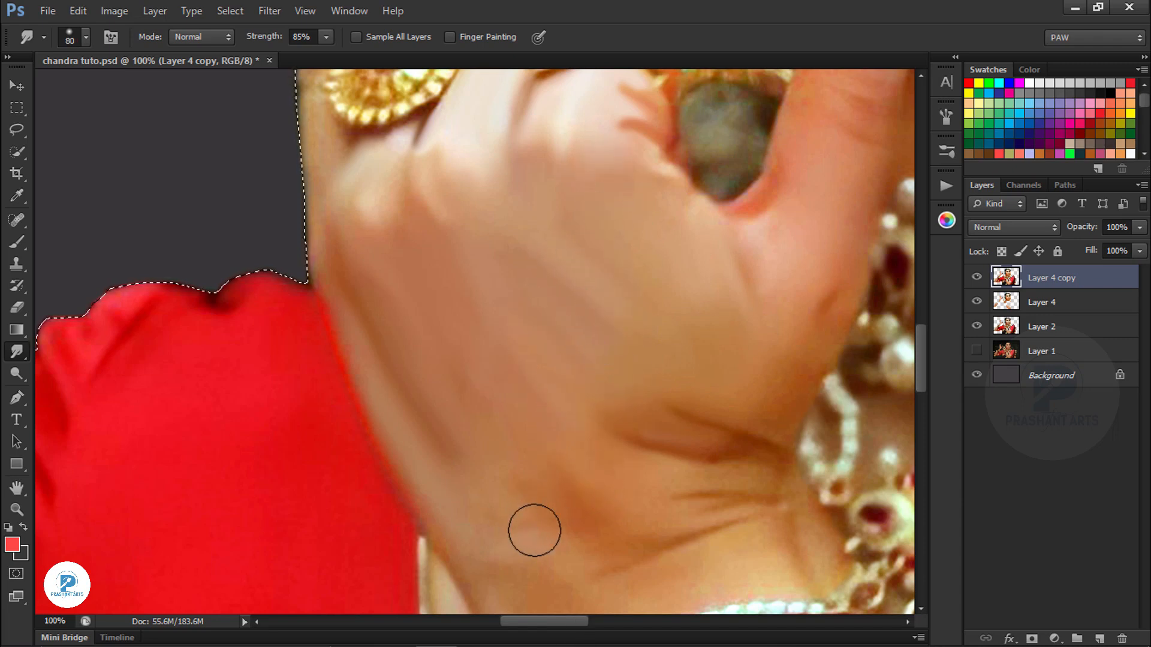
- Smudge the skin at the base of the front hand's thumb with a 30 px brush
drag(680, 244, 524, 352)
key(bracketleft)
key(bracketleft)
key(bracketleft)
key(bracketleft)
key(bracketleft)
drag(619, 321, 633, 291)
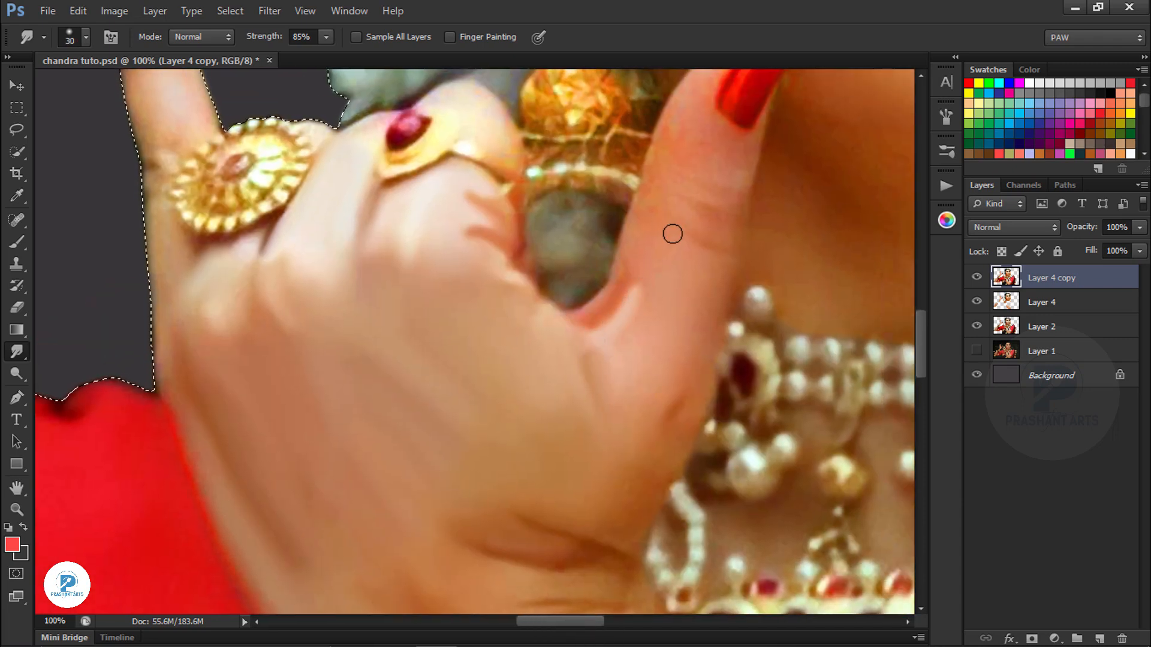
- Smudge the thumb's joint creases and the skin below them with a 25 to 50 px brush
drag(673, 234, 539, 341)
key(bracketright)
key(bracketleft)
key(bracketleft)
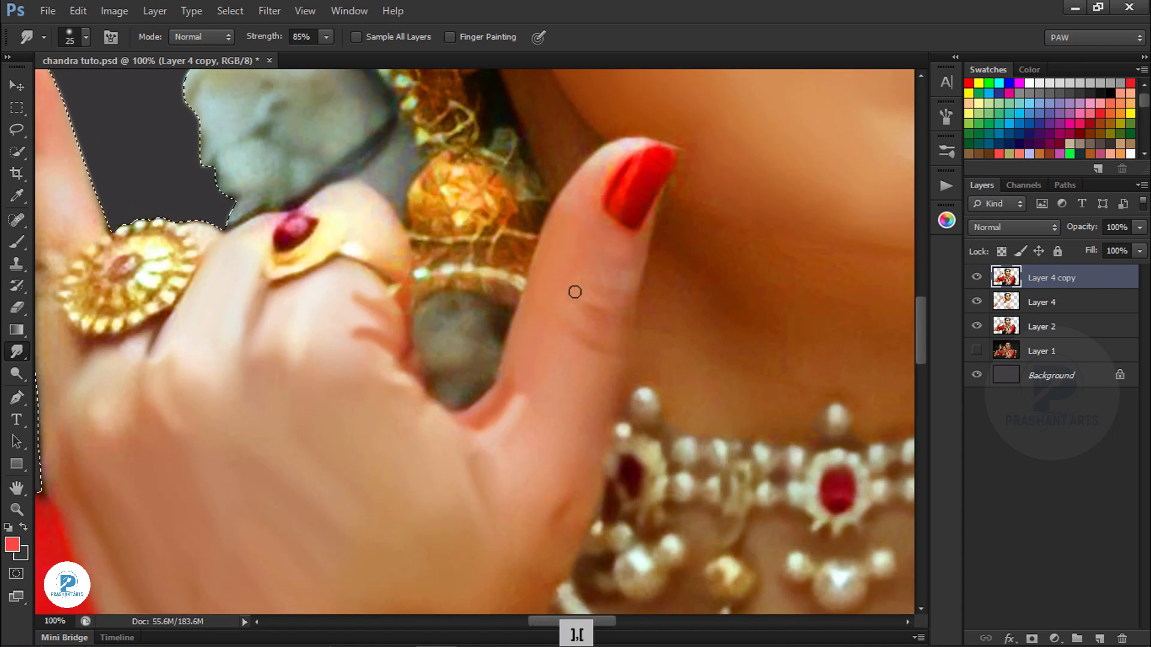
mouse_move(574, 293)
mouse_down()
mouse_move(607, 306)
mouse_move(617, 281)
mouse_move(615, 333)
mouse_move(566, 341)
mouse_up()
key(bracketright)
key(bracketright)
key(bracketright)
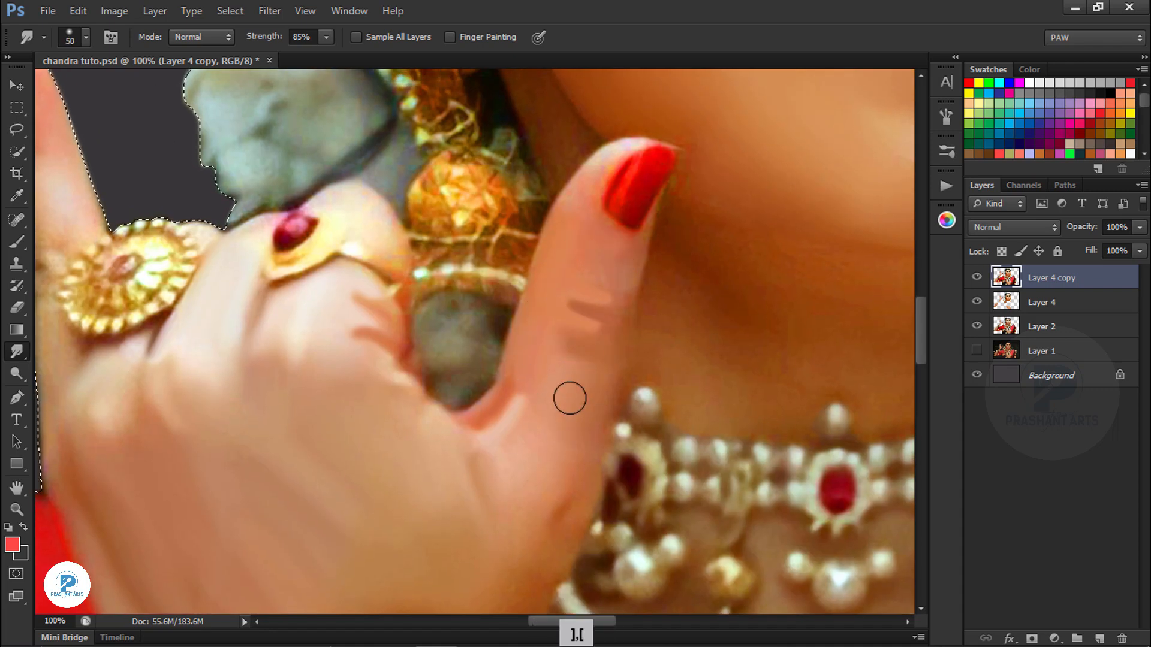
- Smudge the lower thumb base and the wrist creases above the bangles with a 35 to 40 px brush
drag(558, 483, 563, 341)
drag(524, 476, 461, 460)
key(bracketleft)
key(bracketleft)
key(bracketleft)
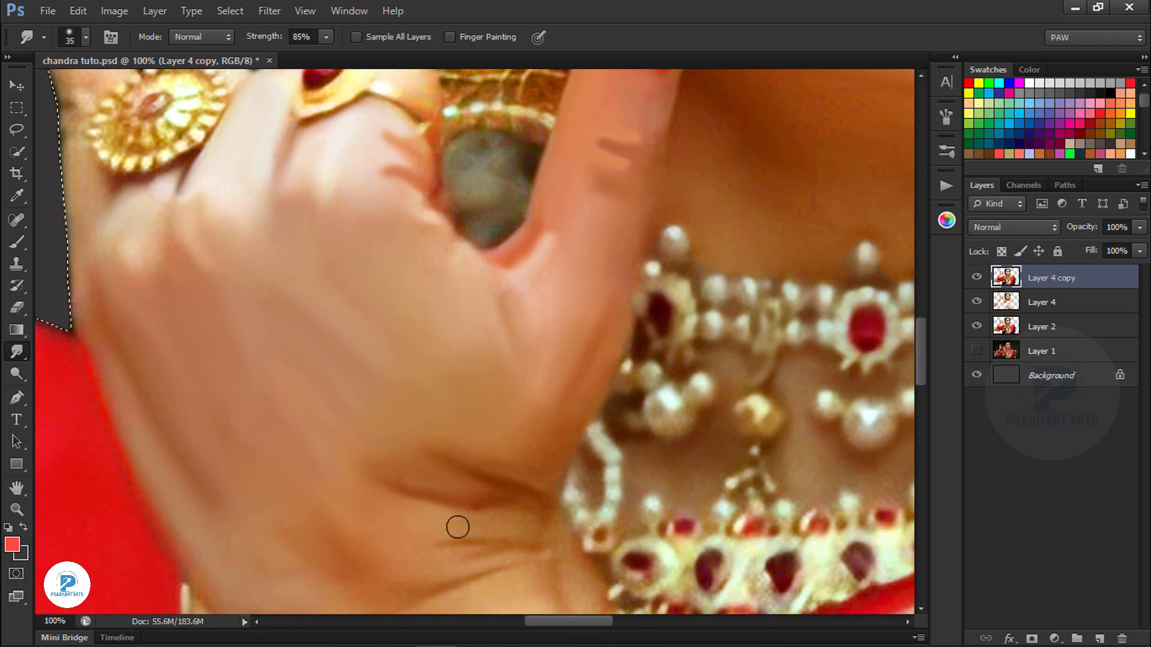
drag(422, 554, 497, 536)
key(bracketright)
- Smudge the thumb tip around the red nail with a brush of about 40 px
drag(540, 278, 513, 538)
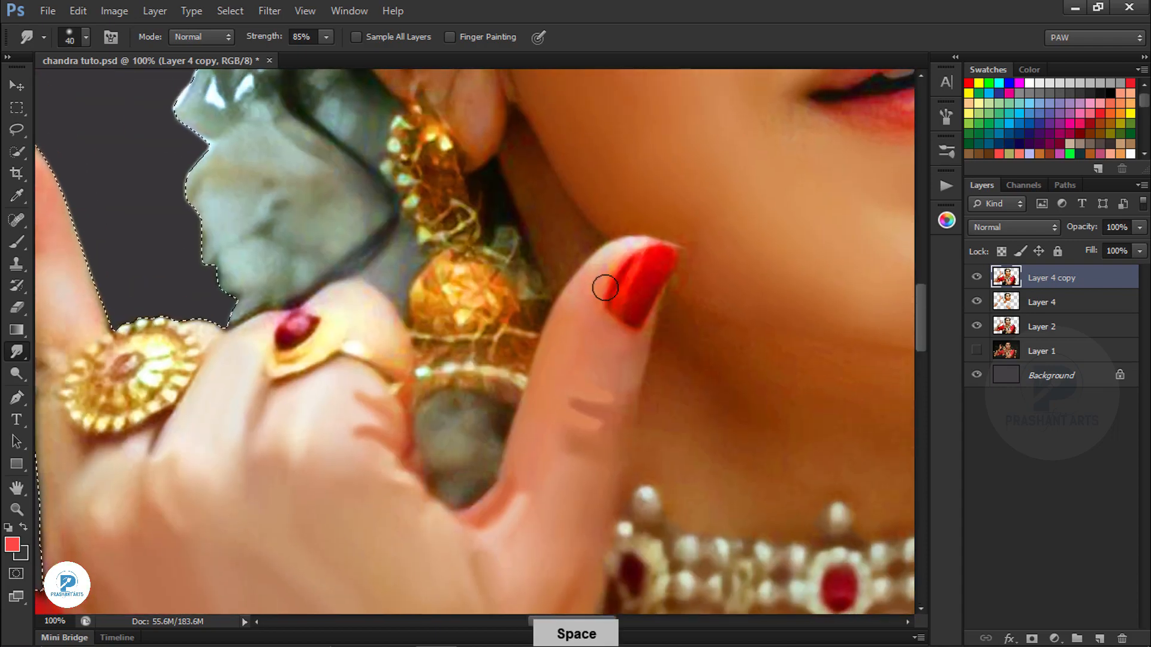
key(bracketright)
key(bracketright)
key(bracketleft)
key(bracketleft)
key(bracketleft)
key(bracketleft)
- Smudge the front hand's little finger between the red nail and the round gold ring with a 35 to 45 px brush
key(ctrl+minus)
key(ctrl+minus)
mouse_move(335, 384)
mouse_down()
mouse_move(443, 217)
mouse_move(502, 437)
mouse_up()
key(ctrl+equal)
key(ctrl+equal)
key(bracketright)
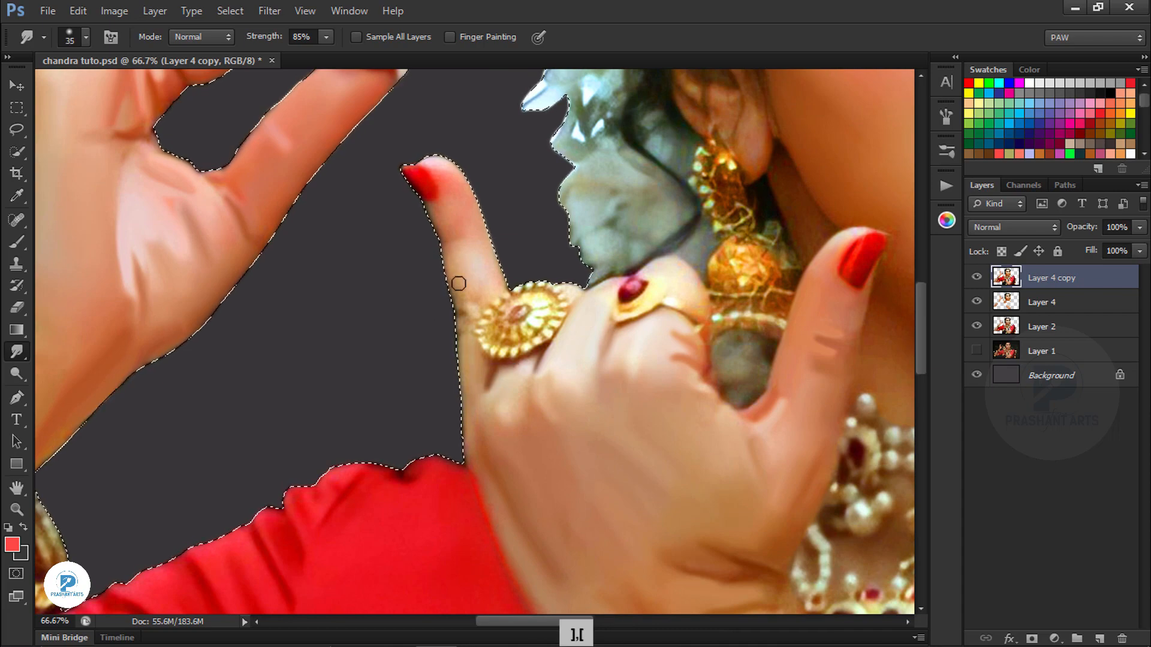
key(bracketright)
key(bracketright)
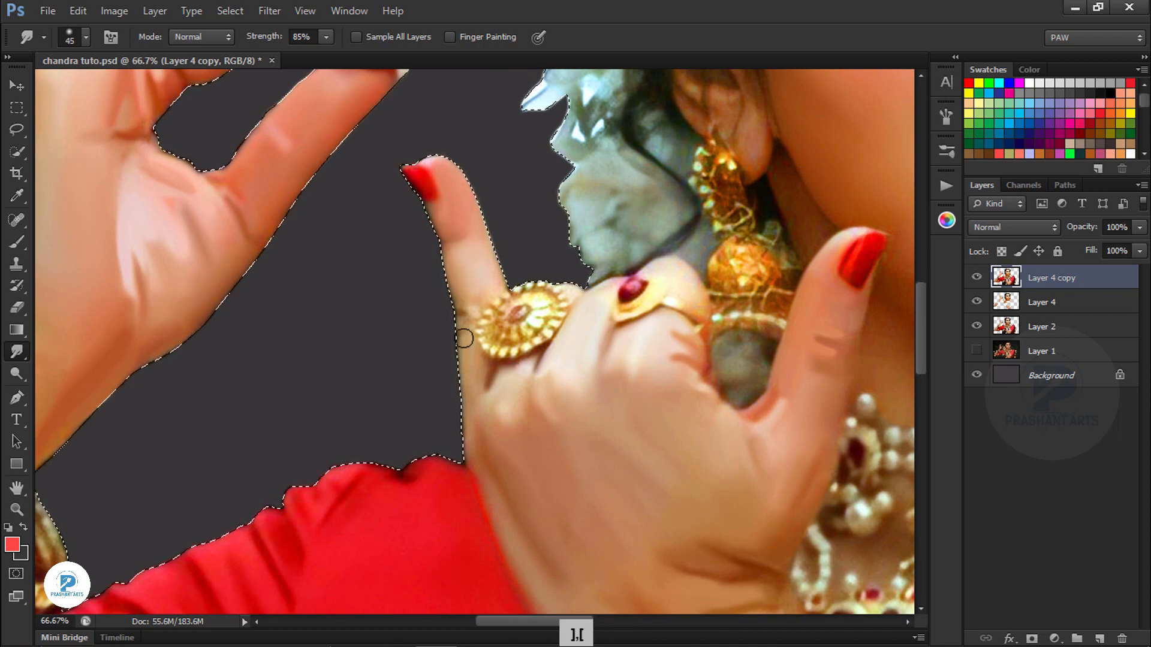
- Smudge the neck skin between the chin and the pearl necklace with a 45 to 60 px brush
key(ctrl+minus)
key(ctrl+minus)
key(ctrl+equal)
key(ctrl+minus)
key(ctrl+minus)
key(ctrl+minus)
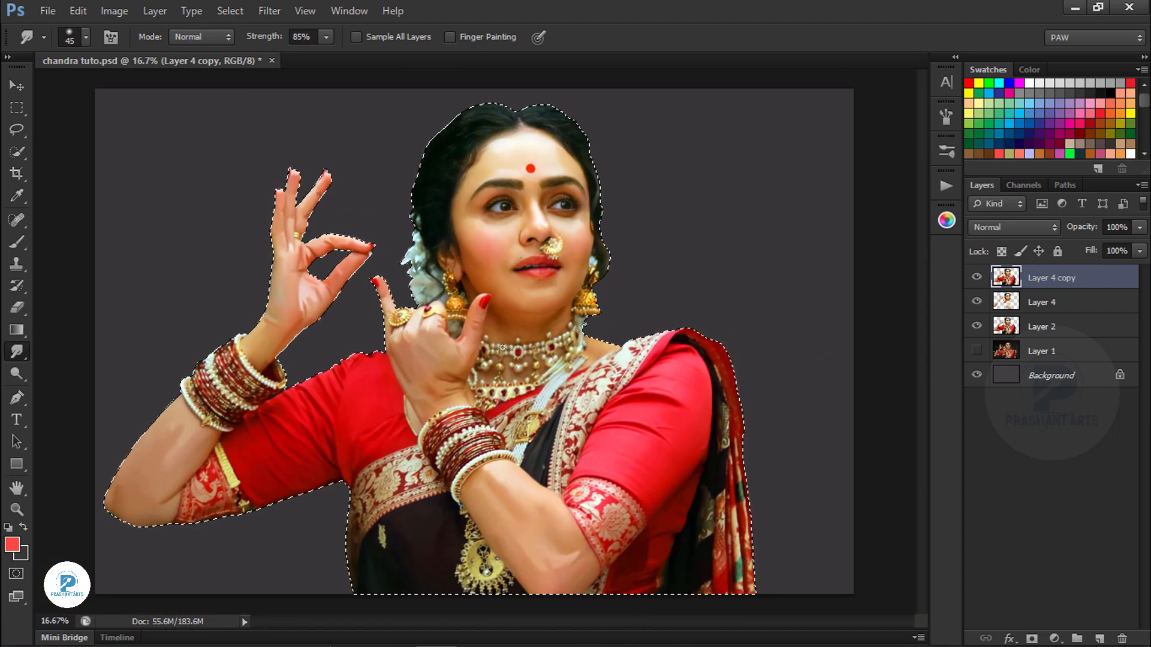
key(ctrl+equal)
key(ctrl+equal)
key(ctrl+equal)
drag(664, 252, 552, 300)
key(ctrl+equal)
key(ctrl+equal)
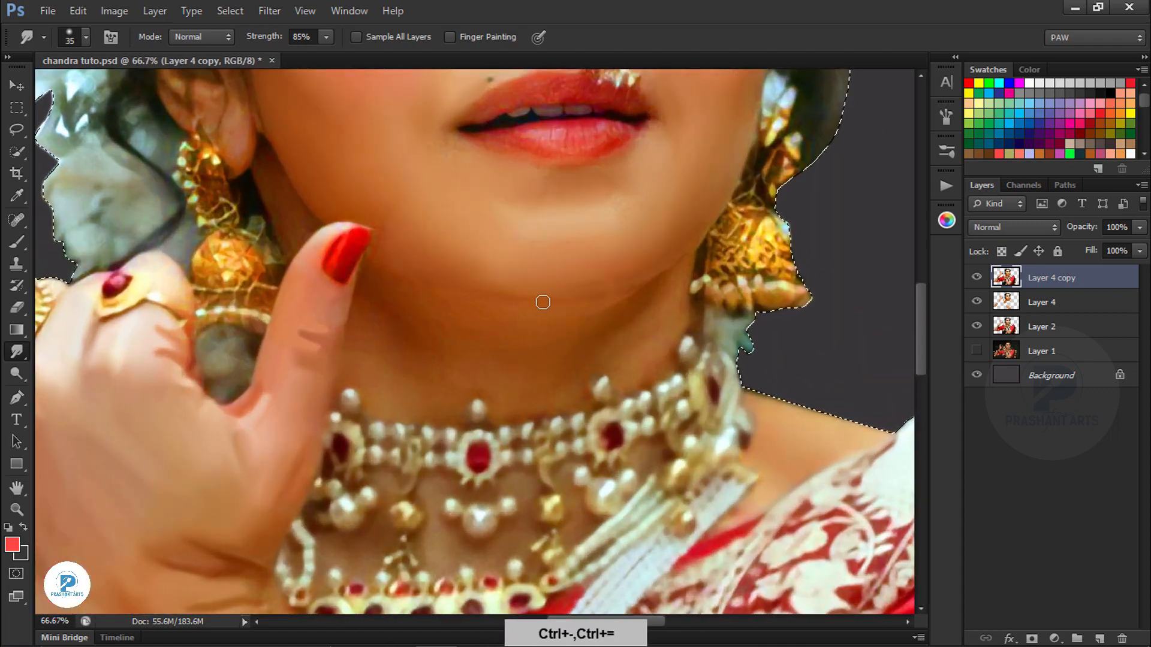
key(bracketleft)
key(bracketleft)
key(bracketleft)
key(bracketleft)
key(bracketleft)
key(ctrl+alt+z)
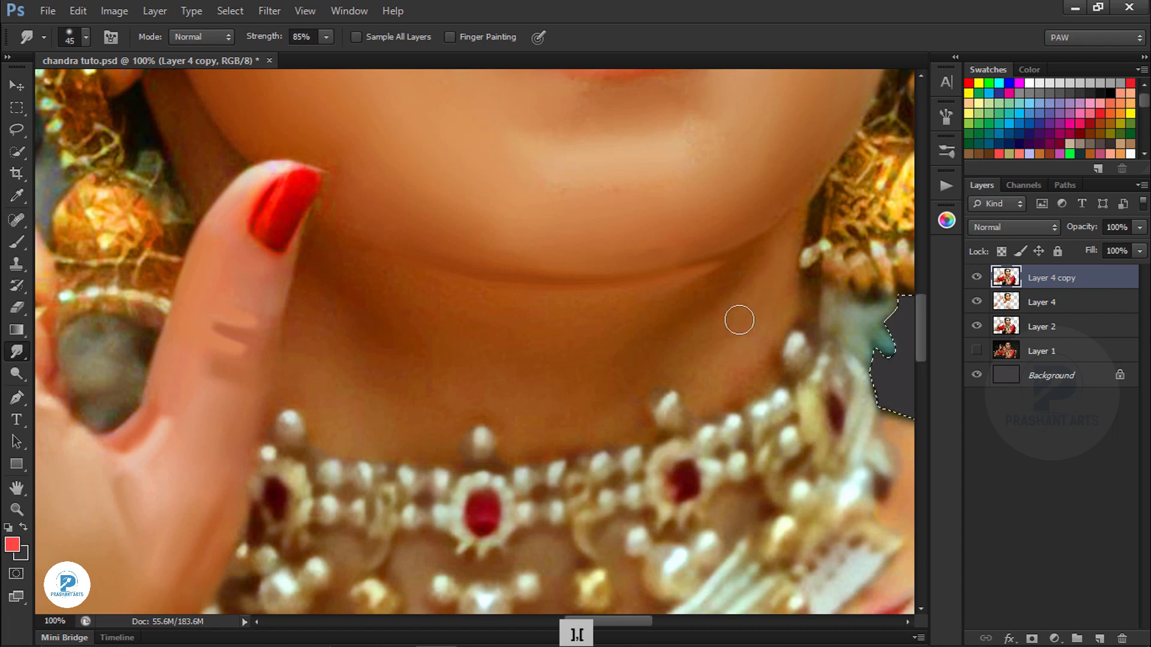
key(ctrl+alt+z)
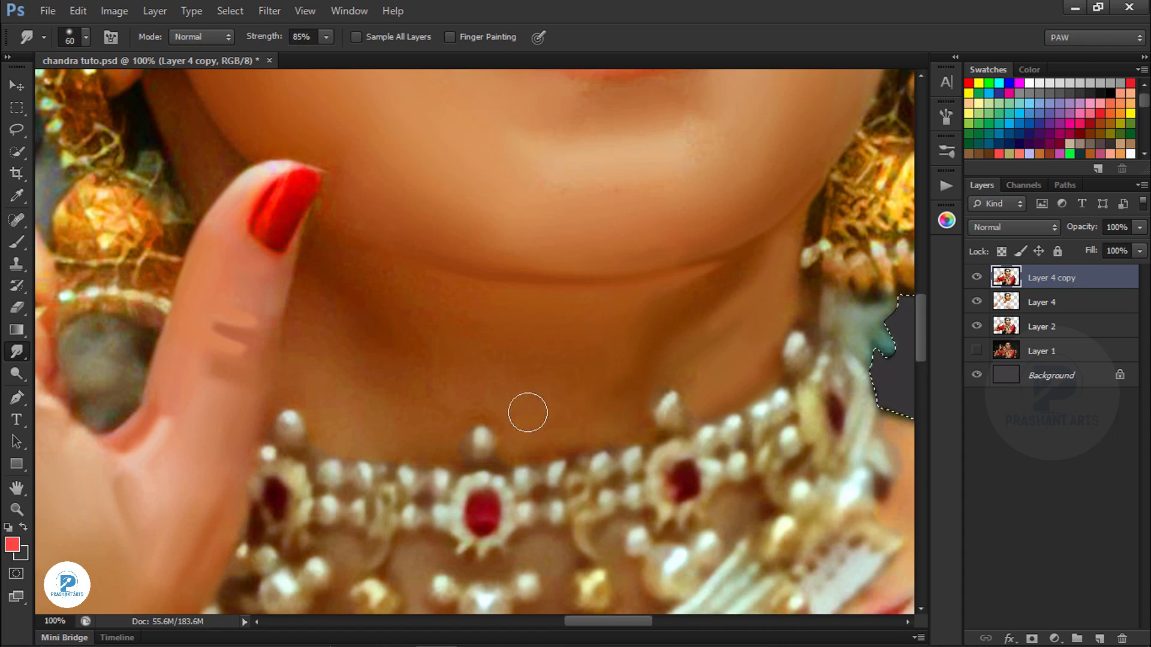
- Smudge the chin's lower contour with a 20 px brush and the neck shadows beside the thumb with a 60 to 70 px brush
drag(341, 236, 470, 271)
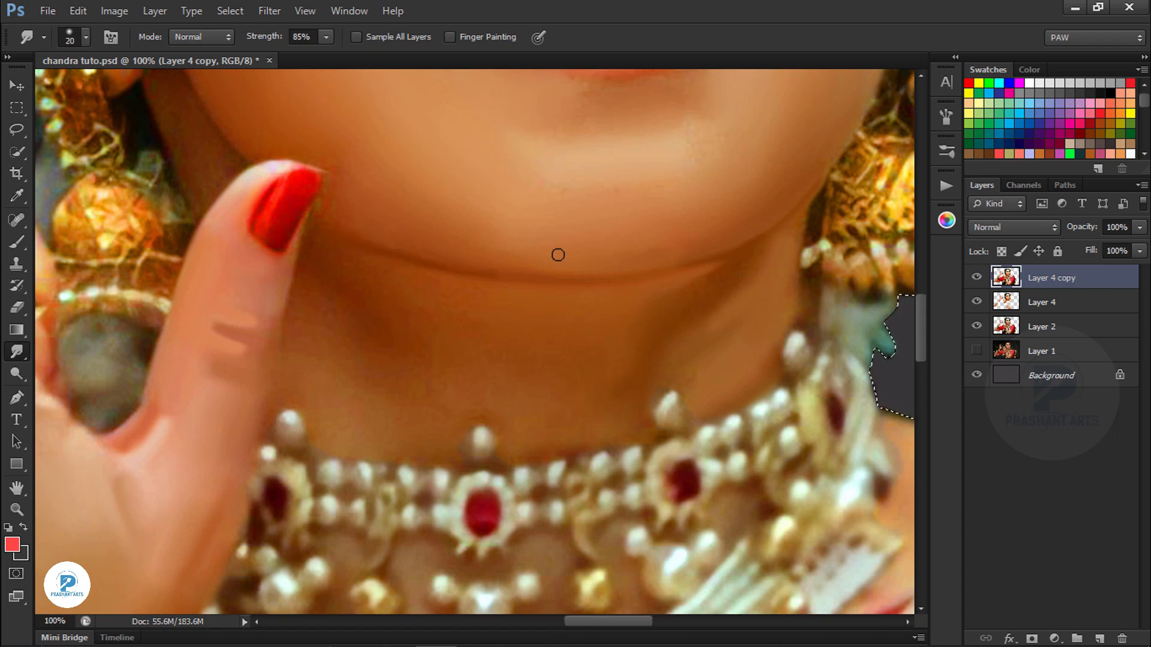
key(bracketright)
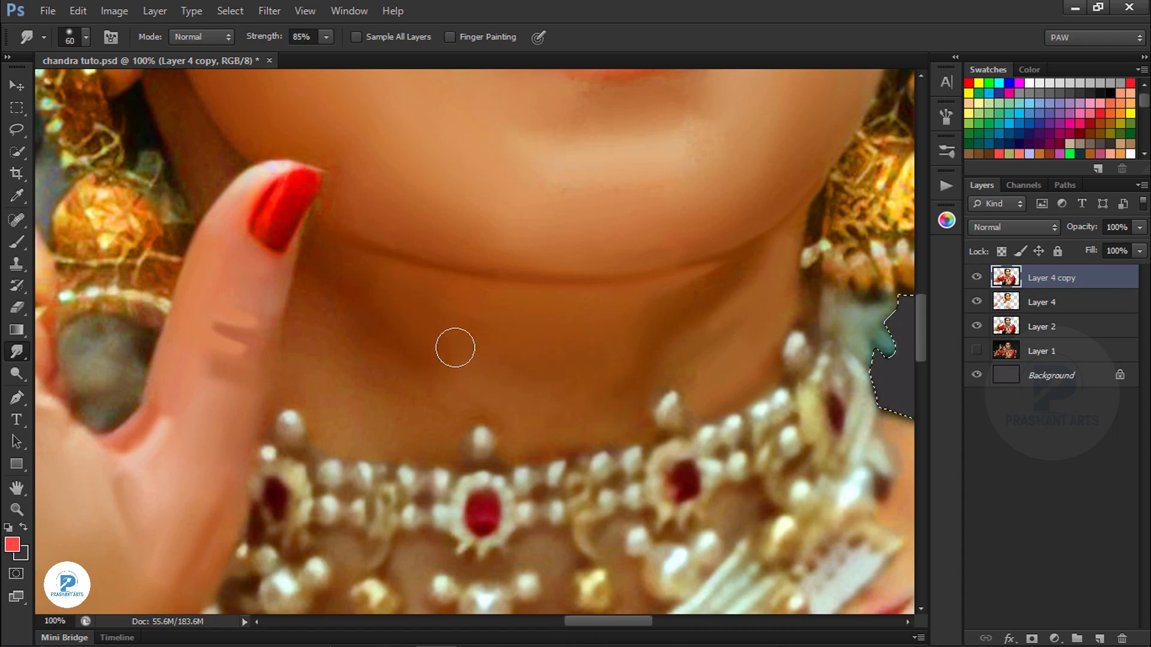
drag(455, 347, 437, 405)
key(bracketleft)
key(bracketleft)
key(bracketright)
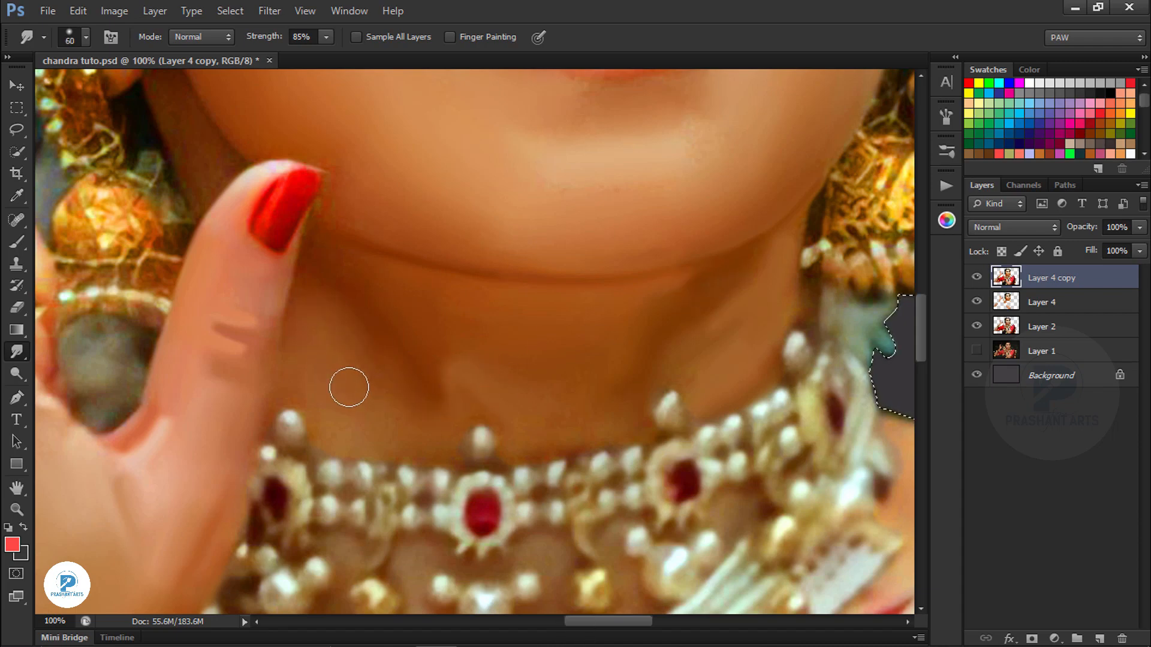
key(bracketright)
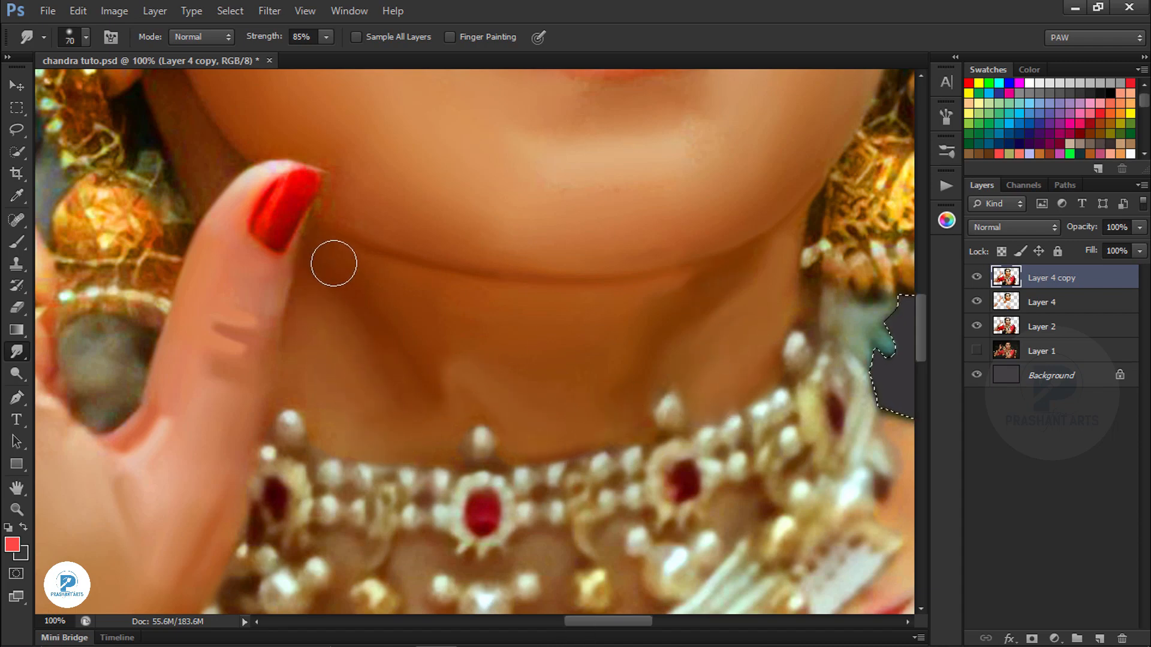
- Smudge the upper lip's outline from the mole to the nose ring with a 10 to 15 px brush
key(ctrl+minus)
drag(591, 200, 497, 457)
key(ctrl+equal)
key(bracketleft)
key(bracketleft)
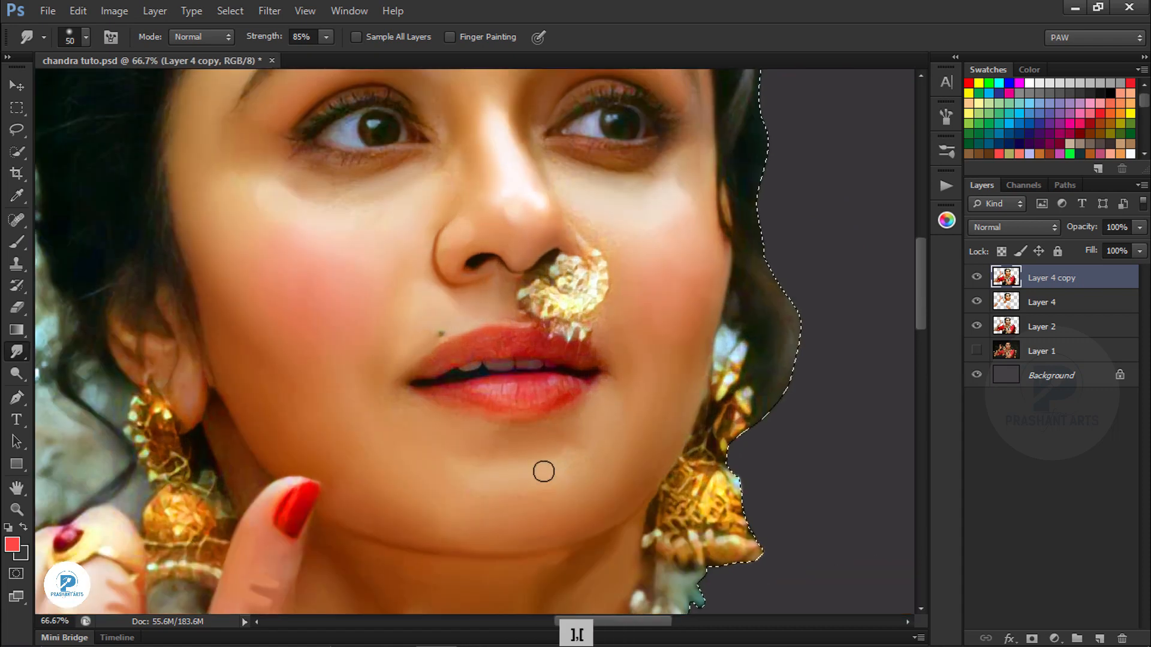
key(ctrl+equal)
key(ctrl+equal)
key(bracketleft)
key(bracketleft)
key(bracketleft)
key(bracketleft)
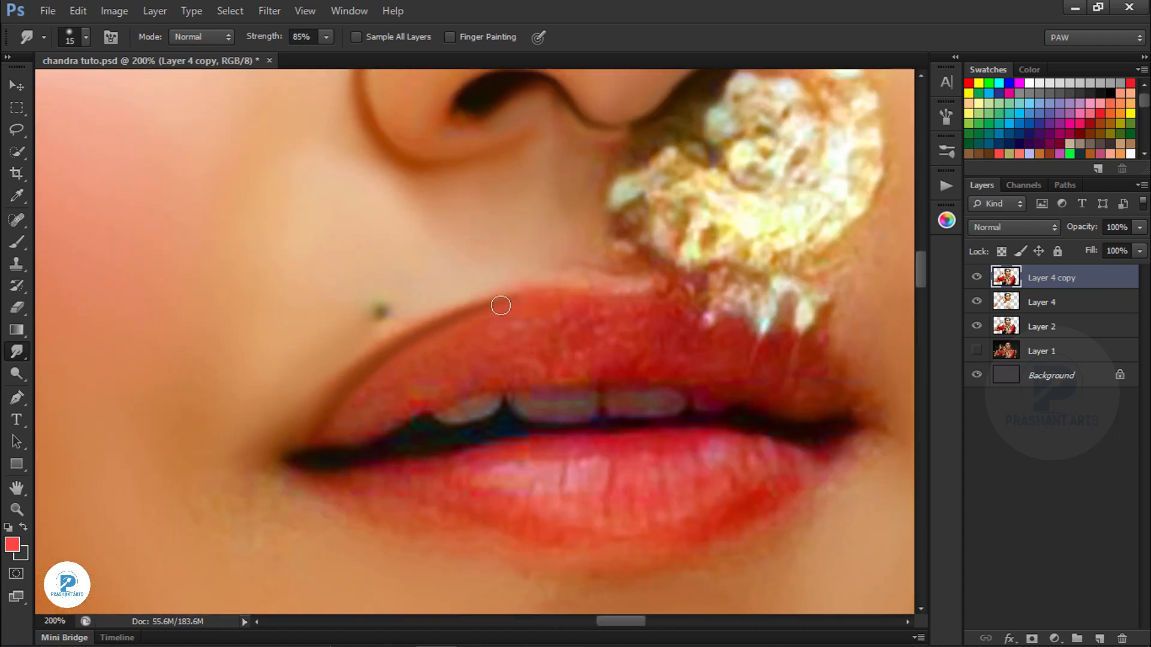
key(ctrl+alt+z)
key(bracketleft)
key(bracketleft)
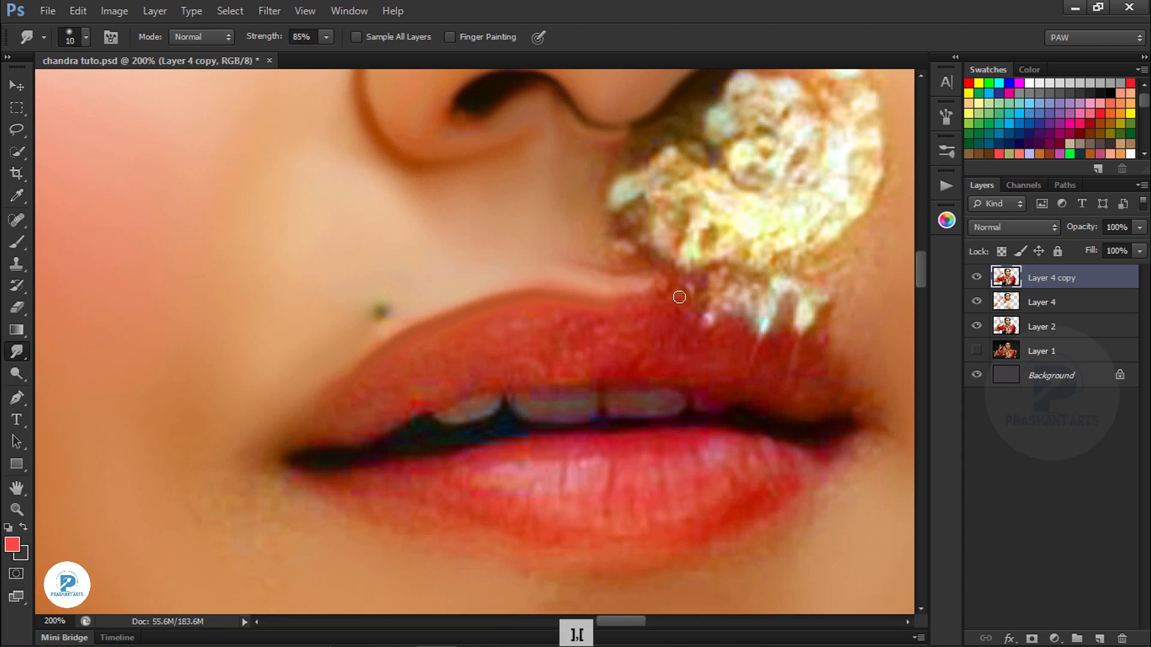
- Refine the upper lip's outline between the mole and the mouth corner, smudging with a 10 to 20 px brush
key(bracketright)
key(bracketright)
drag(438, 320, 319, 385)
key(ctrl+alt+z)
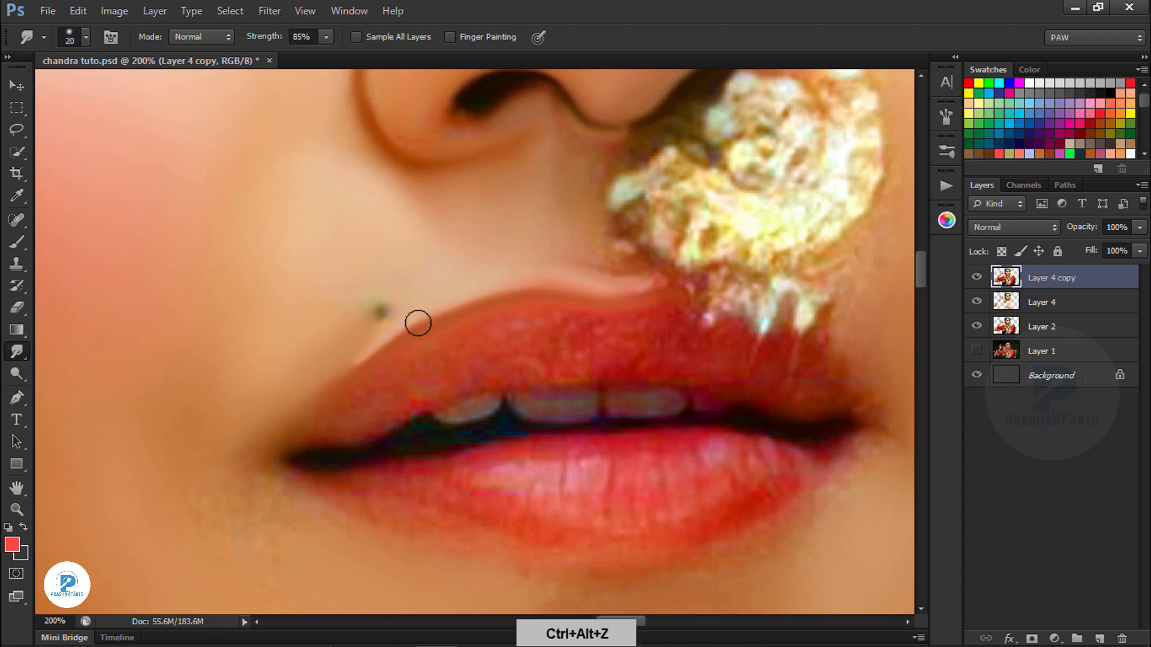
key(bracketleft)
key(bracketleft)
key(ctrl+minus)
key(ctrl+minus)
key(ctrl+minus)
key(ctrl+minus)
key(ctrl+minus)
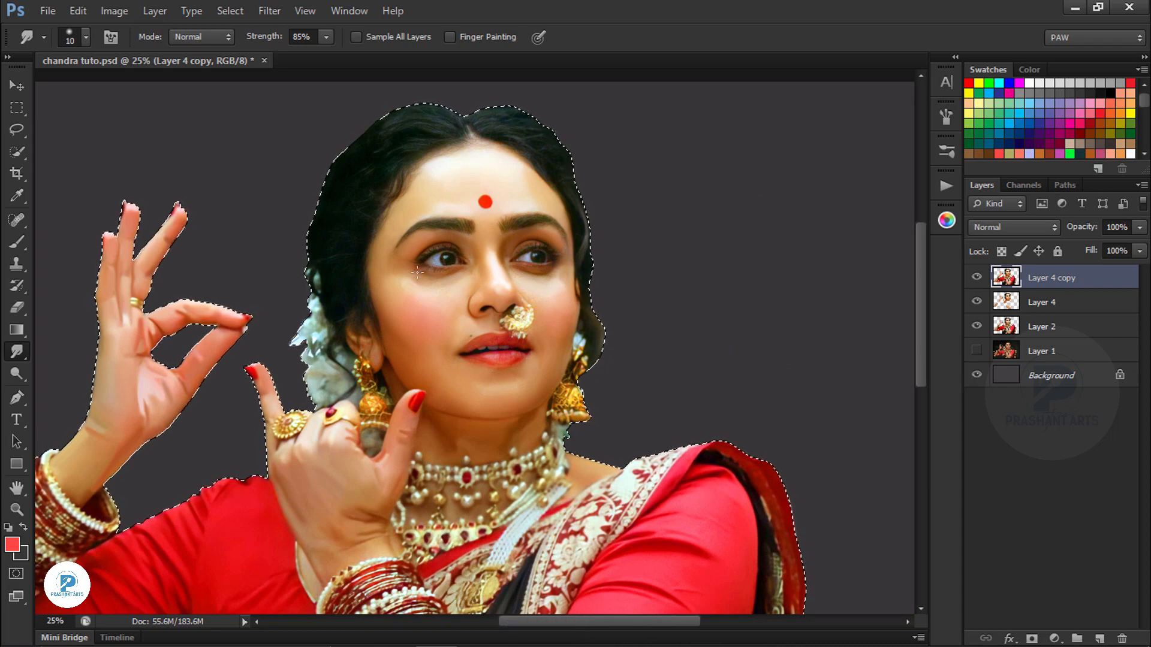
- Smudge the red surface of the upper lip from corner to corner with a 15 to 25 px brush
key(ctrl+equal)
key(ctrl+equal)
key(ctrl+equal)
key(ctrl+equal)
key(ctrl+equal)
drag(559, 364, 437, 445)
key(bracketright)
key(bracketright)
key(bracketright)
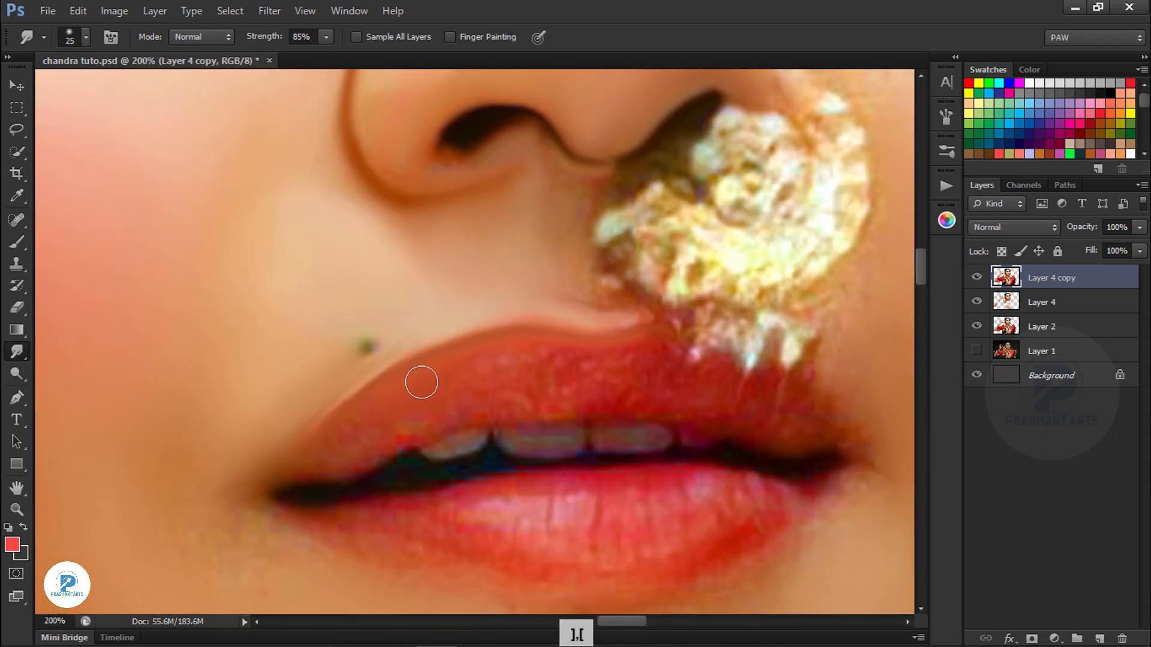
key(ctrl+alt+z)
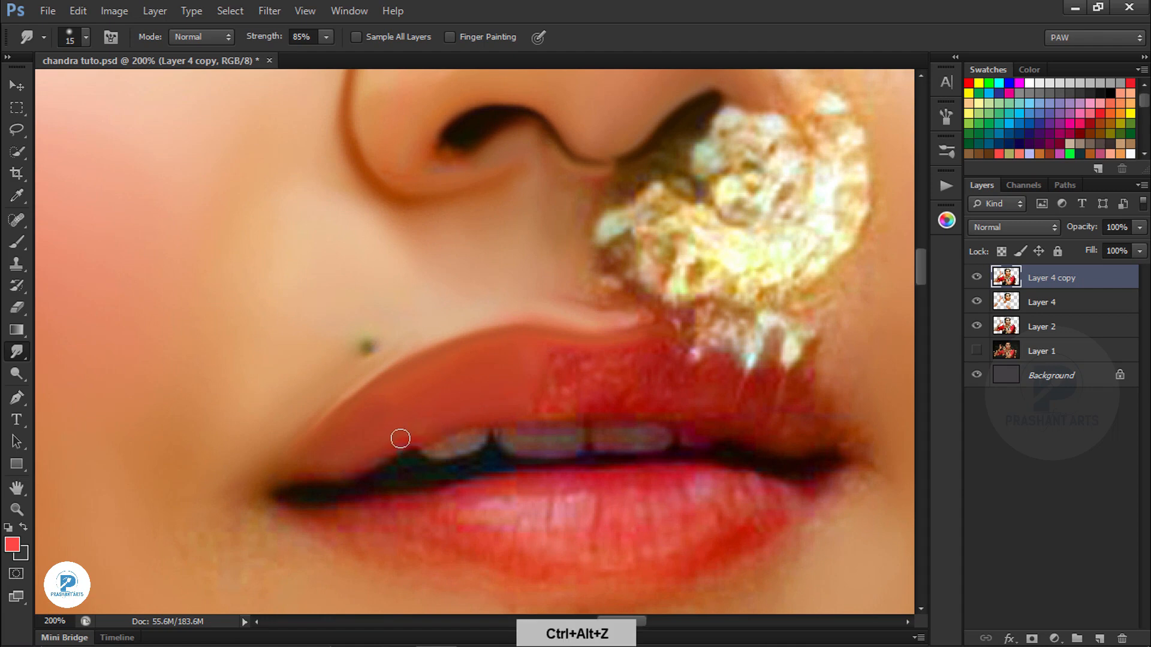
key(bracketright)
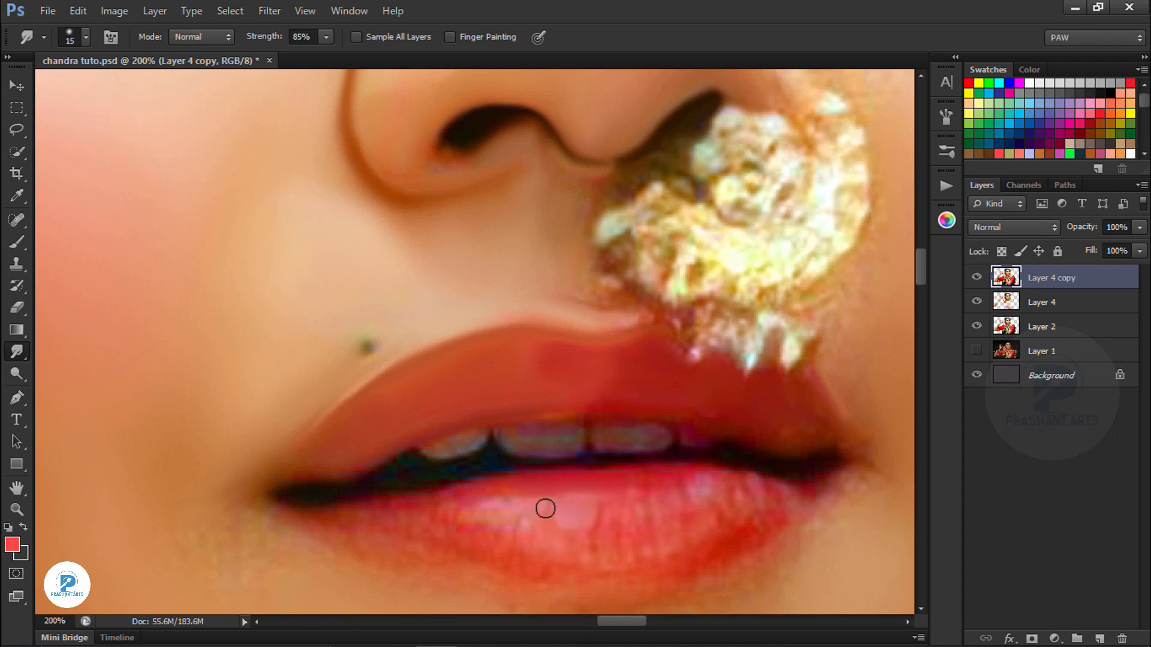
- Smudge the lower lip's highlights and its darker lower contour with a 15 to 25 px brush
key(bracketleft)
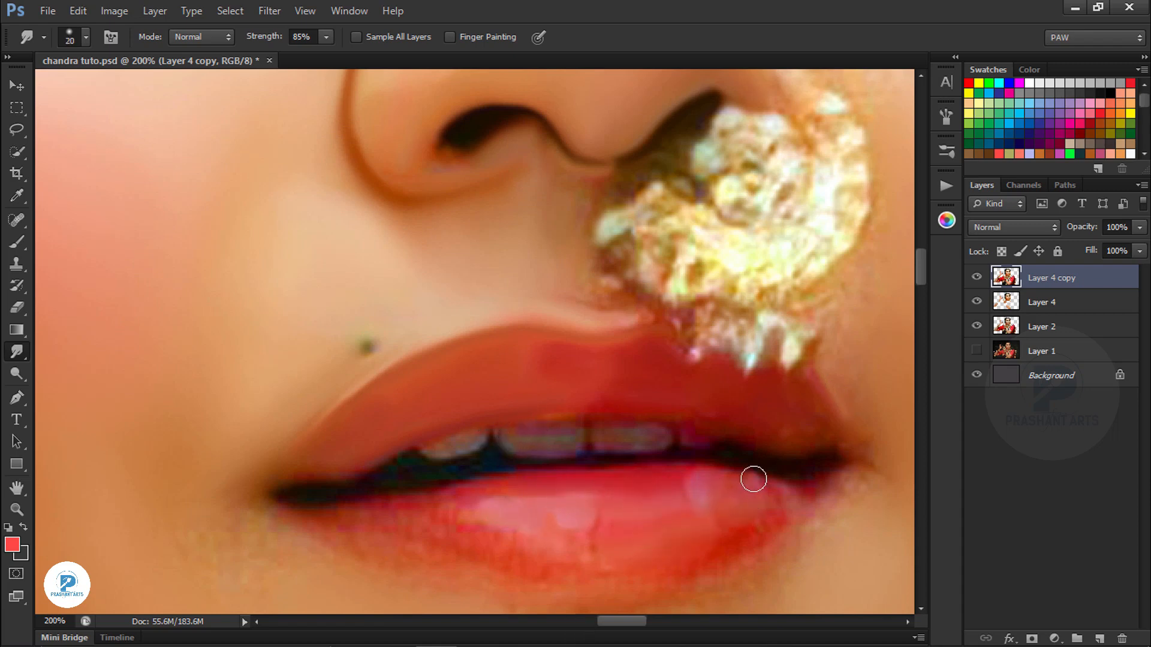
scroll(503, 535, down, 2)
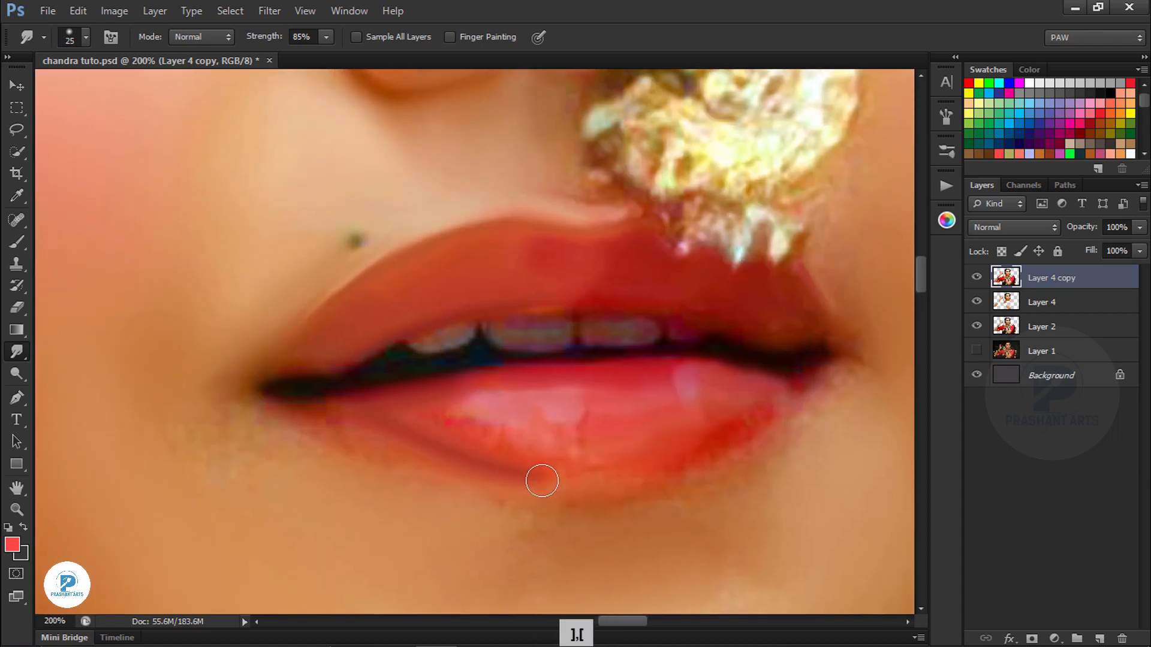
key(ctrl+alt+z)
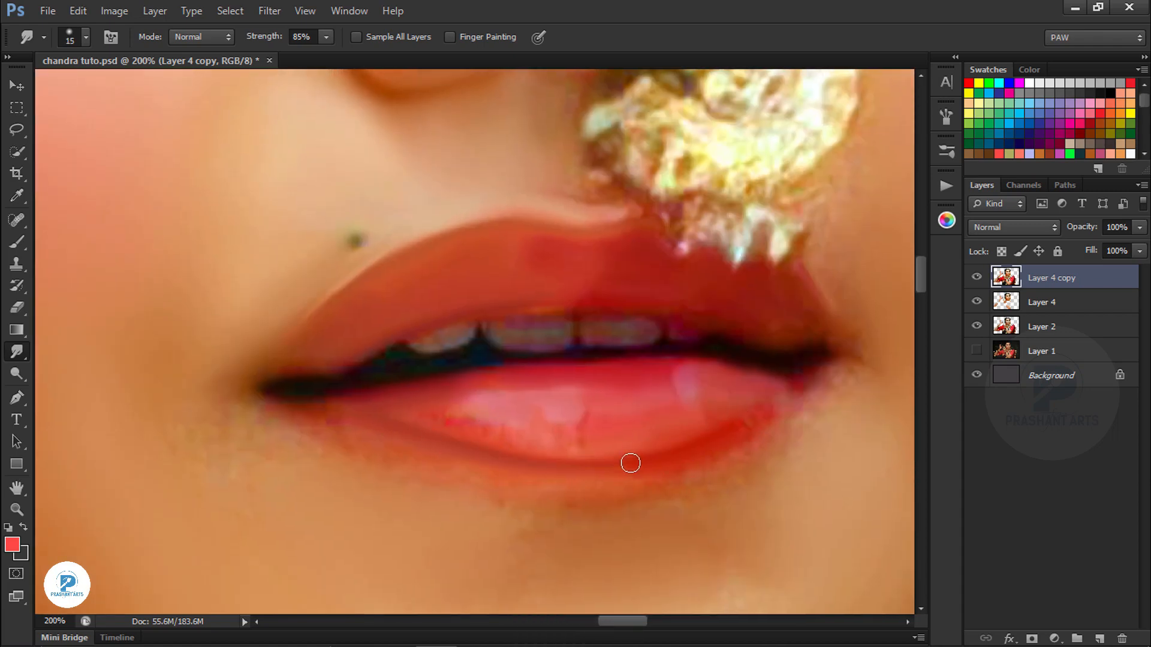
key(ctrl+alt+z)
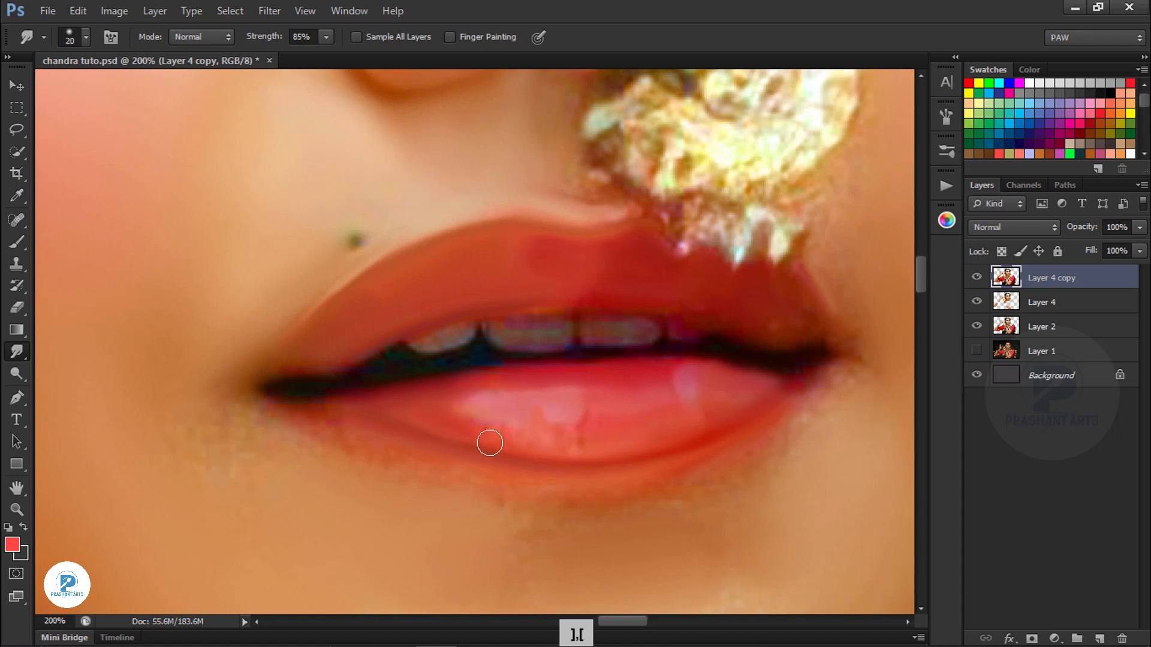
- Smudge the lower lip's outer edge, the skin just below it and the mouth corner with a brush of about 25 px
key(ctrl+alt+z)
key(bracketright)
mouse_move(337, 443)
mouse_down()
mouse_move(185, 457)
mouse_move(411, 483)
mouse_move(785, 443)
mouse_move(753, 464)
mouse_up()
key(bracketright)
drag(638, 494, 507, 492)
key(bracketright)
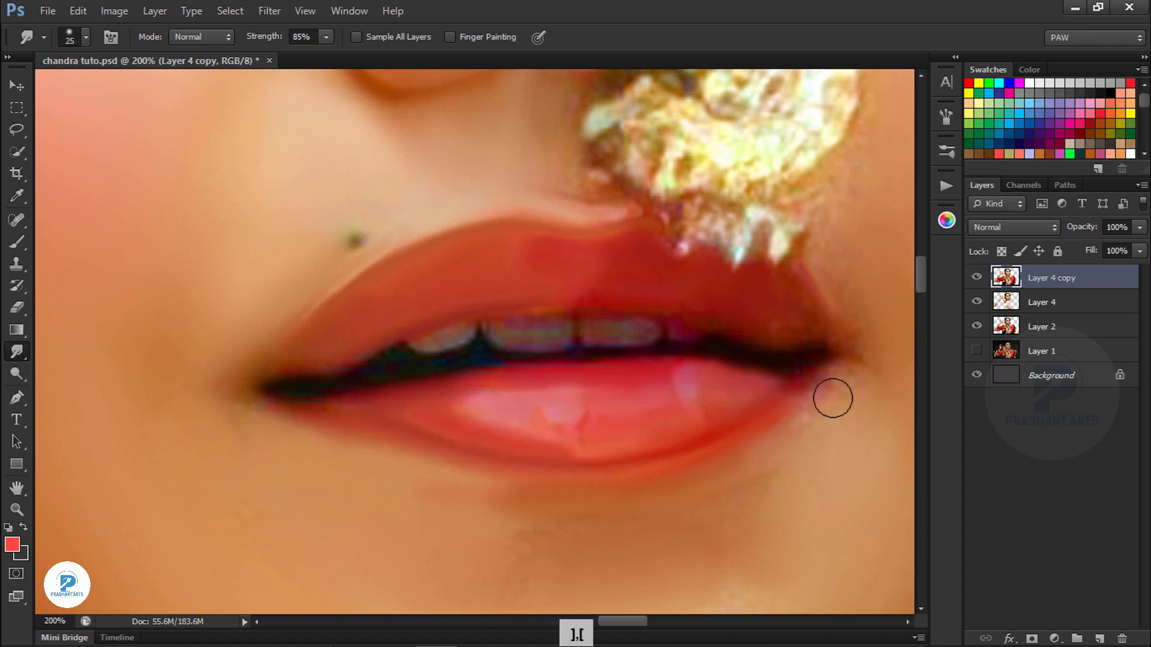
drag(832, 398, 800, 418)
- Smudge the skin between the mouth corner and the nose ring with a brush of about 35 px
key(bracketright)
key(bracketright)
key(bracketright)
key(space)
drag(791, 367, 384, 612)
key(bracketleft)
key(bracketleft)
drag(427, 450, 465, 404)
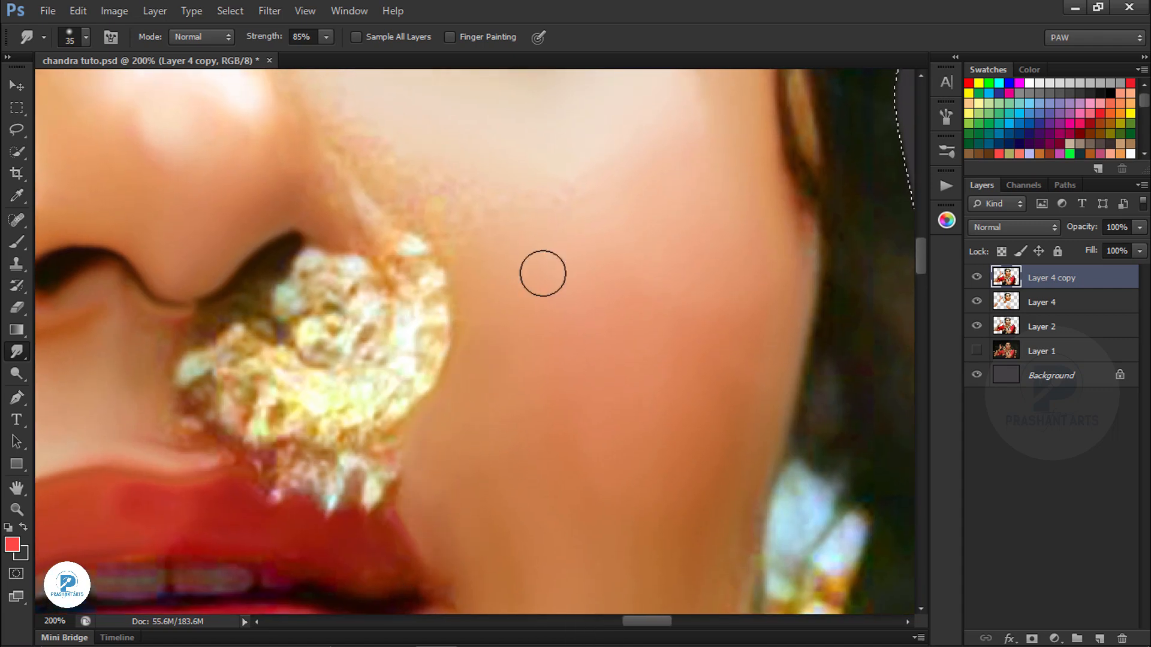
- Smudge the cheek above the nose ring and the skin under the woman's left eye with a brush of about 30 px
key(space)
drag(543, 275, 596, 537)
key(bracketleft)
drag(457, 452, 407, 390)
key(bracketright)
key(bracketright)
drag(513, 467, 568, 475)
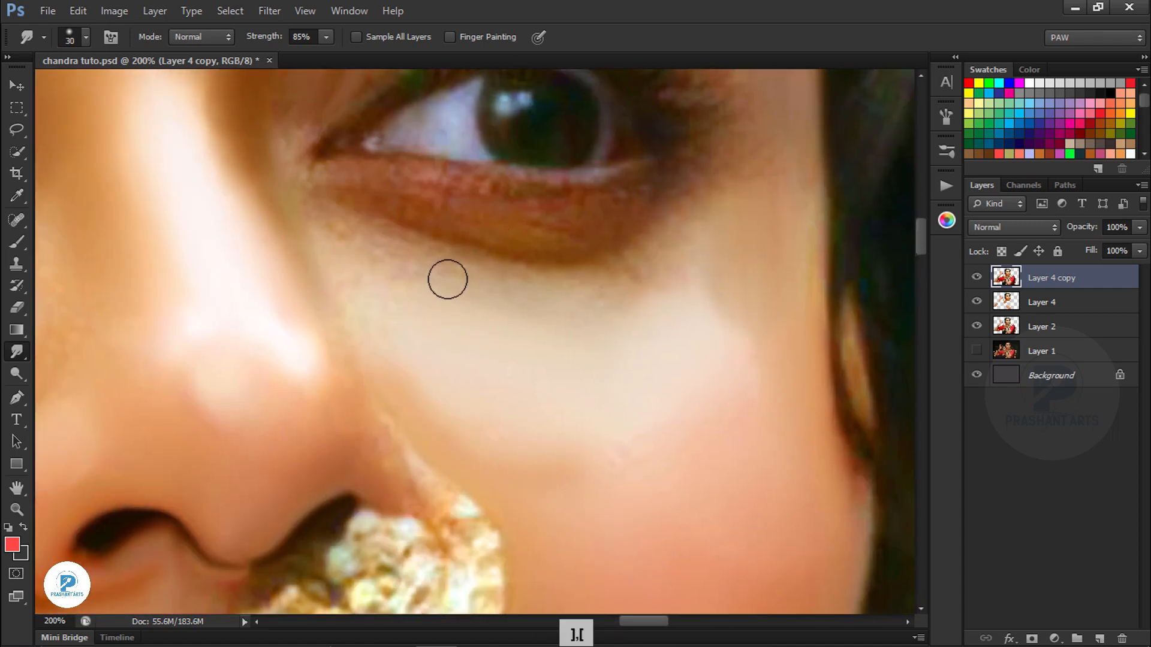
key(bracketleft)
drag(416, 294, 424, 250)
- Smudge the crease running below the inner corner of the woman's right eye with a 15 px brush
key(space)
mouse_move(66, 168)
mouse_down()
mouse_move(533, 369)
mouse_move(423, 485)
mouse_up()
key(bracketleft)
key(ctrl+alt+z)
key(bracketright)
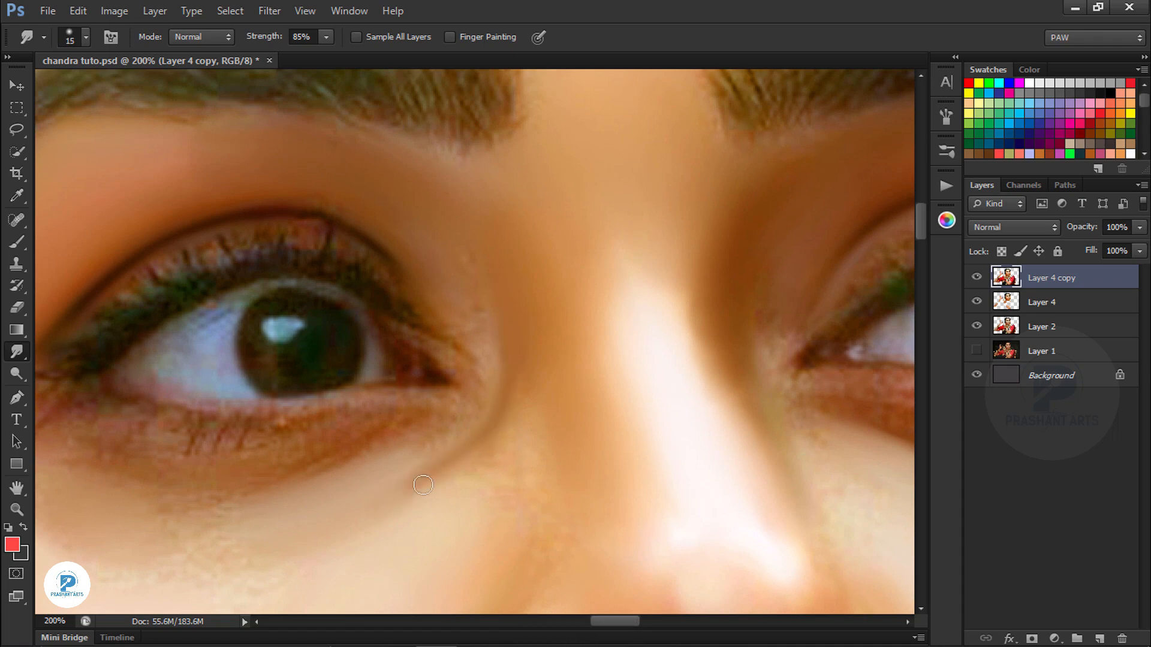
- Smudge the white of the woman's right eye with a 25 px brush
key(space)
drag(299, 326, 524, 328)
key(ctrl+plus)
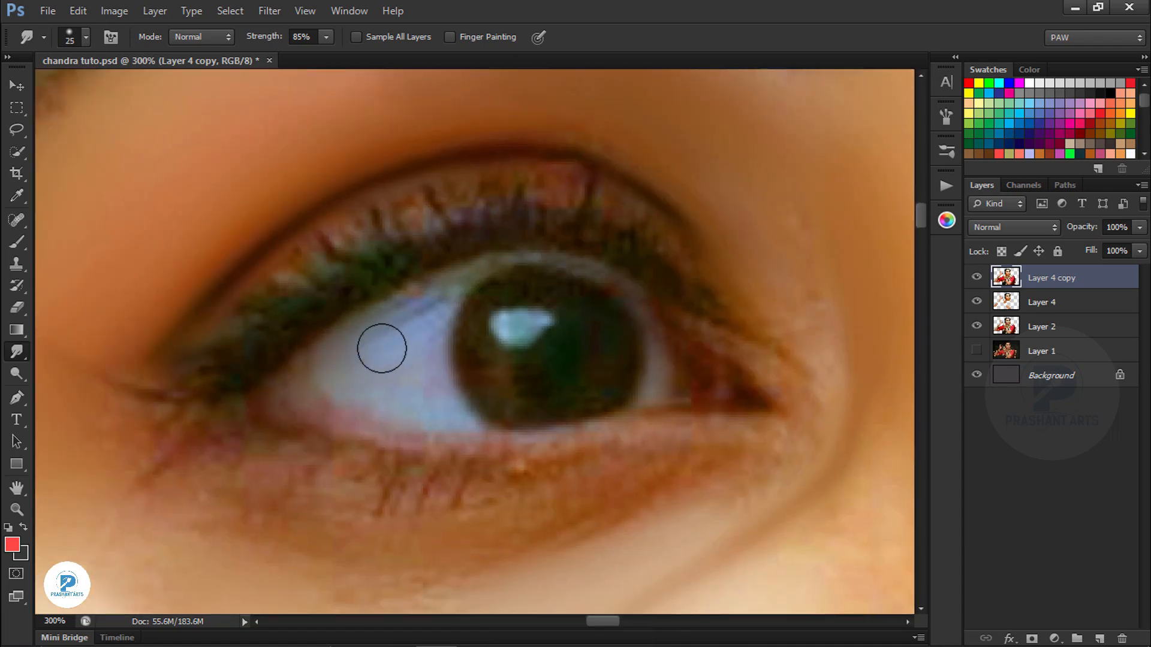
mouse_move(380, 347)
mouse_down()
mouse_move(376, 393)
mouse_move(329, 386)
mouse_up()
- Smudge the right eye's upper lid, its dark lash line and the iris rim with a 10 to 15 px brush
key(bracketleft)
key(bracketleft)
drag(298, 262, 437, 196)
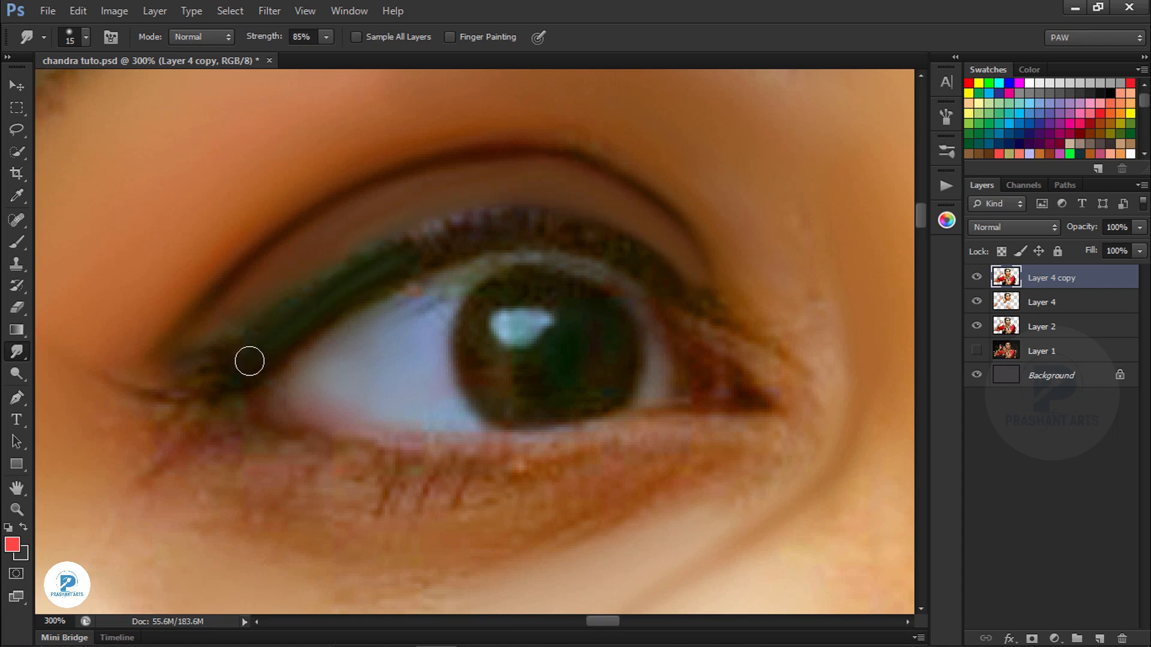
drag(613, 221, 707, 299)
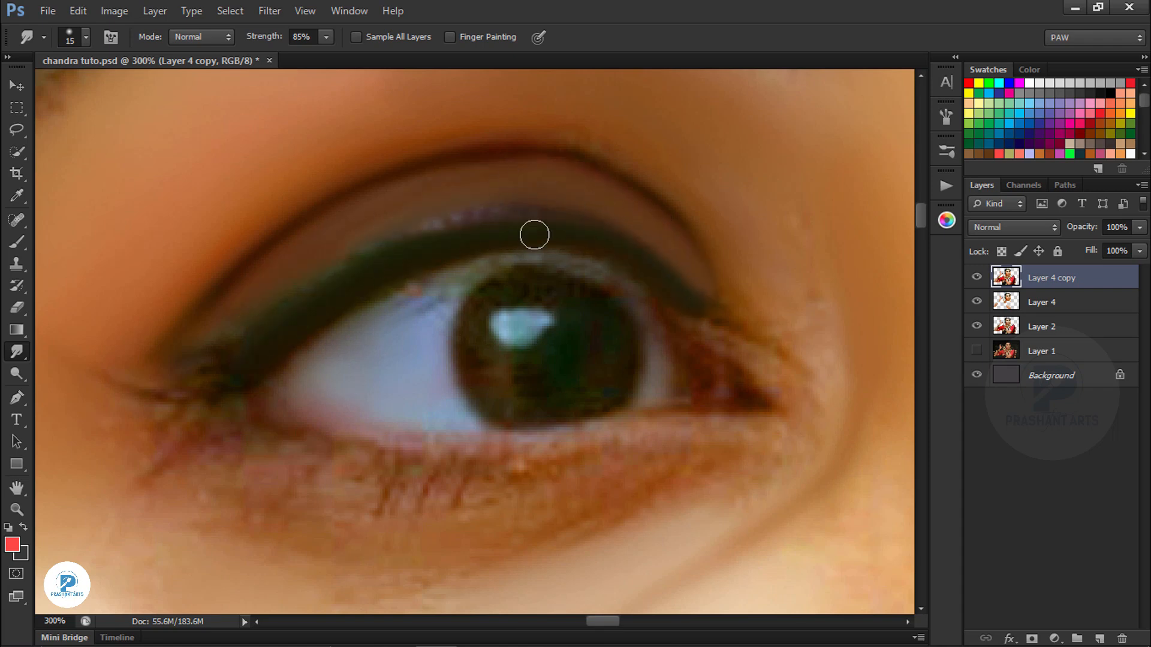
drag(433, 290, 569, 258)
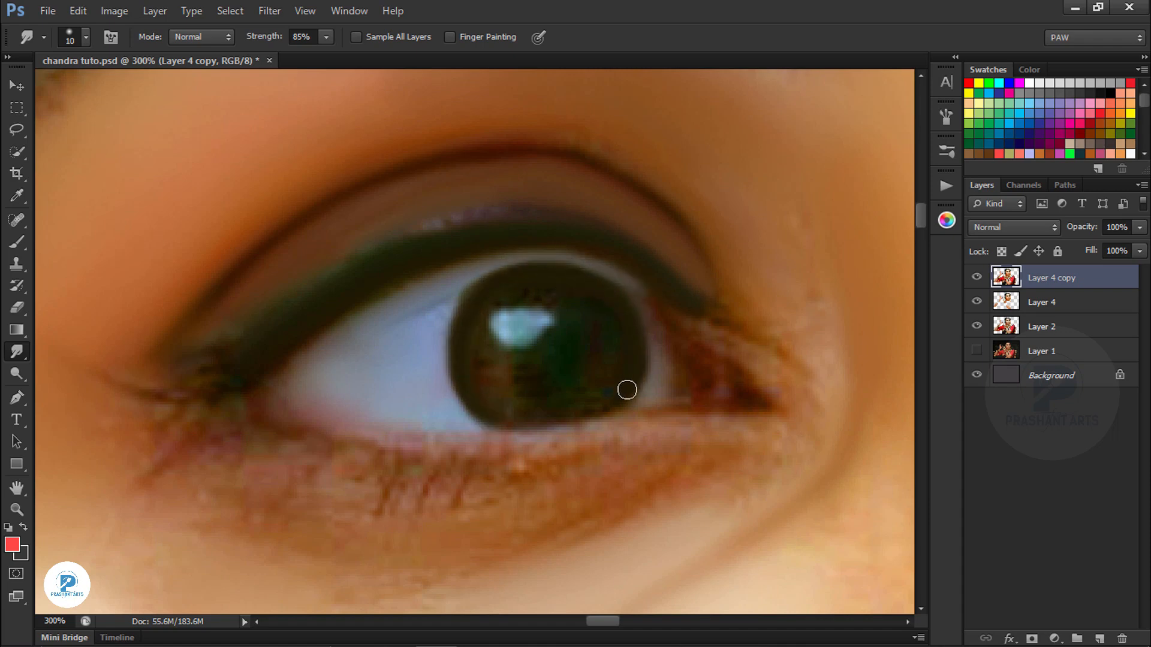
- Smudge the right eye's lower lid rim from the outer corner to below the iris with a 10 px brush
key(space)
drag(546, 513, 554, 344)
key([)
key([)
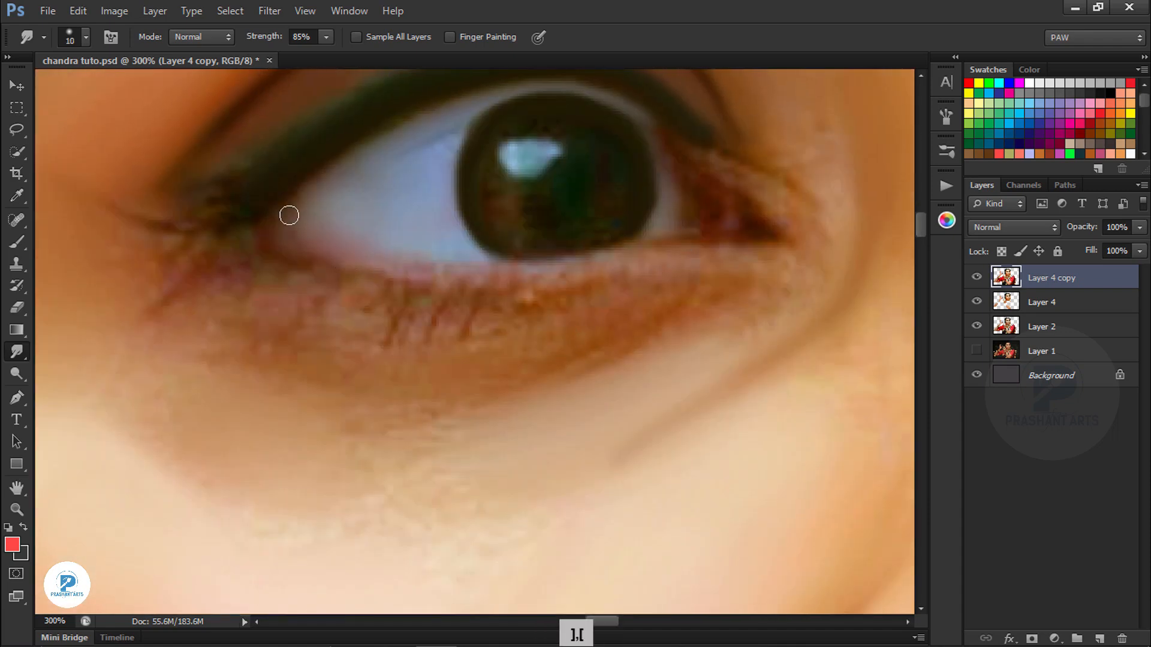
key(ctrl+alt+z)
mouse_move(284, 241)
mouse_down()
mouse_move(378, 274)
mouse_move(478, 267)
mouse_up()
drag(366, 262, 441, 264)
- Smudge the right eye's inner corner and the brown shading below the iris with a brush of about 10 px
key(])
key(])
drag(483, 308, 629, 277)
key(ctrl+alt+z)
key([)
key([)
key(ctrl+alt+z)
mouse_move(686, 143)
mouse_down()
mouse_move(750, 216)
mouse_move(677, 124)
mouse_up()
mouse_move(496, 324)
mouse_down()
mouse_move(605, 304)
mouse_move(567, 364)
mouse_up()
key([)
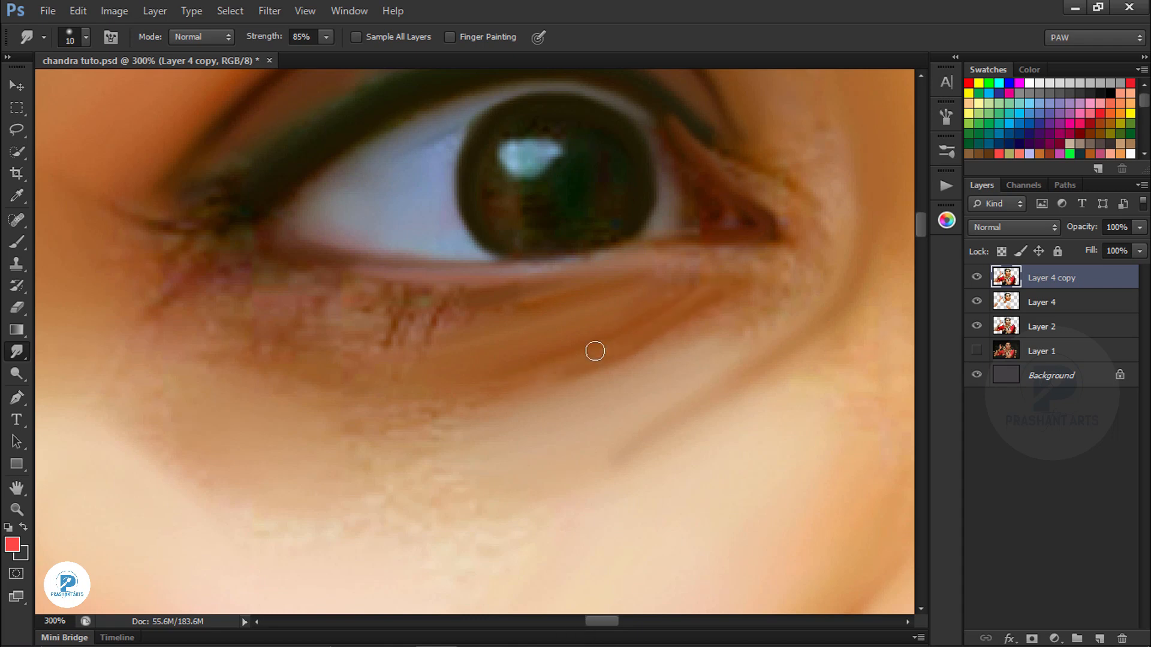
- Smudge away the lower lashes and blend the skin along the right eye's lower lid
key(])
key(])
drag(669, 274, 750, 272)
drag(545, 288, 369, 302)
- Smudge the lashes and creases at the right eye's outer corner with a 9 px brush
key(space)
key([)
mouse_move(369, 305)
mouse_down()
mouse_move(572, 330)
mouse_move(554, 418)
mouse_move(515, 355)
mouse_up()
drag(388, 290, 351, 339)
key(ctrl+alt+z)
mouse_move(355, 332)
mouse_down()
mouse_move(398, 272)
mouse_move(360, 333)
mouse_up()
drag(335, 277, 384, 262)
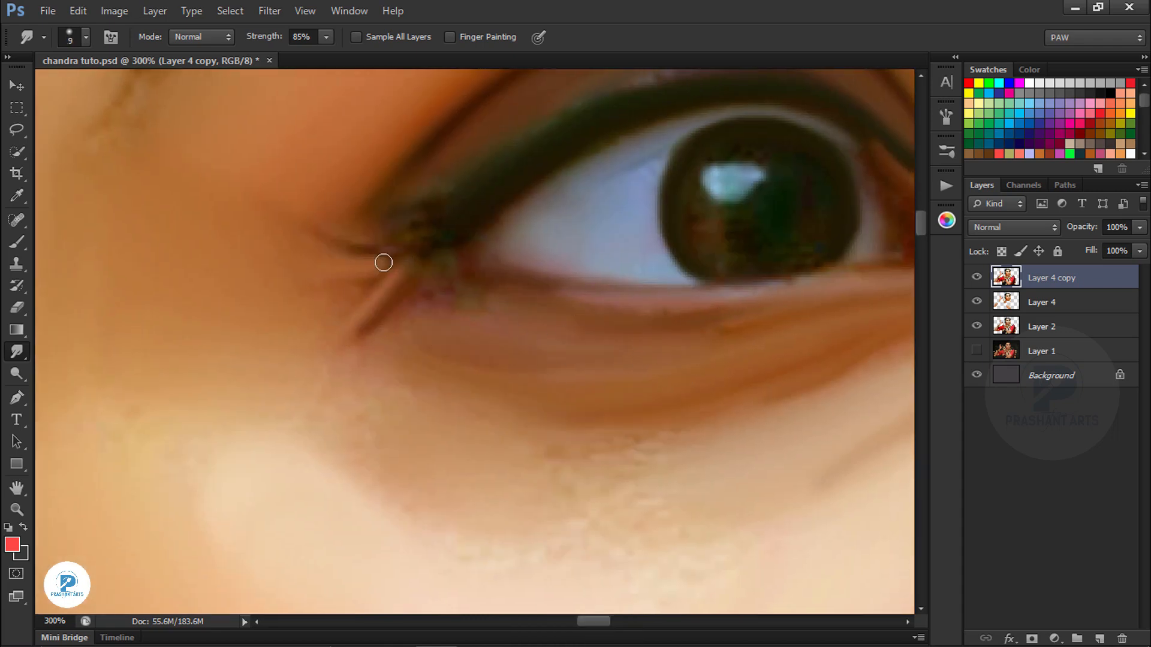
- Smudge the right eye's upper eyelid between the crease and the lash line with a 15 px brush
key(space)
drag(455, 132, 348, 324)
mouse_move(491, 275)
mouse_down()
mouse_move(344, 344)
mouse_move(296, 419)
mouse_move(707, 260)
mouse_up()
key(ctrl+alt+z)
key([)
key(ctrl+alt+z)
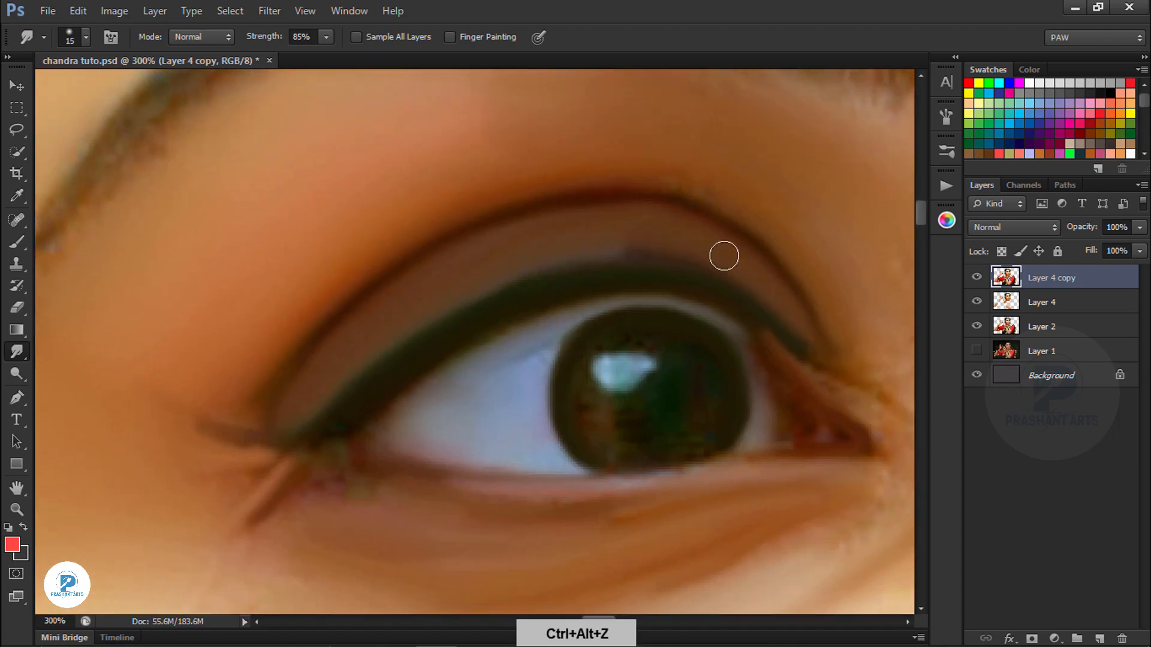
drag(626, 237, 664, 243)
- Extend the right eye's dark upper lash line to the inner corner, smudging with an 8 to 10 px brush
key(ctrl+minus)
key(ctrl+minus)
key(ctrl+minus)
key(ctrl+equal)
key(ctrl+equal)
key([)
key([)
key([)
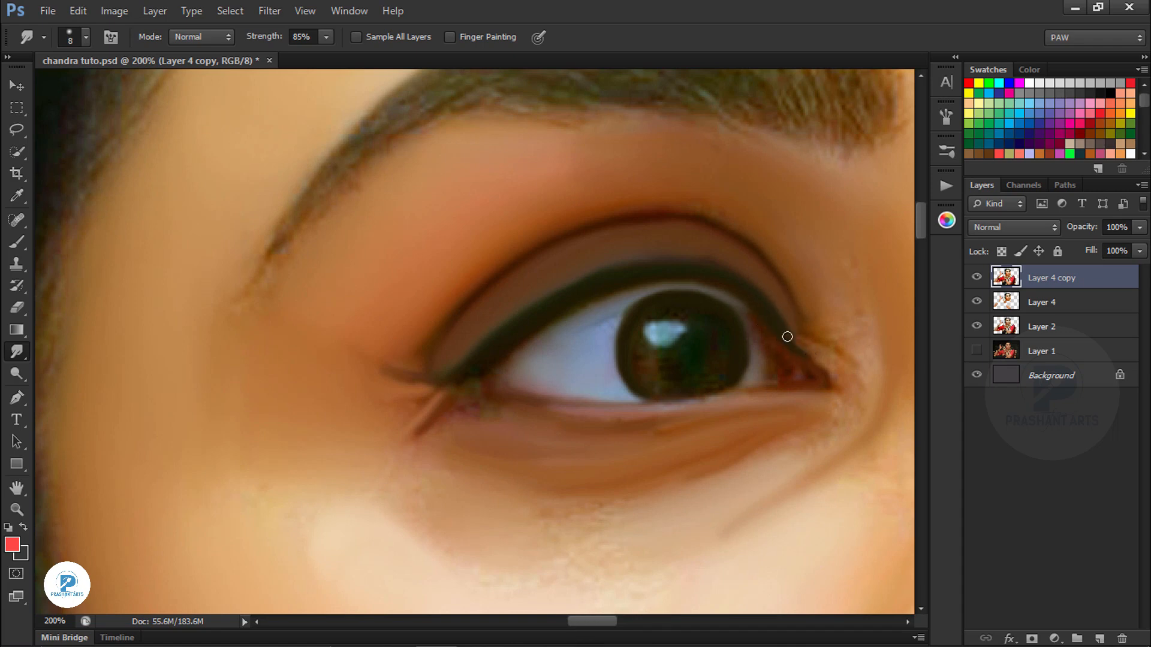
key(ctrl+minus)
key(ctrl+minus)
key(ctrl+equal)
key(ctrl+equal)
key(])
key(])
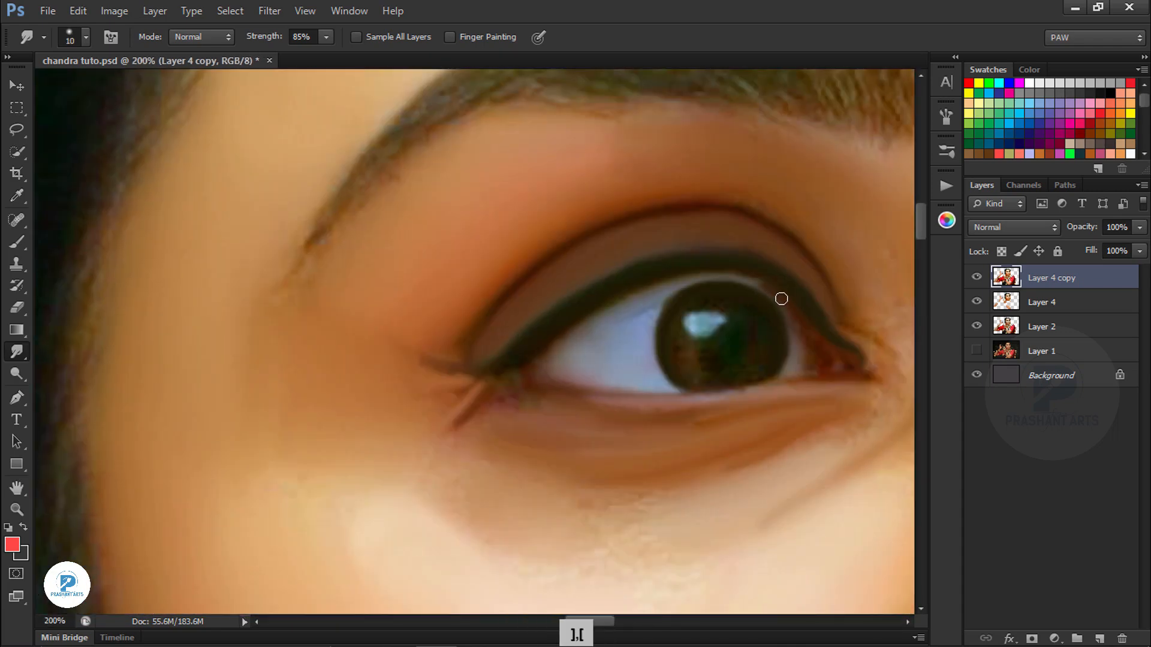
- Smudge the left eye's crease line toward the outer corner and smooth the lower lid beneath the lashes with a 9 to 15 px brush
mouse_move(730, 311)
mouse_down()
mouse_move(583, 293)
mouse_move(492, 259)
mouse_move(566, 252)
mouse_up()
key(])
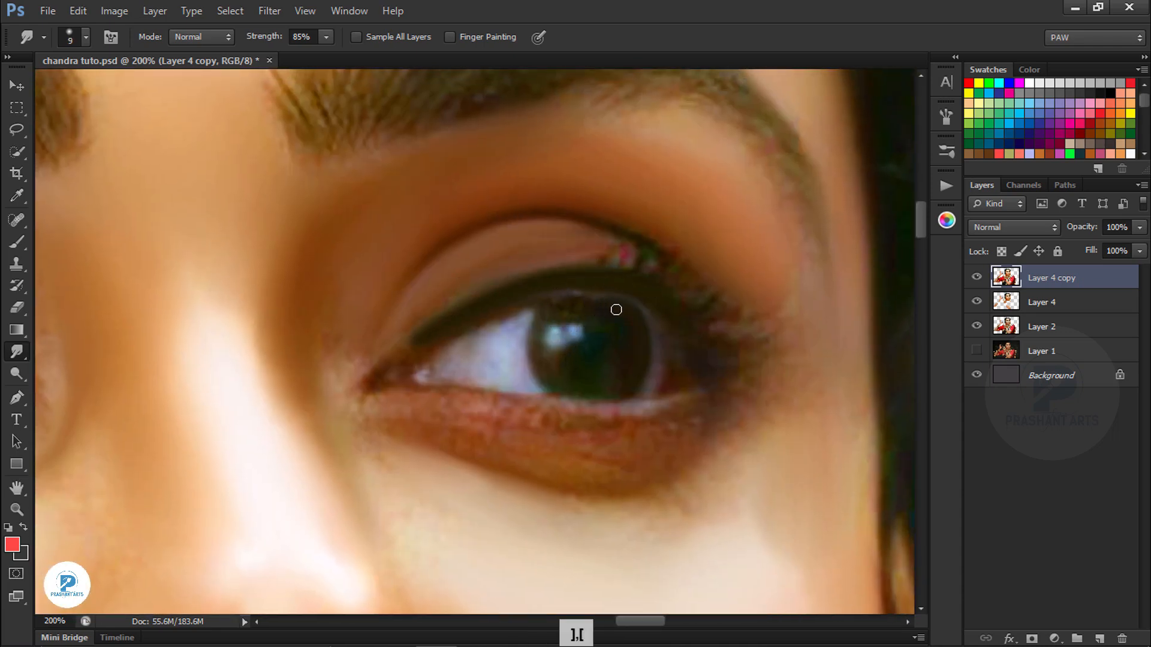
key(])
key(])
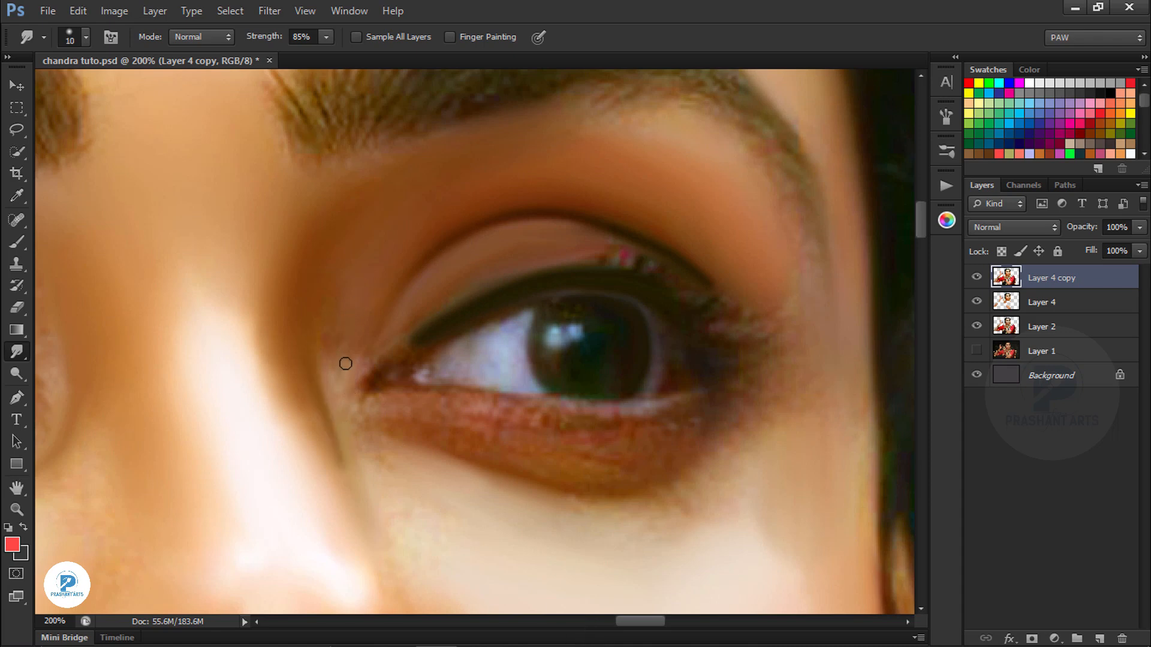
drag(616, 402, 634, 341)
key(bracketright)
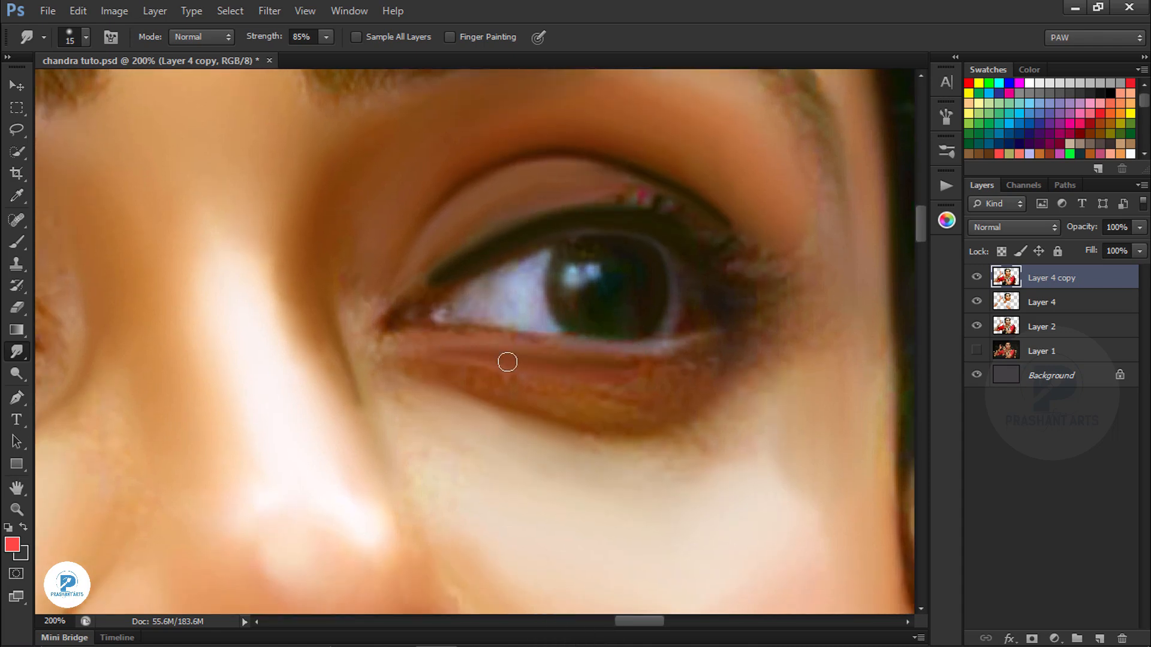
- Extend the left eye's dark upper lash line to the inner corner and smooth the brown under-eye shadow with a 15 to 20 px brush
drag(442, 283, 387, 314)
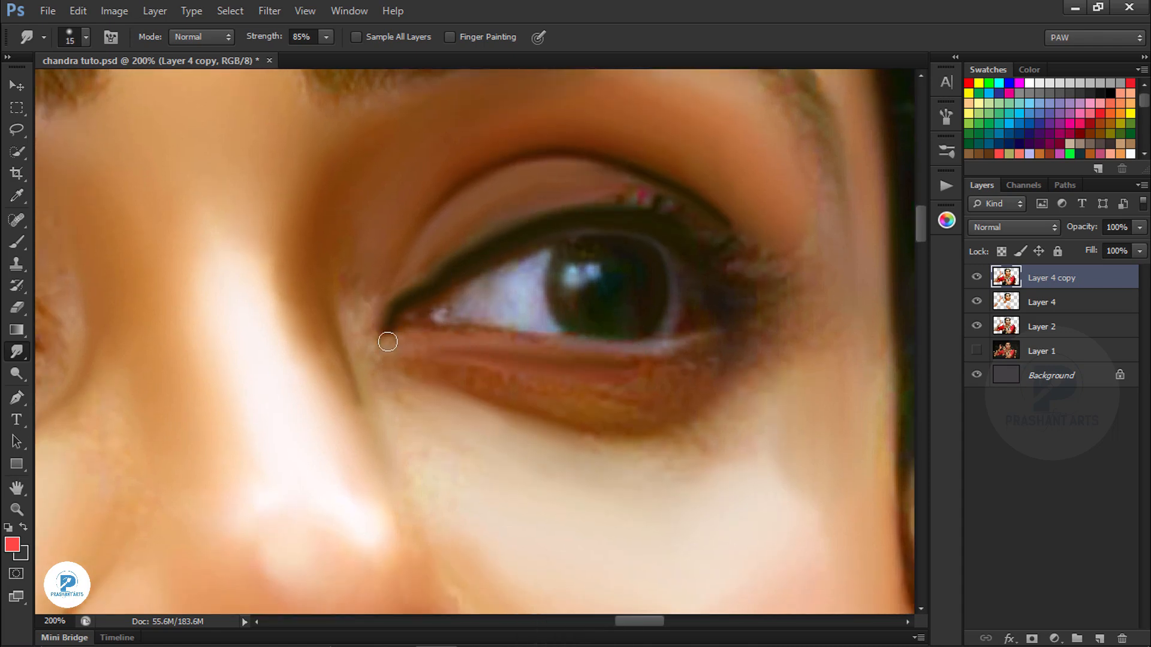
key(bracketright)
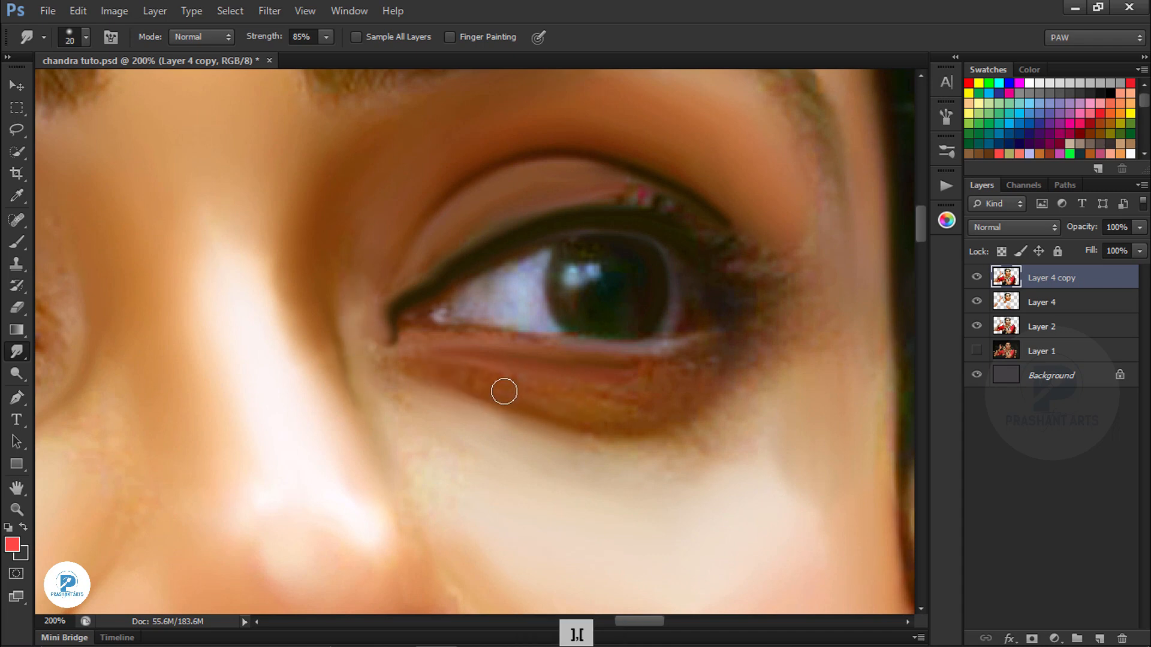
drag(679, 428, 732, 413)
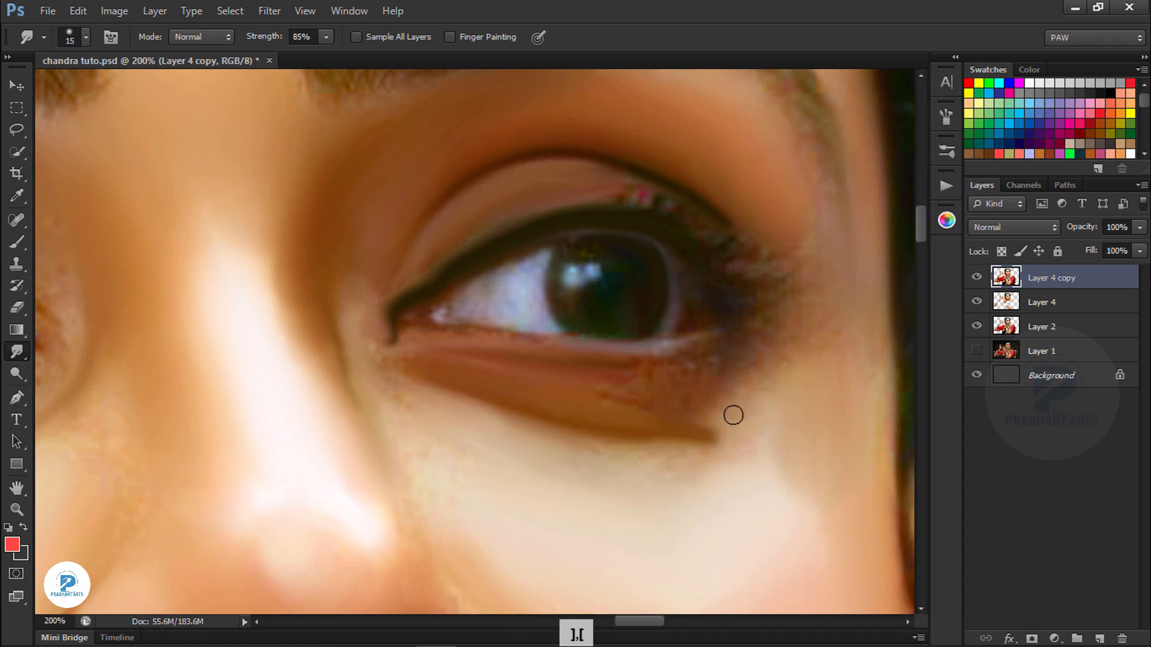
key(bracketleft)
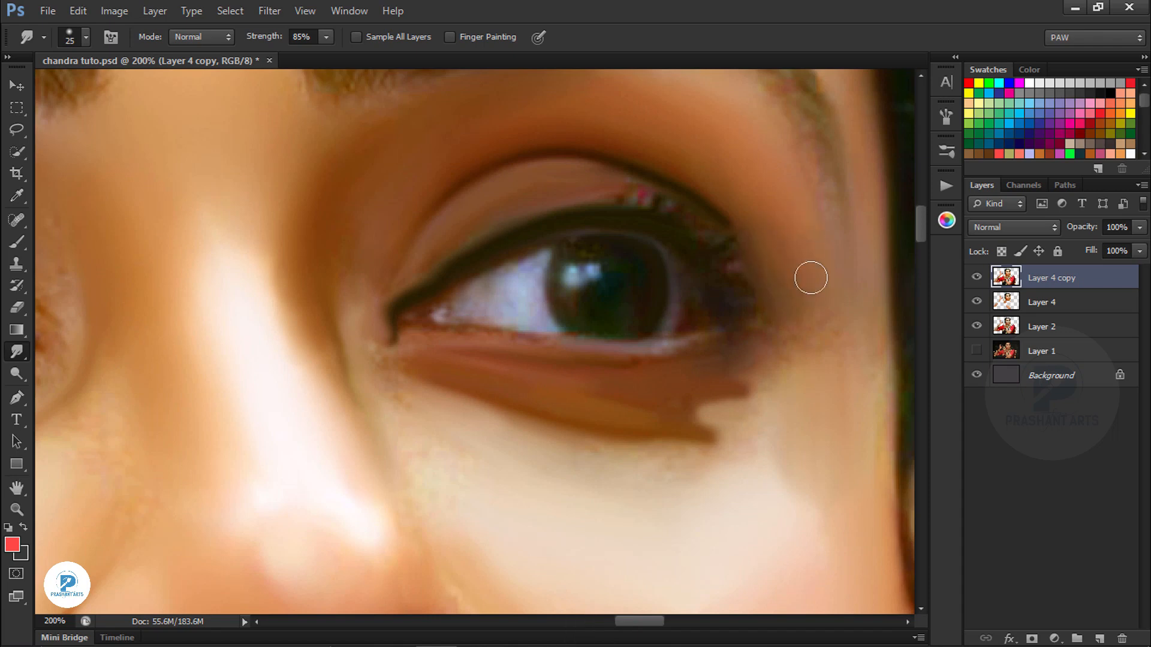
- Blend the lashes at the left eye's outer corner into the surrounding skin with a larger smudge brush, up to 40 px
key(bracketright)
key(bracketright)
key(bracketright)
key(bracketright)
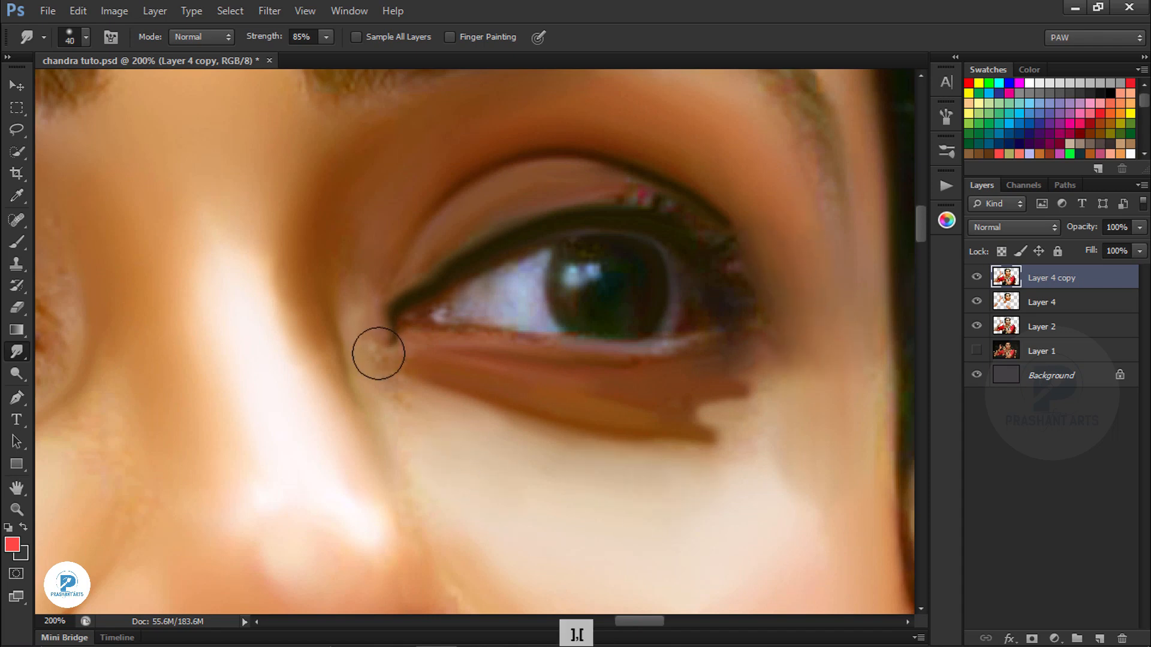
- Undo the trial smudge between the nose and the left eye's inner corner, and smooth the white of the eye with a 10 px brush
key(bracketleft)
key(bracketleft)
key(bracketleft)
key(bracketleft)
key(bracketleft)
drag(372, 326, 379, 464)
key(ctrl+alt+z)
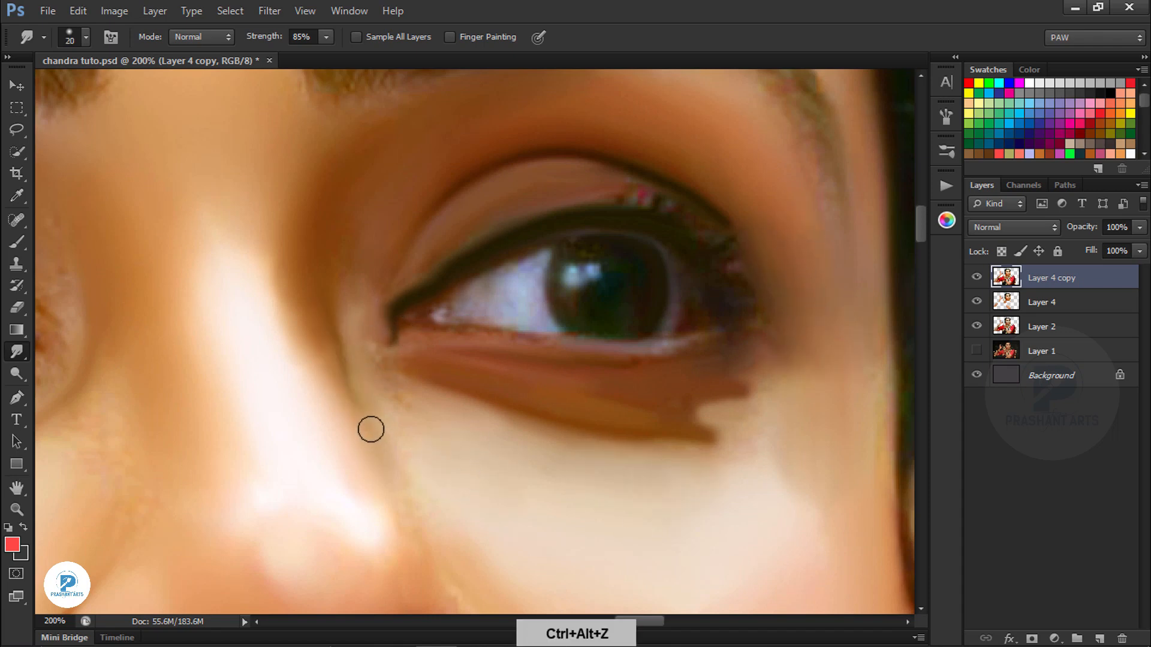
key(bracketleft)
key(bracketleft)
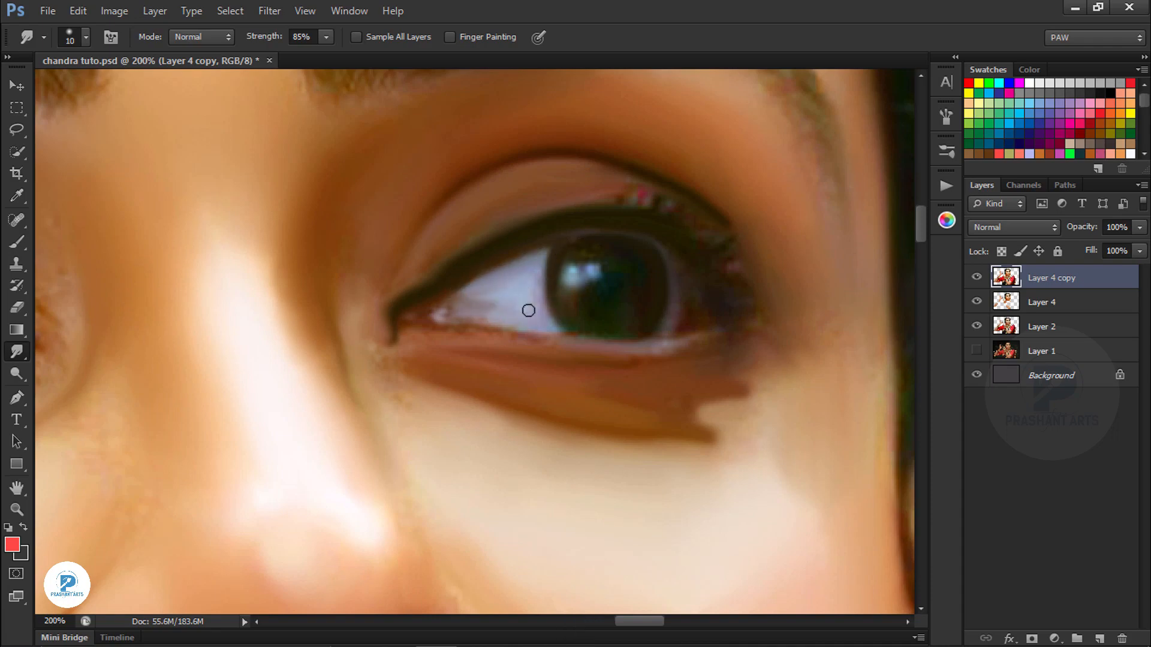
- Review the whole portrait and examine the hand, neck and necklace up close
key(ctrl+minus)
key(ctrl+minus)
key(ctrl+minus)
key(ctrl+minus)
key(ctrl+minus)
key(ctrl+minus)
key(ctrl+minus)
key(ctrl+equal)
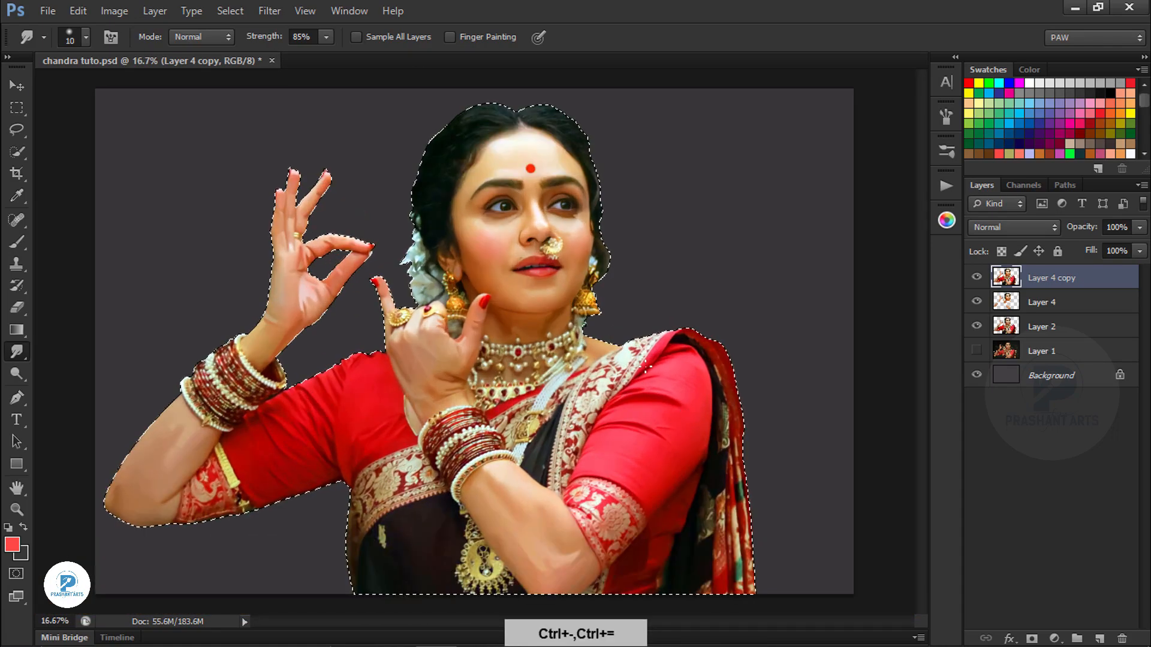
key(ctrl+equal)
key(ctrl+equal)
key(ctrl+equal)
key(ctrl+equal)
key(bracketright)
key(bracketright)
key(bracketright)
key(bracketright)
key(bracketright)
key(bracketright)
key(bracketright)
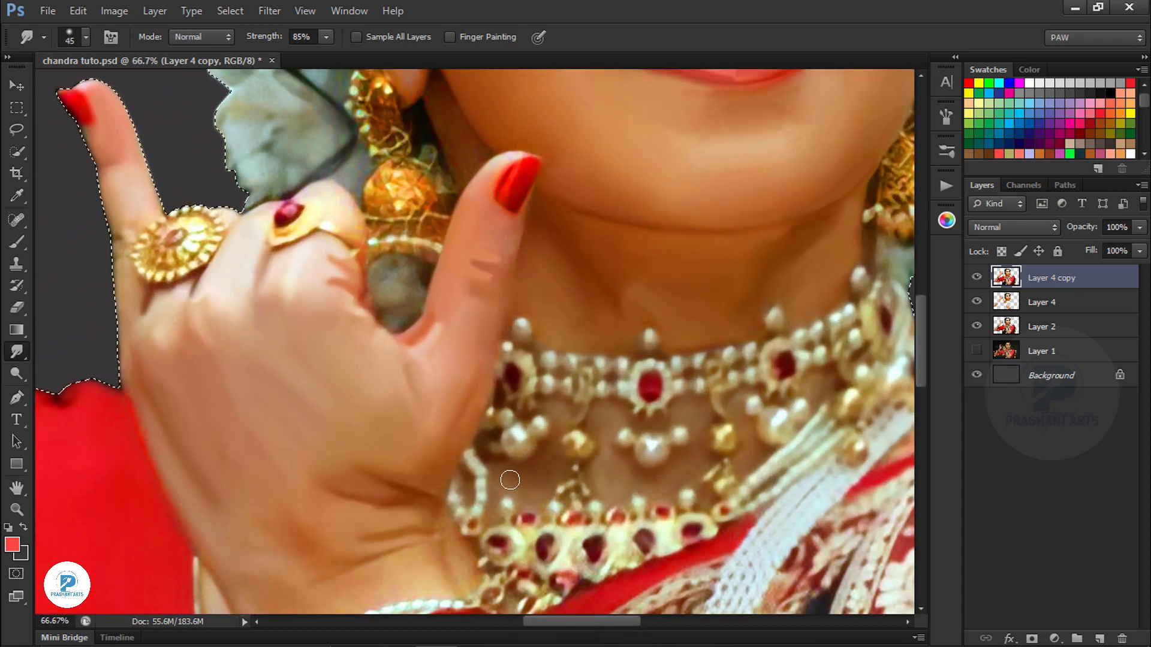
key(ctrl+minus)
key(ctrl+minus)
key(ctrl+minus)
key(ctrl+minus)
key(ctrl+minus)
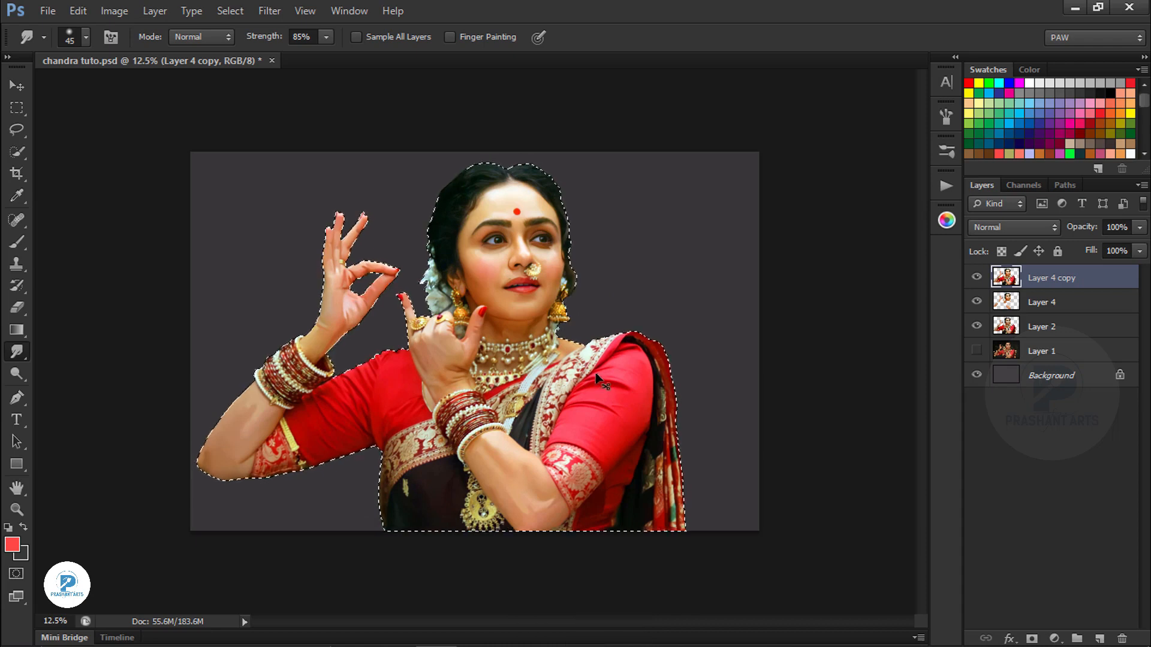
key(ctrl+equal)
- Clear the selection and copy everything outside Layer 4's skin area from Layer 4 copy onto a new layer
key(ctrl+d)
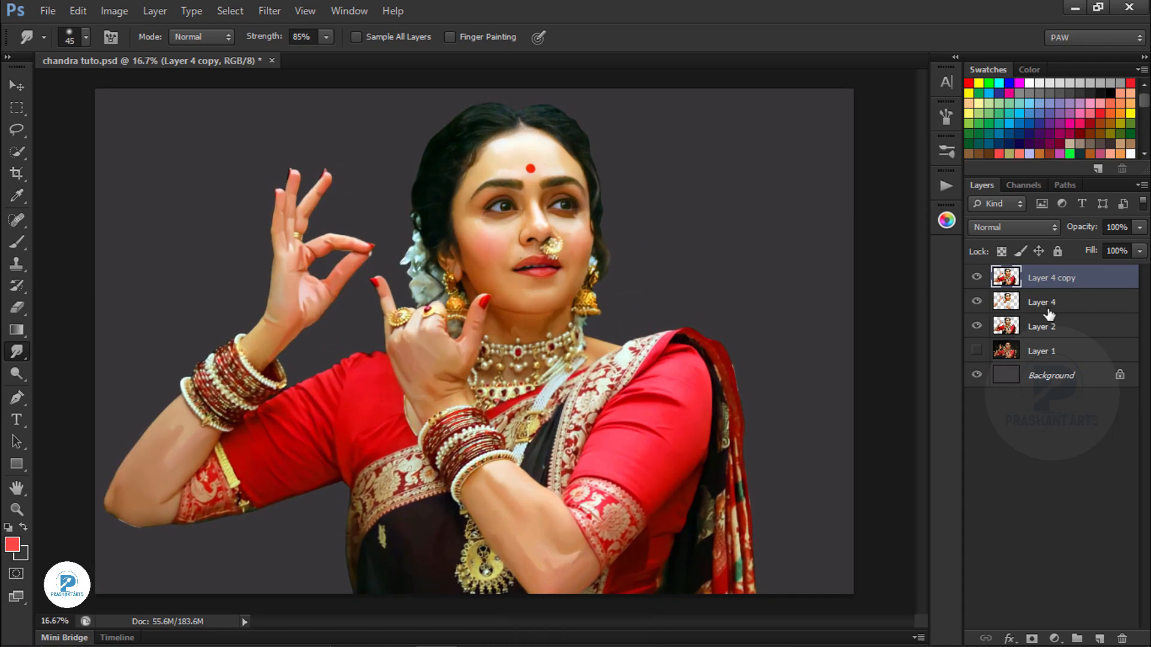
ctrl+click(1010, 302)
key(ctrl+shift+i)
key(ctrl+j)
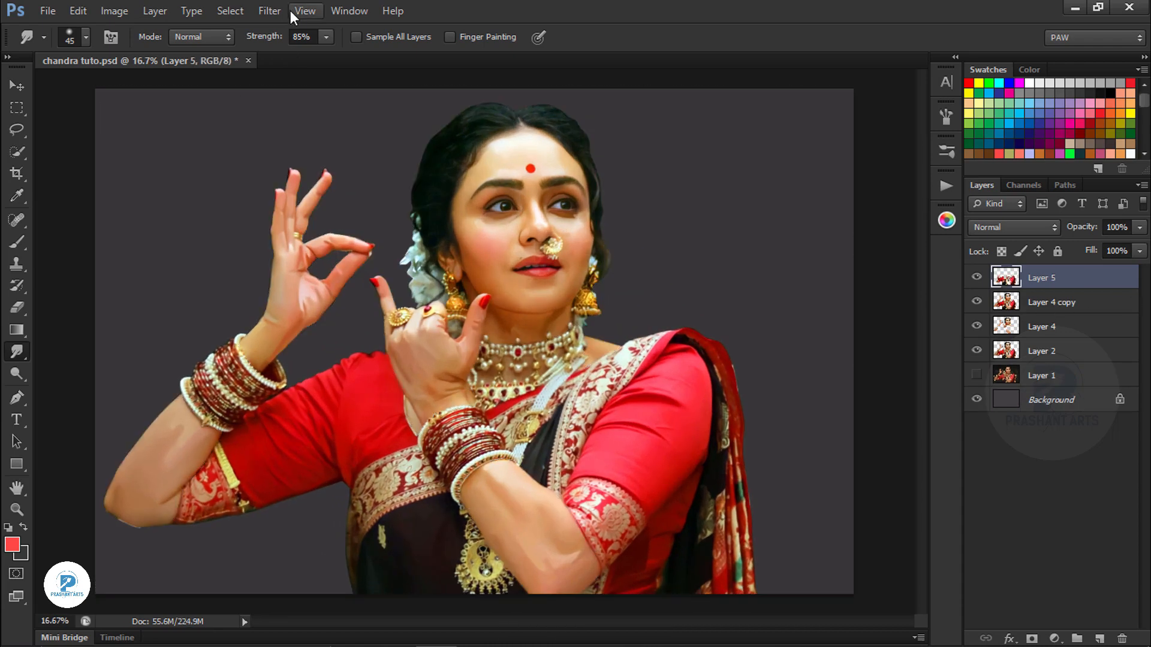
- Apply the Dust & Scratches filter to Layer 5 with a radius of 11 pixels
click(269, 10)
mouse_move(313, 216)
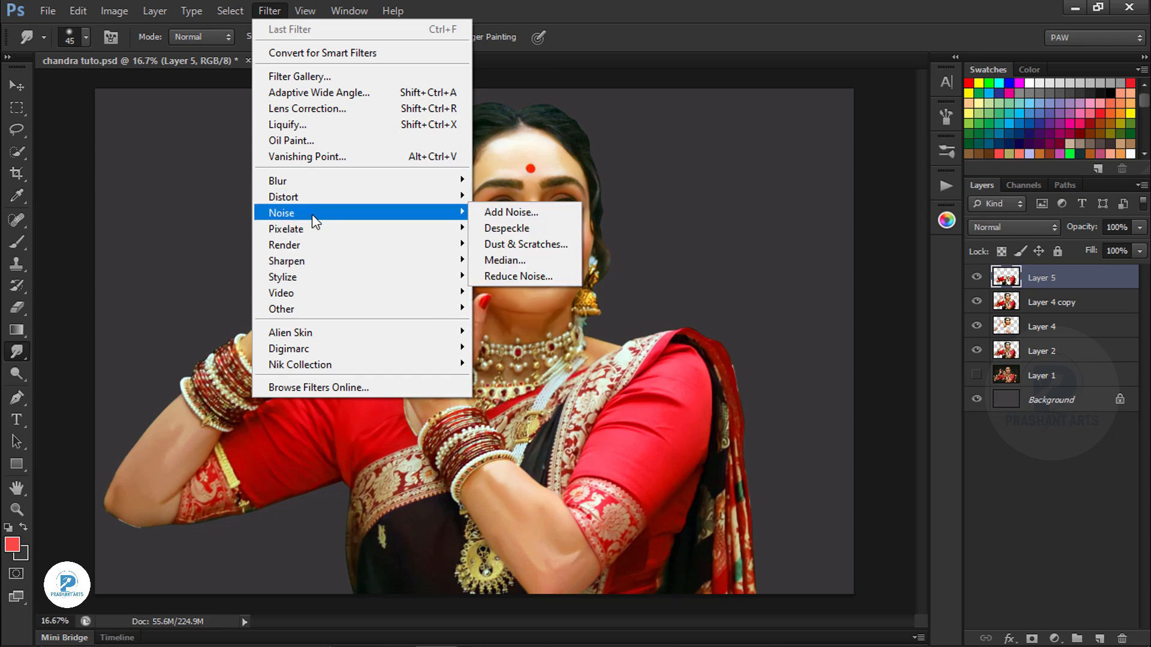
click(525, 244)
drag(810, 401, 753, 411)
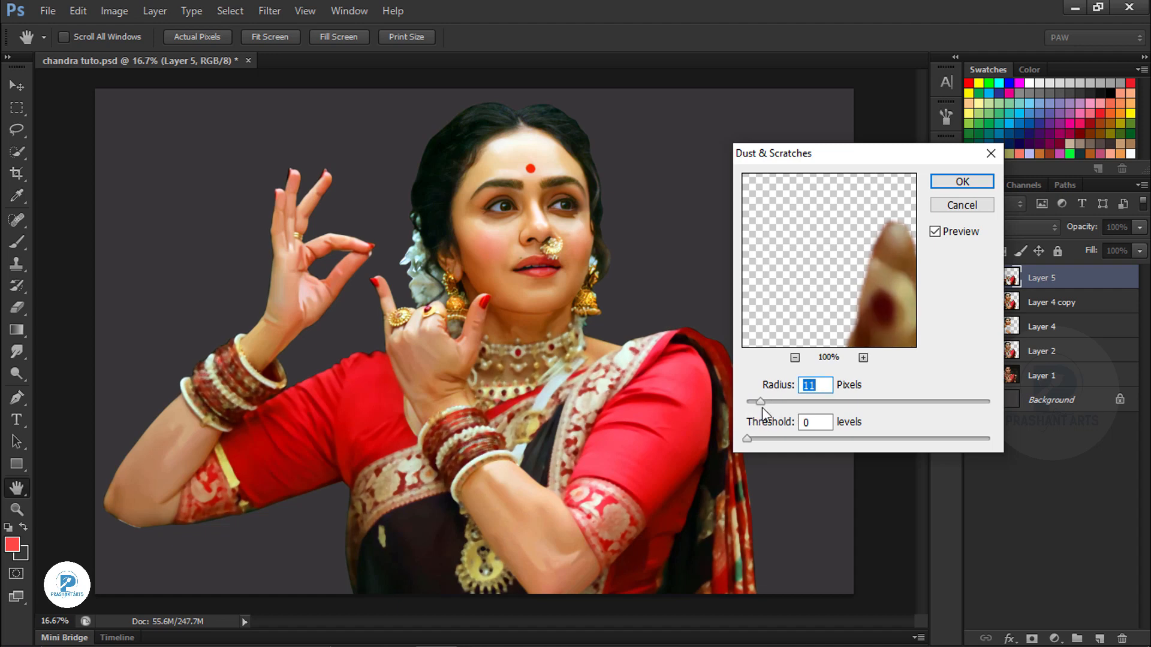
click(962, 181)
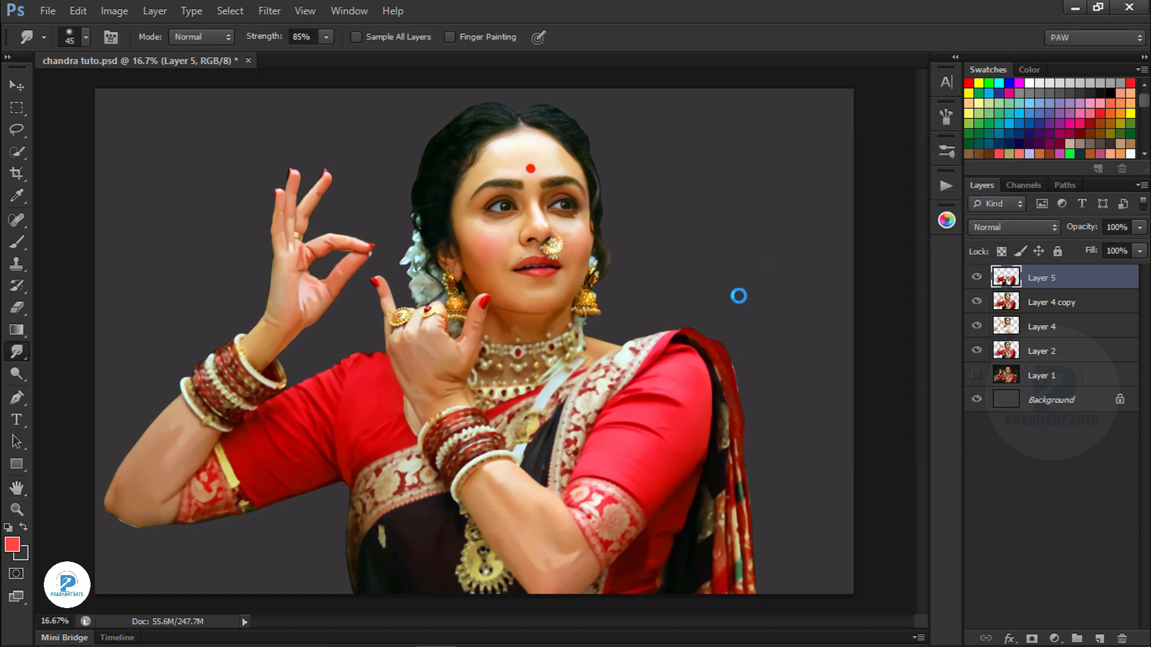
- Switch the Smudge tool to the three-dot brush tip and enlarge it to 40 px for the hair
key(ctrl+minus)
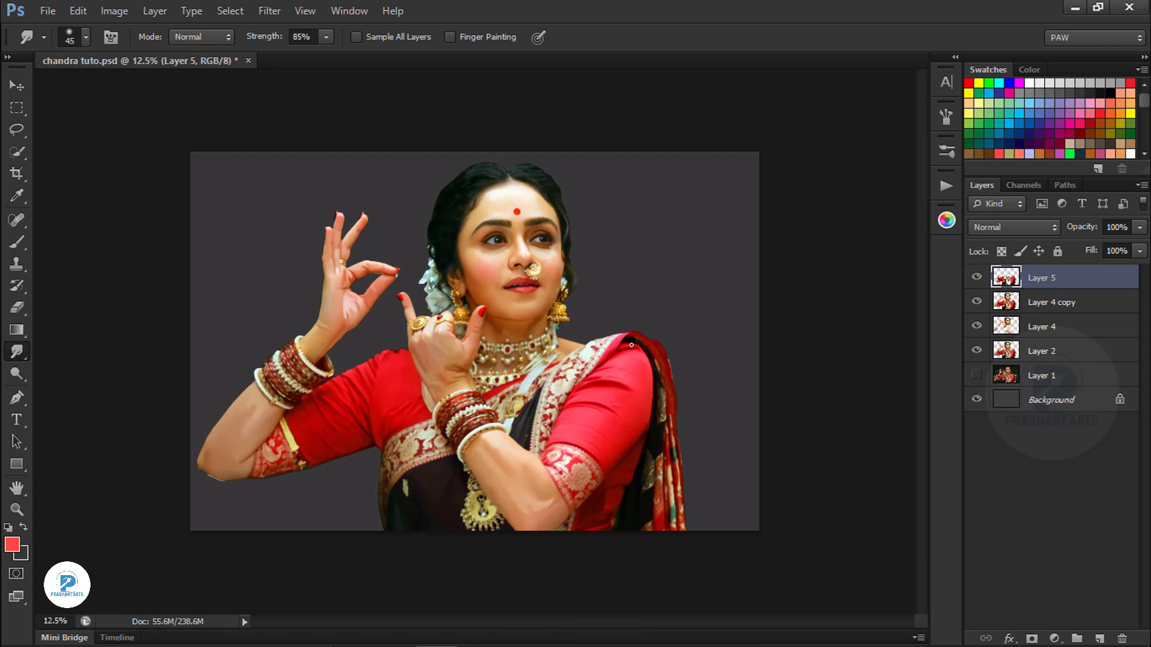
click(85, 36)
click(63, 167)
click(509, 108)
key(ctrl+equal)
key(ctrl+equal)
key(ctrl+equal)
key(ctrl+equal)
drag(475, 200, 496, 422)
key(ctrl+equal)
key(bracketright)
key(bracketright)
key(bracketright)
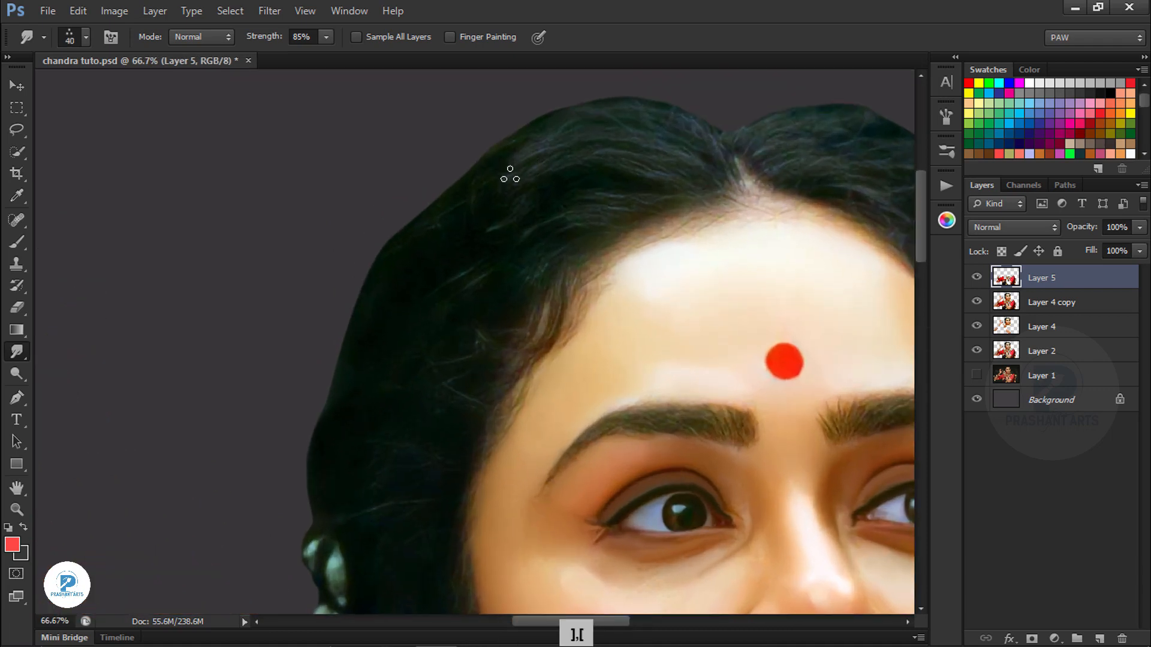
- Merge Layer 5 down into Layer 4 copy and smudge the hair between the parting and her right side with a 30 px tip
key(Delete)
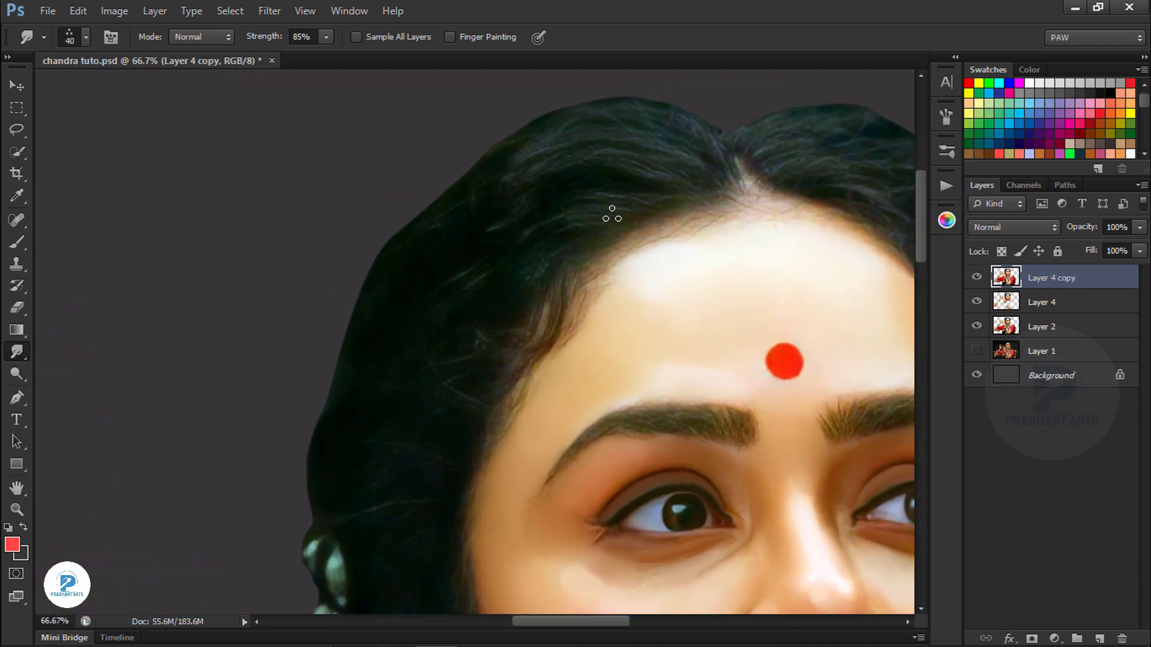
key(bracketleft)
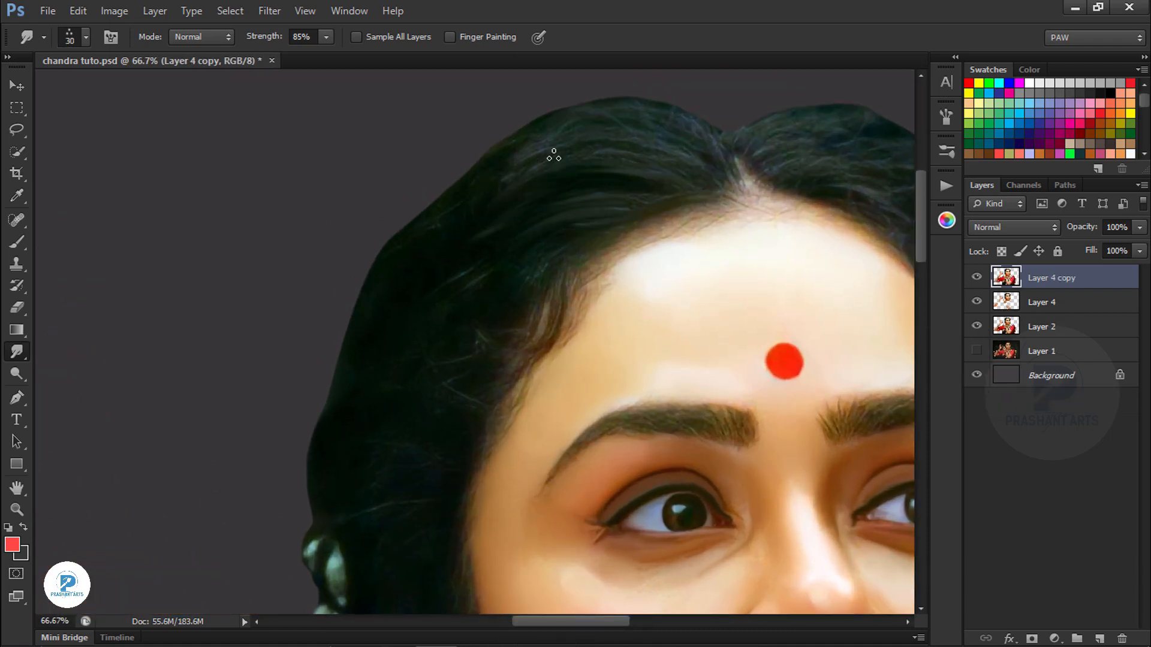
mouse_move(627, 144)
mouse_down()
mouse_move(736, 199)
mouse_move(742, 191)
mouse_up()
drag(521, 282, 716, 209)
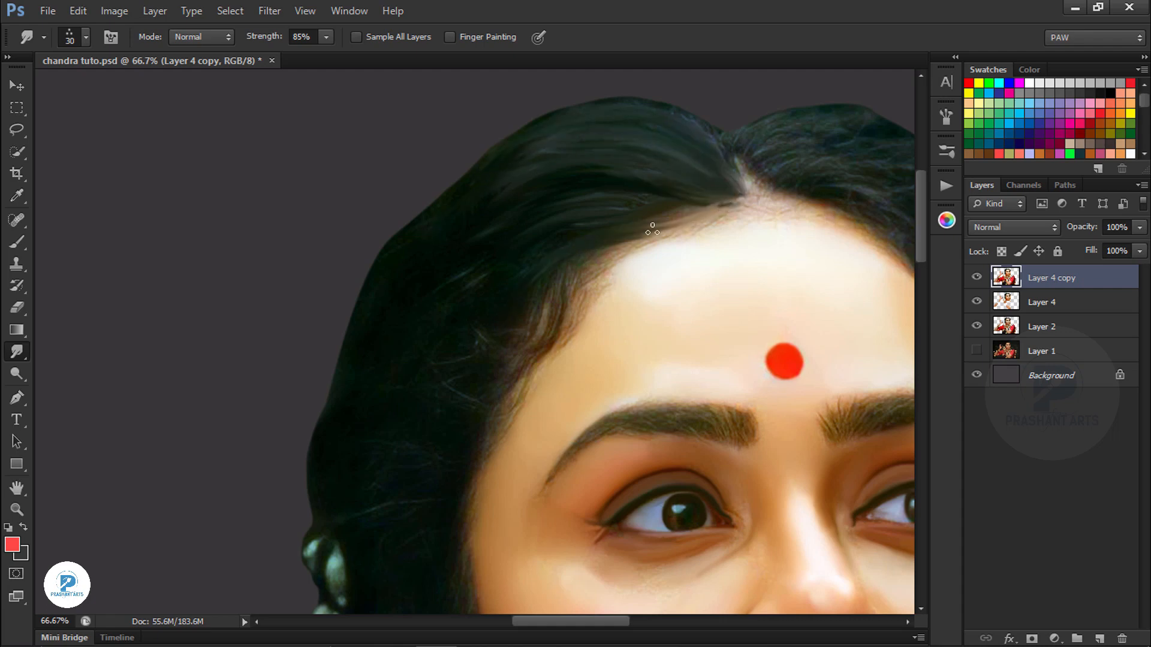
drag(652, 225, 702, 207)
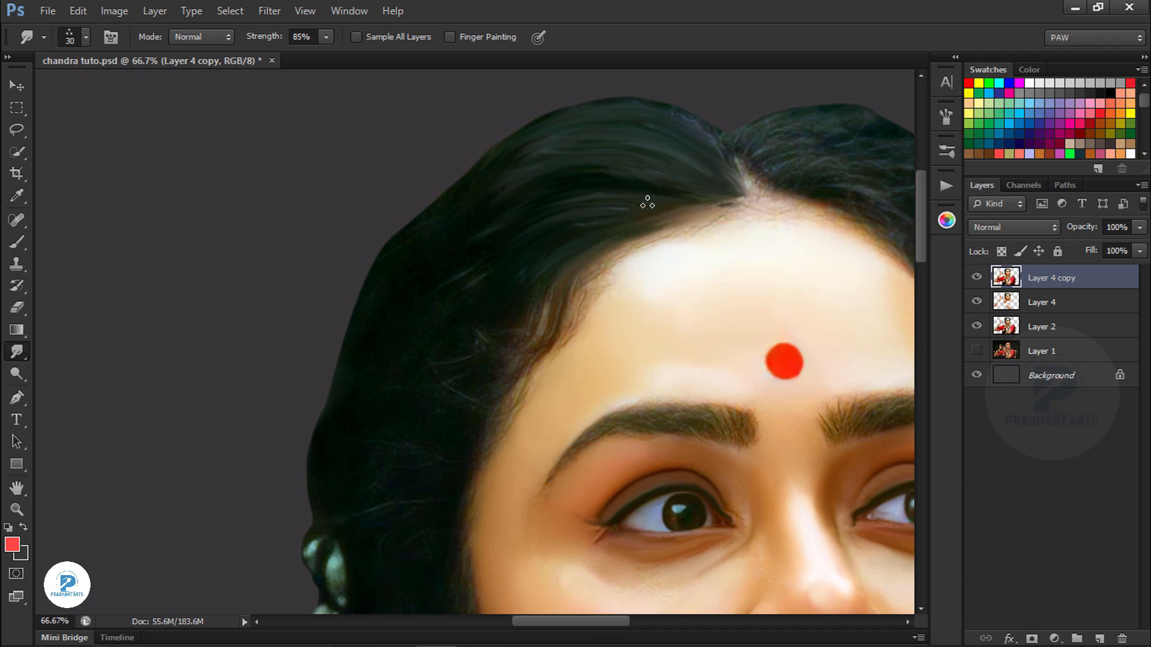
drag(556, 266, 671, 170)
key(ctrl+alt+z)
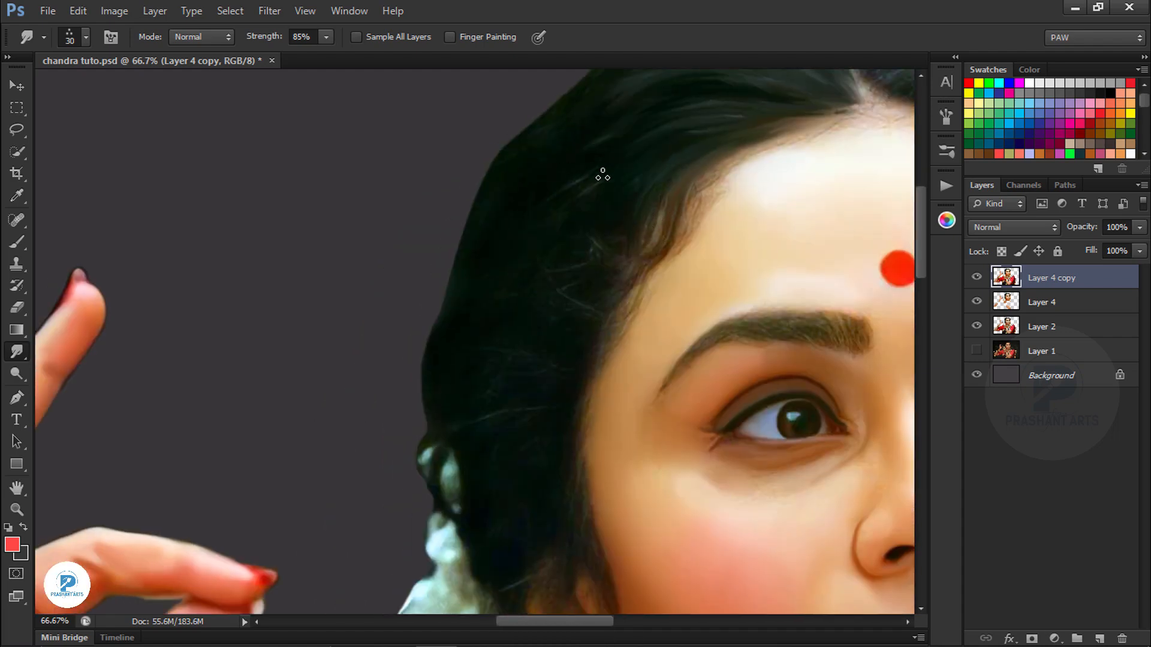
- Smudge the stray strands and the hairline curls at her right temple into smooth flowing hair
drag(583, 246, 532, 360)
drag(640, 318, 692, 293)
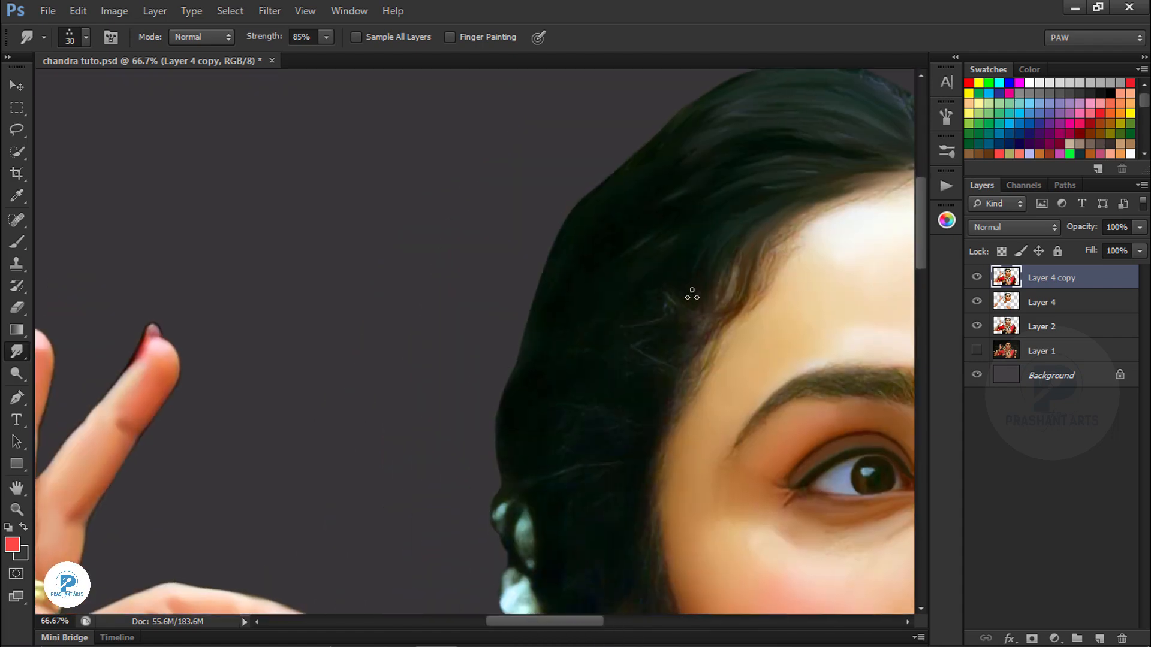
drag(758, 247, 672, 336)
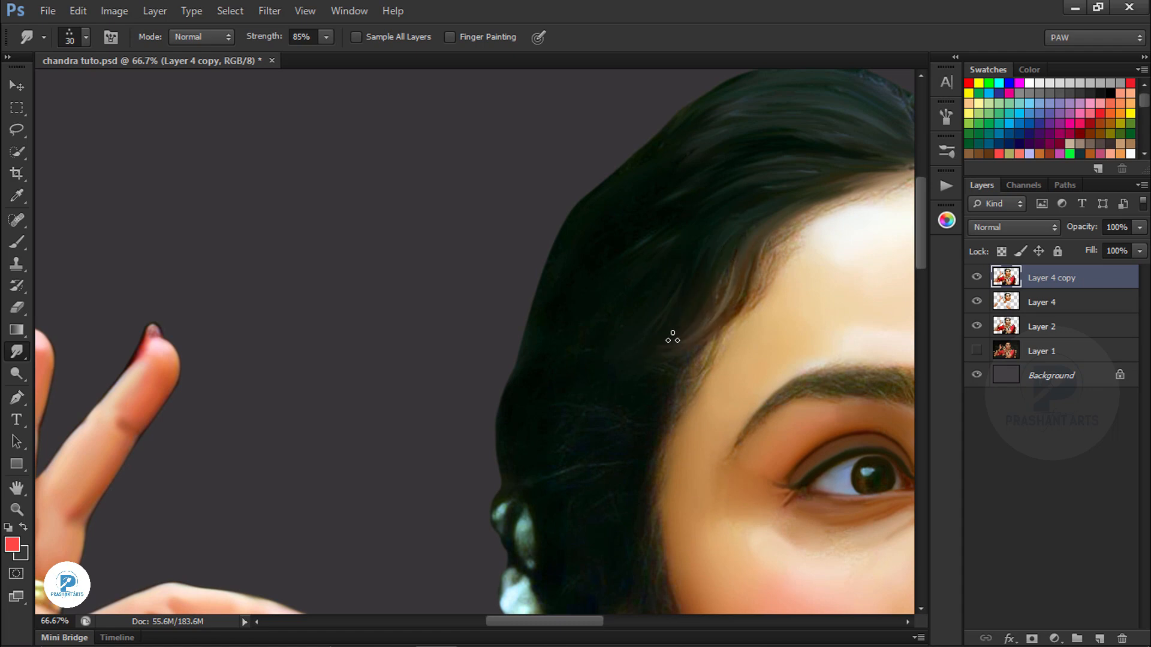
drag(598, 381, 661, 282)
mouse_move(750, 280)
mouse_down()
mouse_move(720, 329)
mouse_move(717, 501)
mouse_up()
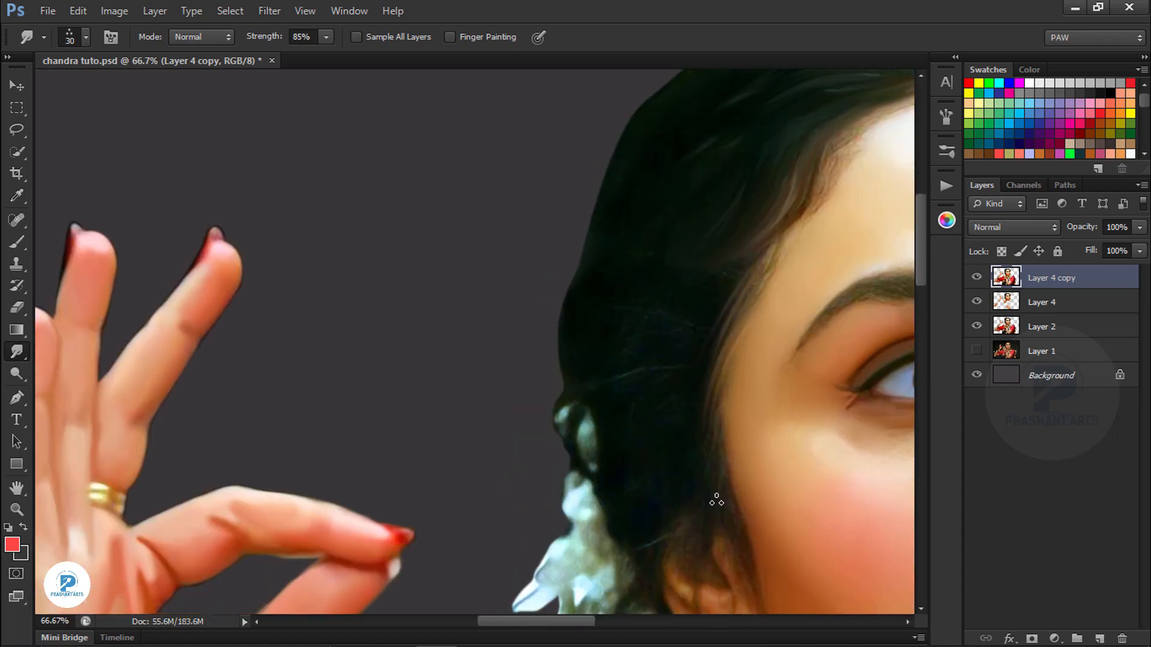
- Smudge the hair beside her right cheek and above the ear, following the edge of the face downward
drag(726, 382, 734, 510)
drag(724, 339, 668, 506)
mouse_move(672, 459)
mouse_down()
mouse_move(770, 354)
mouse_move(725, 417)
mouse_up()
key(ctrl+alt+z)
drag(619, 520, 693, 332)
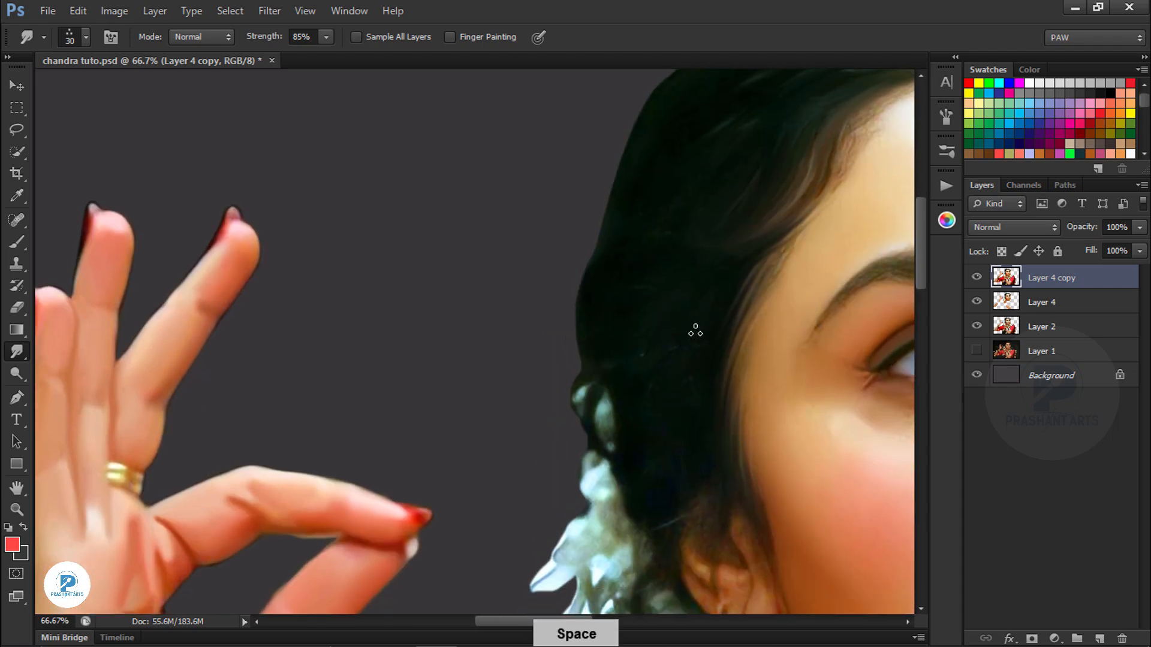
- Smudge the hair on her left side of the parting into smooth strands following its direction
drag(886, 87, 460, 414)
mouse_move(692, 331)
mouse_down()
mouse_move(732, 360)
mouse_move(779, 449)
mouse_move(790, 450)
mouse_up()
key(ctrl+alt+z)
mouse_move(719, 318)
mouse_down()
mouse_move(689, 336)
mouse_move(737, 306)
mouse_move(493, 284)
mouse_up()
drag(596, 363, 662, 370)
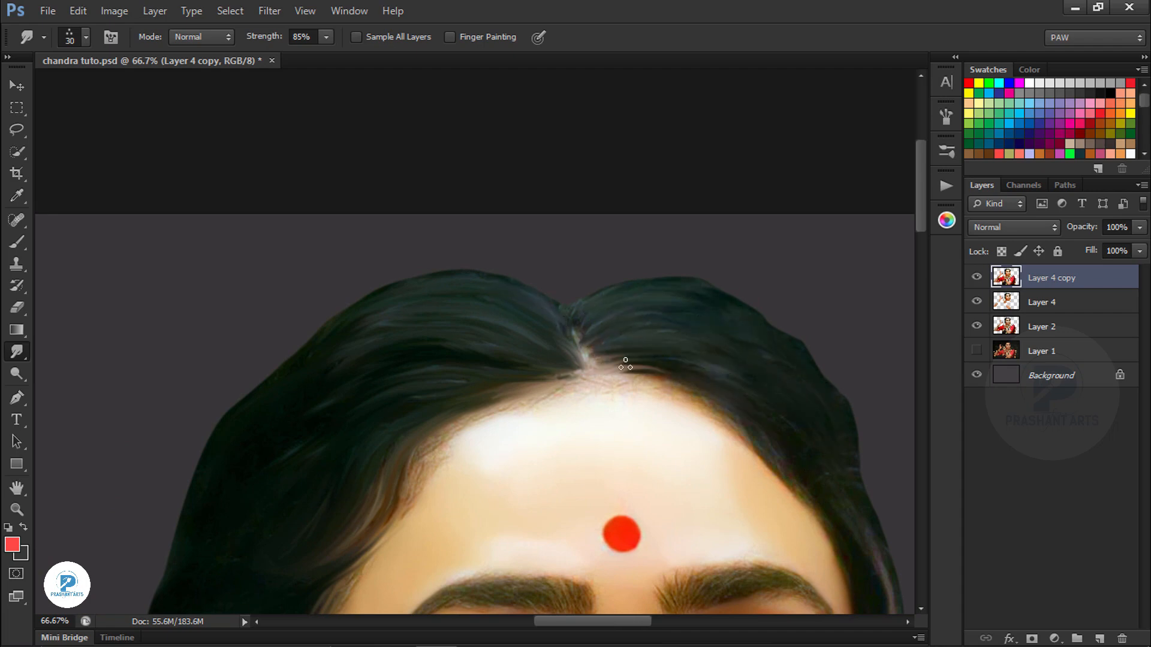
- Smudge the fine hair roots along the forehead hairline on both sides of the parting, undoing unwanted strokes
mouse_move(584, 368)
mouse_down()
mouse_move(657, 370)
mouse_move(663, 359)
mouse_up()
key(ctrl+alt+z)
drag(696, 401, 778, 455)
key(ctrl+alt+z)
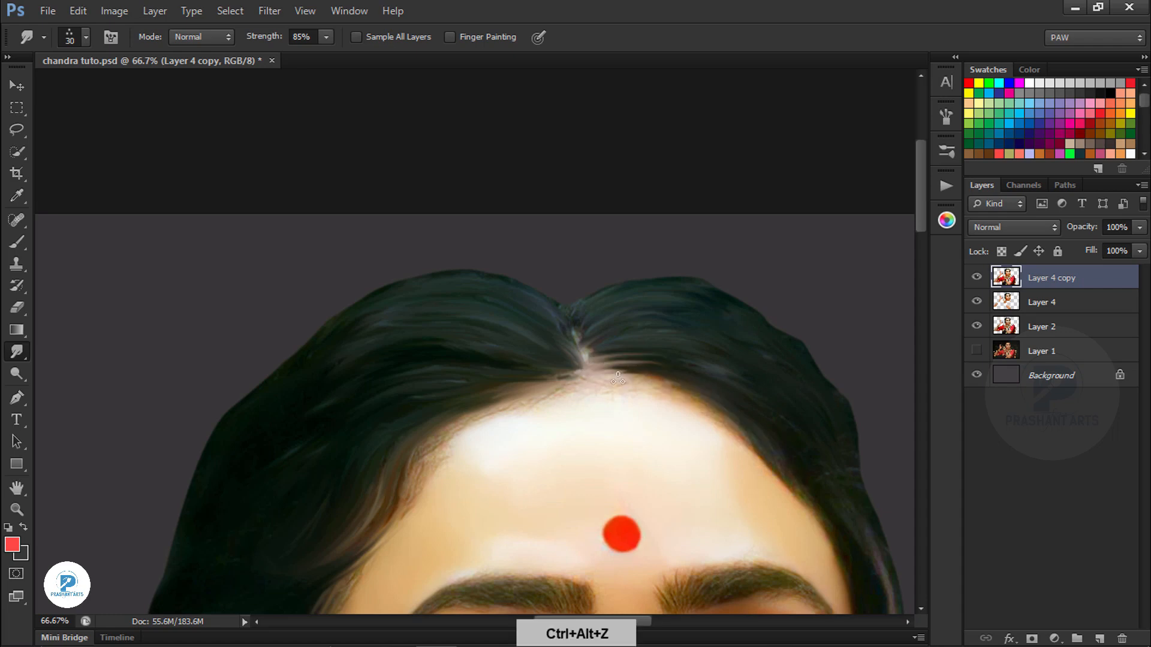
drag(618, 377, 675, 383)
mouse_move(407, 487)
mouse_down()
mouse_move(464, 423)
mouse_move(548, 388)
mouse_up()
drag(498, 395, 574, 389)
- Smudge the hair at her left temple and down the left side of her face
drag(801, 442, 572, 352)
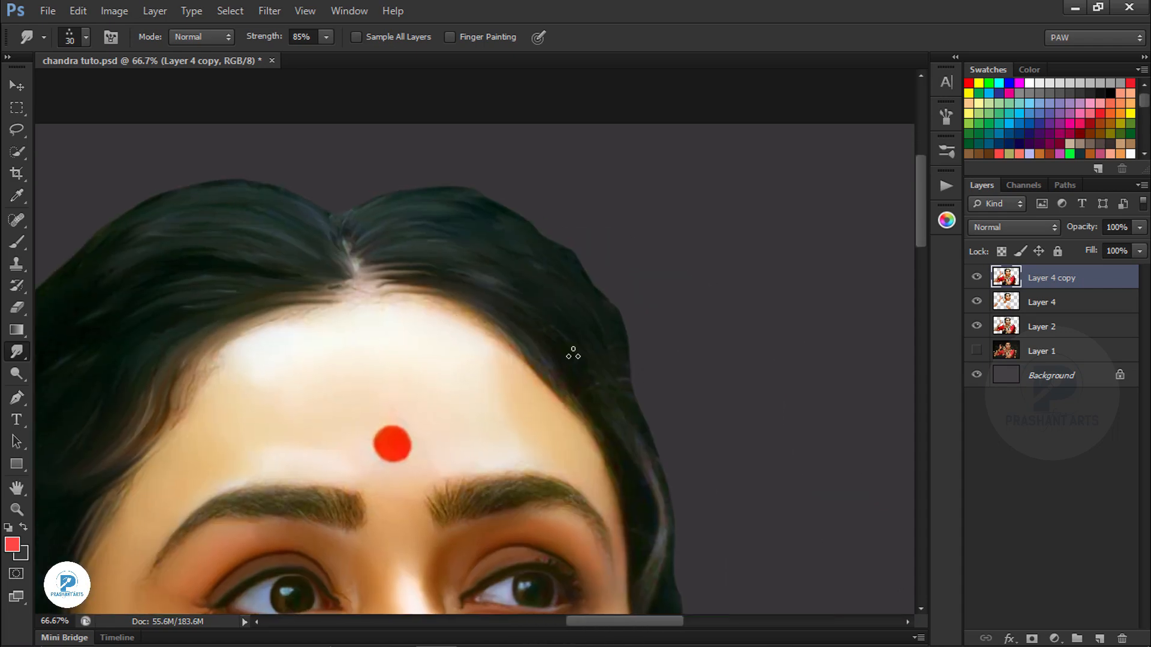
drag(625, 483, 596, 362)
drag(574, 317, 493, 225)
drag(621, 342, 616, 508)
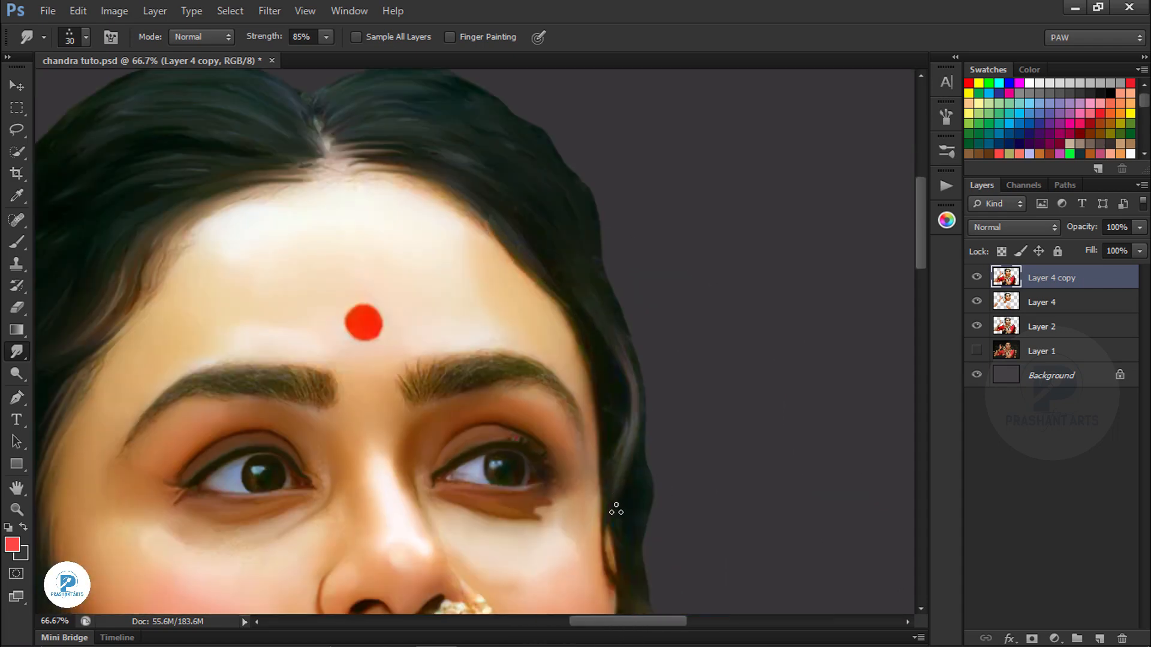
- Check the smudged hair in the full portrait and the face up close
key(ctrl+minus)
key(ctrl+minus)
key(ctrl+minus)
key(ctrl+minus)
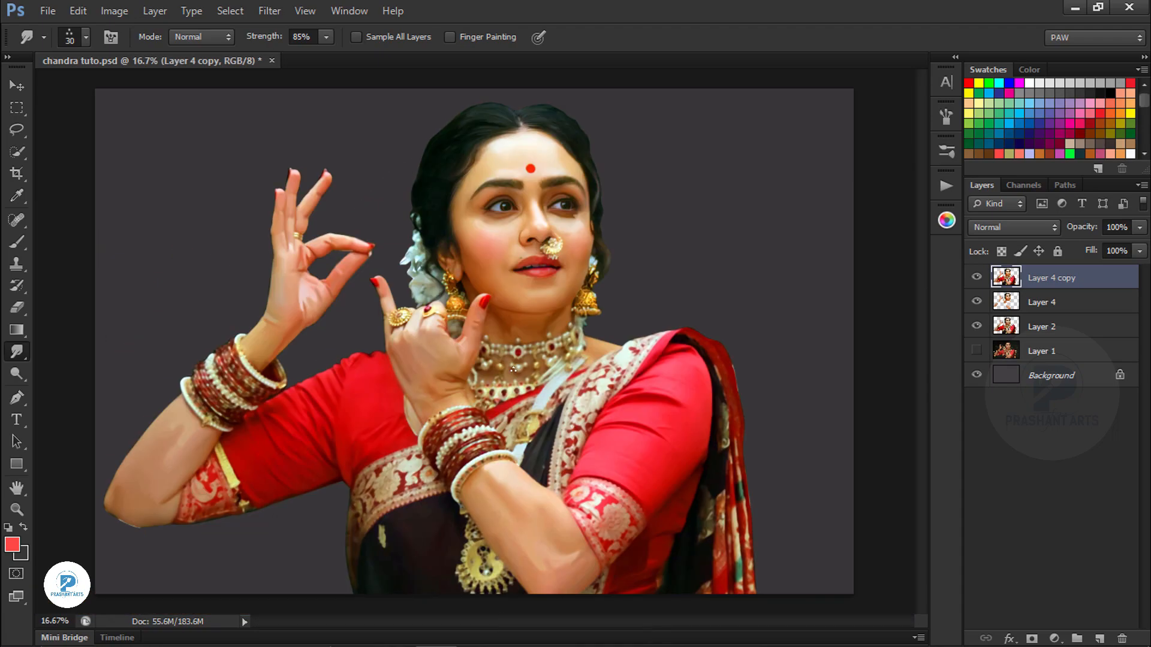
key(ctrl+equal)
key(ctrl+equal)
key(ctrl+equal)
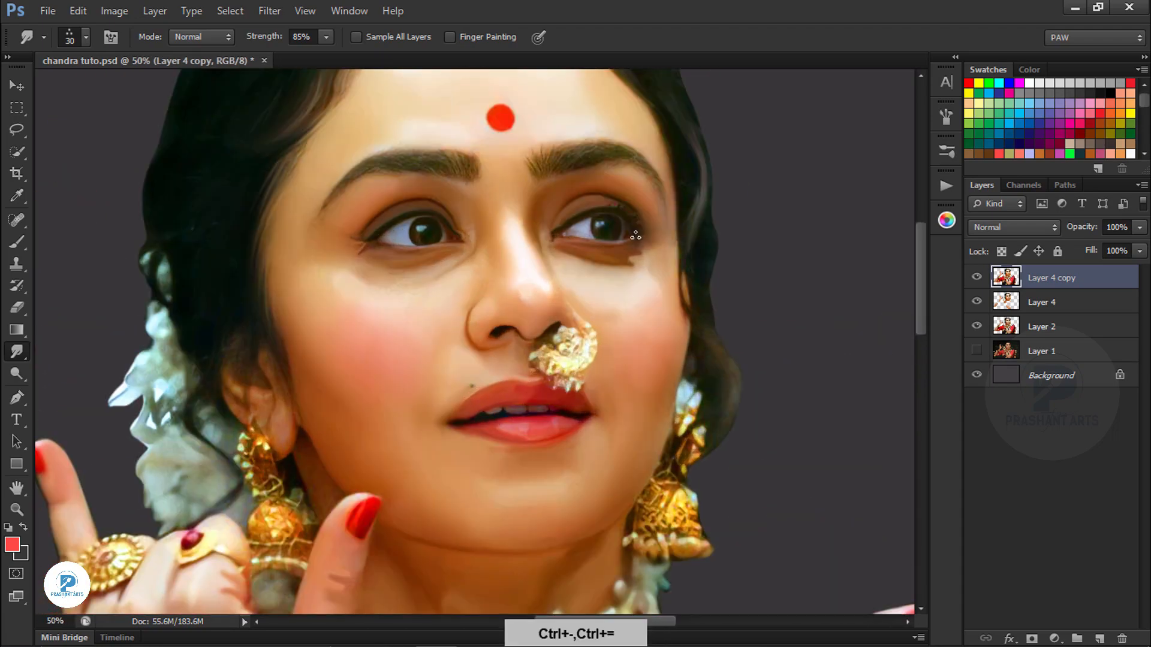
- Smudge the hairs at the inner end of her left eyebrow upward with a size 10 brush, undoing an unwanted stroke
drag(714, 350, 715, 467)
key(ctrl+equal)
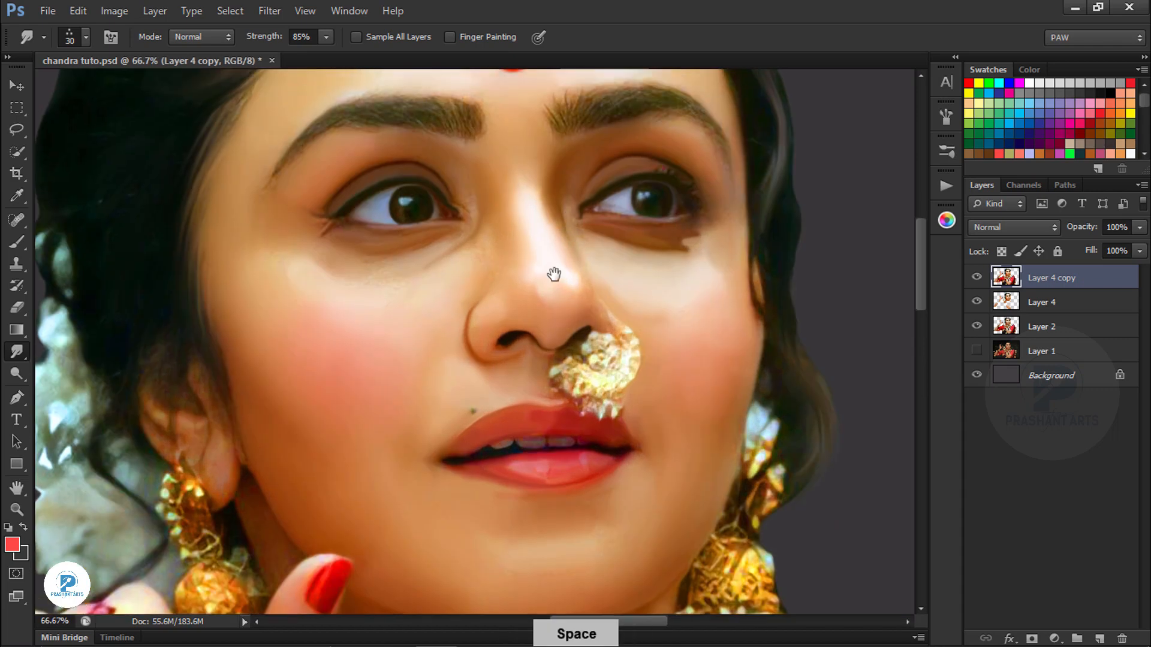
drag(552, 273, 543, 351)
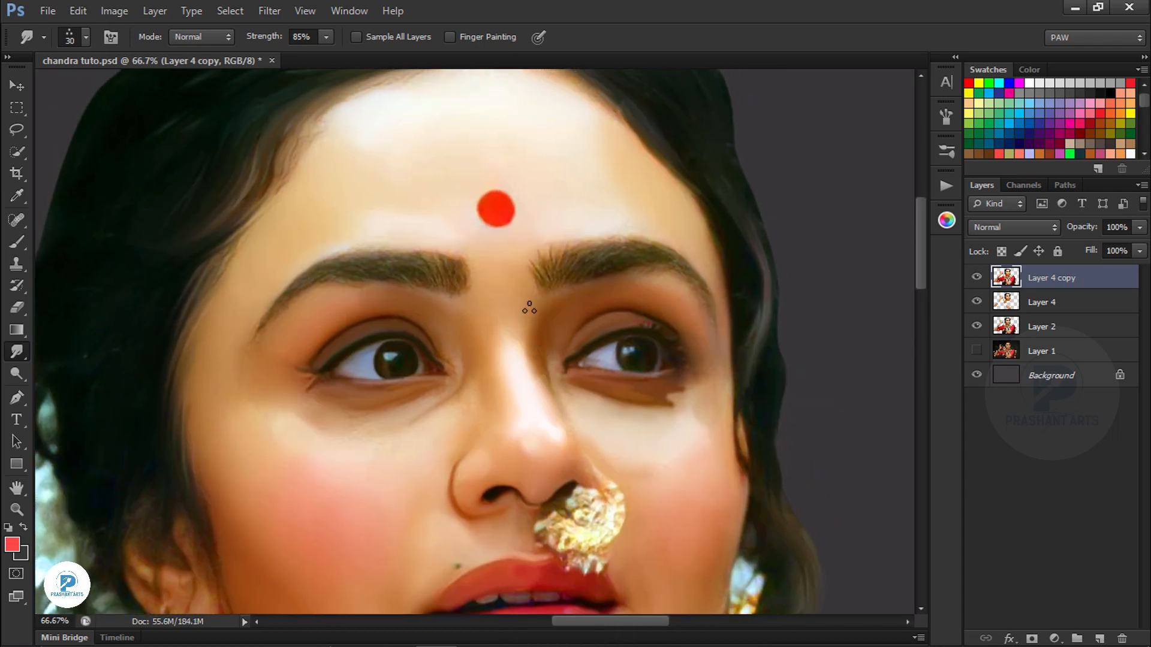
key(ctrl+equal)
drag(588, 205, 471, 295)
key(ctrl+equal)
key(bracketleft)
key(bracketleft)
key(bracketleft)
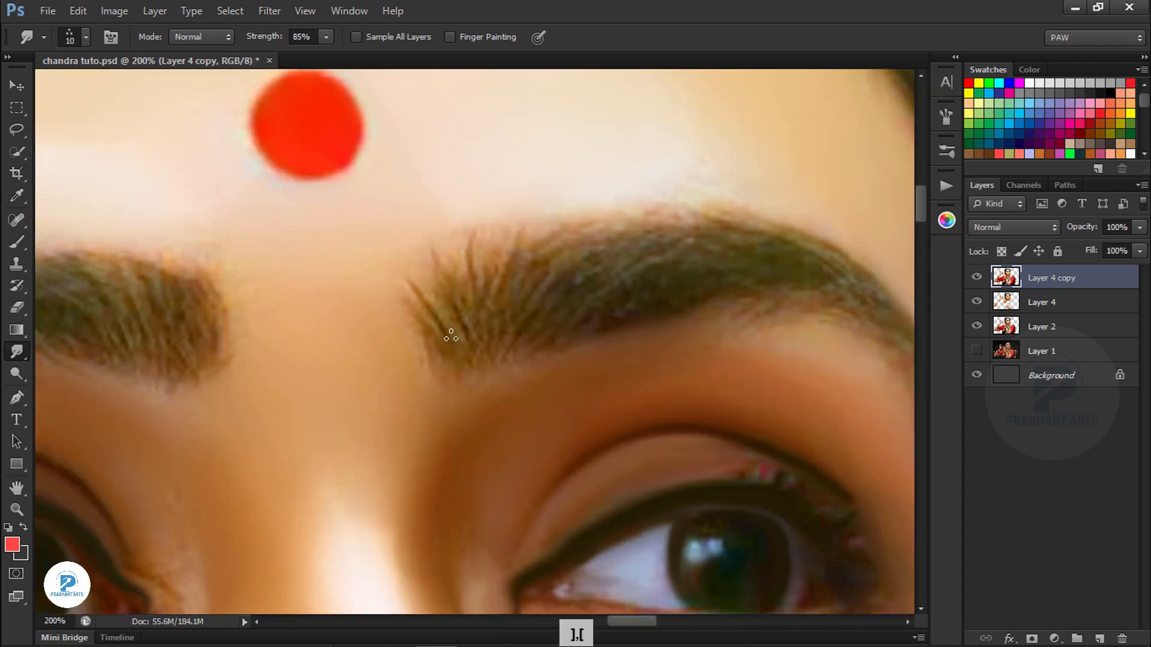
mouse_move(450, 340)
mouse_down()
mouse_move(426, 270)
mouse_move(465, 231)
mouse_up()
mouse_move(470, 336)
mouse_down()
mouse_move(465, 268)
mouse_move(484, 317)
mouse_move(469, 250)
mouse_move(527, 231)
mouse_up()
key(ctrl+alt+z)
- Smudge the middle, arch and tail of her left eyebrow into smooth hairs following the brow's direction
mouse_move(509, 306)
mouse_down()
mouse_move(593, 222)
mouse_move(626, 231)
mouse_up()
mouse_move(671, 251)
mouse_down()
mouse_move(506, 209)
mouse_move(378, 294)
mouse_move(618, 244)
mouse_move(786, 368)
mouse_up()
drag(706, 245, 605, 157)
mouse_move(678, 229)
mouse_down()
mouse_move(587, 169)
mouse_move(521, 181)
mouse_up()
drag(641, 221, 677, 246)
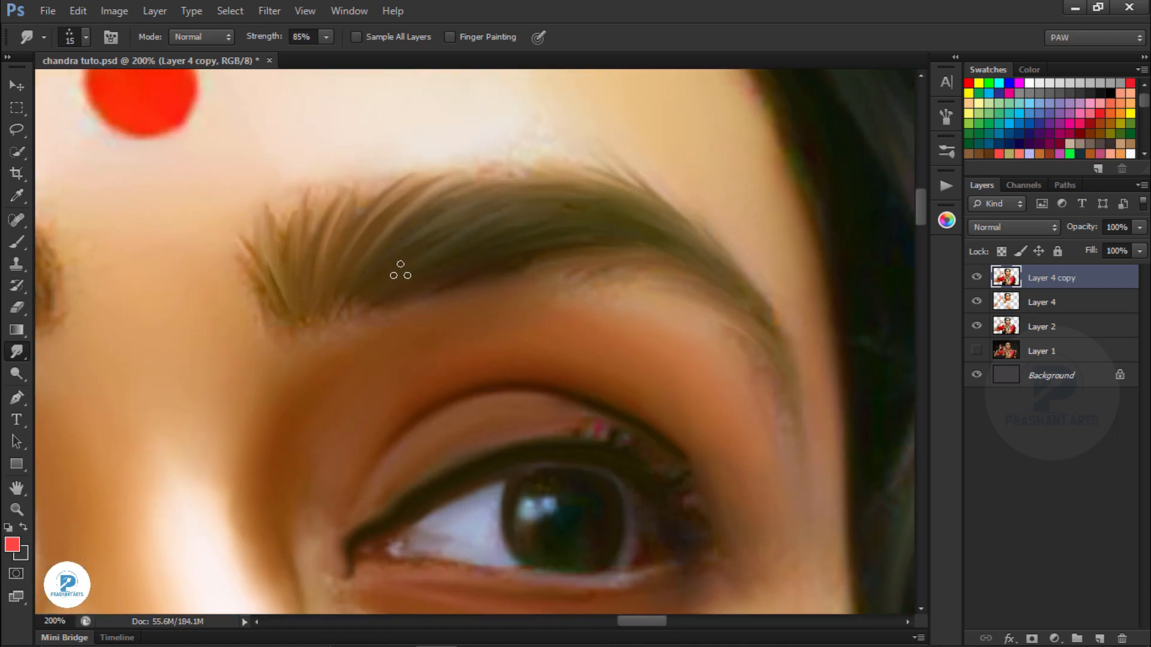
mouse_move(401, 273)
mouse_down()
mouse_move(336, 309)
mouse_move(724, 303)
mouse_move(707, 220)
mouse_up()
- Smudge the inner end and middle of her right eyebrow into smooth hairs with a size 15 brush
drag(743, 309, 677, 218)
drag(654, 240, 530, 217)
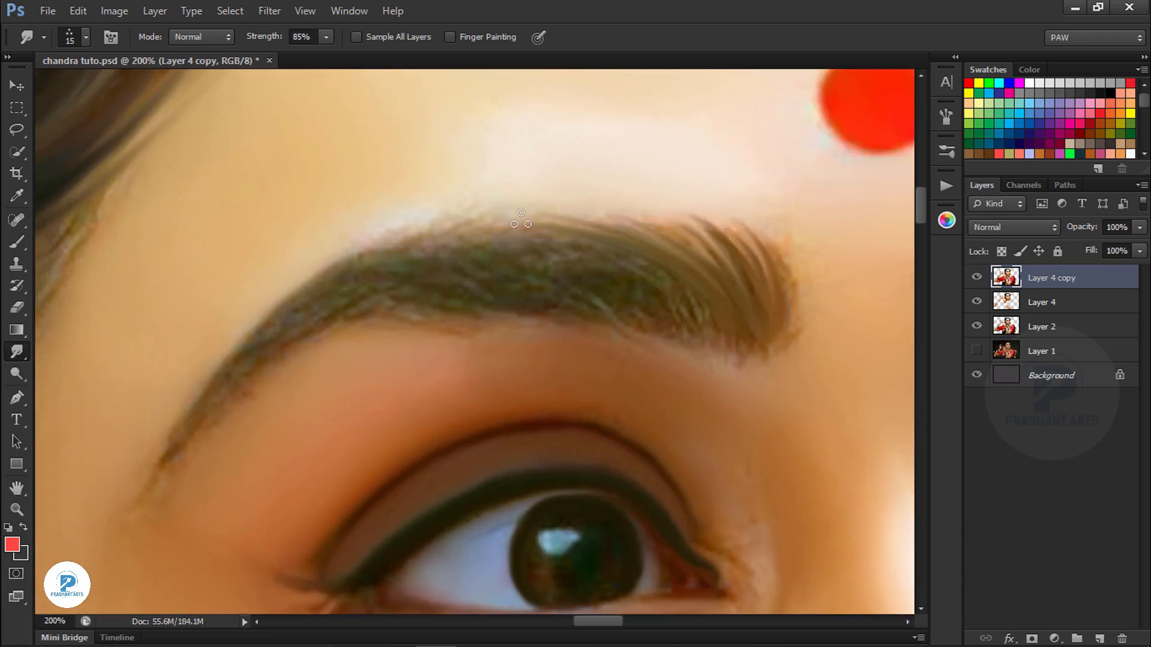
drag(623, 255, 528, 220)
drag(611, 282, 525, 246)
drag(621, 285, 778, 320)
drag(777, 354, 526, 309)
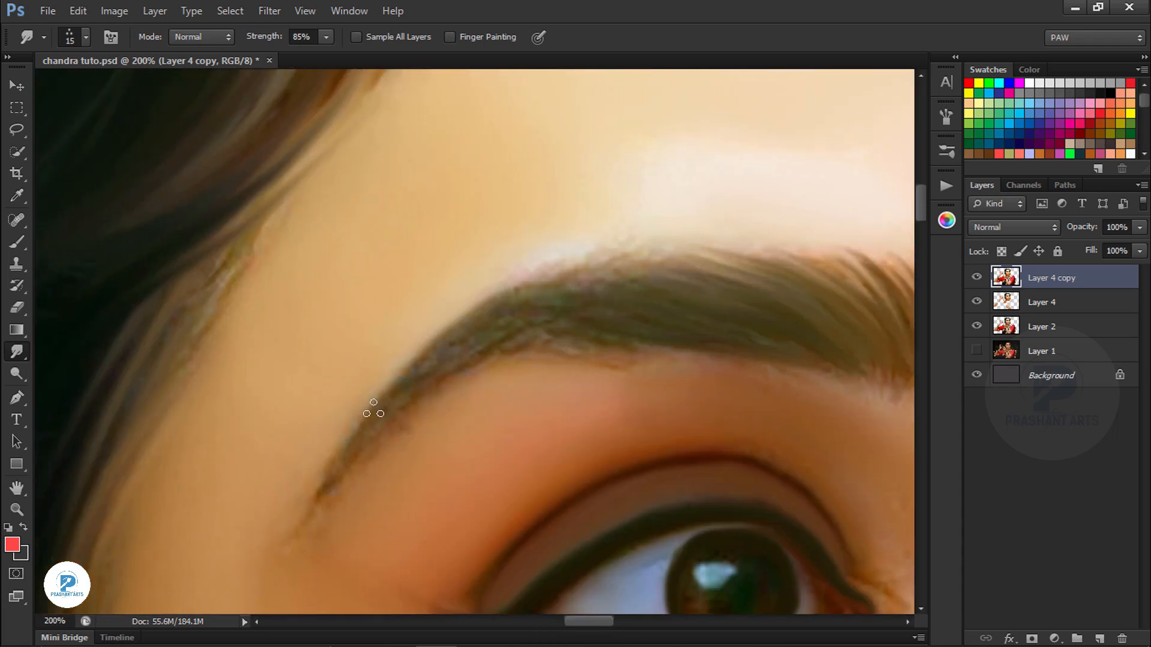
- Smudge the arch and tail of her right eyebrow smooth and bring the full portrait into view
drag(456, 321, 558, 264)
drag(420, 369, 584, 259)
drag(569, 299, 396, 404)
mouse_move(611, 339)
mouse_down()
mouse_move(336, 487)
mouse_move(704, 347)
mouse_up()
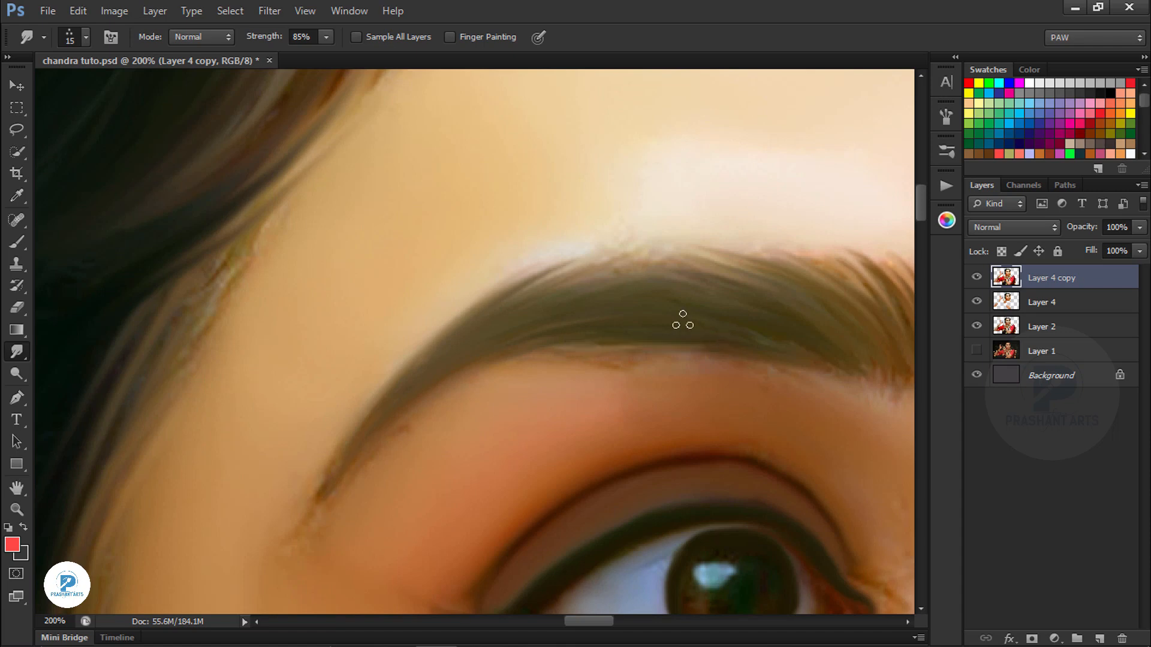
key(ctrl+minus)
key(ctrl+minus)
key(ctrl+minus)
key(ctrl+minus)
key(ctrl+minus)
key(ctrl+minus)
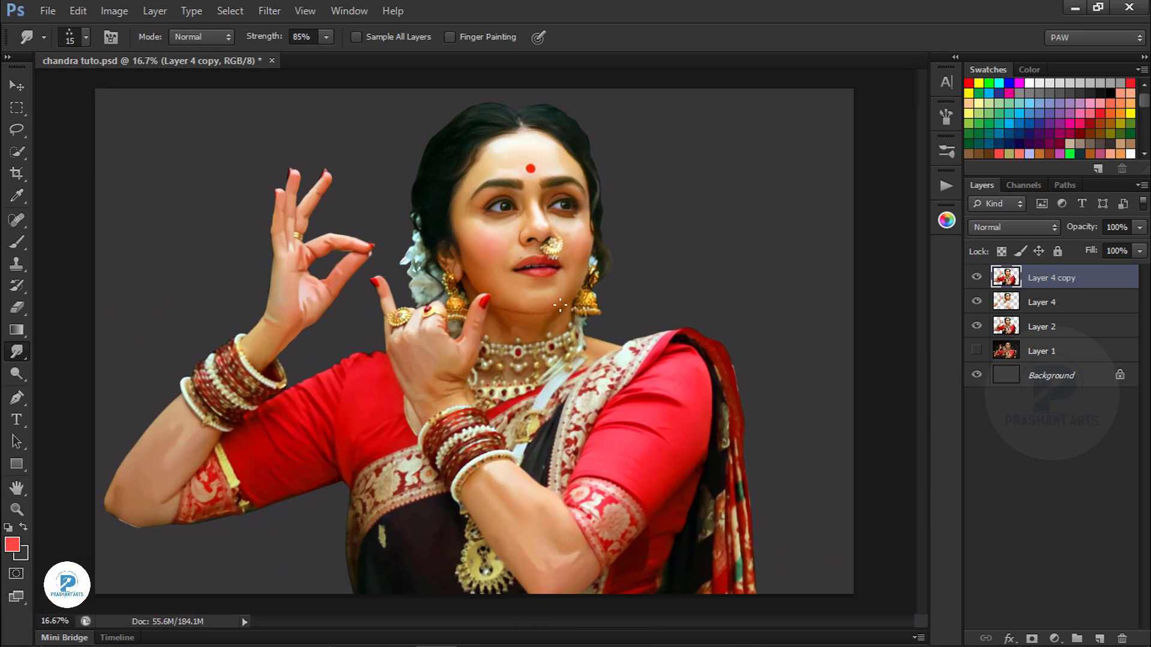
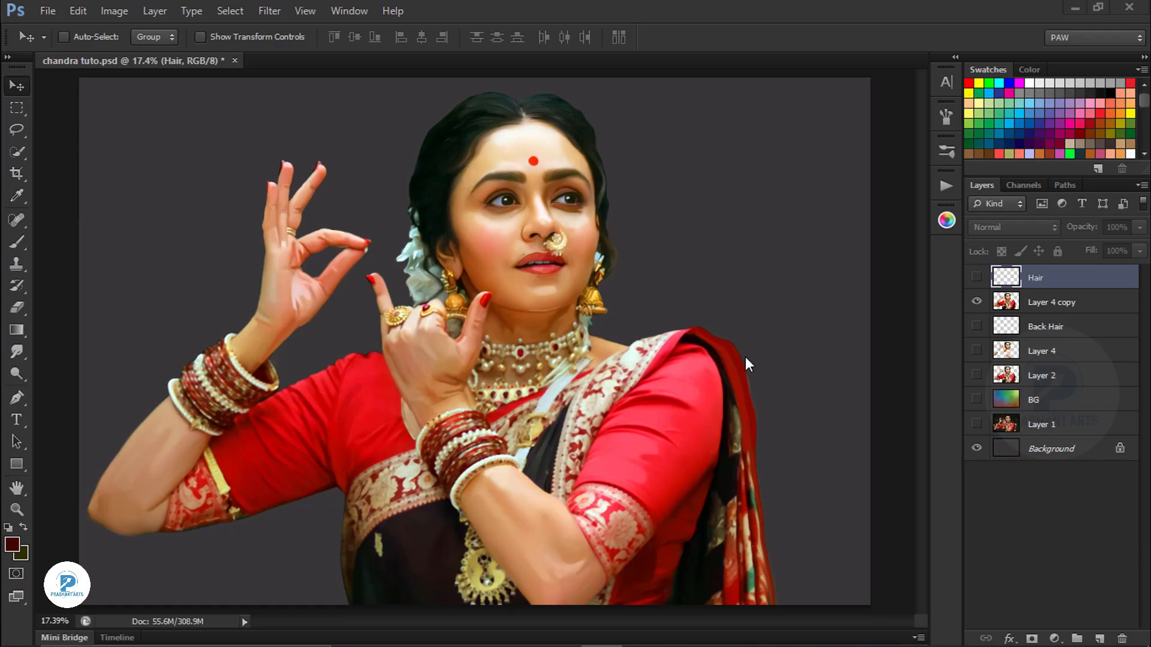
- Show the colorful painted BG layer behind the portrait, comparing the picture with and without it
click(976, 402)
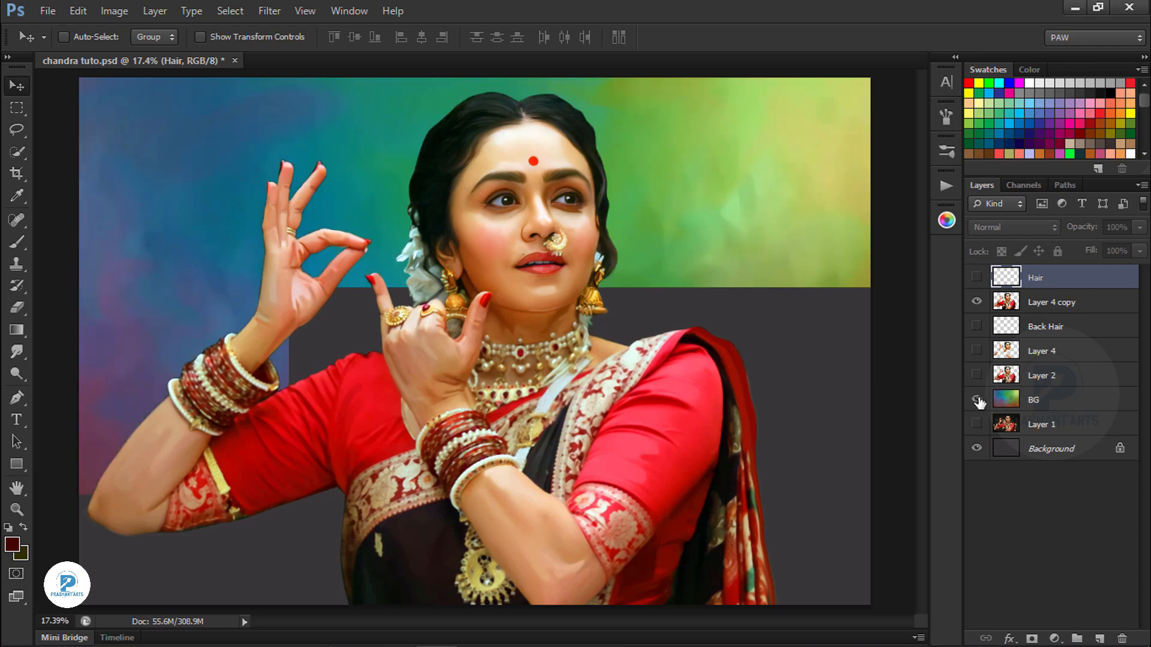
click(977, 401)
click(976, 402)
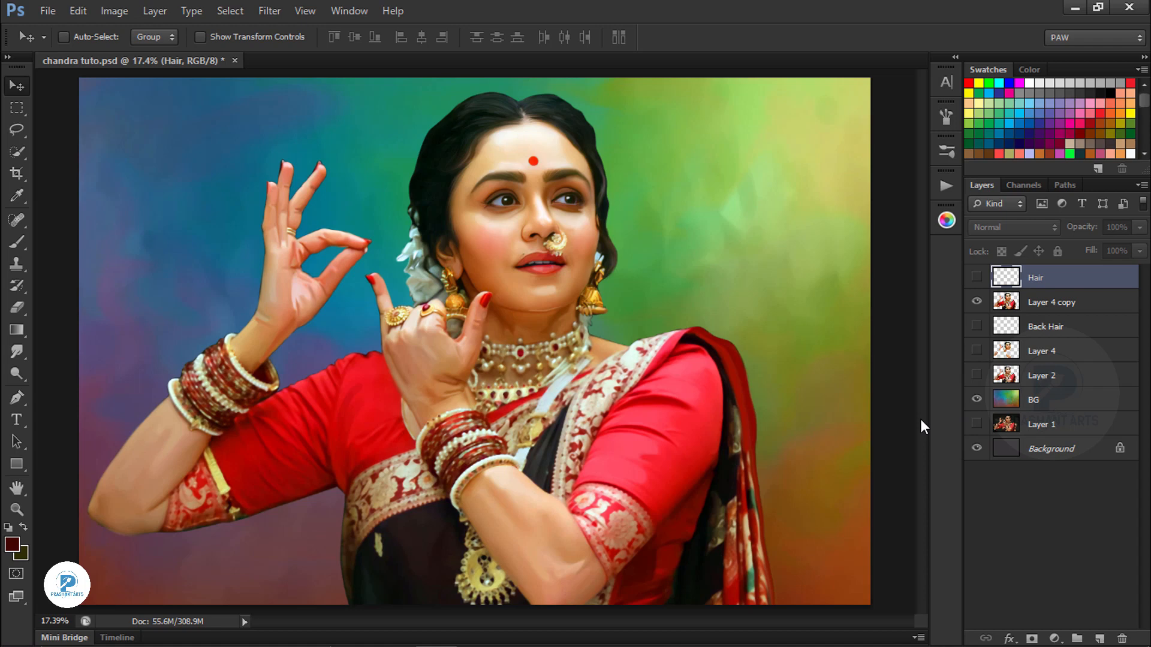
key(ctrl+minus)
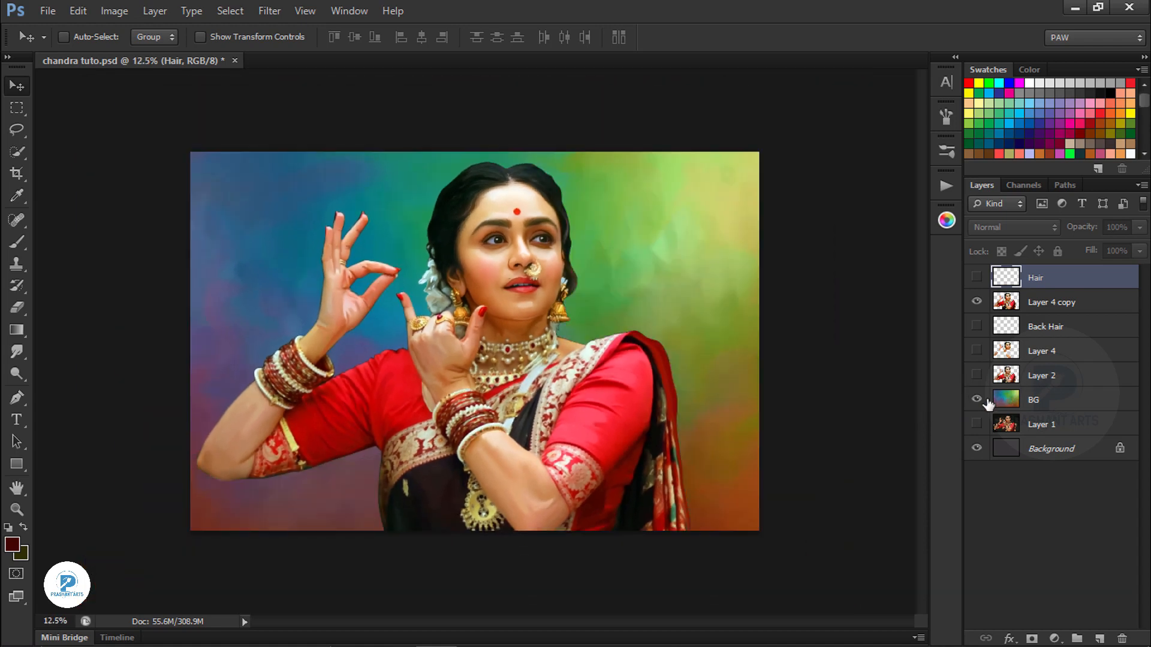
click(982, 401)
click(983, 400)
- Show the Back Hair layer and compare the loose strands around the head with and without it
click(976, 351)
click(976, 327)
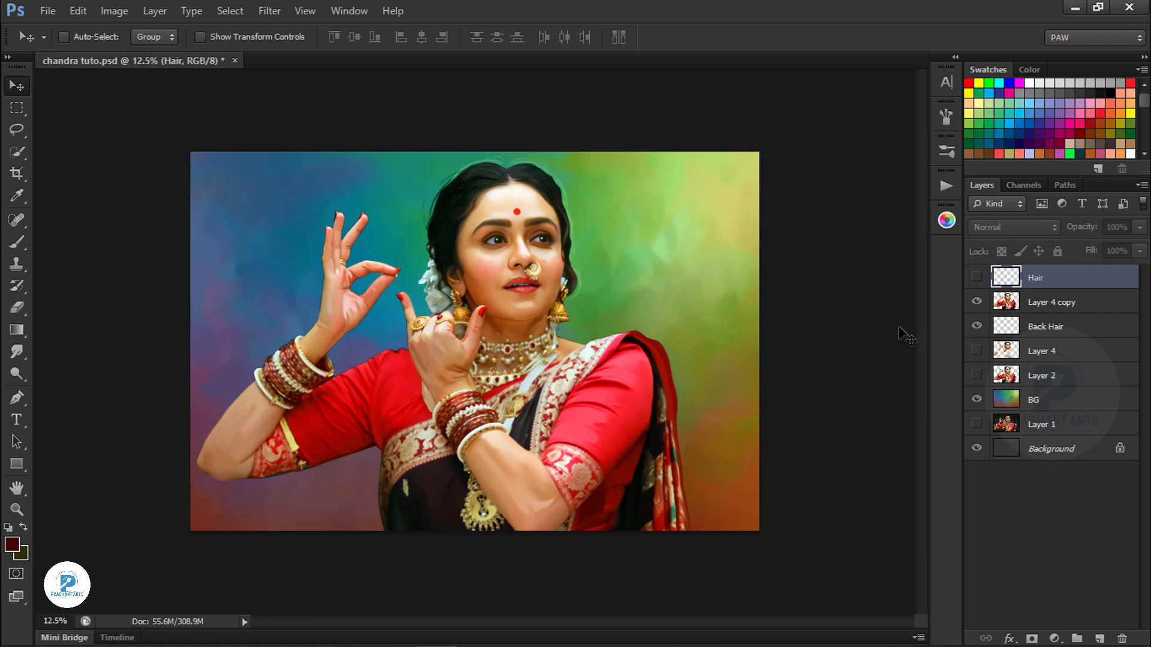
key(ctrl+equal)
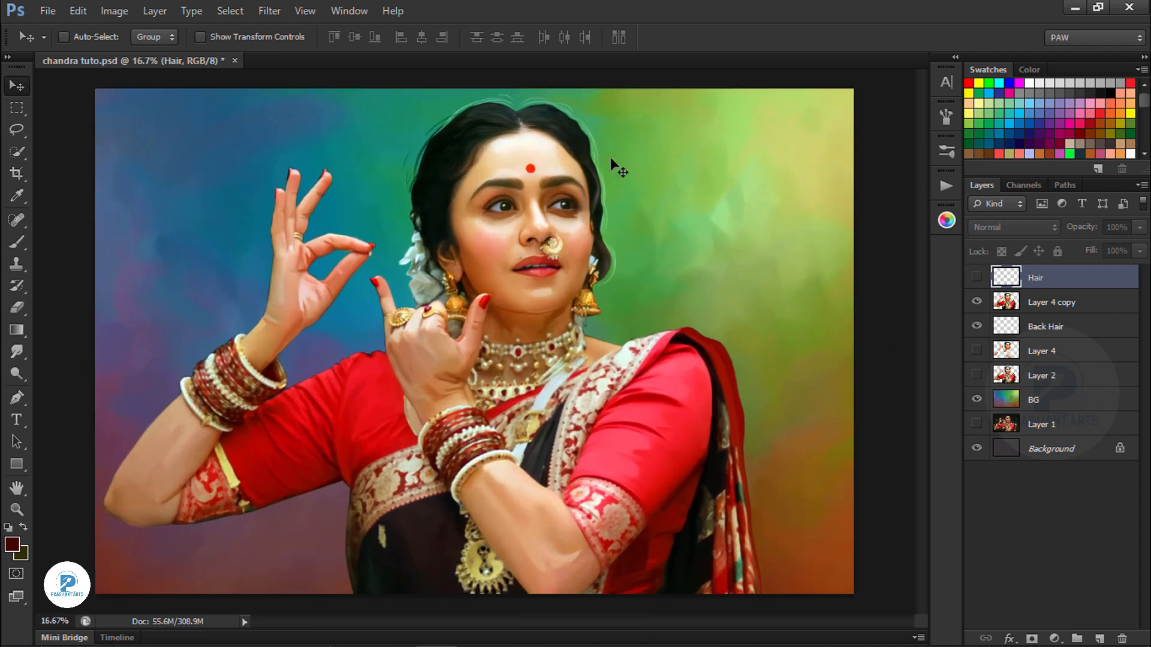
click(976, 327)
click(976, 327)
- Show the Hair layer on top of the portrait and compare the painted strands with and without it
click(977, 278)
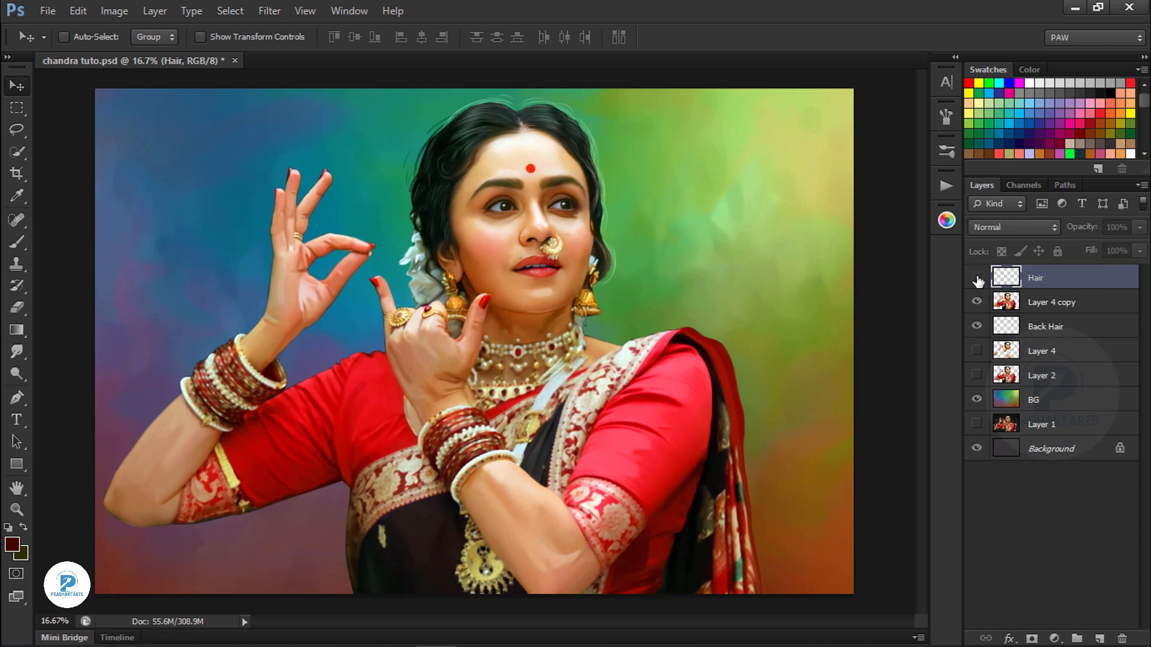
click(976, 277)
click(976, 277)
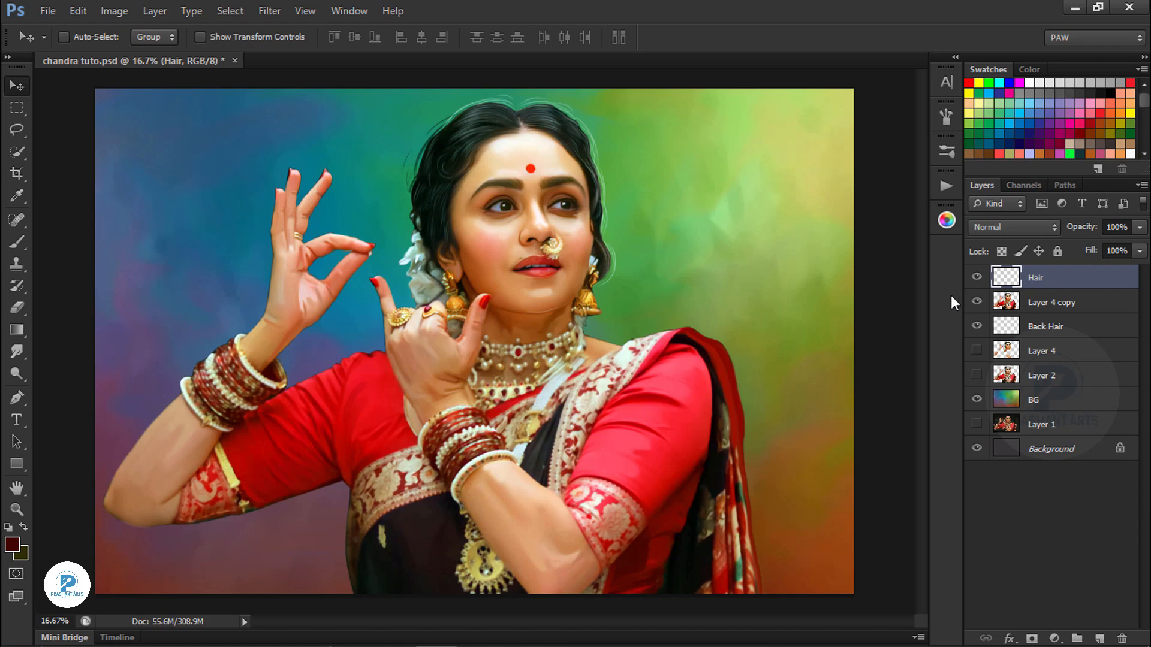
key(ctrl+minus)
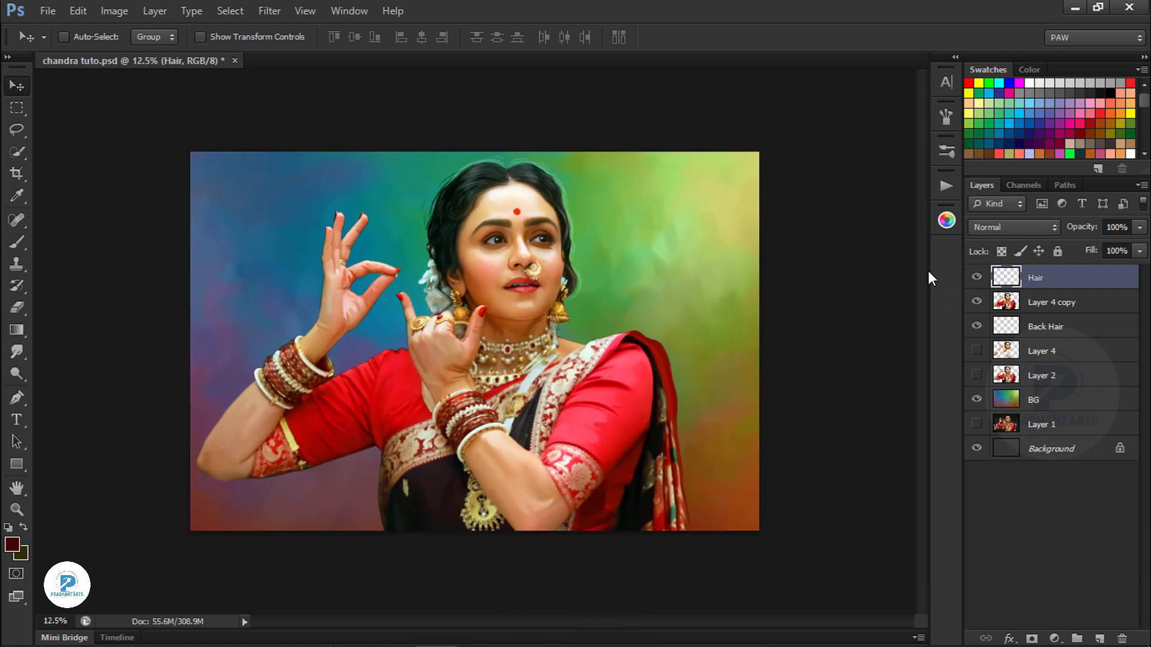
click(975, 278)
click(975, 277)
- Duplicate Layer 4 copy and add an Inner Shadow effect to the duplicate
click(1022, 305)
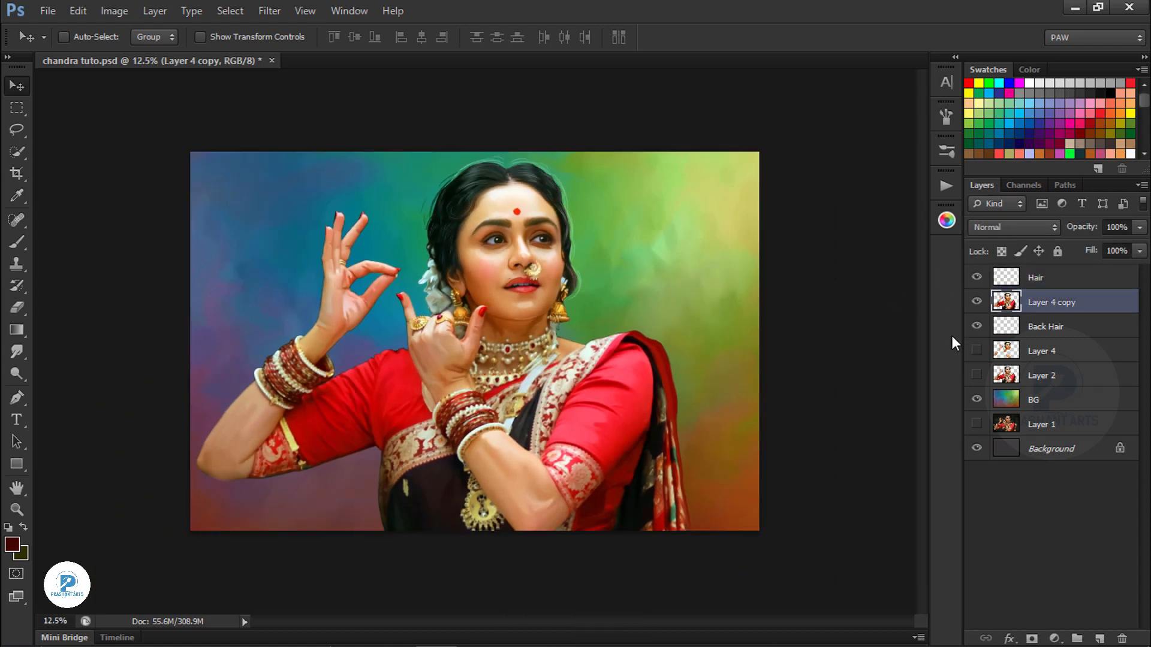
key(ctrl+equal)
key(ctrl+minus)
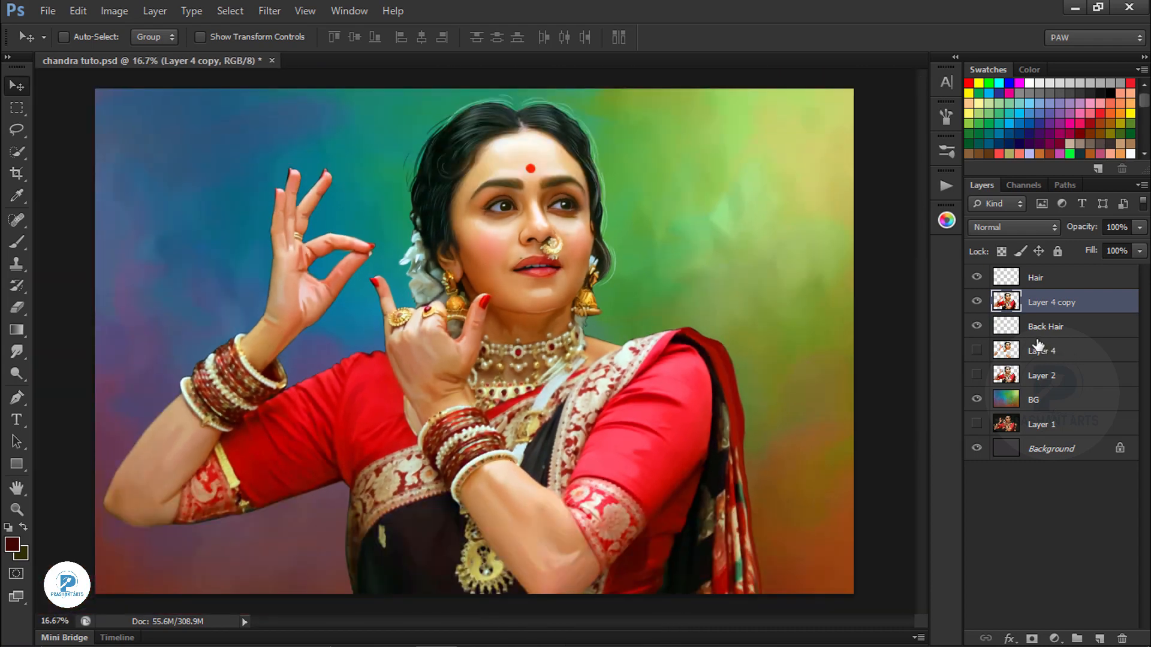
key(ctrl+j)
click(1008, 638)
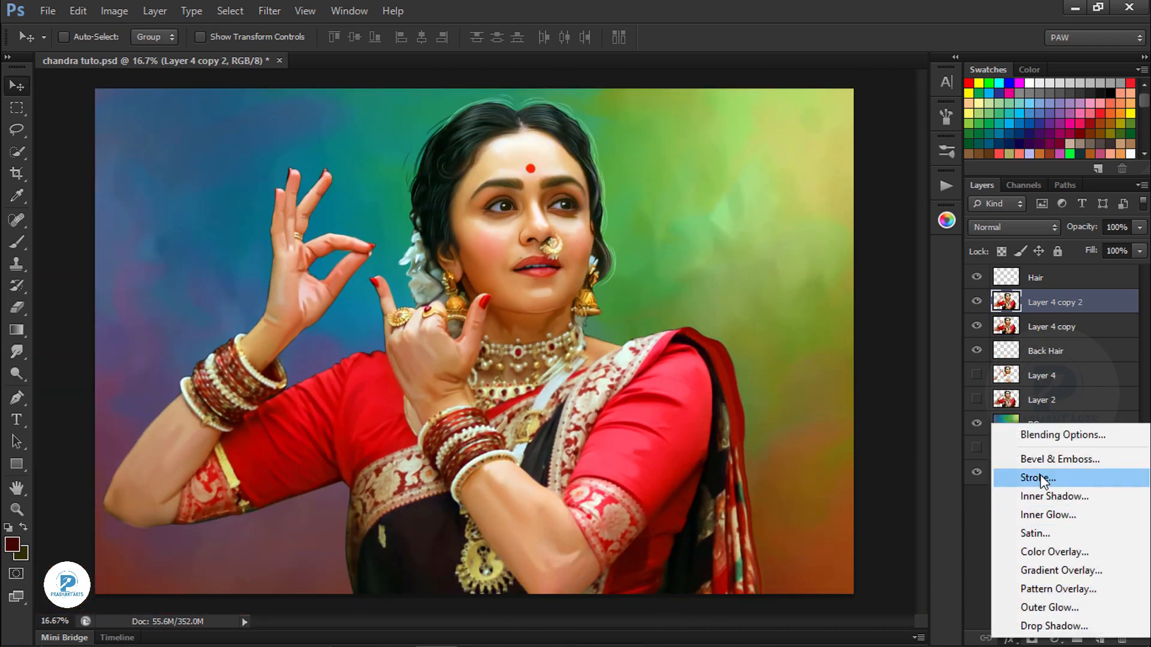
click(1044, 496)
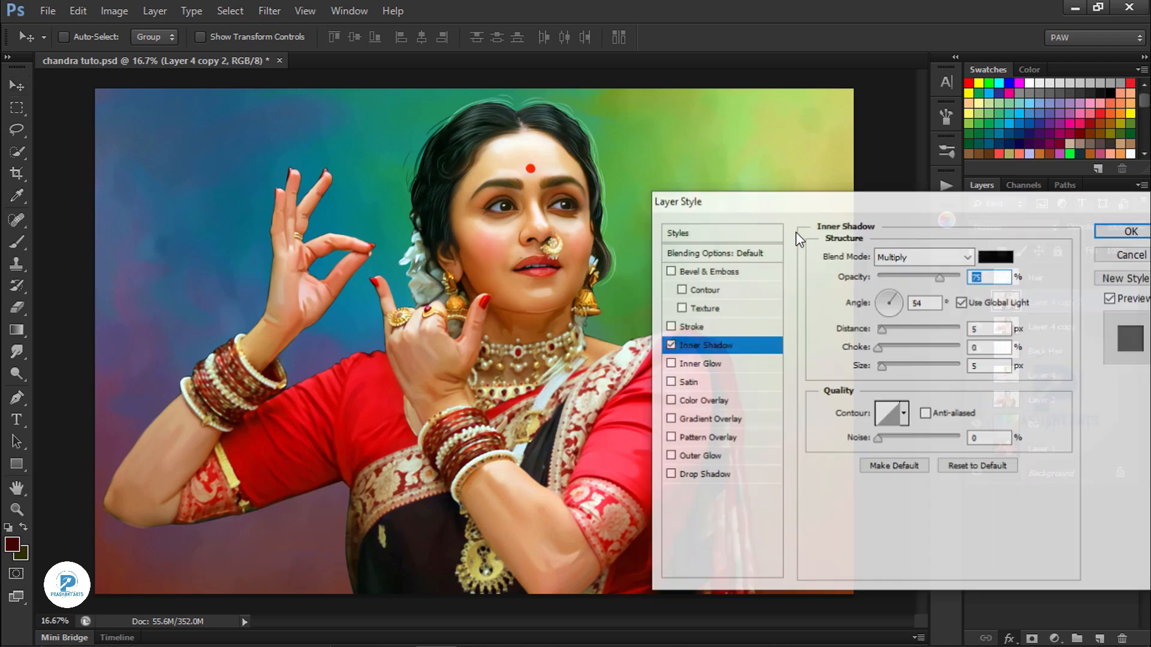
- Set the inner shadow's blend mode to Linear Dodge (Add) and its color to a light yellow based on the background
click(842, 108)
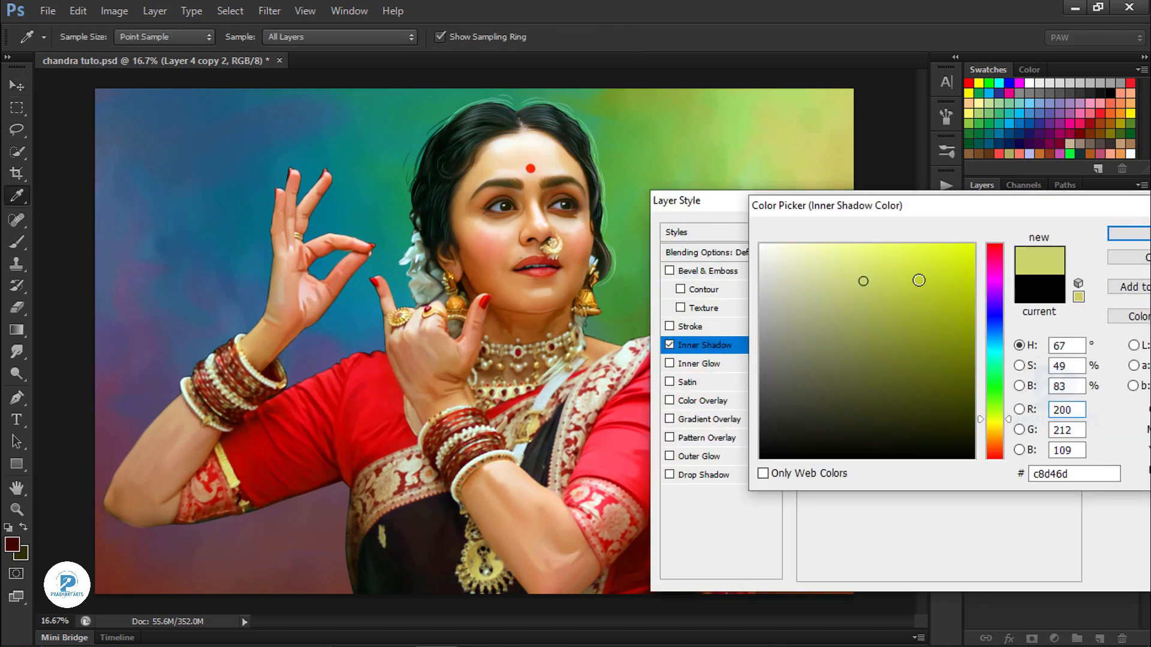
drag(917, 280, 913, 242)
click(1126, 234)
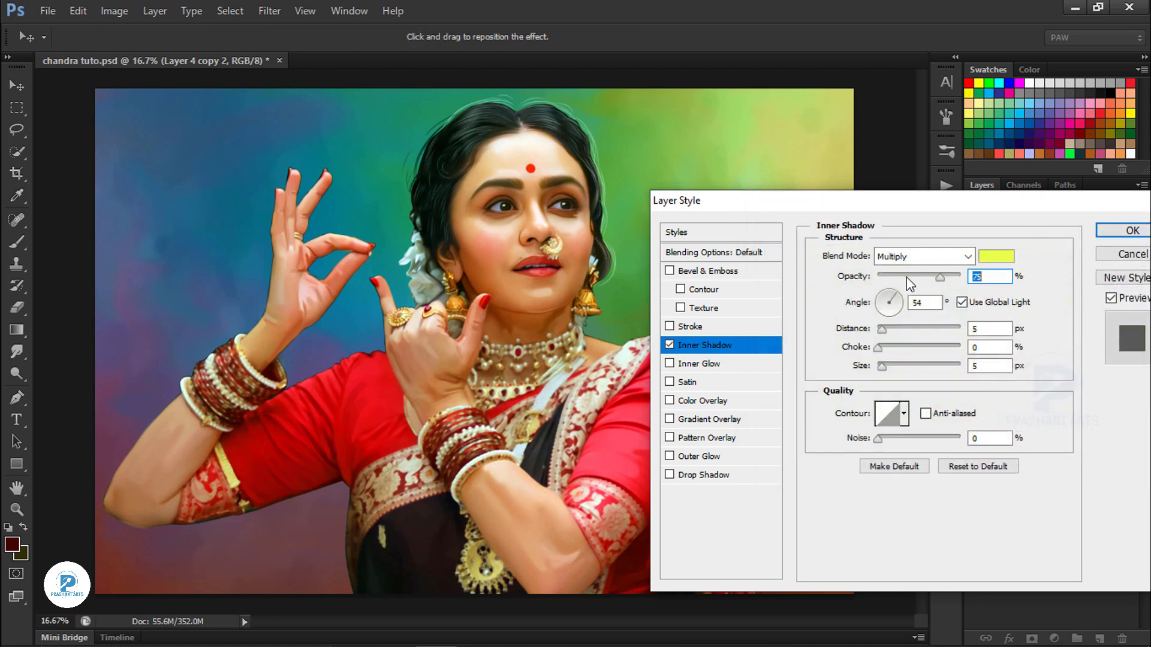
click(914, 256)
click(917, 170)
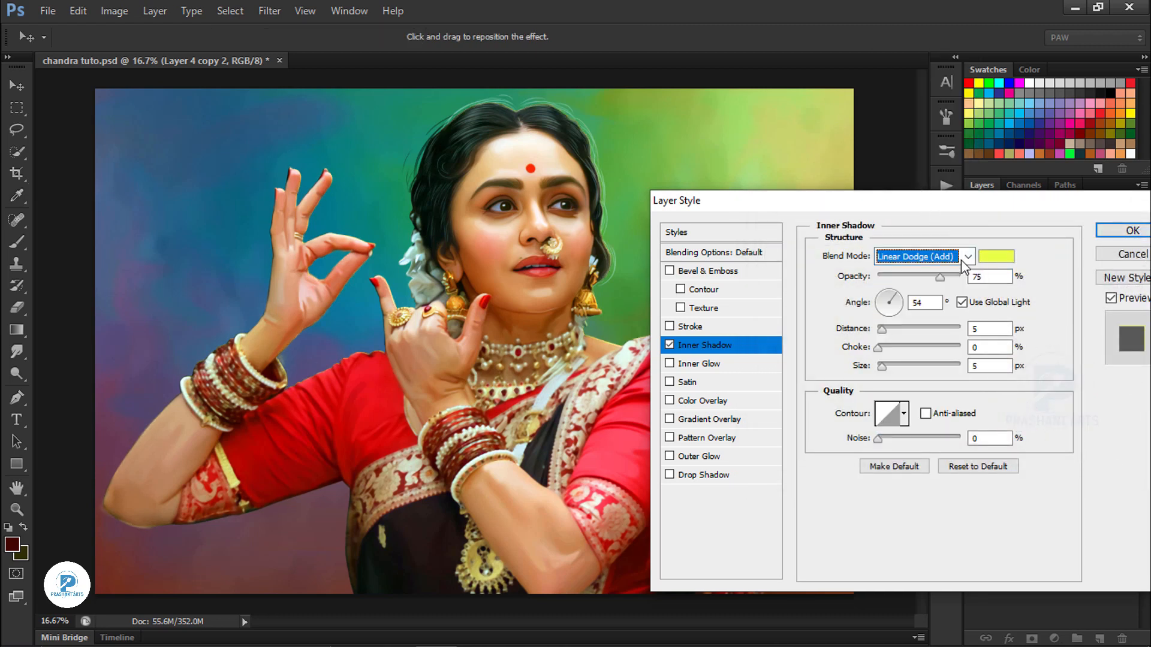
click(995, 258)
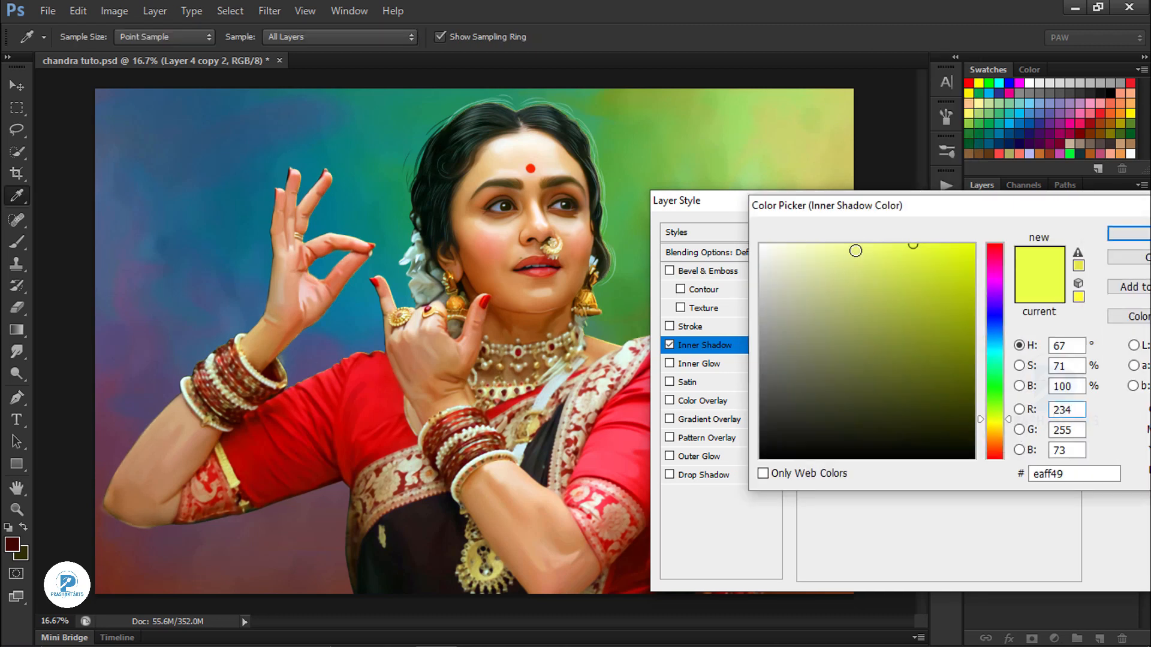
click(872, 244)
click(1119, 233)
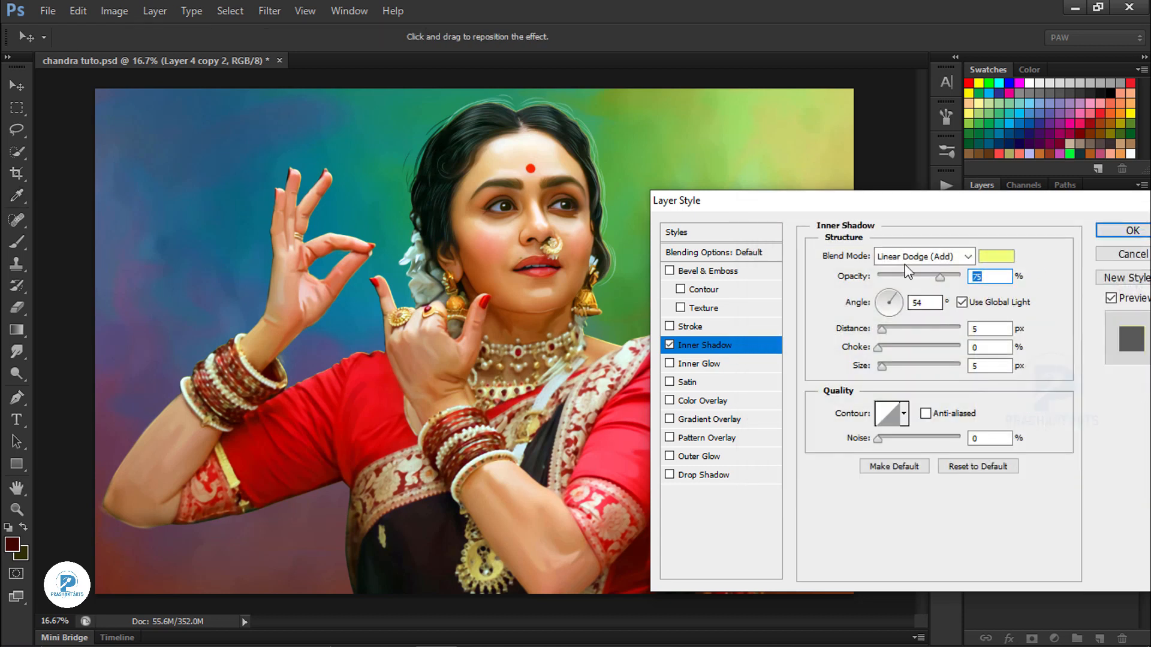
- Set the inner shadow's distance to 28 px, choke to 4% and size to 8 px, and apply the effect
drag(882, 329, 903, 328)
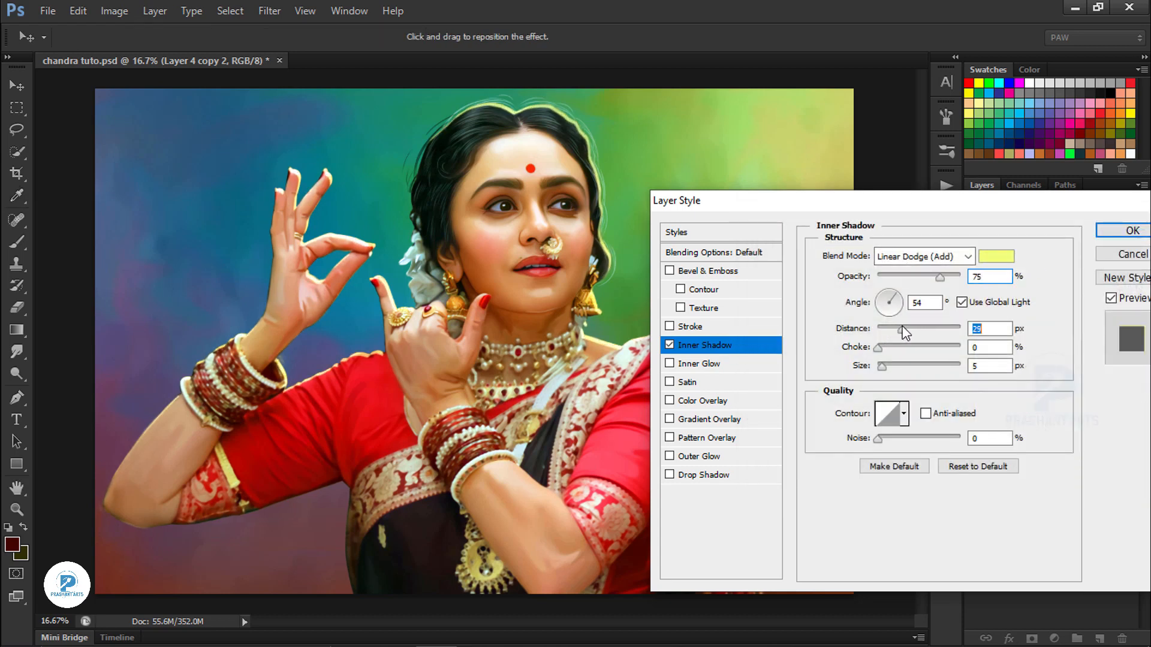
drag(882, 366, 888, 370)
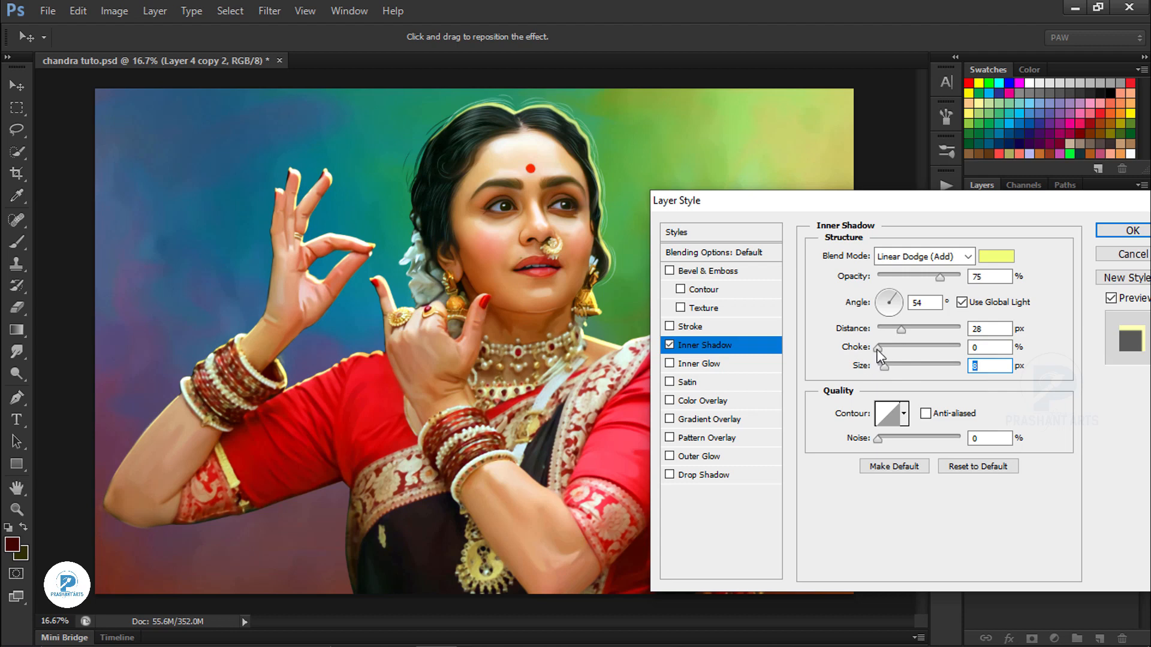
mouse_move(878, 349)
mouse_down()
mouse_move(911, 347)
mouse_move(880, 347)
mouse_up()
key(Return)
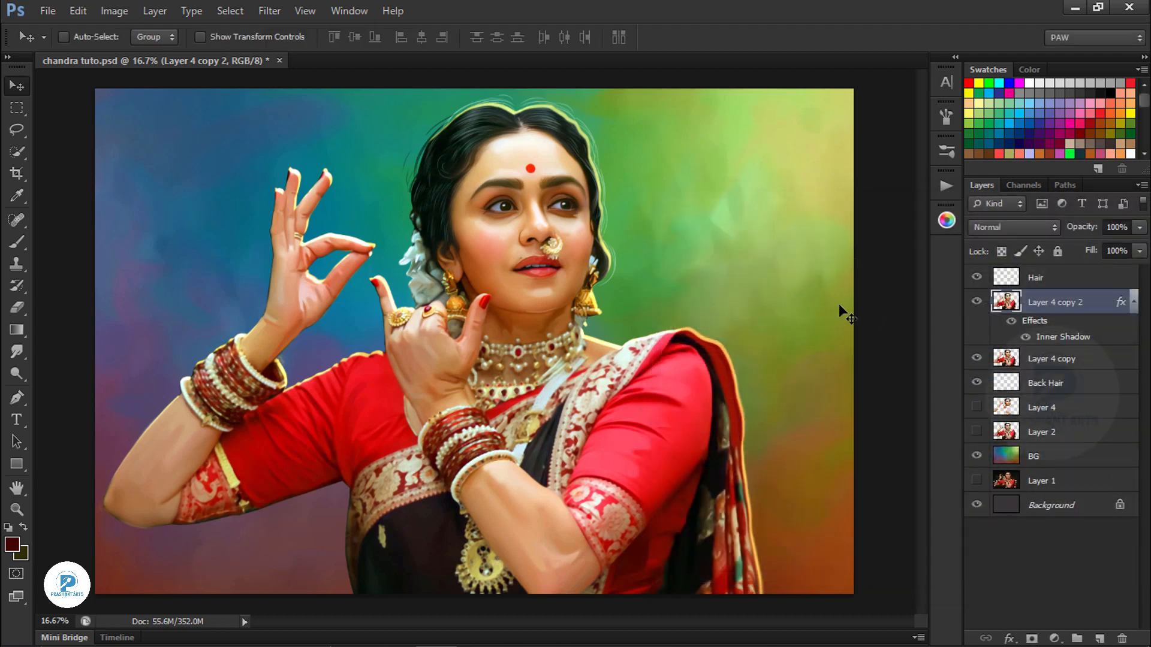
- Adjust Layer 4 copy 2's inner shadow to 100% opacity, a 49° angle and 16 px distance after comparing the portrait without it
key(ctrl+minus)
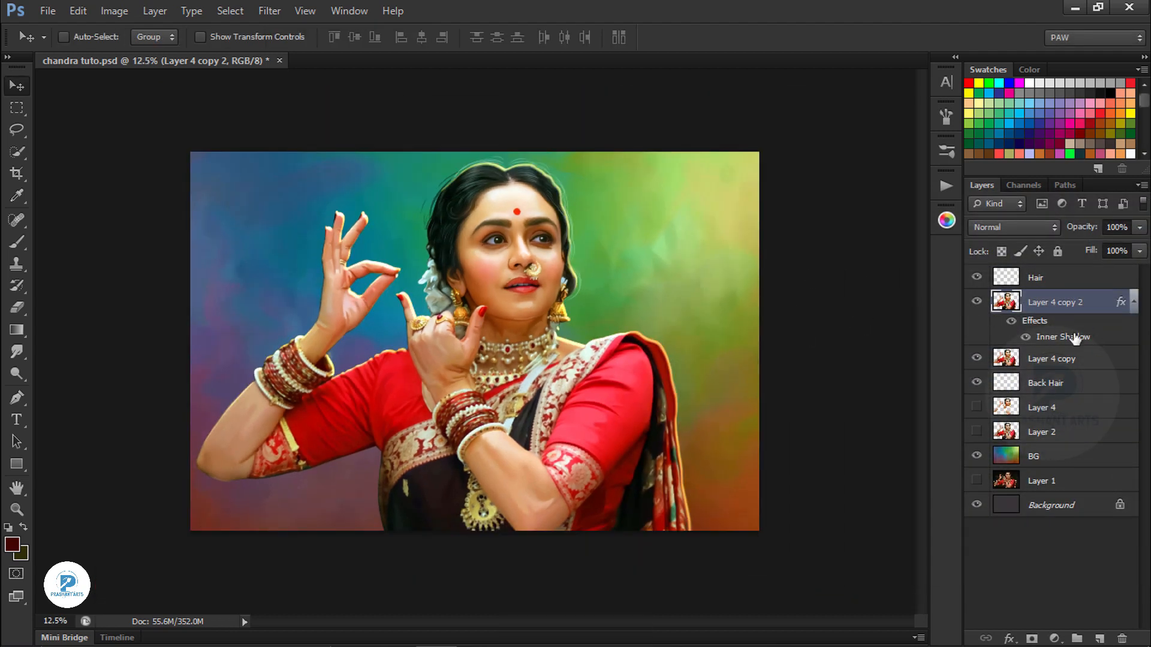
click(977, 303)
click(977, 303)
double_click(1048, 338)
drag(893, 327, 905, 339)
mouse_move(939, 277)
mouse_down()
mouse_move(927, 279)
mouse_move(962, 277)
mouse_up()
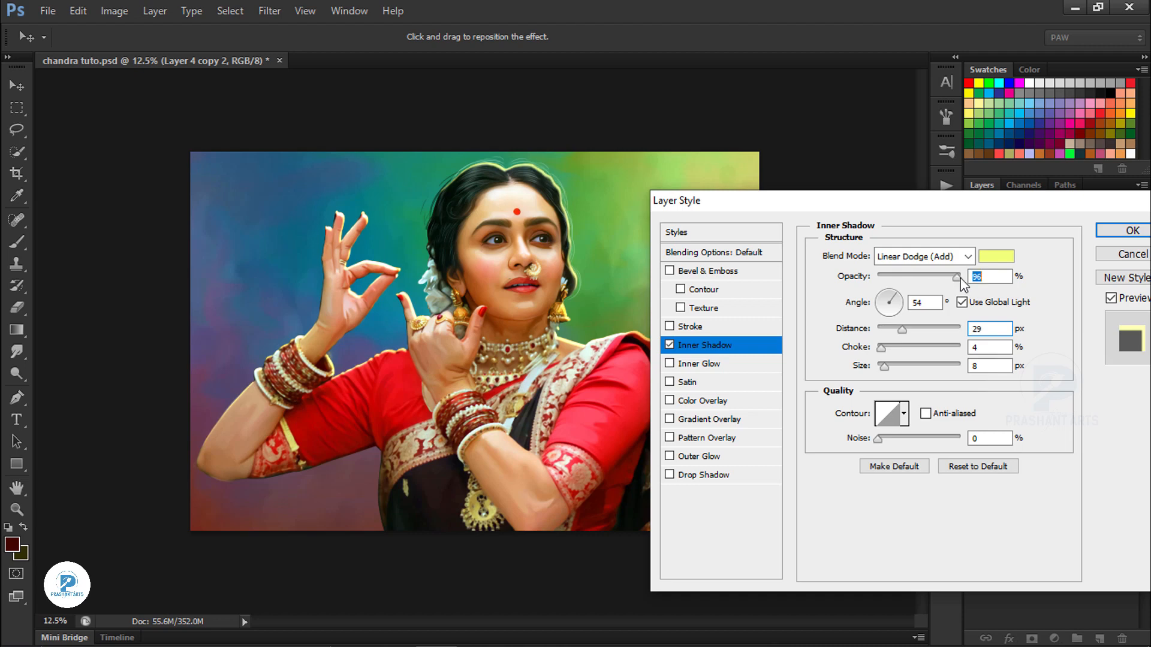
drag(894, 297, 897, 294)
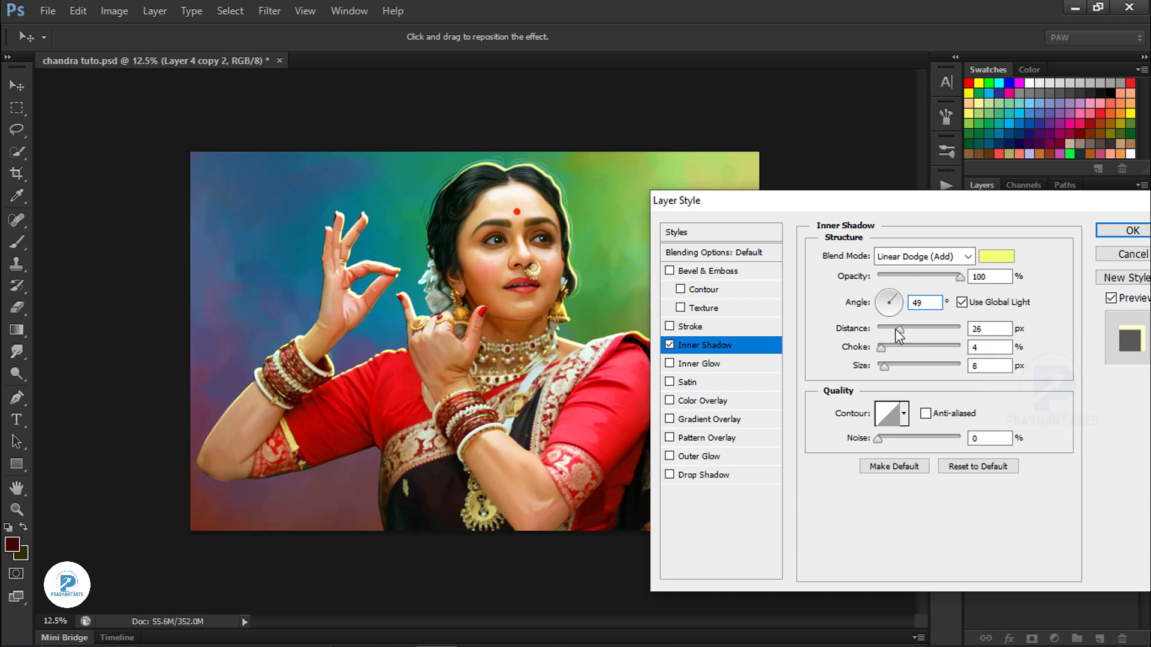
drag(896, 328, 892, 328)
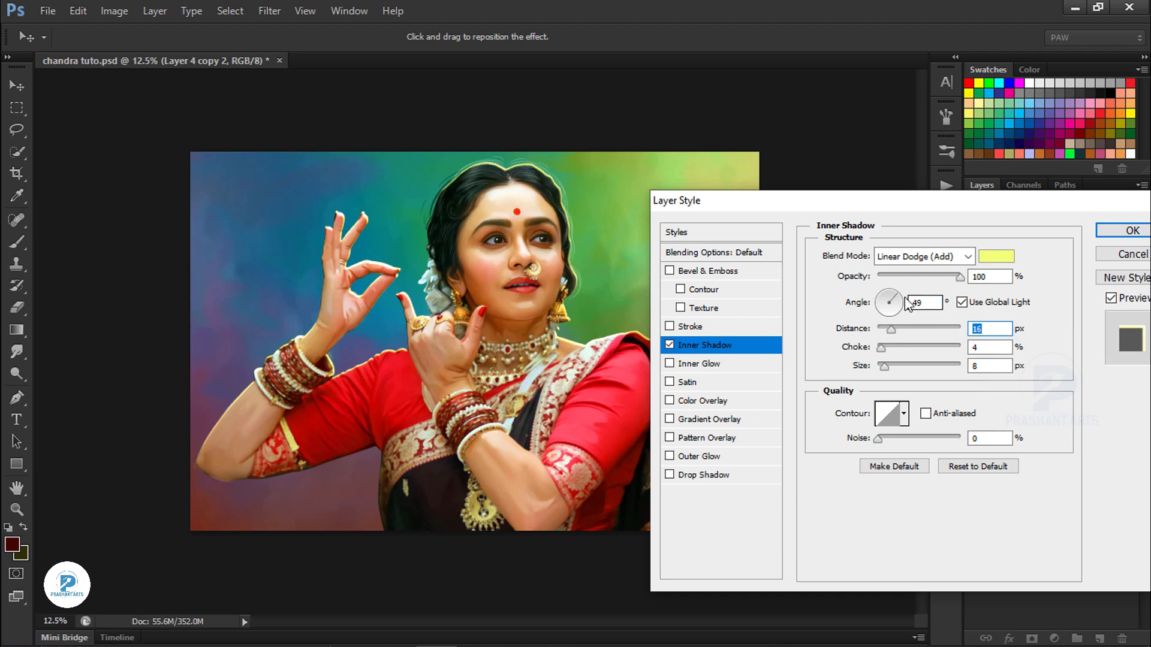
click(1120, 231)
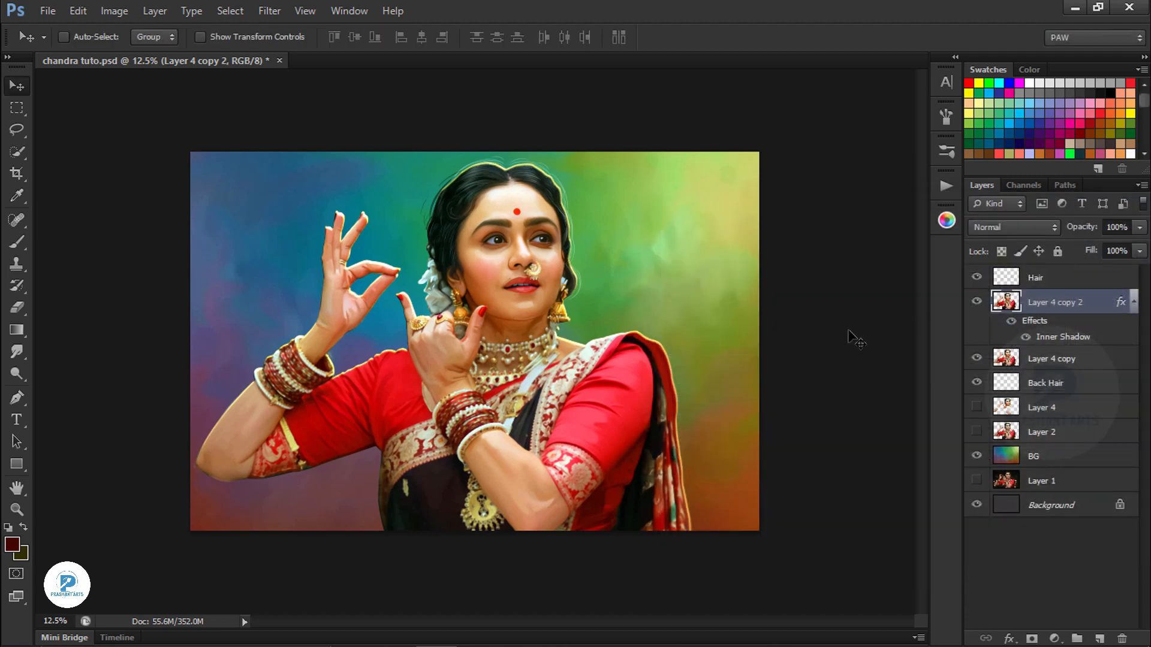
- Flatten Layer 4 copy 2's inner shadow effect by merging the layer with a new empty layer beneath it
click(1064, 371)
click(1099, 639)
ctrl+click(1046, 321)
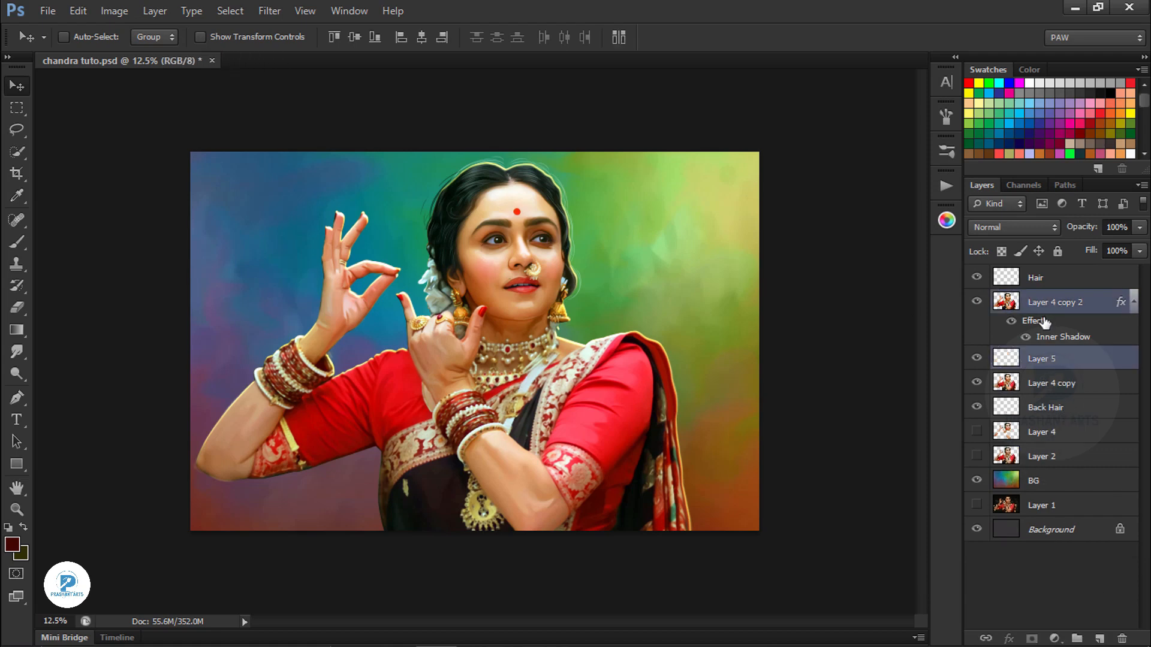
key(ctrl+e)
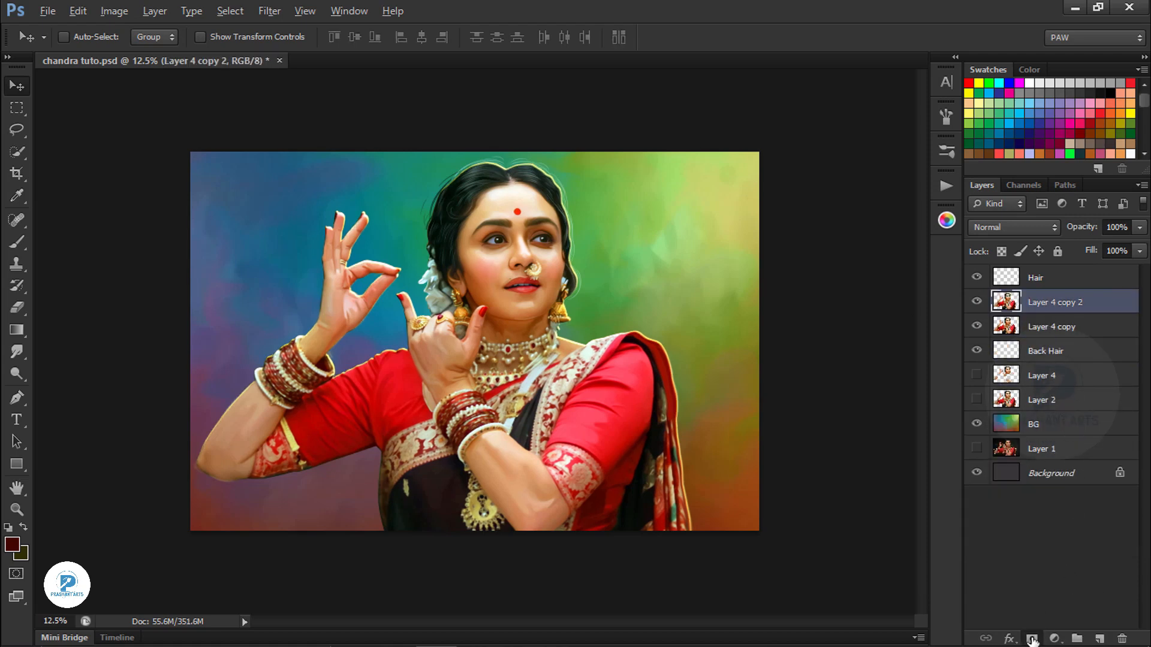
- Add a black hide-all mask to Layer 4 copy 2 and ready the Brush with white as the foreground color
alt+click(1032, 640)
key(d)
click(17, 242)
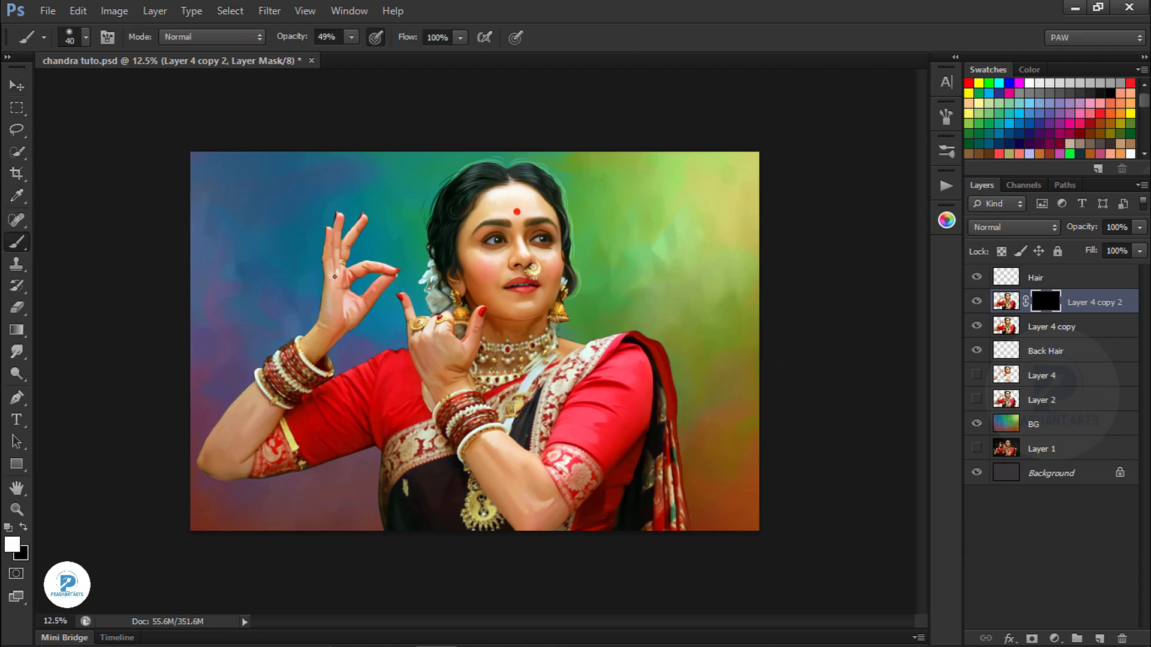
- Reveal the rim light on the mask along the hand, arms, hair and sari using an 800 to 600 px brush at 100% opacity without pressure control
key(bracketright)
key(bracketright)
key(bracketright)
key(bracketright)
key(bracketright)
key(bracketright)
key(bracketright)
key(bracketright)
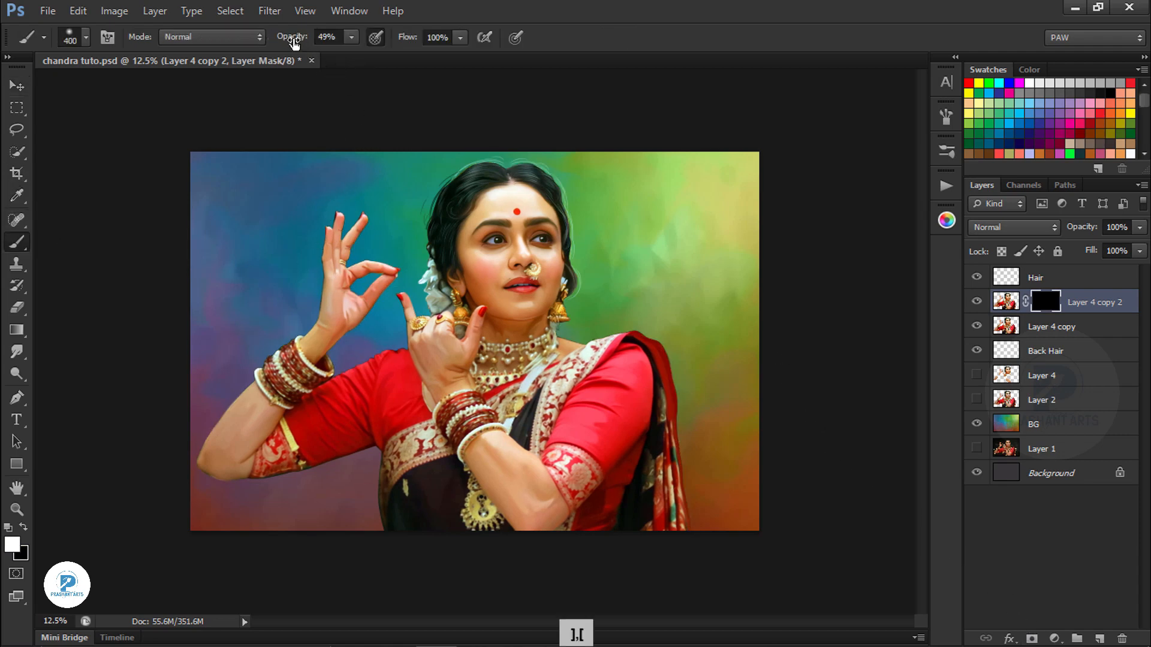
drag(293, 40, 359, 40)
click(375, 38)
key(bracketright)
key(bracketright)
key(bracketright)
key(bracketright)
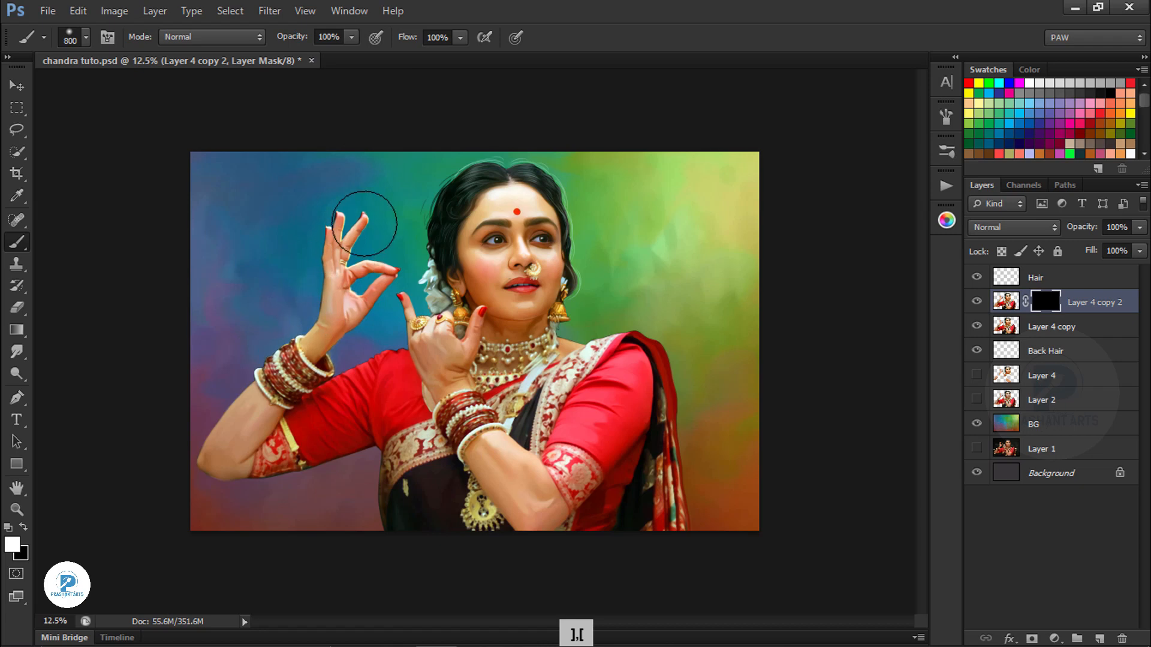
mouse_move(365, 224)
mouse_down()
mouse_move(344, 244)
mouse_move(379, 289)
mouse_up()
mouse_move(317, 386)
mouse_down()
mouse_move(220, 452)
mouse_move(375, 375)
mouse_move(401, 350)
mouse_move(409, 366)
mouse_move(600, 335)
mouse_move(536, 182)
mouse_move(583, 295)
mouse_move(703, 360)
mouse_move(693, 547)
mouse_up()
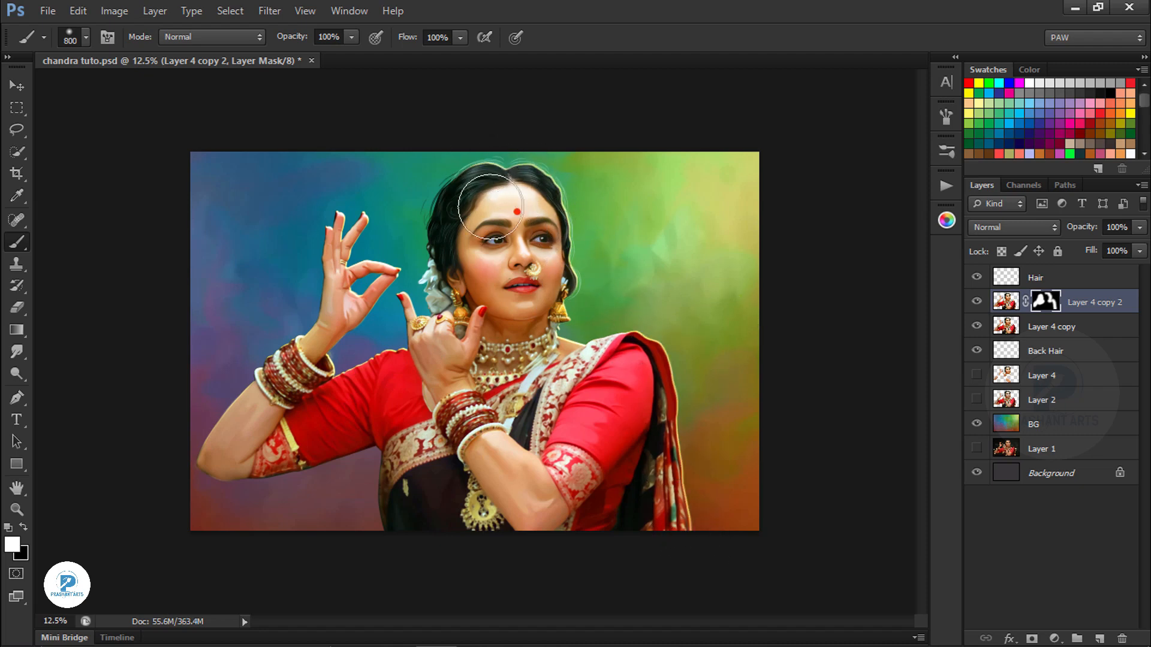
key(bracketleft)
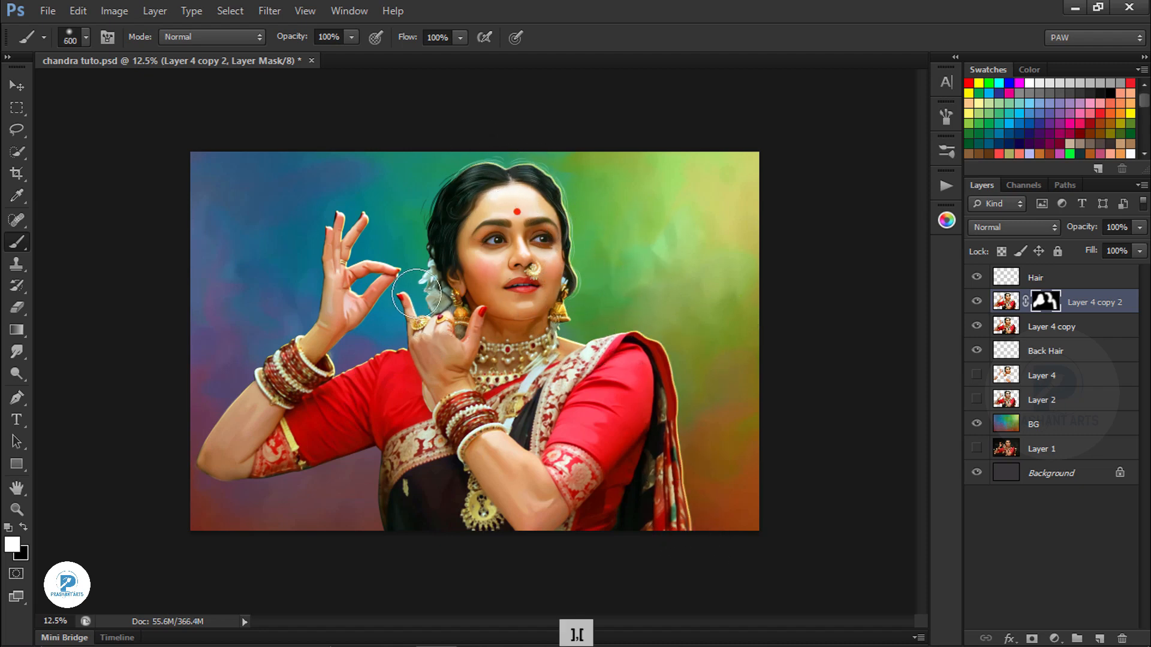
key(bracketleft)
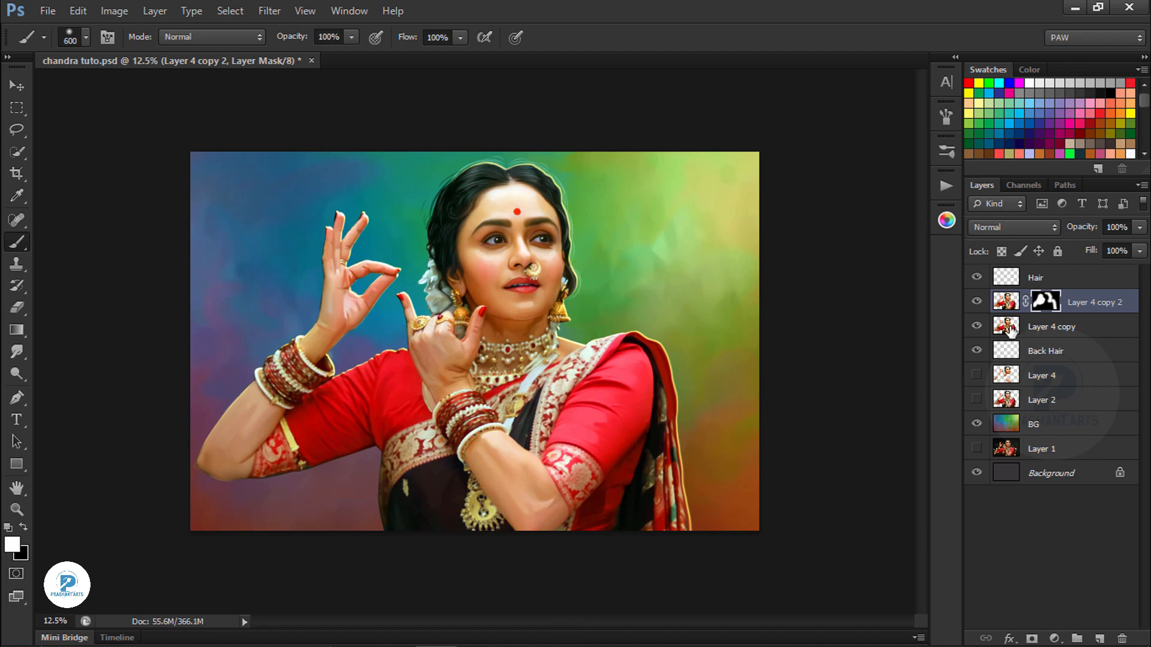
- Duplicate Layer 4 copy and set the duplicate's blend mode to Linear Light
click(1012, 333)
key(ctrl+j)
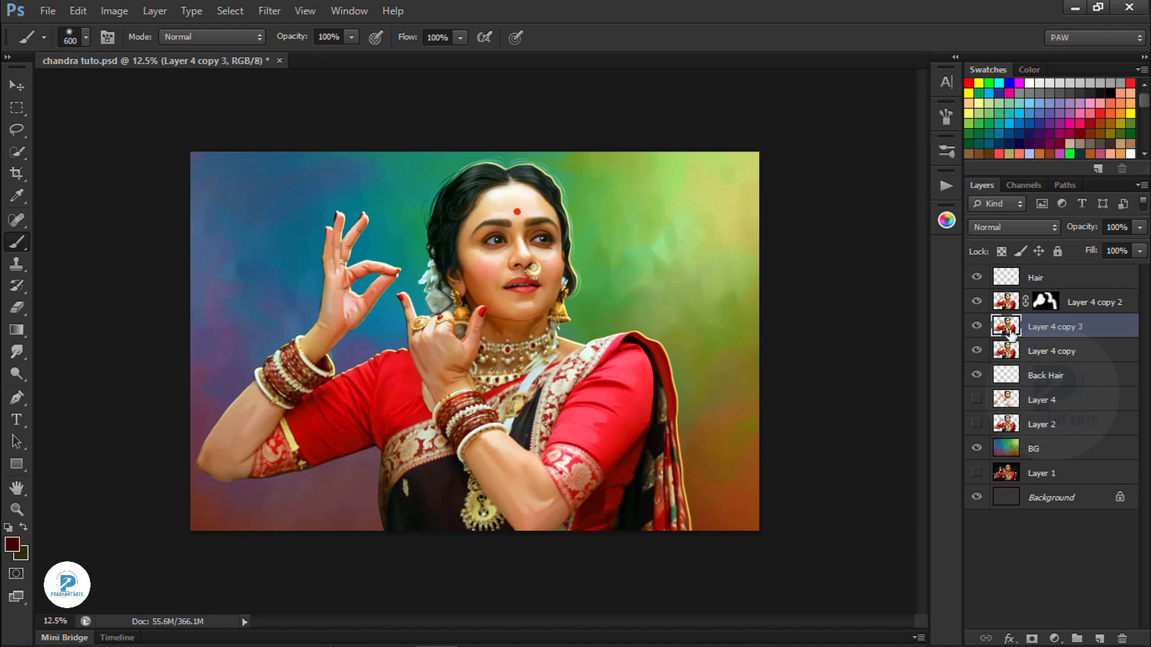
click(1027, 230)
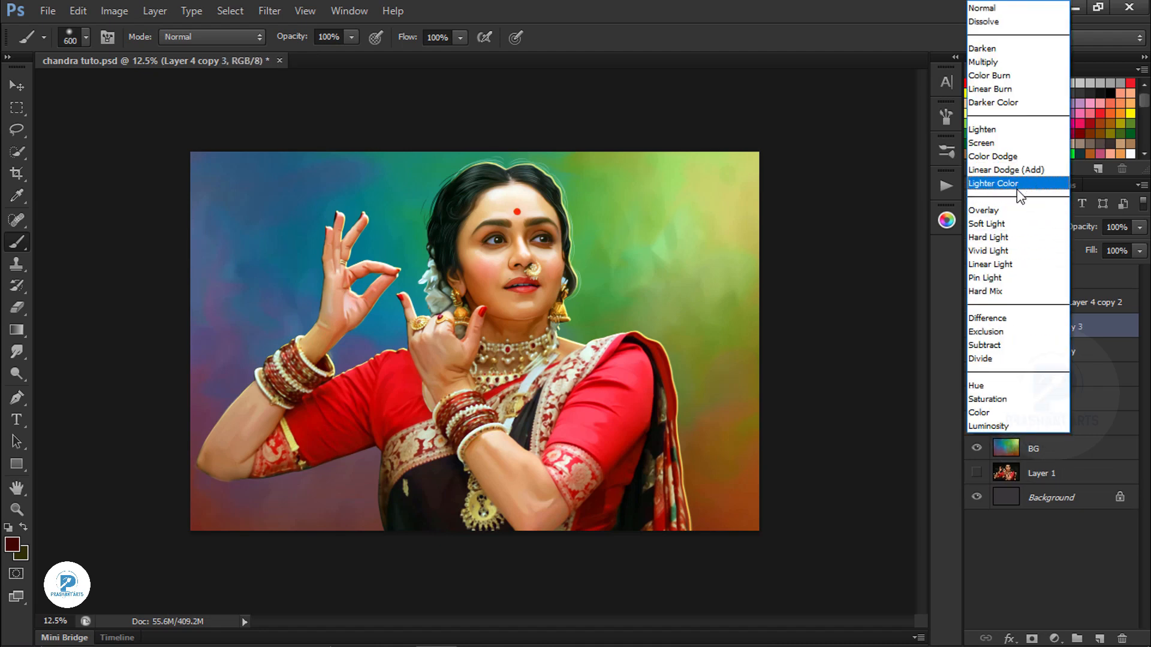
click(1007, 265)
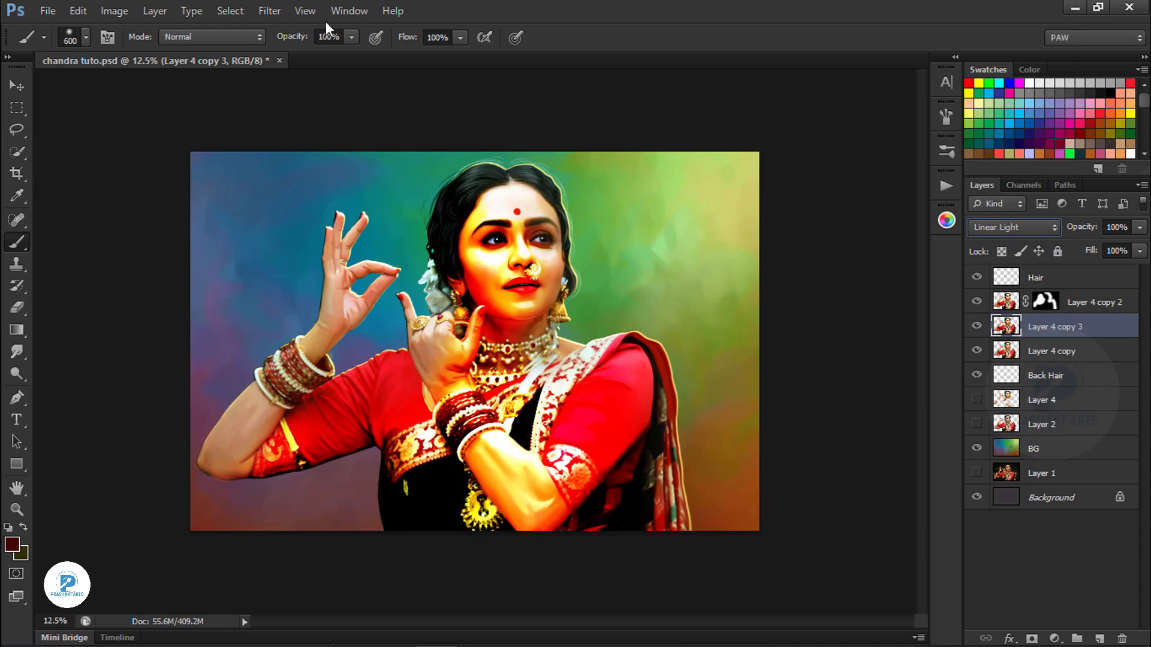
- Sharpen Layer 4 copy 3 with a High Pass filter at a radius of about 4 pixels, comparing it with the preview off
click(270, 11)
mouse_move(316, 309)
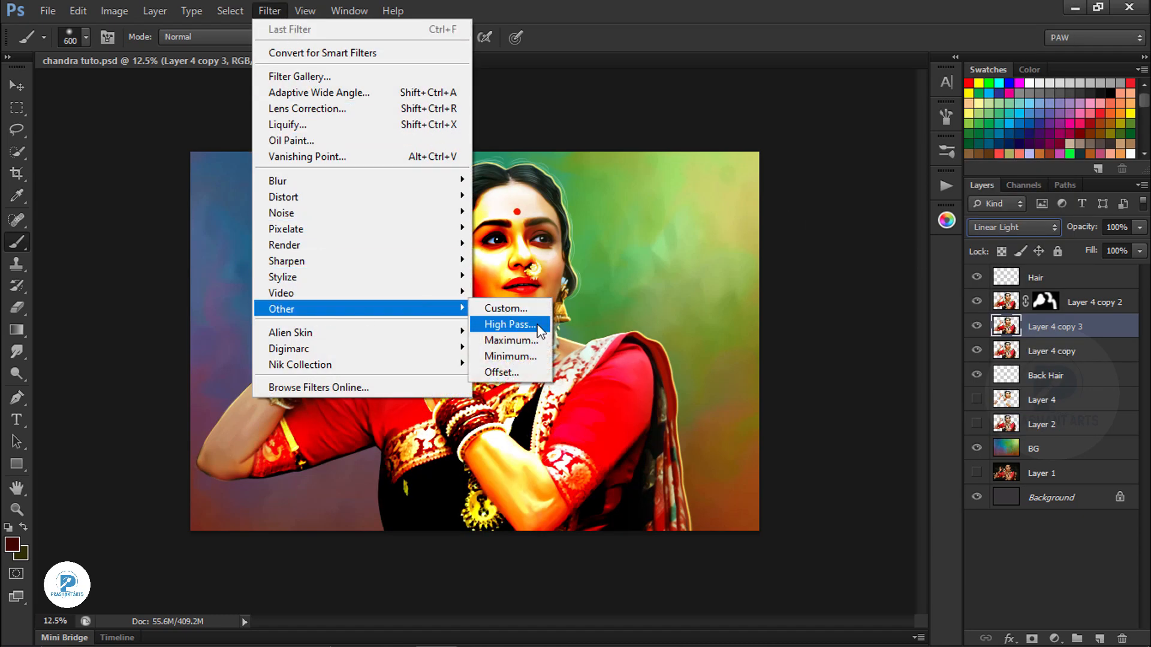
click(519, 325)
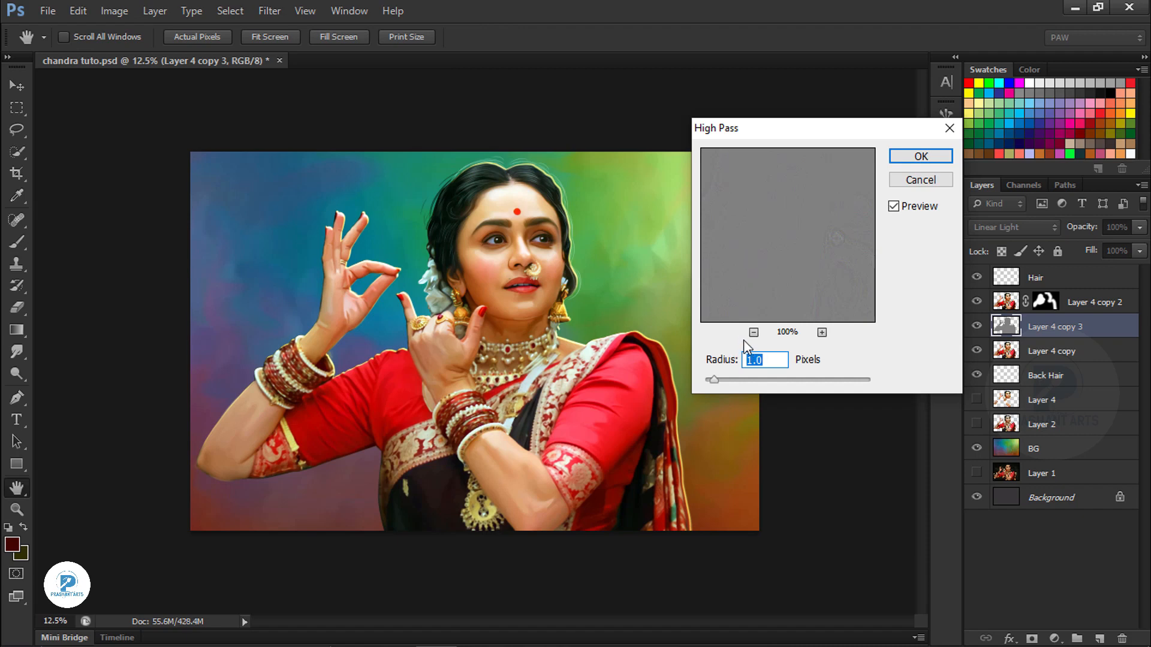
key(ctrl+plus)
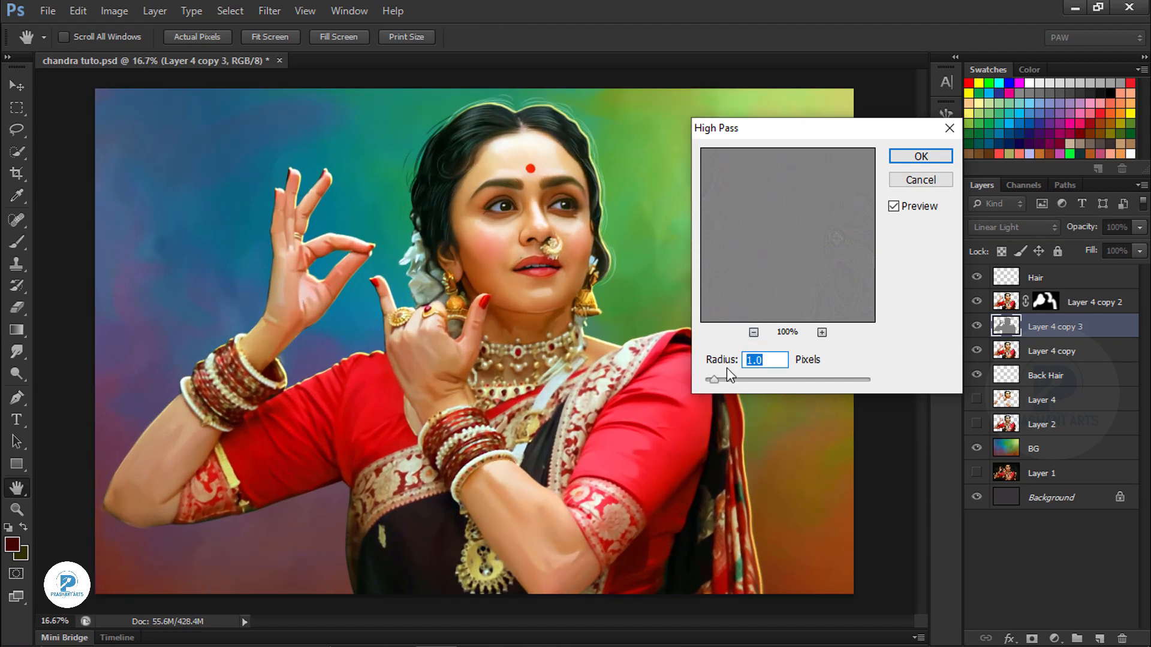
drag(713, 379, 718, 378)
click(893, 206)
click(894, 206)
mouse_move(735, 381)
mouse_down()
mouse_move(768, 382)
mouse_move(750, 382)
mouse_up()
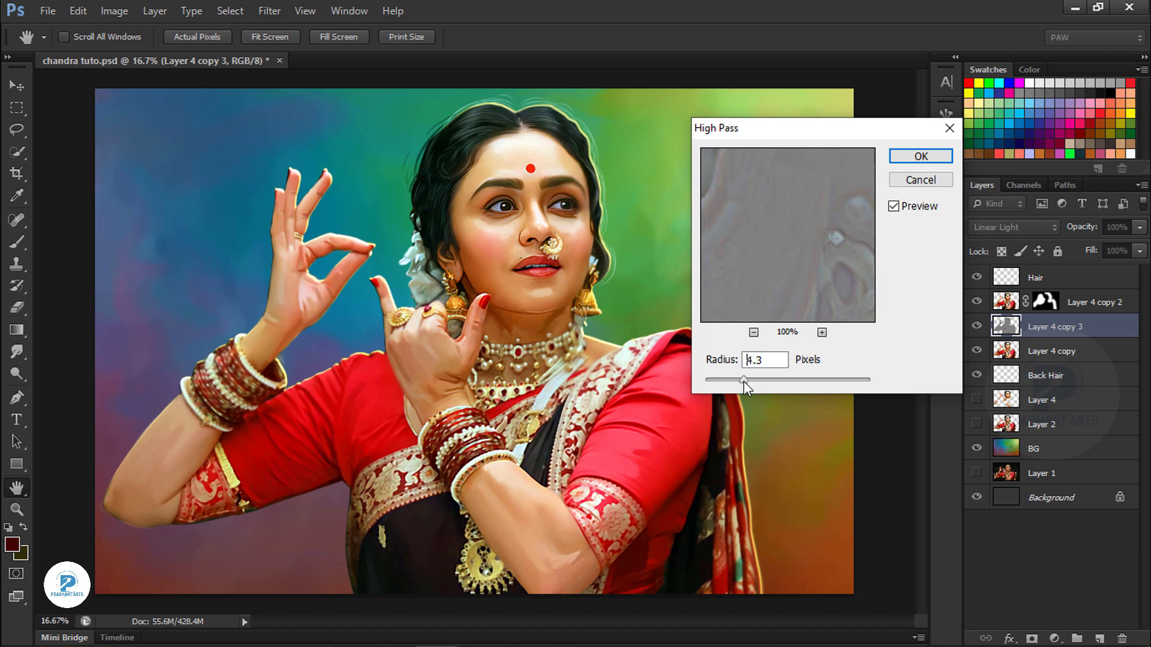
drag(740, 382, 742, 383)
click(927, 157)
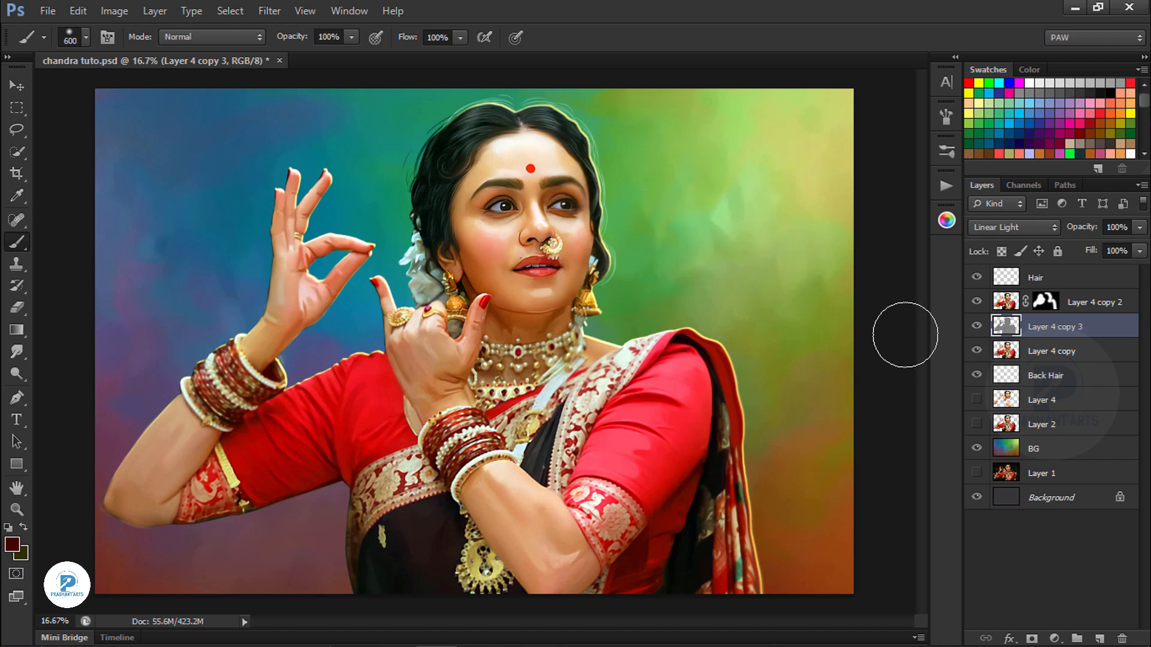
- Lower the opacity of Layer 4 copy 2 to soften the rim light
scroll(905, 334, up, 1)
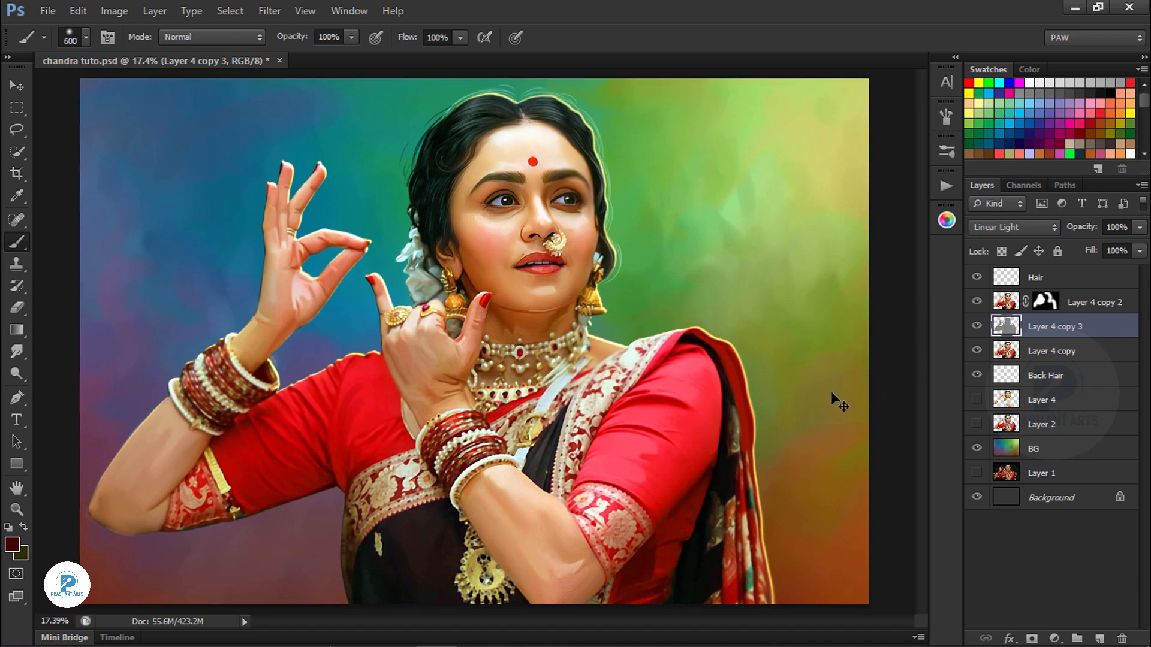
scroll(830, 391, down, 3)
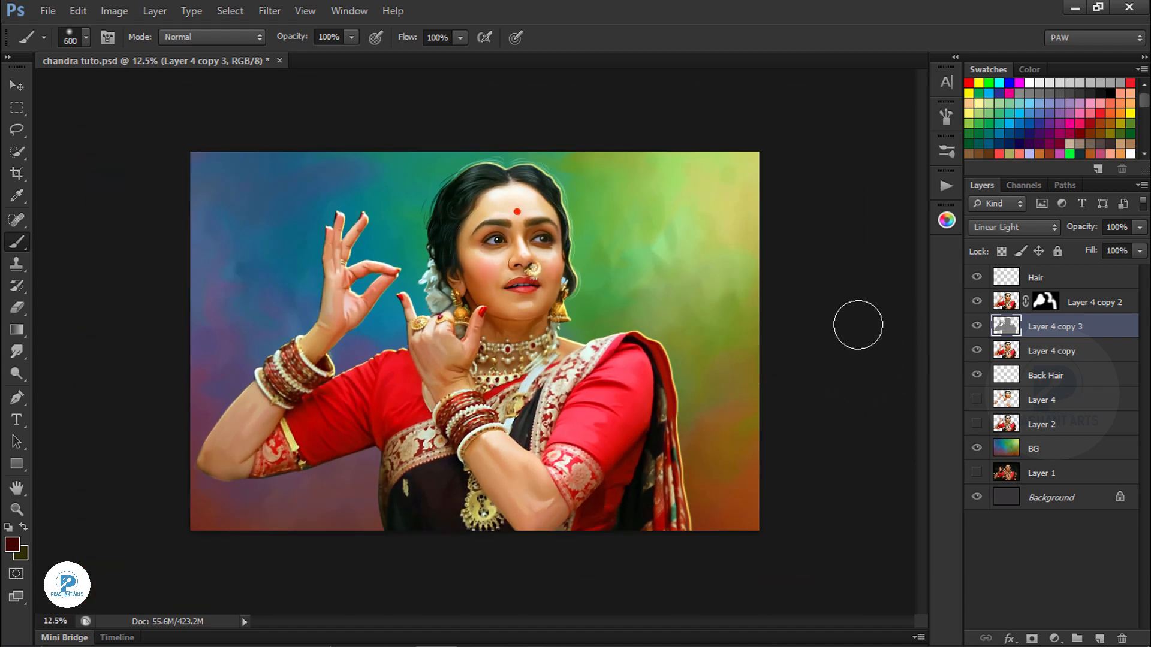
click(1099, 302)
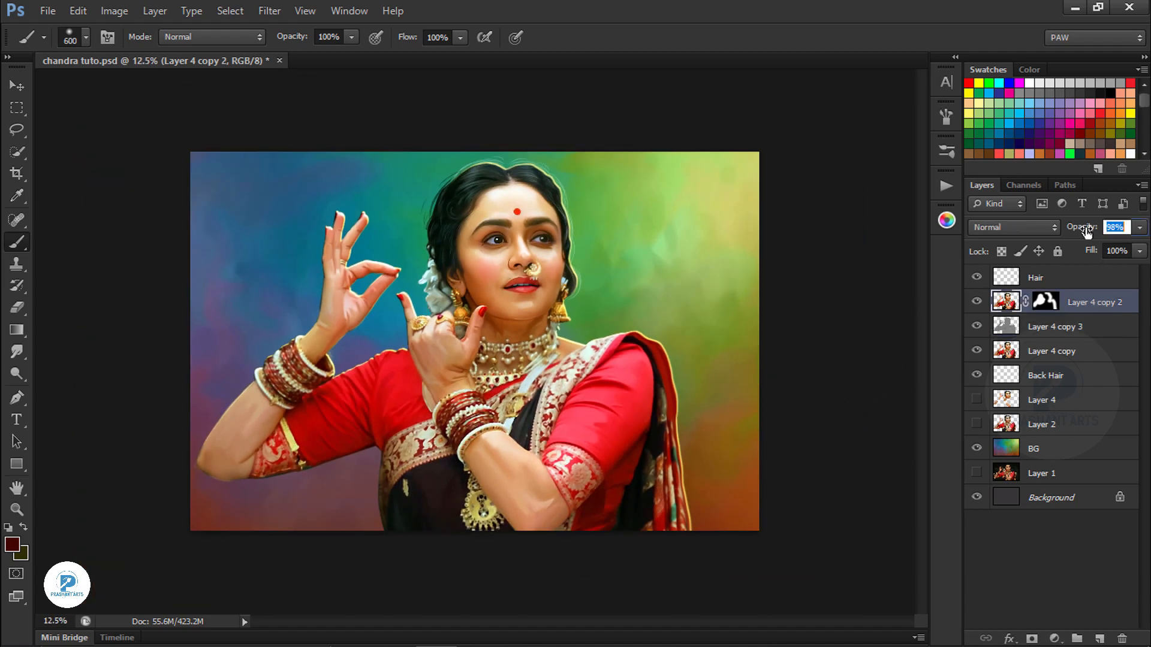
drag(1084, 233, 1063, 231)
drag(1088, 232, 1062, 234)
- Stamp all visible layers into a new layer above Hair and select the layers from Hair down to Layer 1
click(1078, 275)
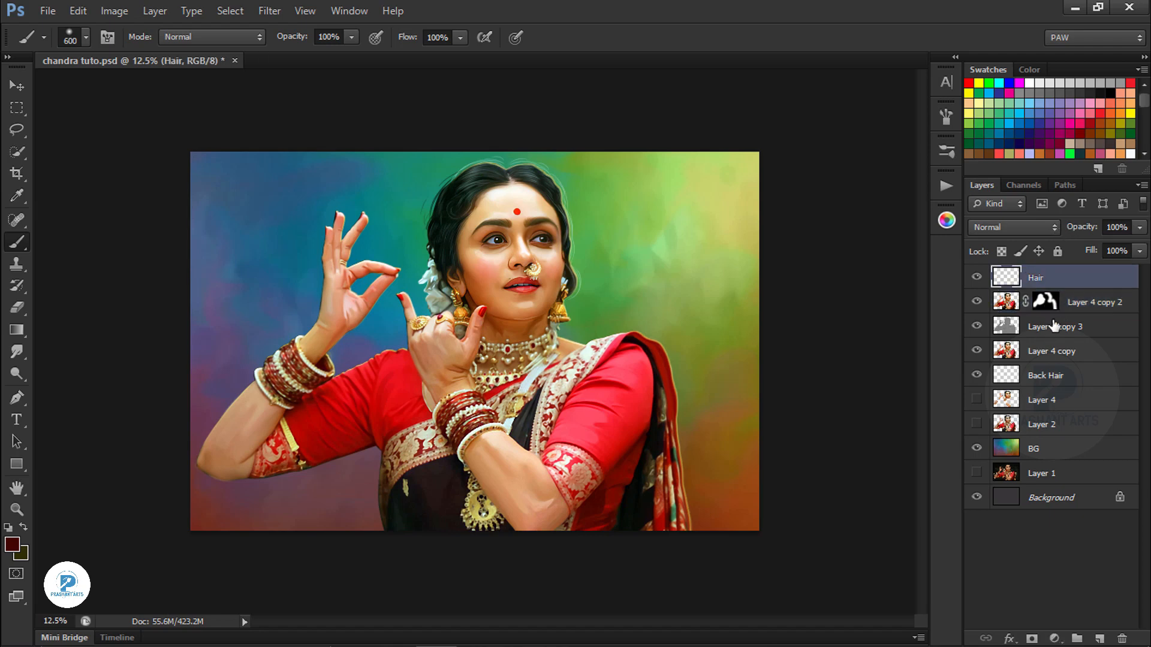
key(ctrl+shift+alt+e)
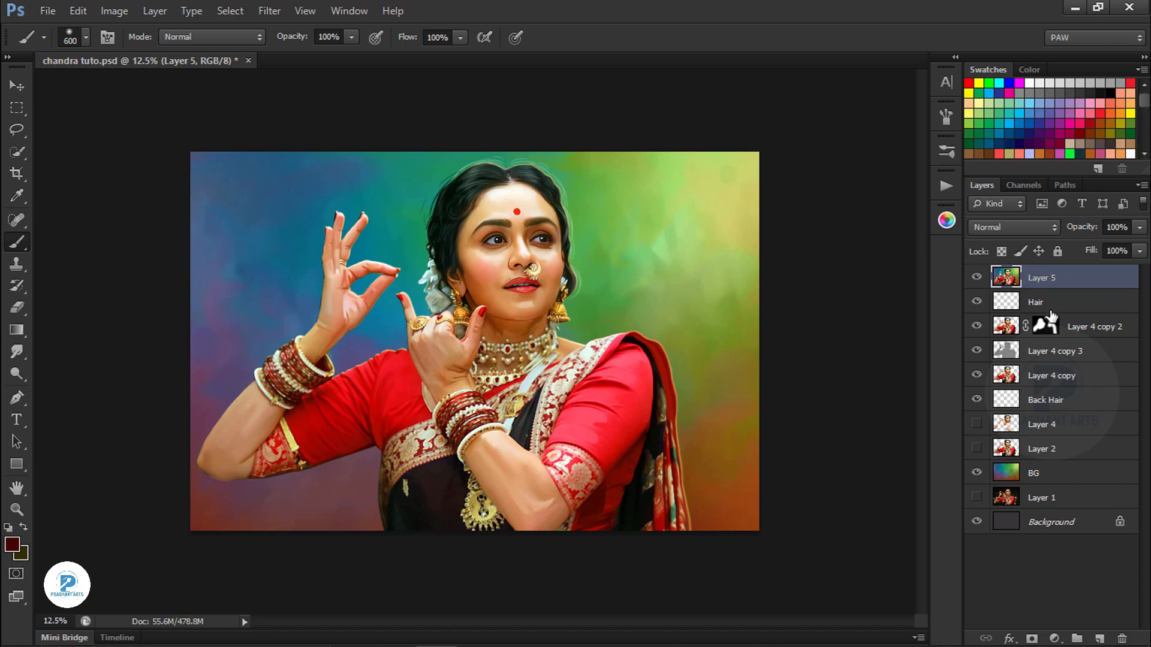
click(1050, 306)
shift+click(1049, 503)
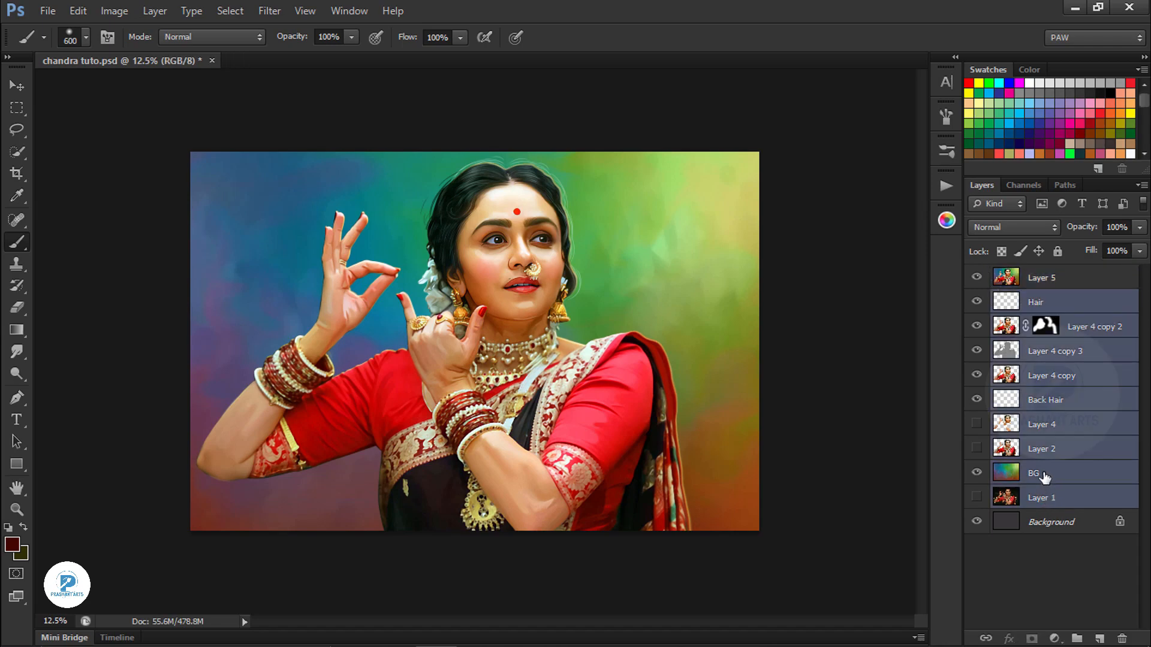